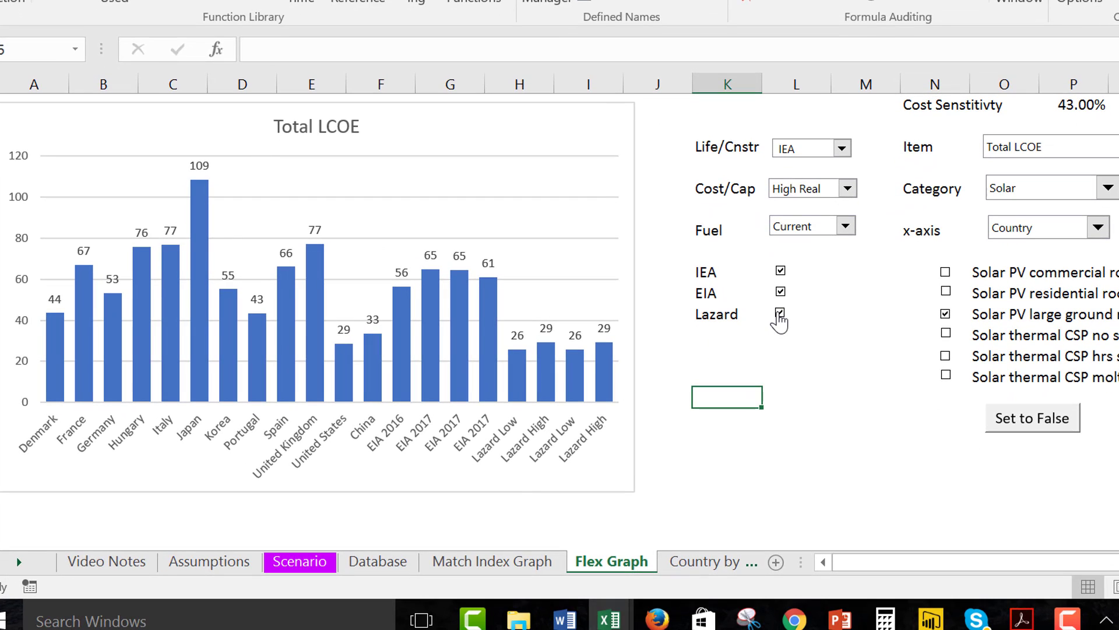
Step: Exclude the Lazard data from the Total LCOE chart and include it again
{"action": "left_click", "coordinate": [780, 314]}
{"action": "left_click", "coordinate": [778, 315]}
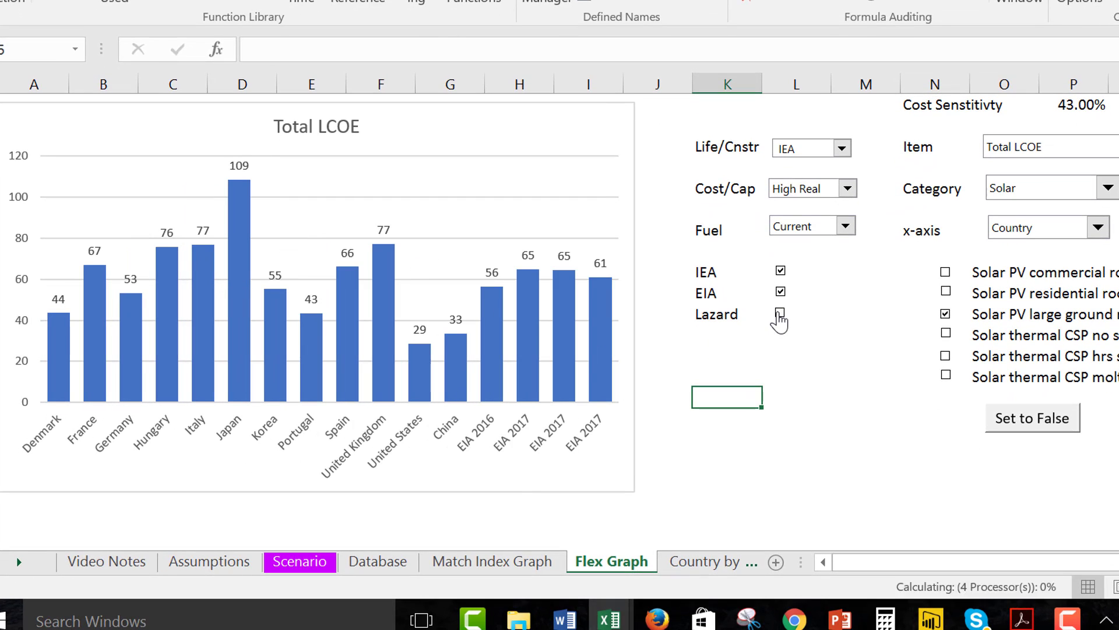
Step: Switch the chart category to Coal and include the ultra supercritical and hard coal types
{"action": "left_click", "coordinate": [1107, 188]}
{"action": "key", "text": "Up"}
{"action": "key", "text": "Up"}
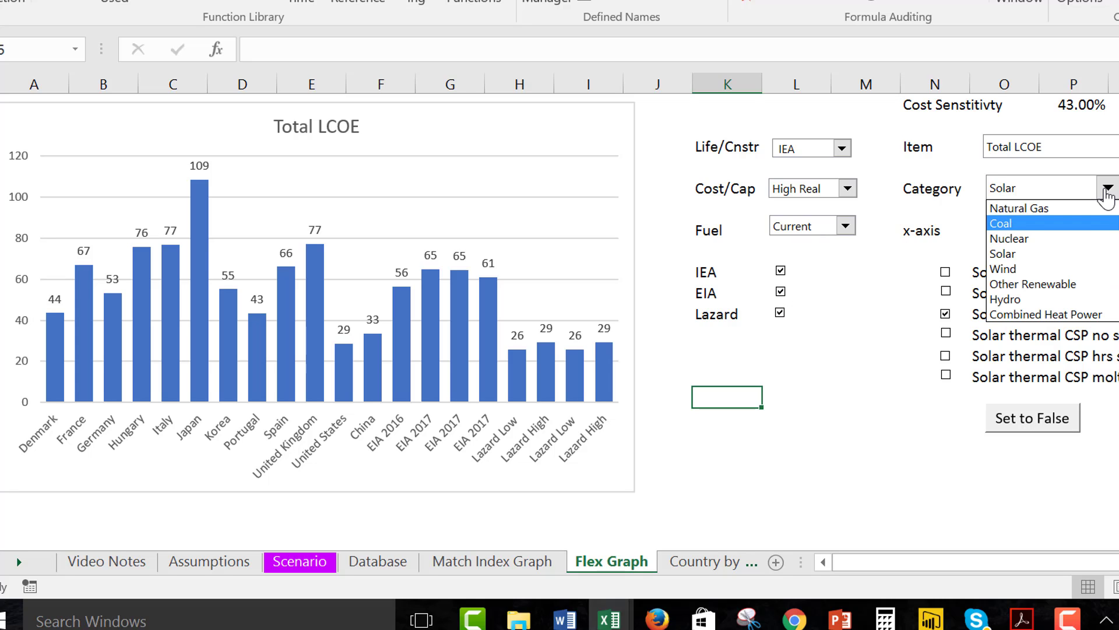
{"action": "key", "text": "Return"}
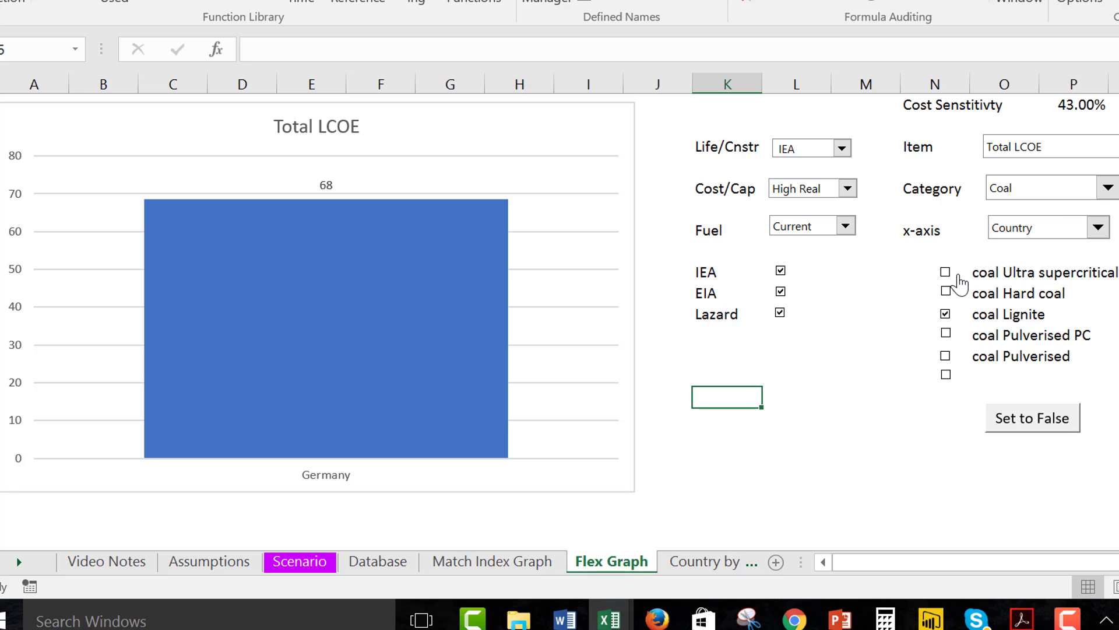
{"action": "left_click", "coordinate": [947, 273]}
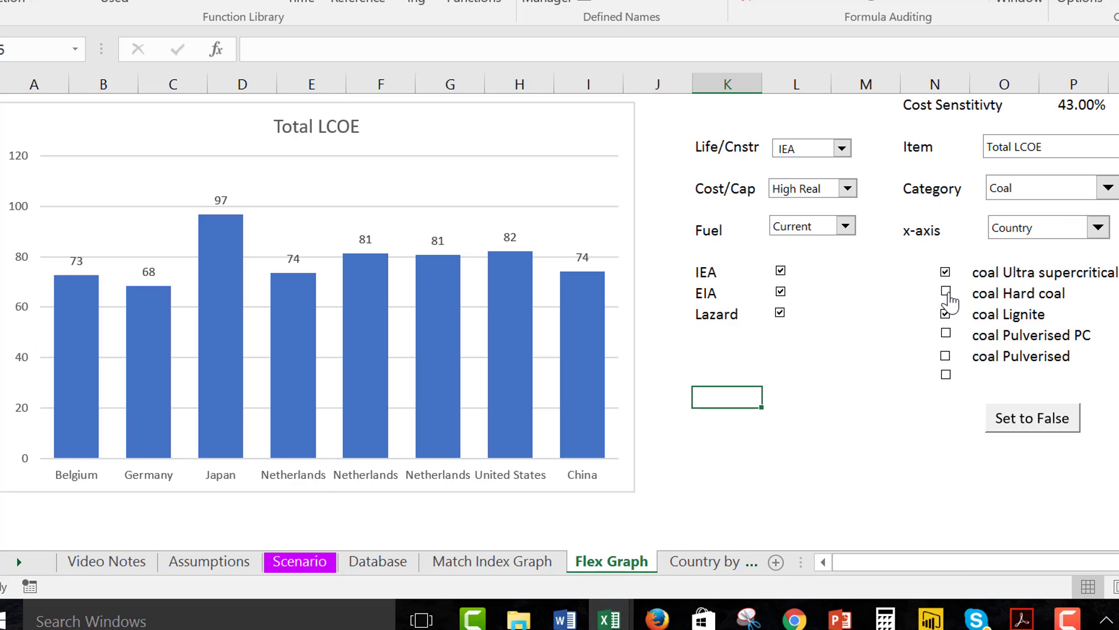
{"action": "left_click", "coordinate": [946, 292]}
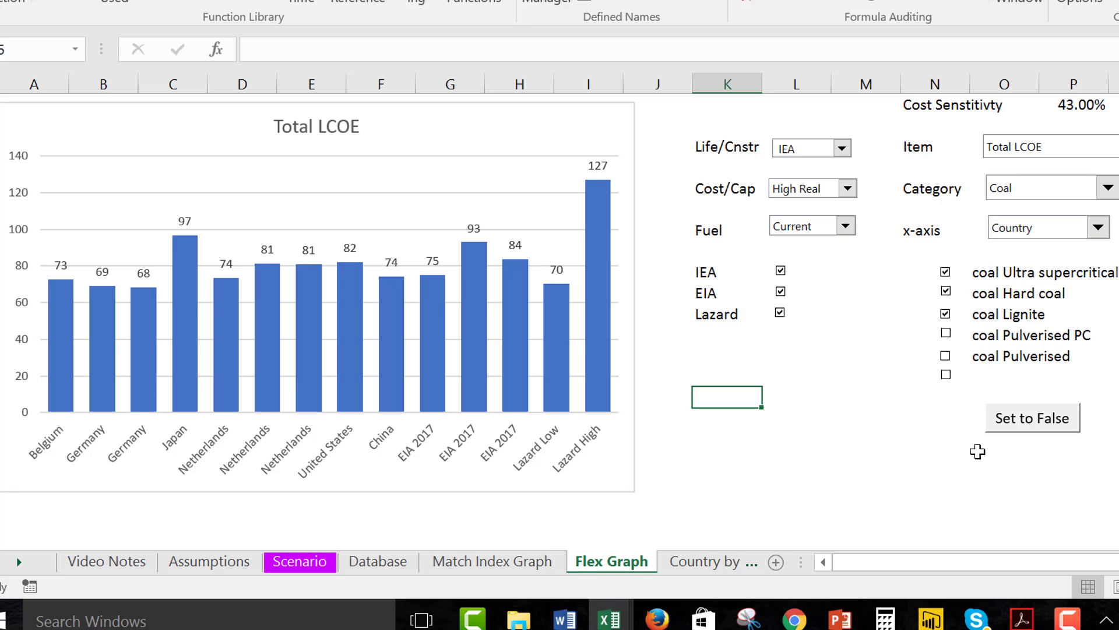
Step: Switch the chart category to Wind and exclude the offshore types so that only Onshore wind is included
{"action": "left_click", "coordinate": [1106, 189]}
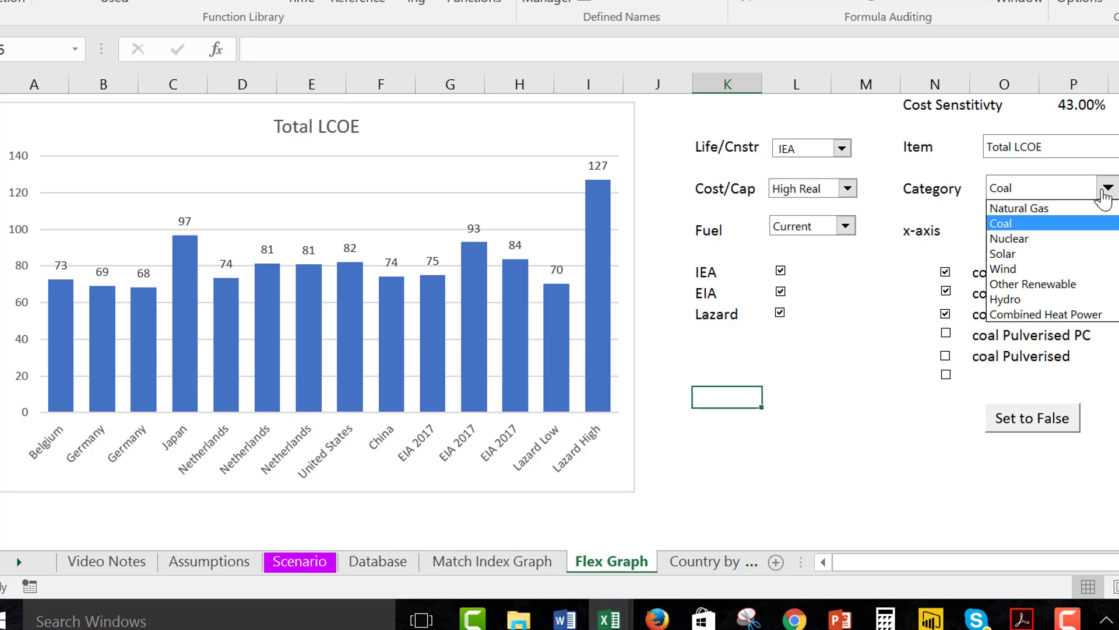
{"action": "key", "text": "Down"}
{"action": "key", "text": "Down"}
{"action": "key", "text": "Down"}
{"action": "key", "text": "Return"}
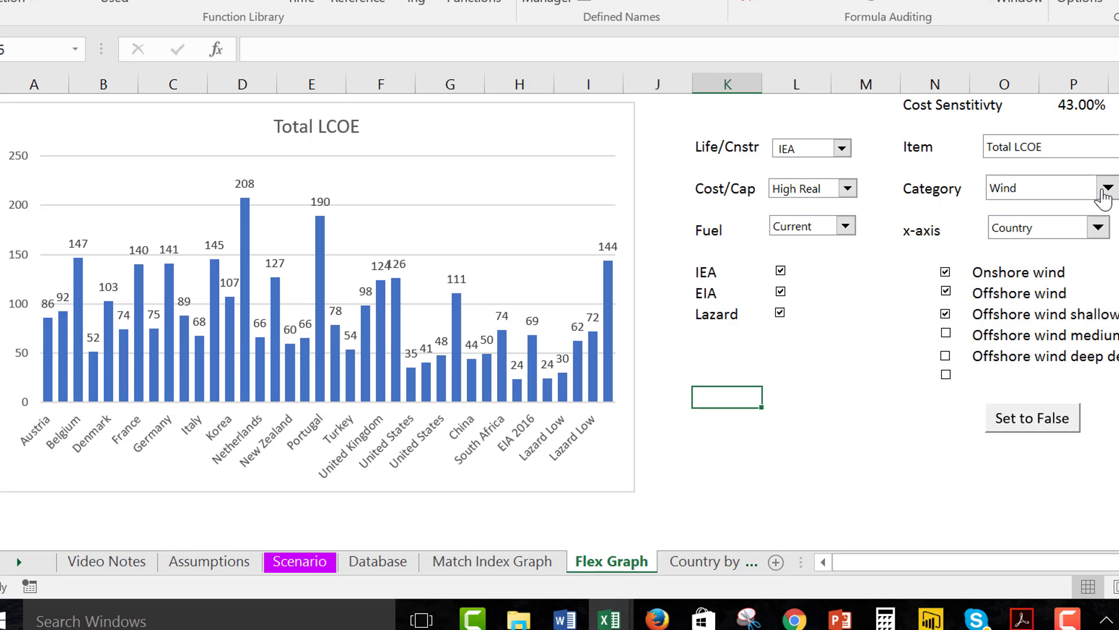
{"action": "left_click", "coordinate": [946, 291]}
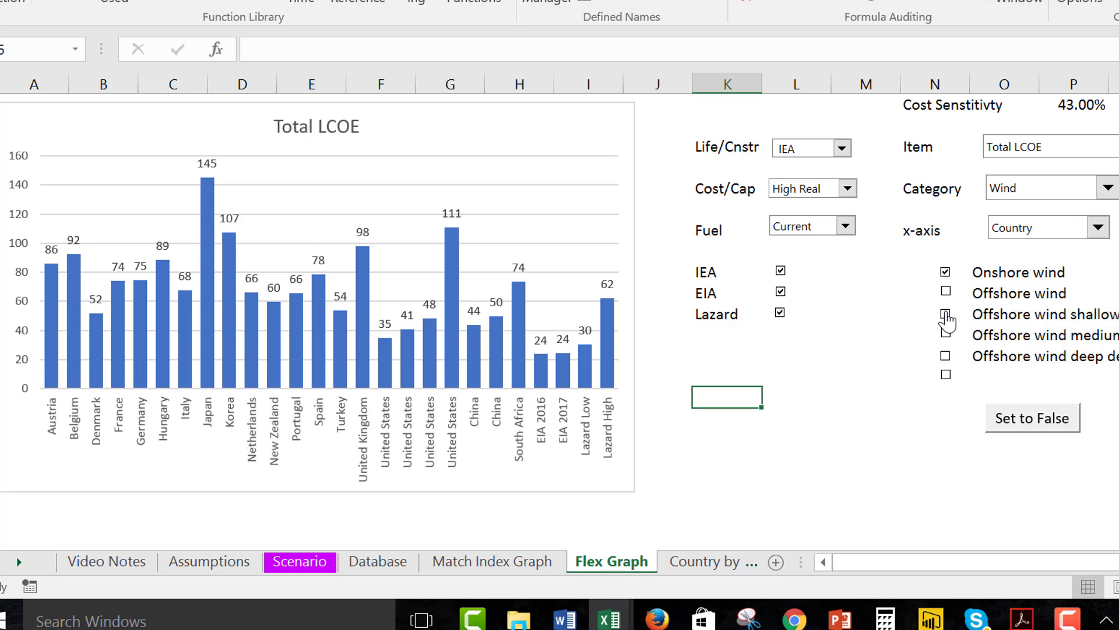
Step: Restrict the chart's data sources to IEA, excluding EIA and Lazard, and save the workbook
{"action": "left_click", "coordinate": [781, 272]}
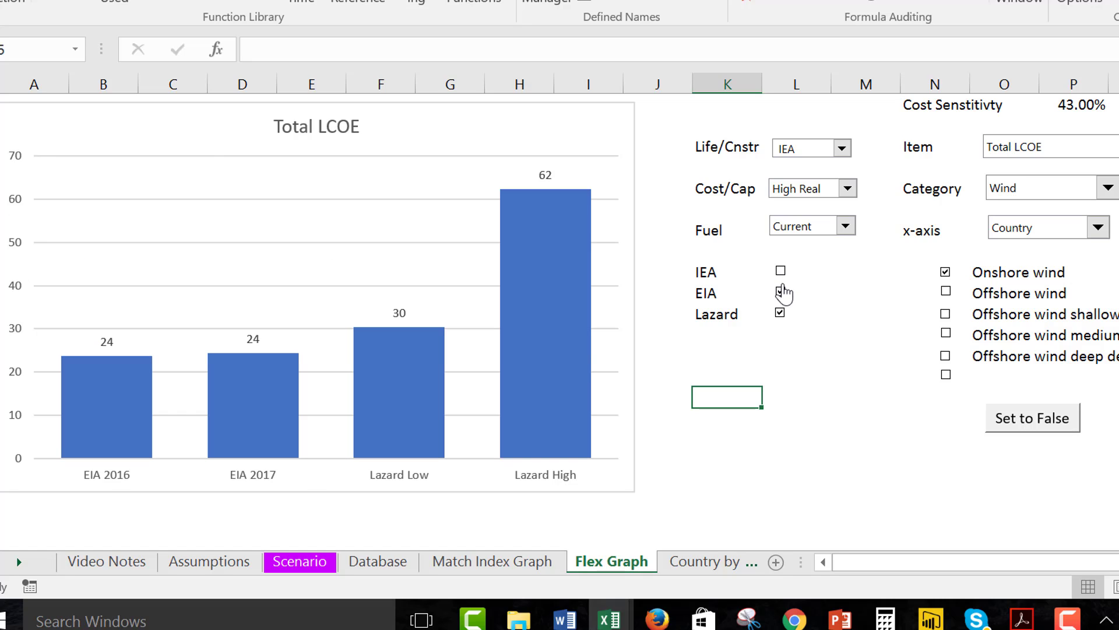
{"action": "left_click", "coordinate": [780, 293]}
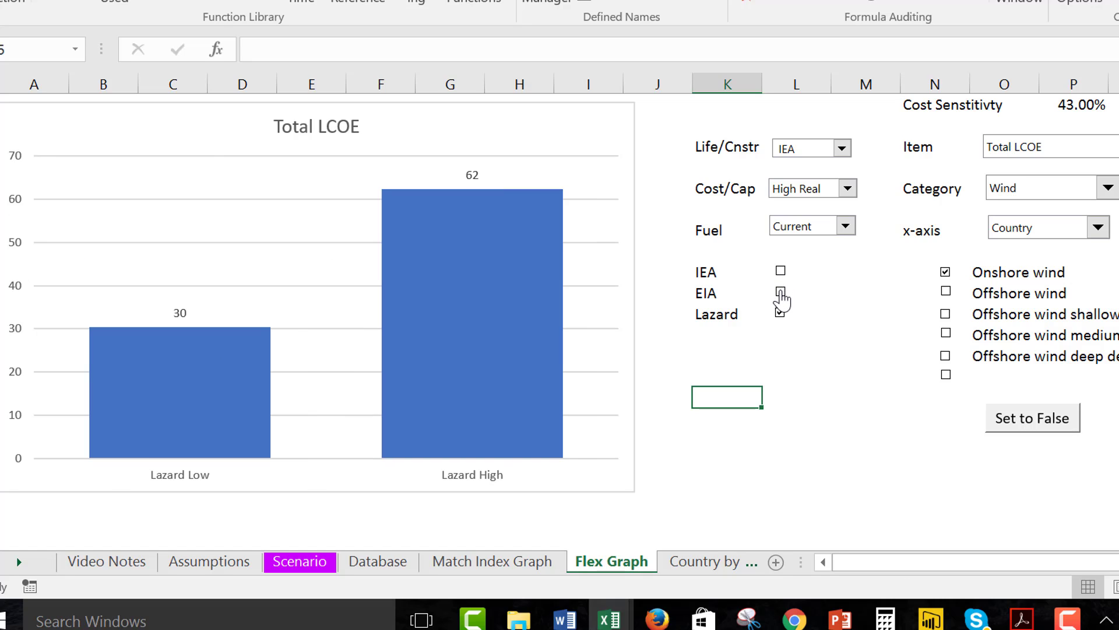
{"action": "left_click", "coordinate": [780, 314]}
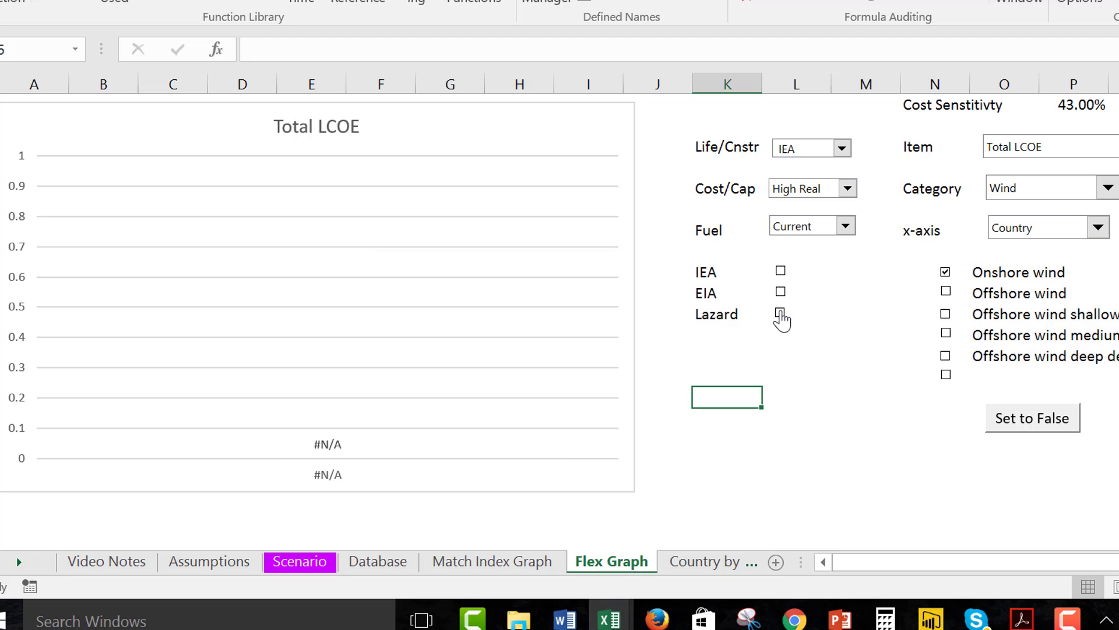
{"action": "left_click", "coordinate": [782, 296]}
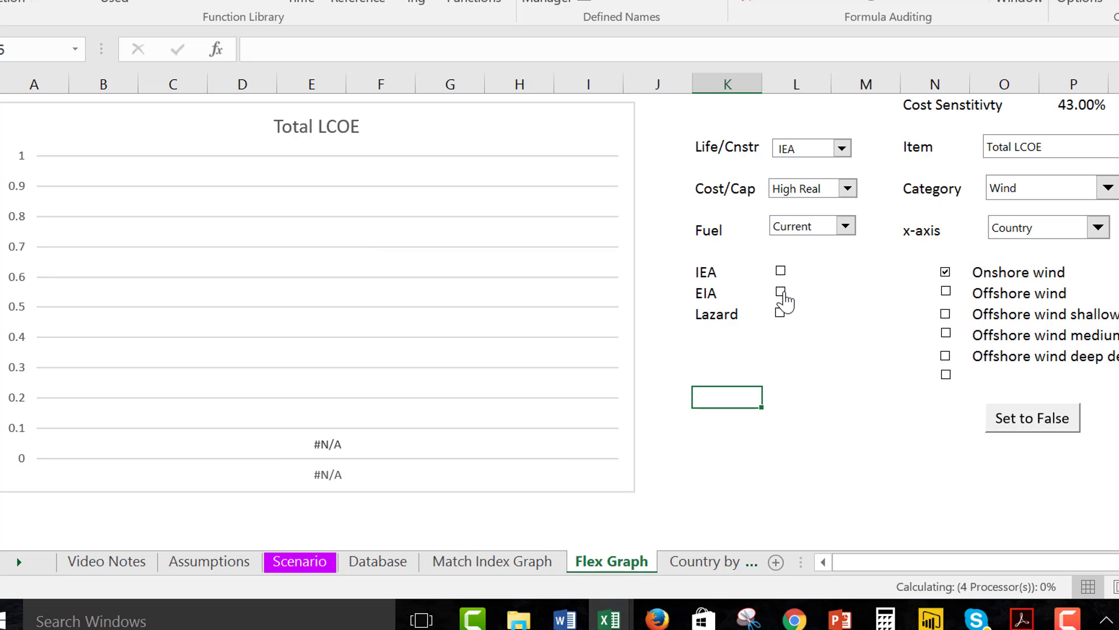
{"action": "left_click", "coordinate": [780, 272]}
{"action": "left_click", "coordinate": [781, 293]}
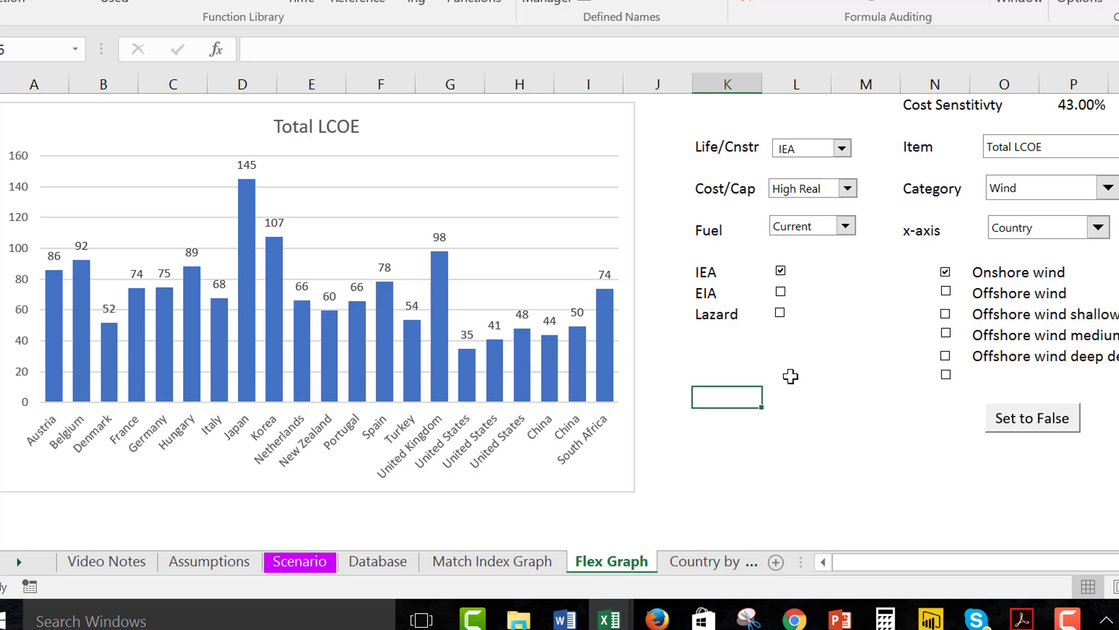
{"action": "key", "text": "ctrl+s"}
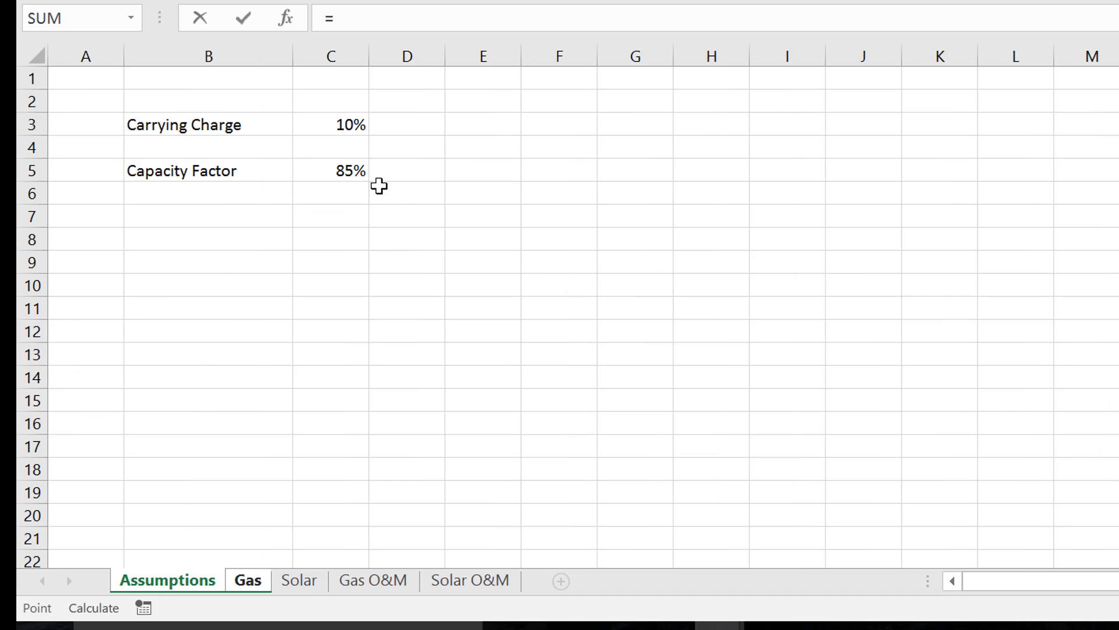
Step: Link Cap Fac cell D2 on the Gas sheet to the Capacity Factor in Assumptions C5 and set D3 to =D2
{"action": "left_click", "coordinate": [341, 164]}
{"action": "key", "text": "Return"}
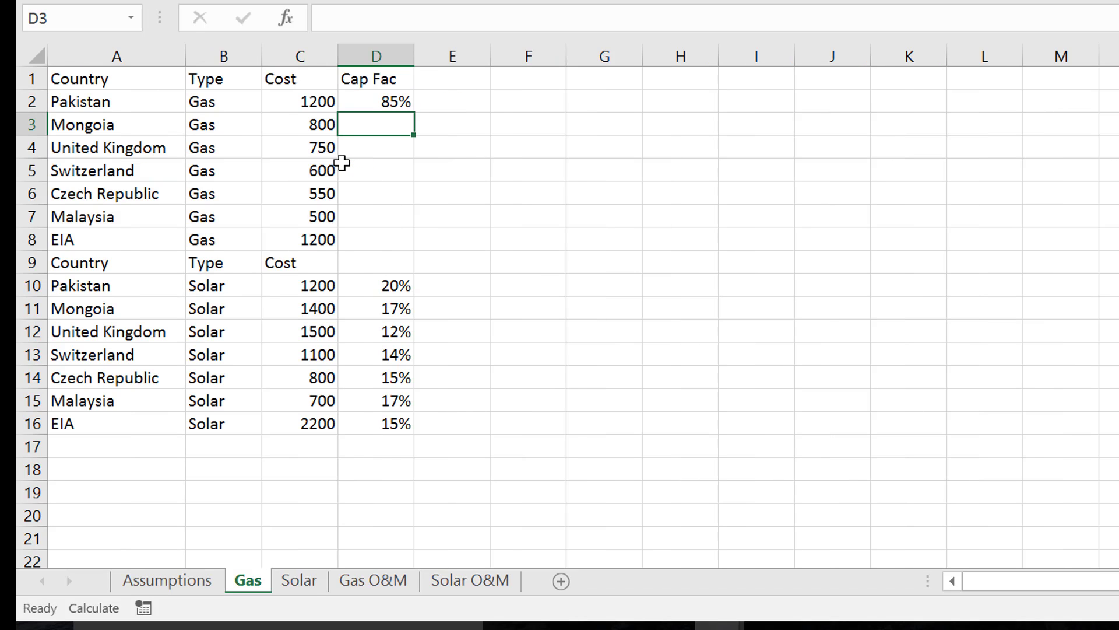
{"action": "type", "text": "="}
{"action": "key", "text": "Up"}
{"action": "key", "text": "Return"}
Step: Fill the capacity factor formula from D3 down through D8 for the remaining gas rows
{"action": "key", "text": "Up"}
{"action": "key", "text": "shift+Down"}
{"action": "key", "text": "ctrl+shift+Down"}
{"action": "key", "text": "shift+Up"}
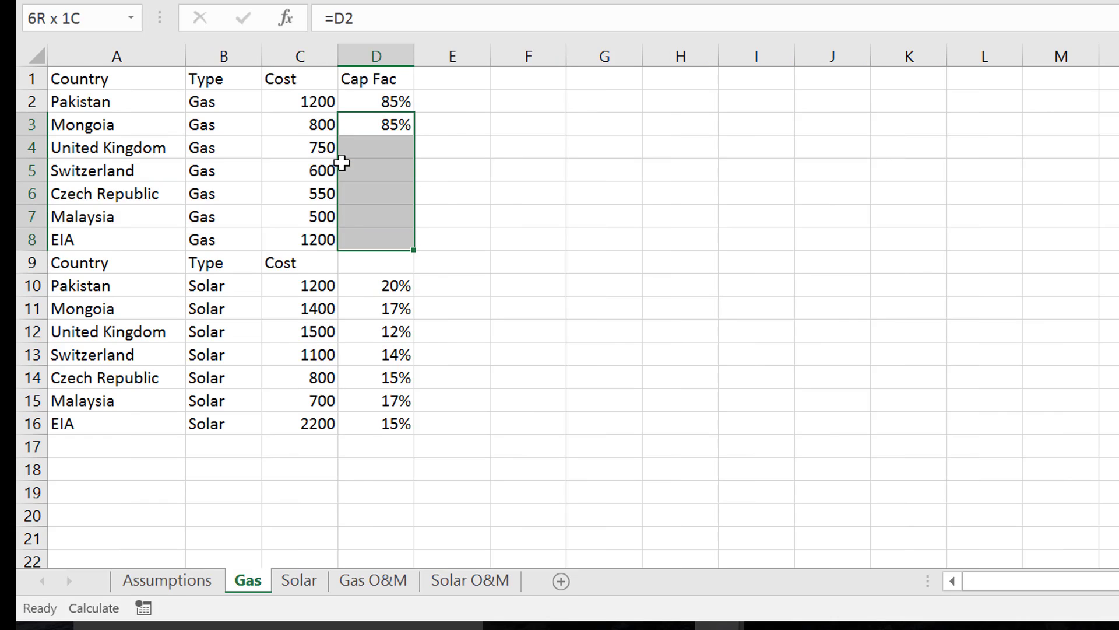
{"action": "key", "text": "ctrl+d"}
Step: Delete the repeated header row 9 between the gas and solar records
{"action": "key", "text": "Down"}
{"action": "key", "text": "Down"}
{"action": "key", "text": "Down"}
{"action": "key", "text": "Down"}
{"action": "key", "text": "Down"}
{"action": "key", "text": "Down"}
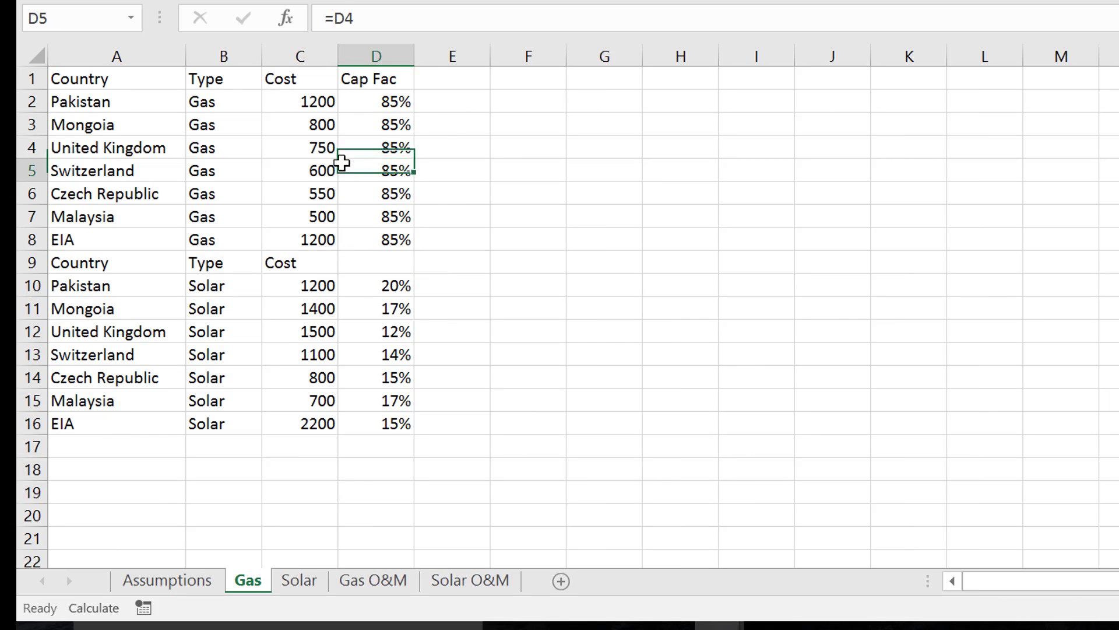
{"action": "key", "text": "shift+space"}
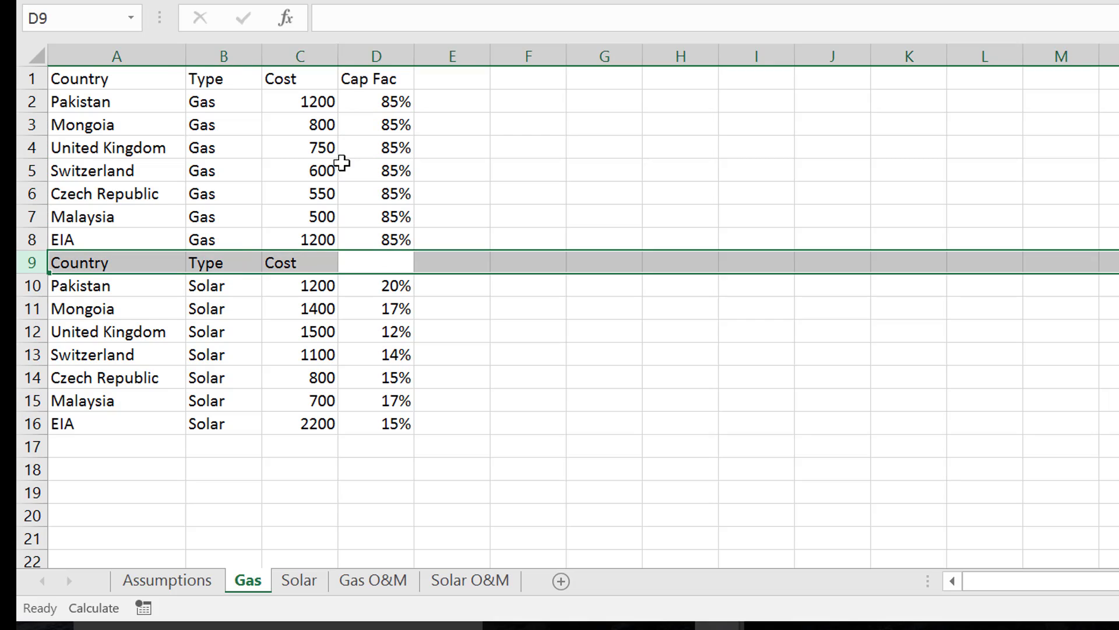
{"action": "key", "text": "ctrl+minus"}
{"action": "key", "text": "Up"}
{"action": "key", "text": "Down"}
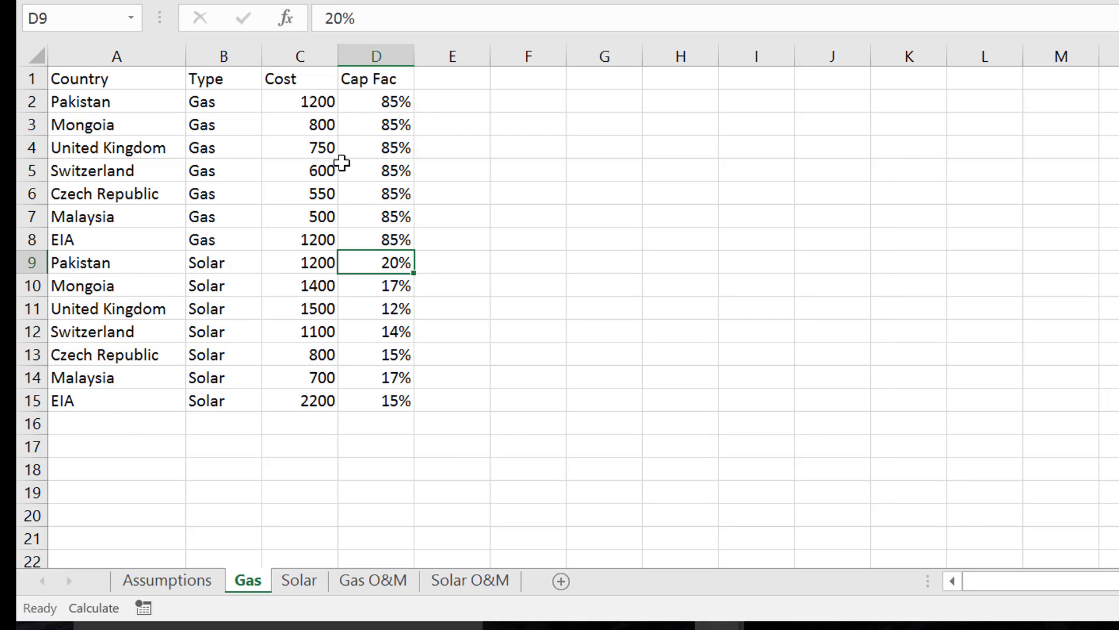
Step: Go to the first Variable O&M value, for Pakistan, on the Gas O&M sheet
{"action": "key", "text": "ctrl+Page_Down"}
{"action": "key", "text": "ctrl+Page_Down"}
{"action": "key", "text": "Up"}
{"action": "key", "text": "Up"}
{"action": "key", "text": "Up"}
{"action": "key", "text": "Up"}
{"action": "key", "text": "Up"}
{"action": "key", "text": "Up"}
{"action": "key", "text": "Up"}
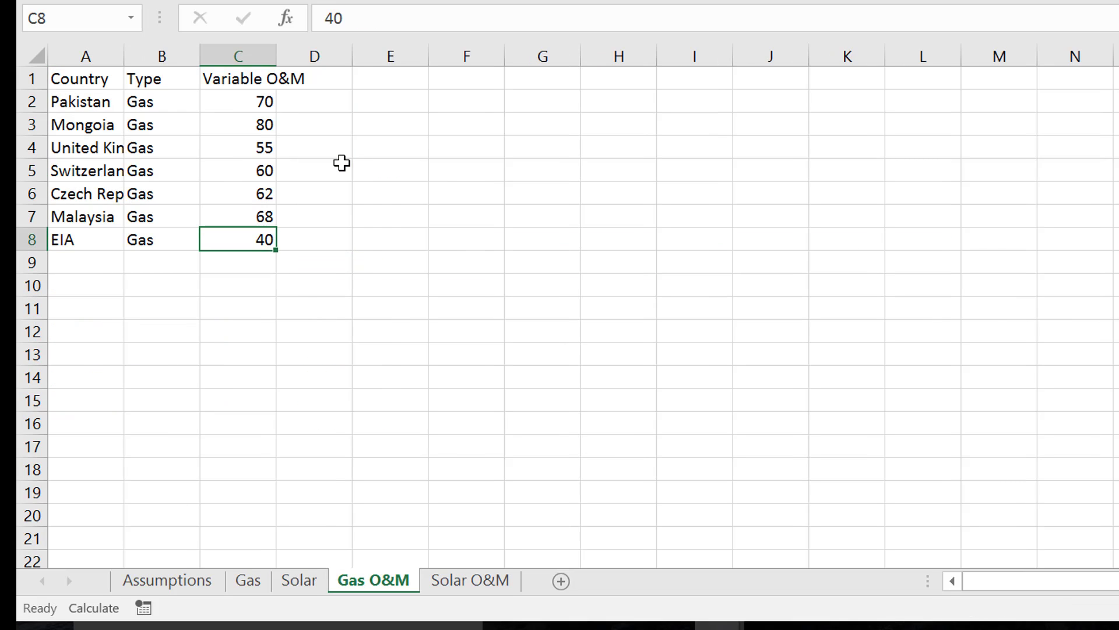
{"action": "key", "text": "Left"}
{"action": "key", "text": "Left"}
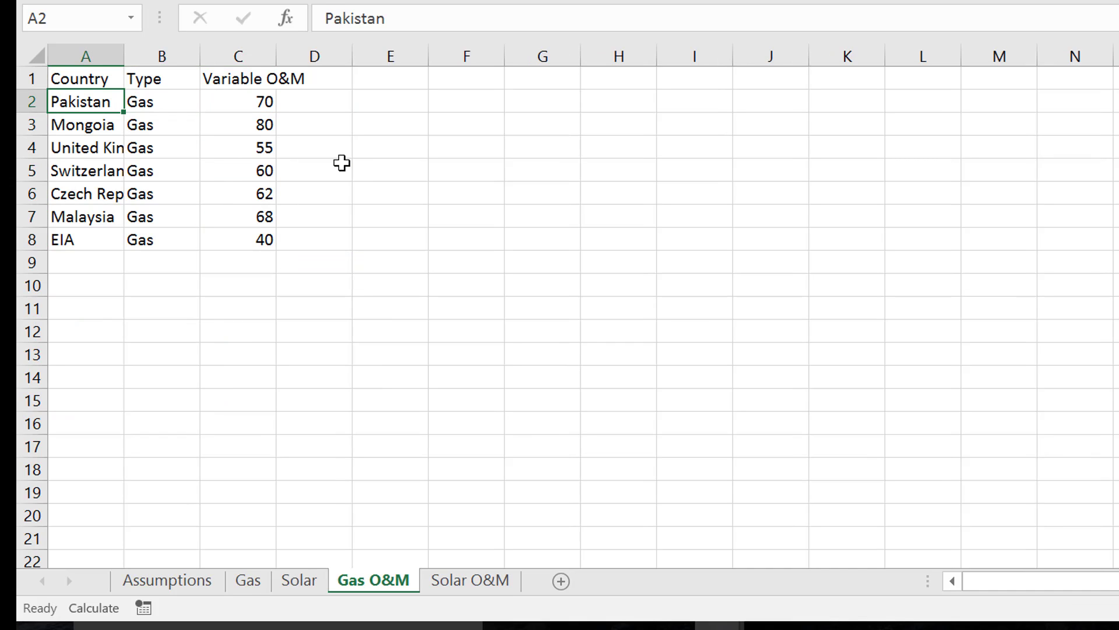
{"action": "key", "text": "shift+Right"}
{"action": "key", "text": "shift+Right"}
{"action": "key", "text": "shift+Down"}
{"action": "key", "text": "shift+Down"}
{"action": "key", "text": "shift+Down"}
{"action": "key", "text": "shift+Down"}
{"action": "key", "text": "shift+Down"}
{"action": "key", "text": "shift+Down"}
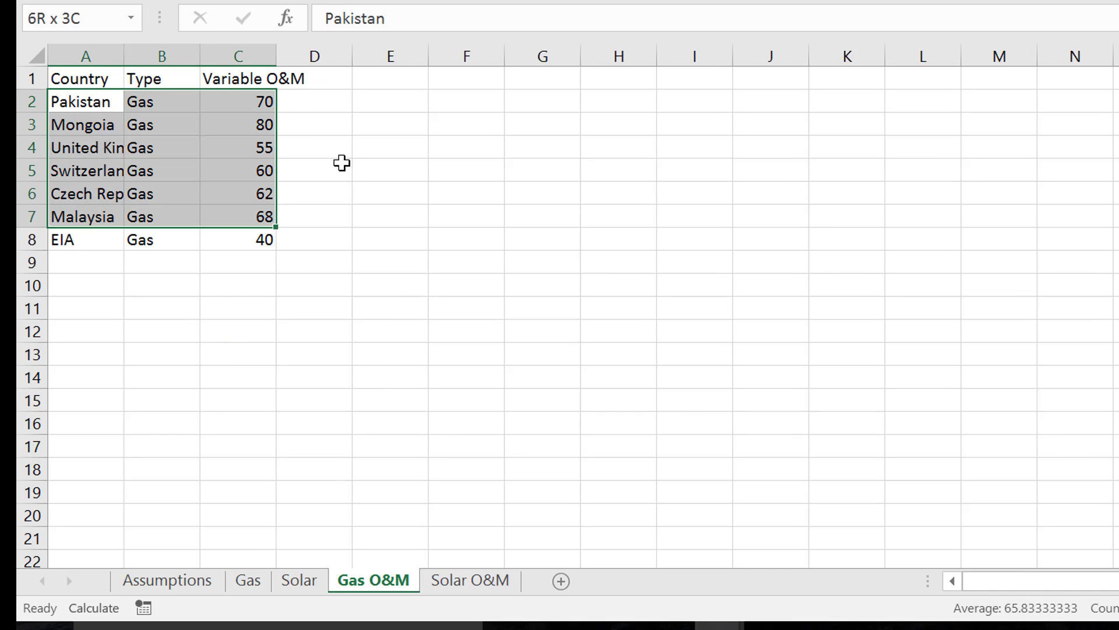
{"action": "key", "text": "Right"}
{"action": "key", "text": "Right"}
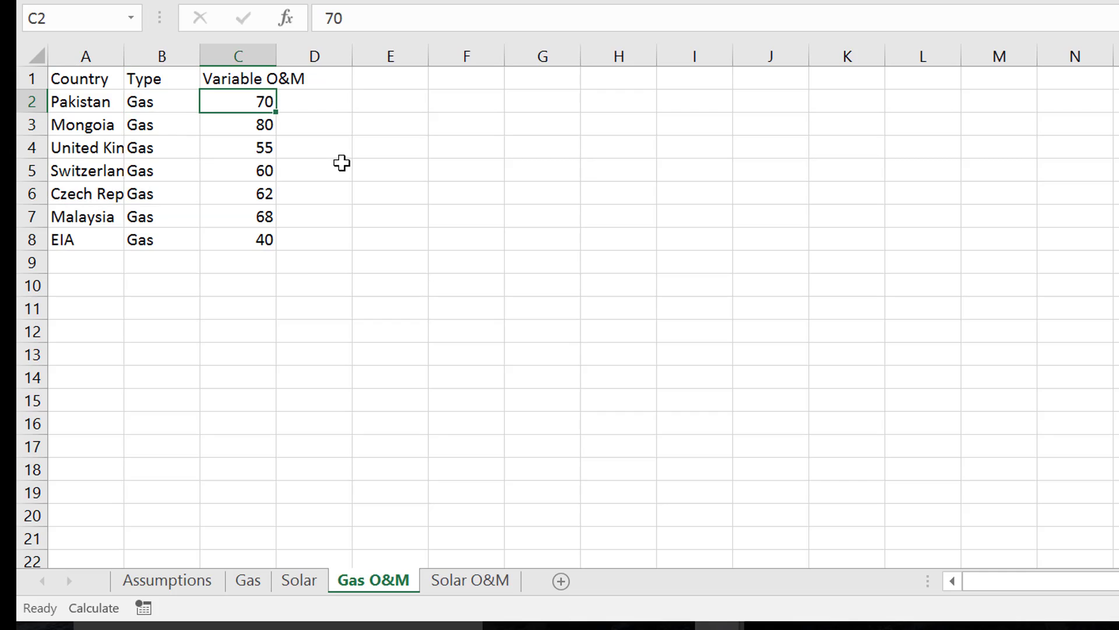
Step: Copy the Variable O&M values C2:C8 from Gas O&M and paste them into the Gas sheet starting at E9
{"action": "key", "text": "ctrl+shift+Down"}
{"action": "key", "text": "ctrl+c"}
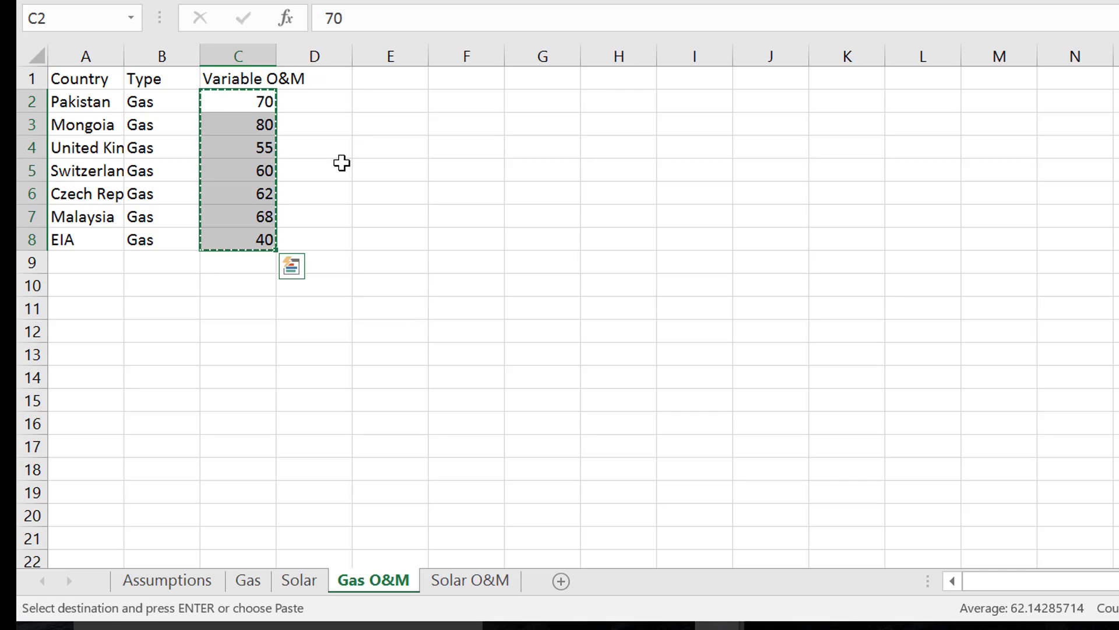
{"action": "key", "text": "ctrl+Page_Up"}
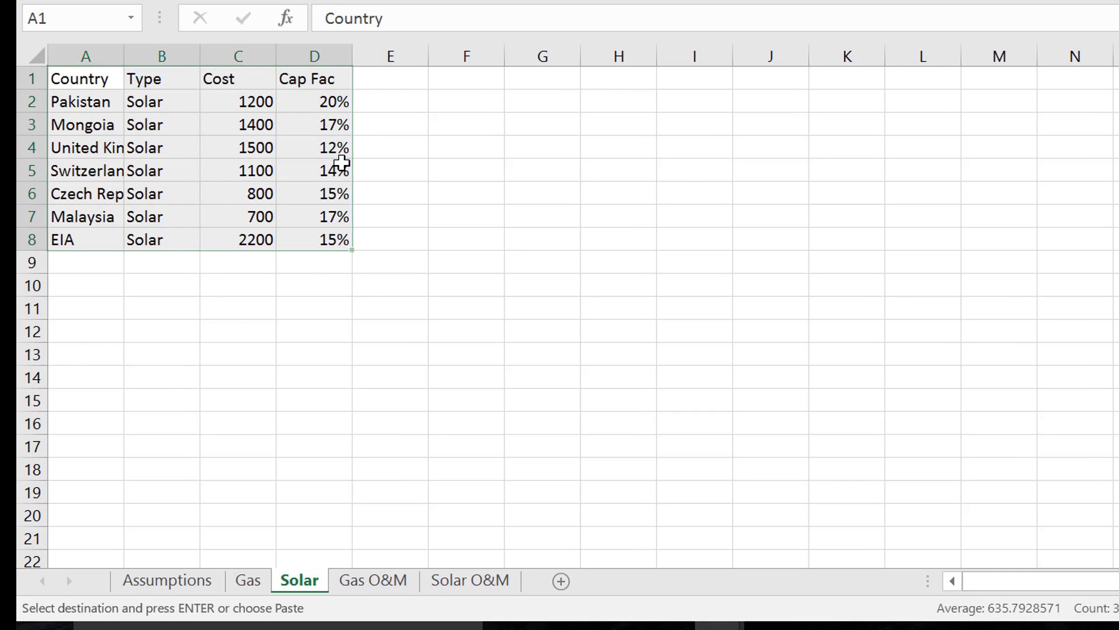
{"action": "key", "text": "ctrl+Page_Up"}
{"action": "key", "text": "Left"}
{"action": "key", "text": "Left"}
{"action": "key", "text": "Left"}
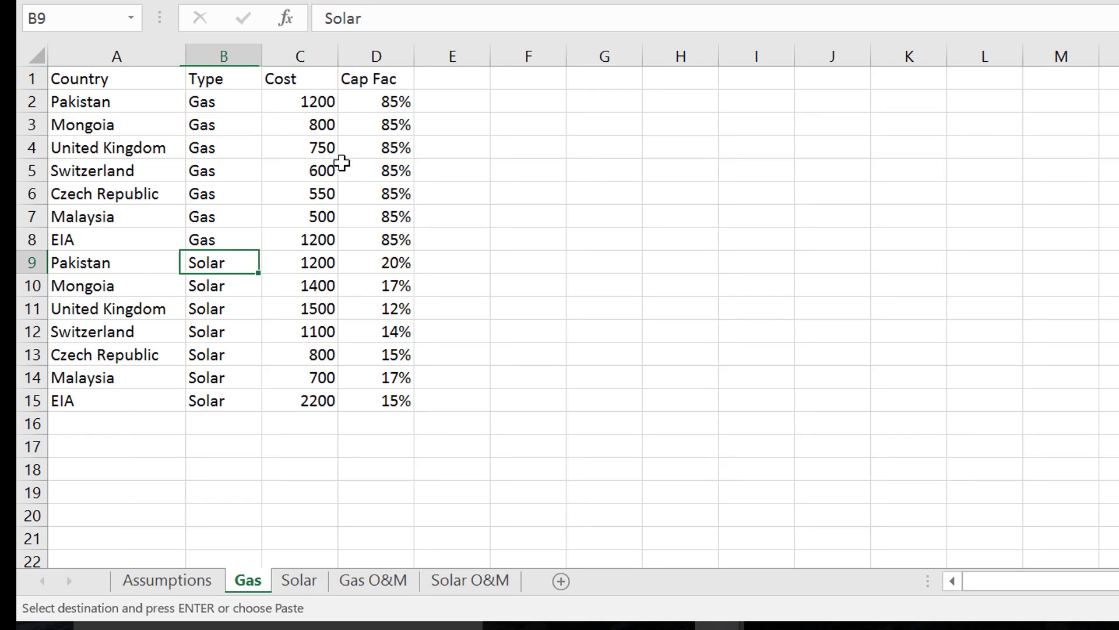
{"action": "key", "text": "Right"}
{"action": "key", "text": "Right"}
{"action": "key", "text": "Right"}
{"action": "key", "text": "Right"}
{"action": "key", "text": "ctrl+v"}
Step: Label column E of the Gas sheet "Var O&M" in cell E1
{"action": "key", "text": "Up"}
{"action": "key", "text": "Up"}
{"action": "key", "text": "Up"}
{"action": "key", "text": "Up"}
{"action": "key", "text": "Up"}
{"action": "key", "text": "Up"}
{"action": "key", "text": "Up"}
{"action": "key", "text": "Up"}
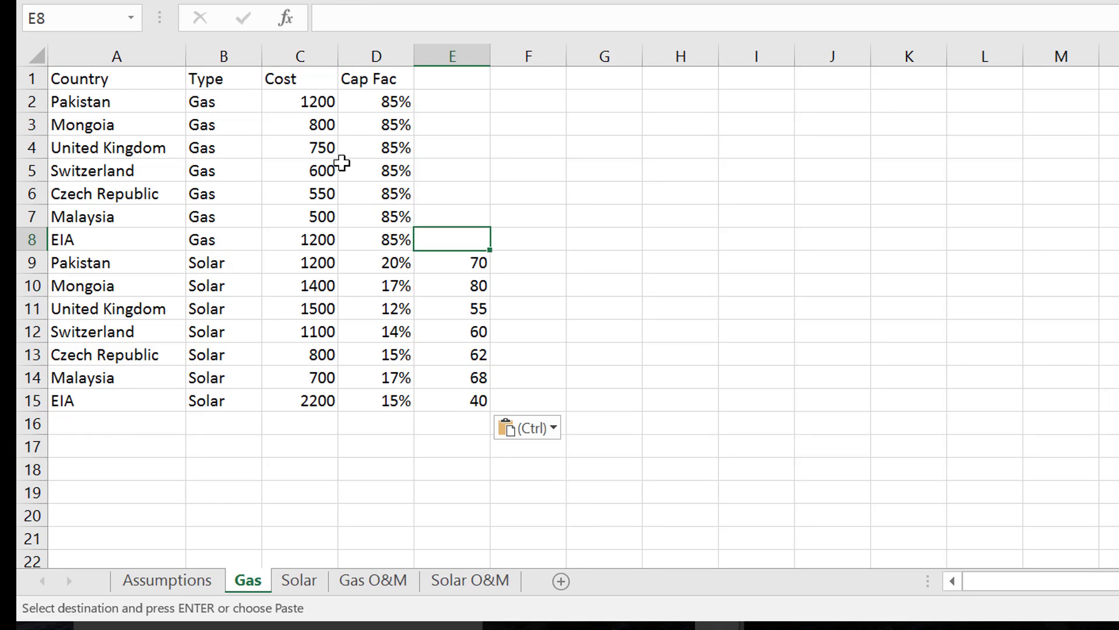
{"action": "type", "text": "Var"}
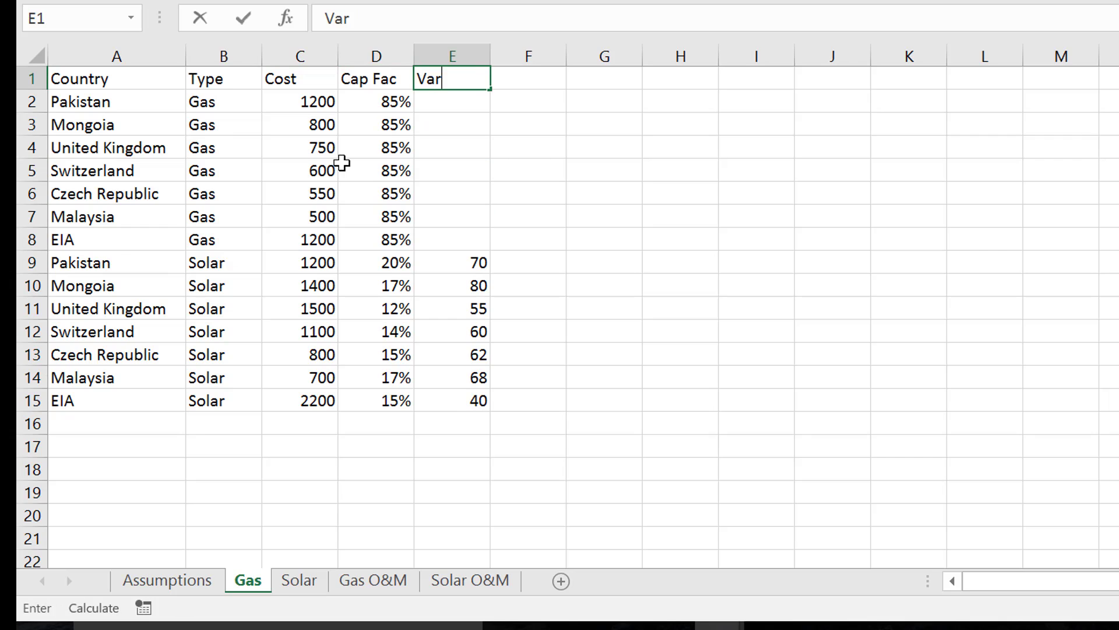
{"action": "type", "text": " O&M"}
{"action": "key", "text": "Return"}
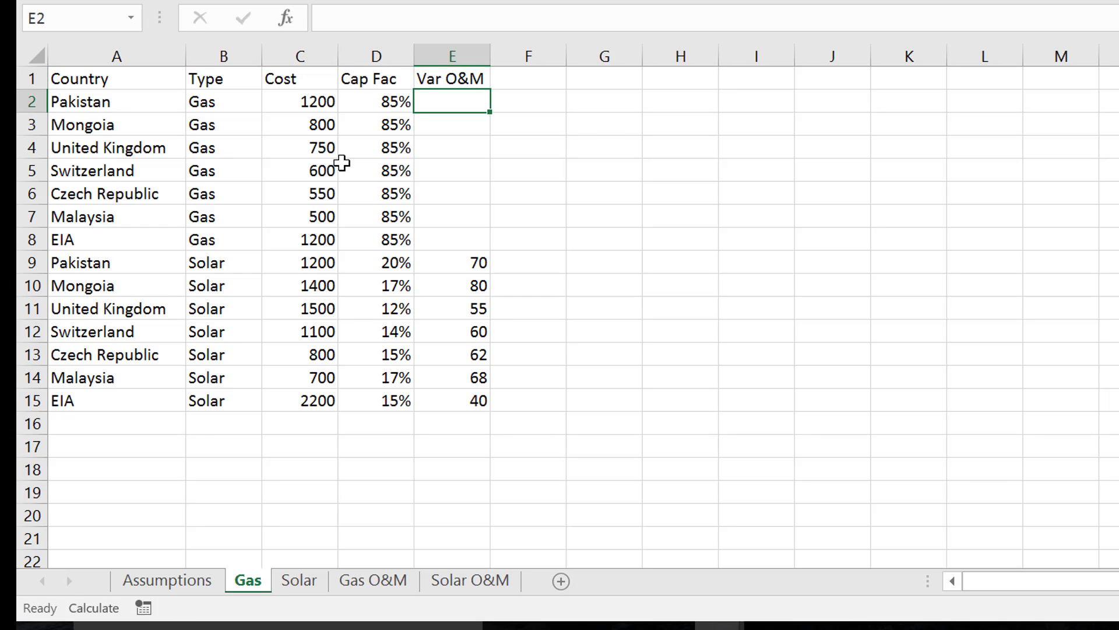
Step: Copy the Fixed O&M values in C2:C8 of the Solar O&M sheet
{"action": "key", "text": "ctrl+Page_Down"}
{"action": "key", "text": "ctrl+Page_Down"}
{"action": "key", "text": "ctrl+Page_Down"}
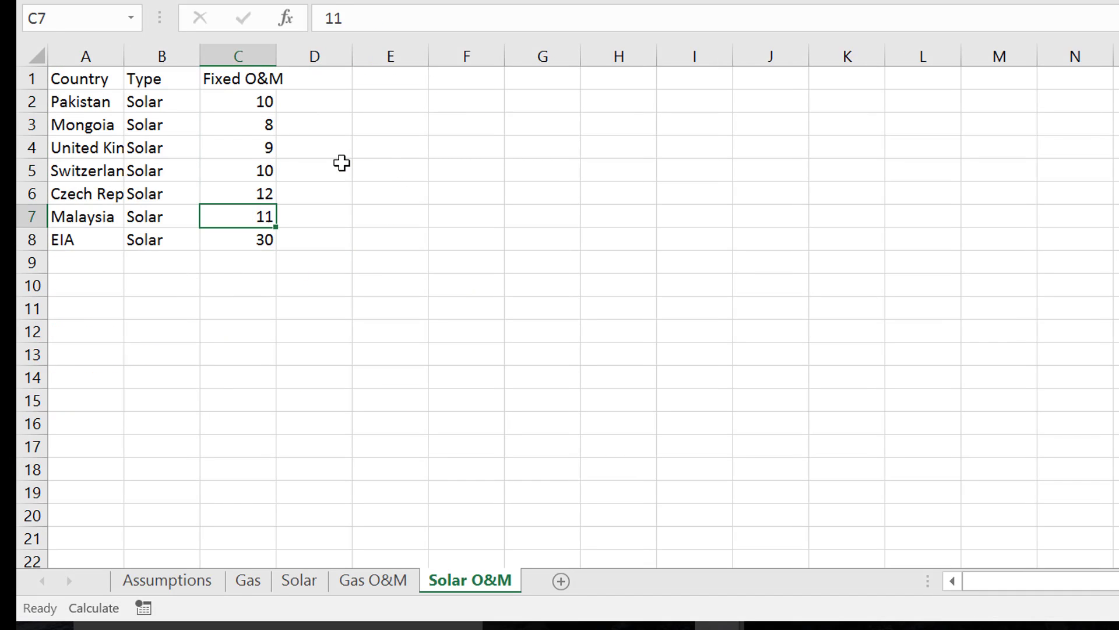
{"action": "key", "text": "Up"}
{"action": "key", "text": "Up"}
{"action": "key", "text": "Up"}
{"action": "key", "text": "Up"}
{"action": "key", "text": "Up"}
{"action": "key", "text": "shift+Down"}
{"action": "key", "text": "shift+Down"}
{"action": "key", "text": "shift+Down"}
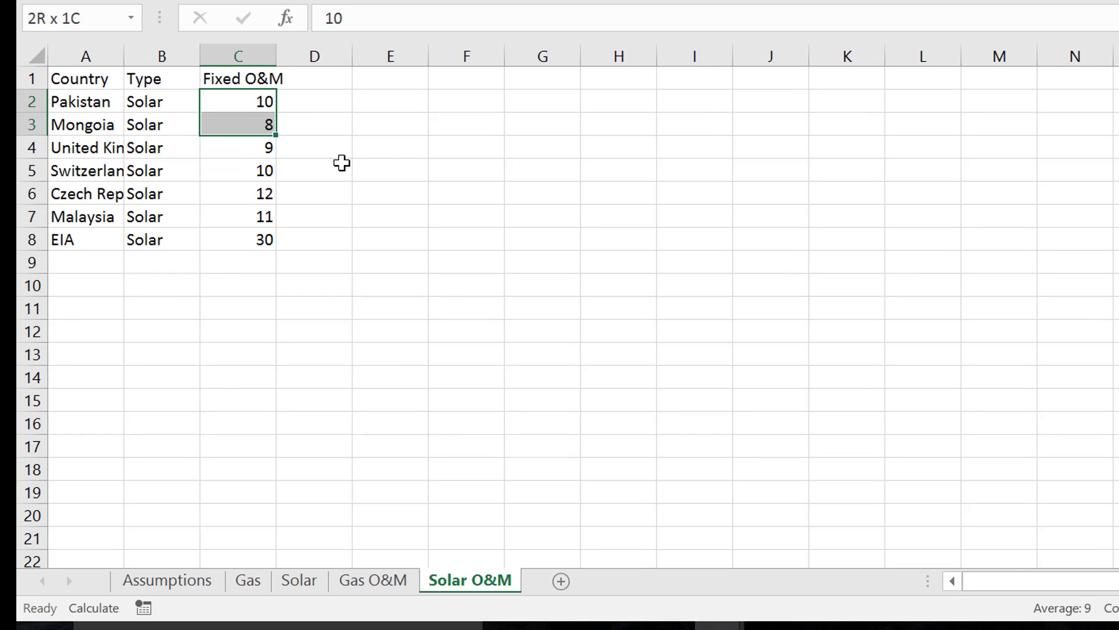
{"action": "key", "text": "shift+Down"}
{"action": "key", "text": "shift+Down"}
{"action": "key", "text": "shift+Down"}
{"action": "key", "text": "ctrl+c"}
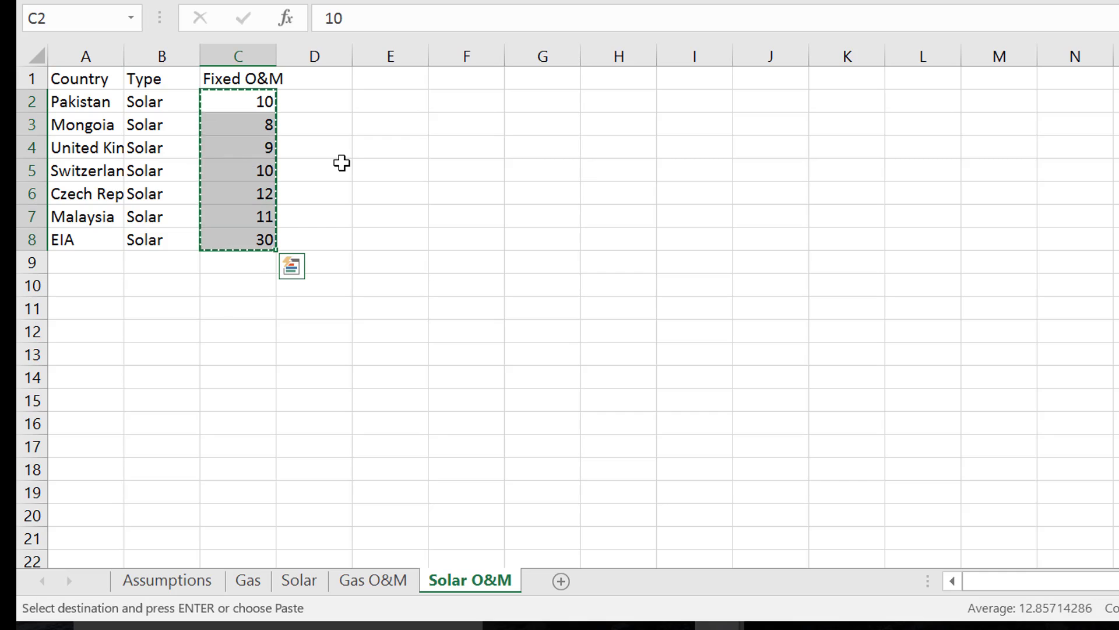
Step: Paste the copied Fixed O&M values into the Gas sheet starting at F2
{"action": "key", "text": "ctrl+Page_Up"}
{"action": "key", "text": "ctrl+Page_Up"}
{"action": "key", "text": "ctrl+Page_Up"}
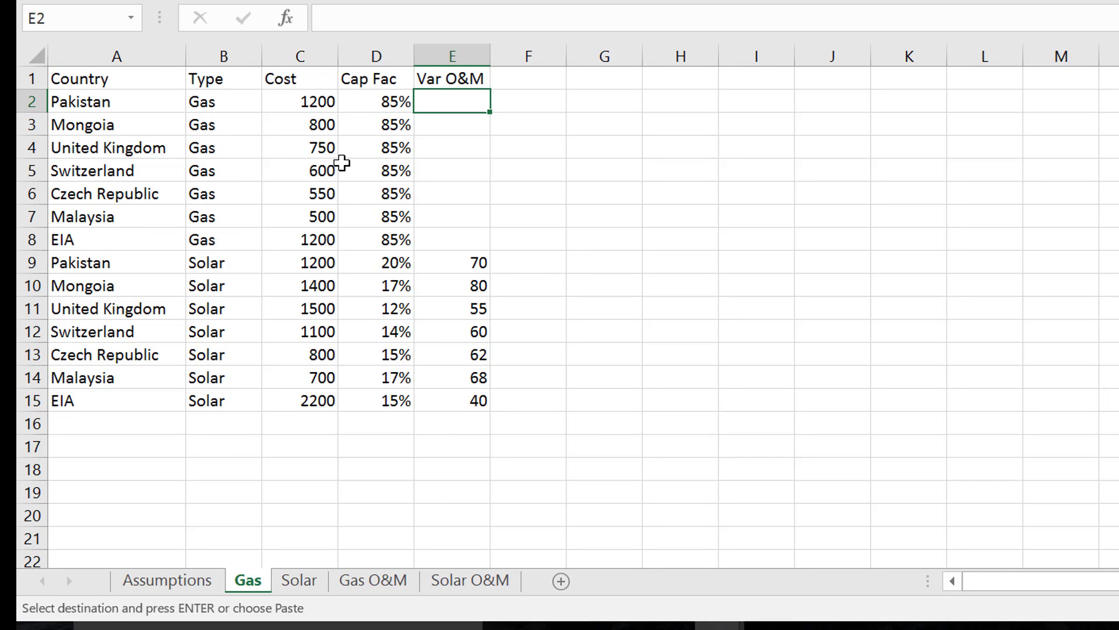
{"action": "key", "text": "Right"}
{"action": "key", "text": "ctrl+v"}
Step: Label column F of the Gas sheet "Fixed" in cell F1
{"action": "key", "text": "Up"}
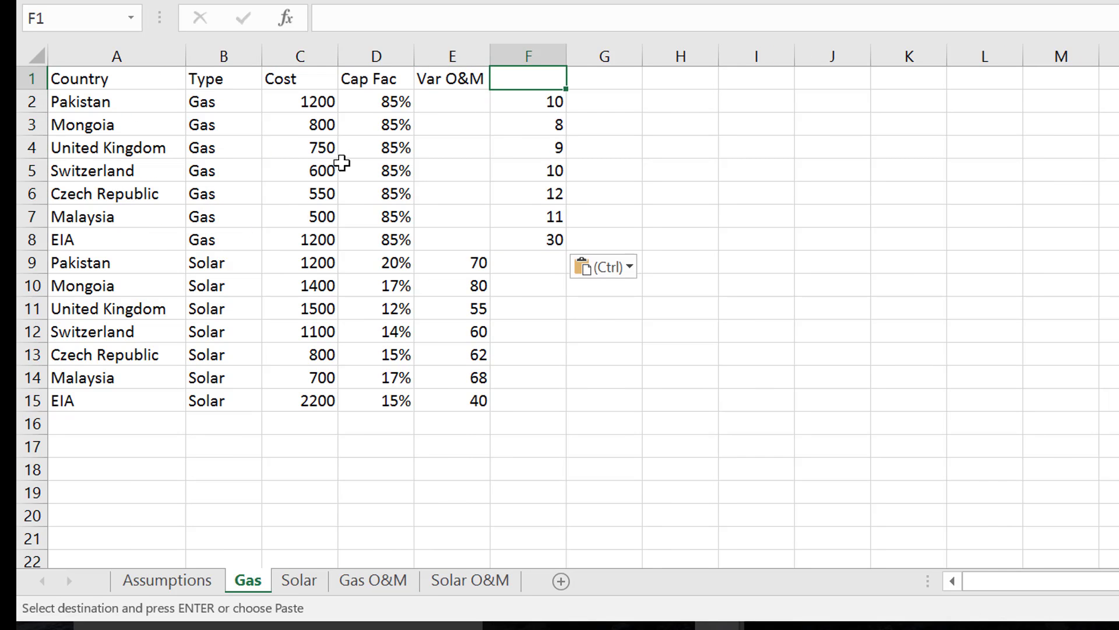
{"action": "type", "text": "Fixed"}
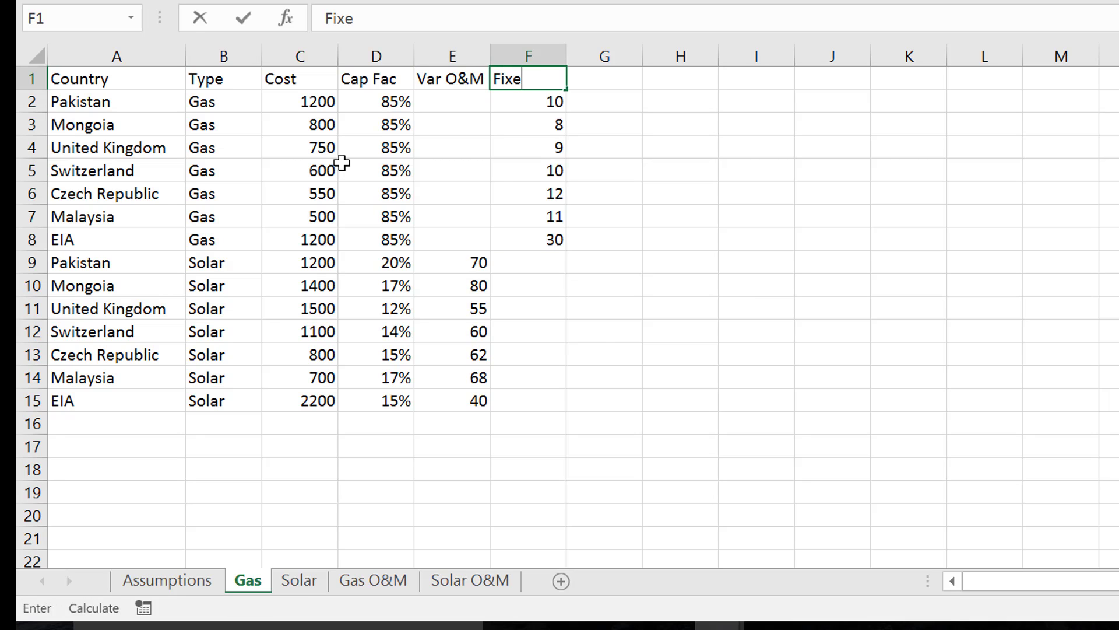
{"action": "key", "text": "Return"}
Step: Fill the Var O&M cells E2:E8 of the gas rows with 0
{"action": "key", "text": "Left"}
{"action": "type", "text": "0"}
{"action": "key", "text": "Return"}
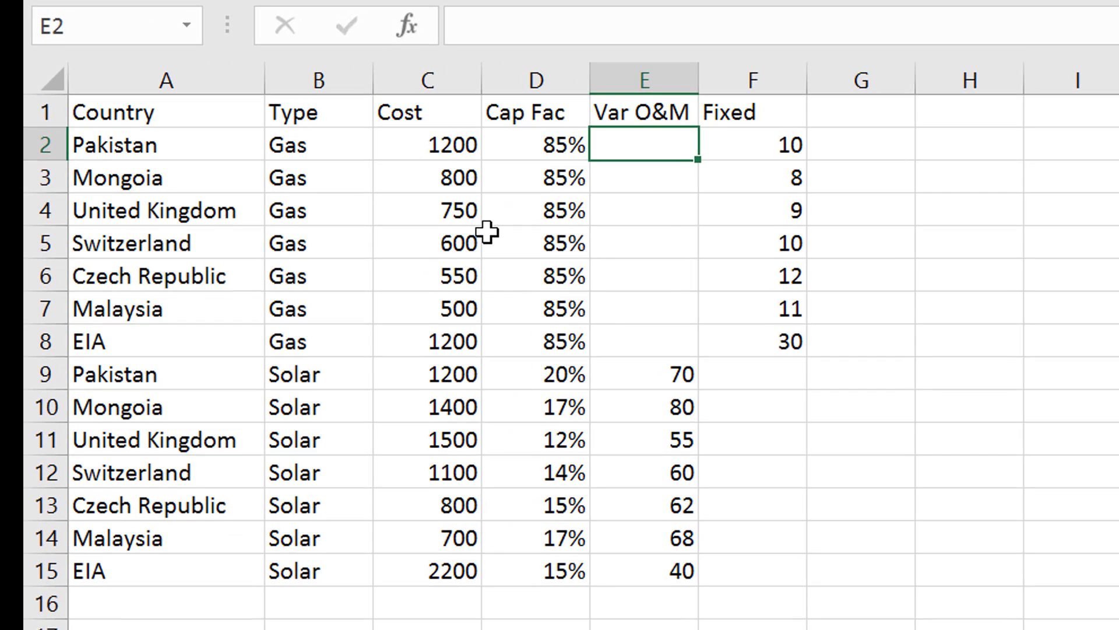
{"action": "key", "text": "Up"}
{"action": "key", "text": "shift+Down"}
{"action": "key", "text": "shift+Down"}
{"action": "key", "text": "shift+Down"}
{"action": "key", "text": "shift+Down"}
{"action": "key", "text": "shift+Down"}
{"action": "key", "text": "shift+Down"}
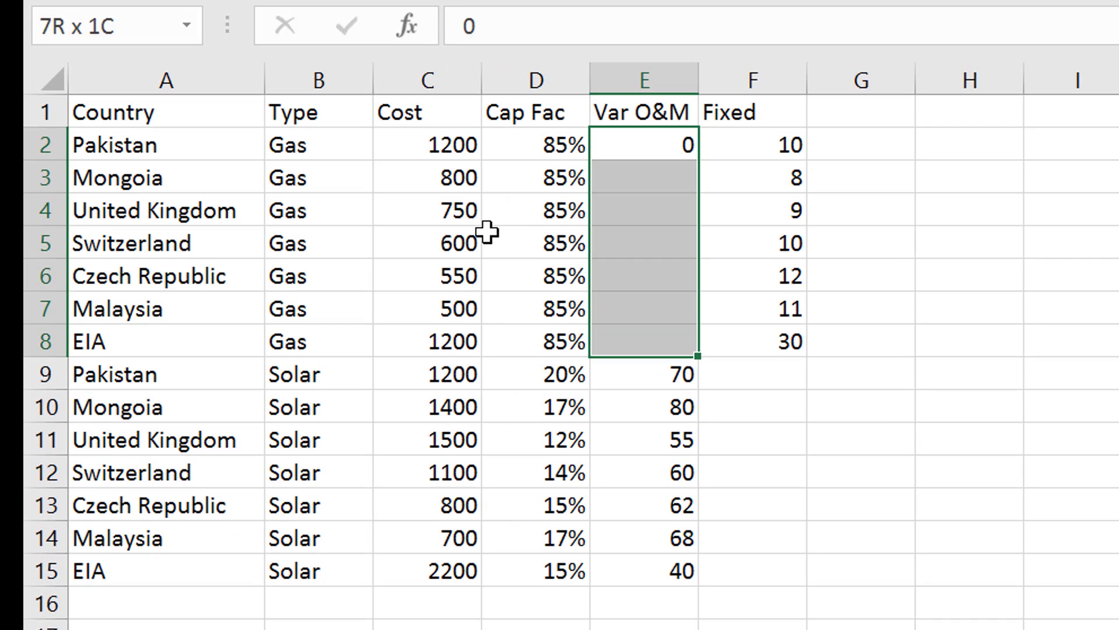
{"action": "key", "text": "ctrl+d"}
Step: Fill the Fixed cells F9:F15 of the solar rows with 0
{"action": "key", "text": "Down"}
{"action": "key", "text": "Down"}
{"action": "key", "text": "Down"}
{"action": "key", "text": "Down"}
{"action": "key", "text": "Down"}
{"action": "key", "text": "Down"}
{"action": "key", "text": "Down"}
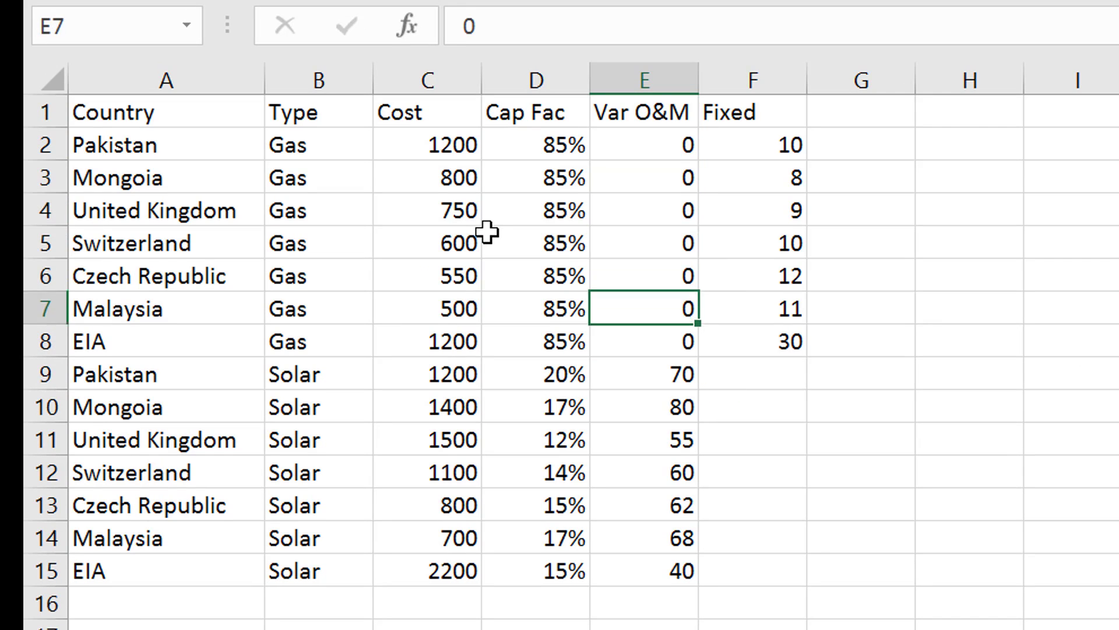
{"action": "key", "text": "Right"}
{"action": "type", "text": "0"}
{"action": "key", "text": "Return"}
{"action": "key", "text": "Up"}
{"action": "key", "text": "shift+Down"}
{"action": "key", "text": "shift+Down"}
{"action": "key", "text": "shift+Down"}
{"action": "key", "text": "shift+Down"}
{"action": "key", "text": "shift+Down"}
{"action": "key", "text": "shift+Down"}
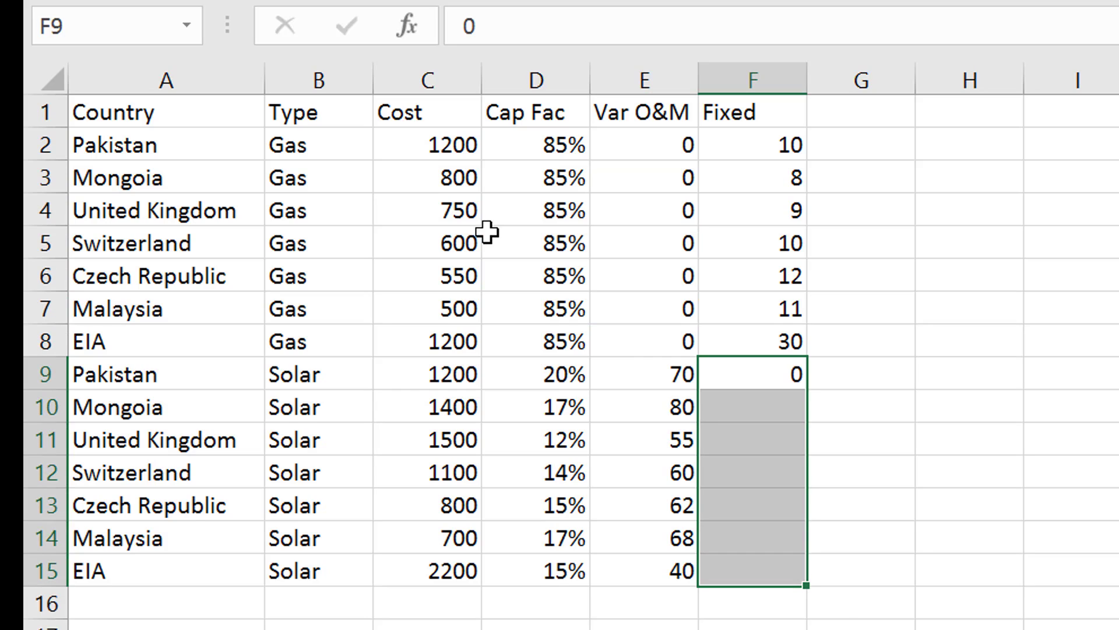
{"action": "key", "text": "ctrl+d"}
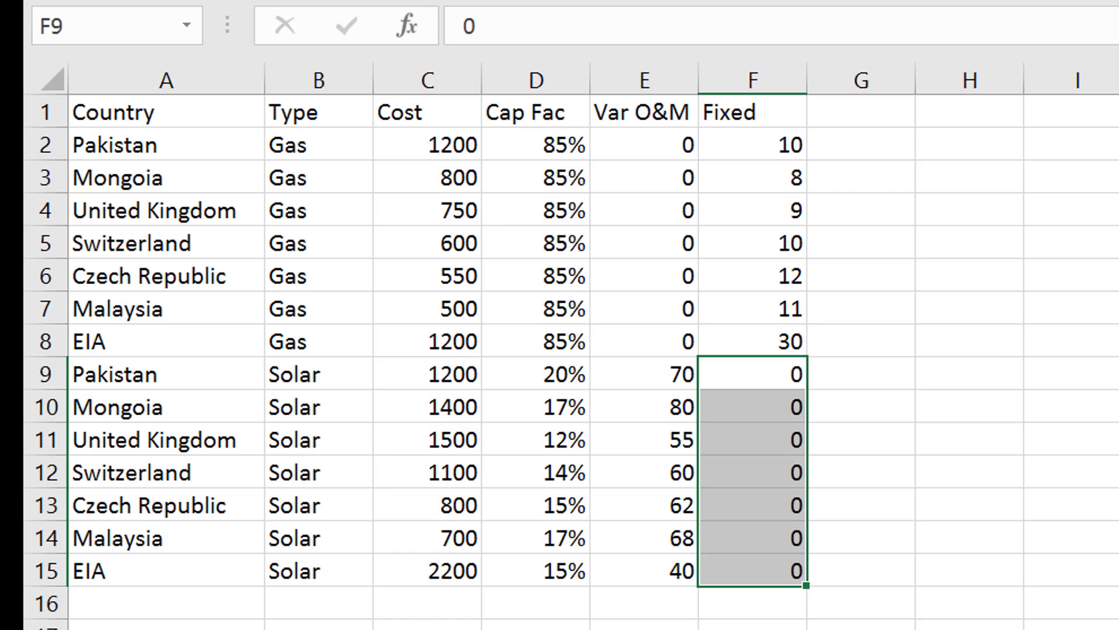
Step: Look over the combined table's headers and the Country entries down through the gas and solar rows
{"action": "key", "text": "alt+Tab"}
{"action": "key", "text": "Up"}
{"action": "key", "text": "Up"}
{"action": "key", "text": "Up"}
{"action": "key", "text": "Up"}
{"action": "key", "text": "Up"}
{"action": "key", "text": "Up"}
{"action": "key", "text": "Up"}
{"action": "key", "text": "Up"}
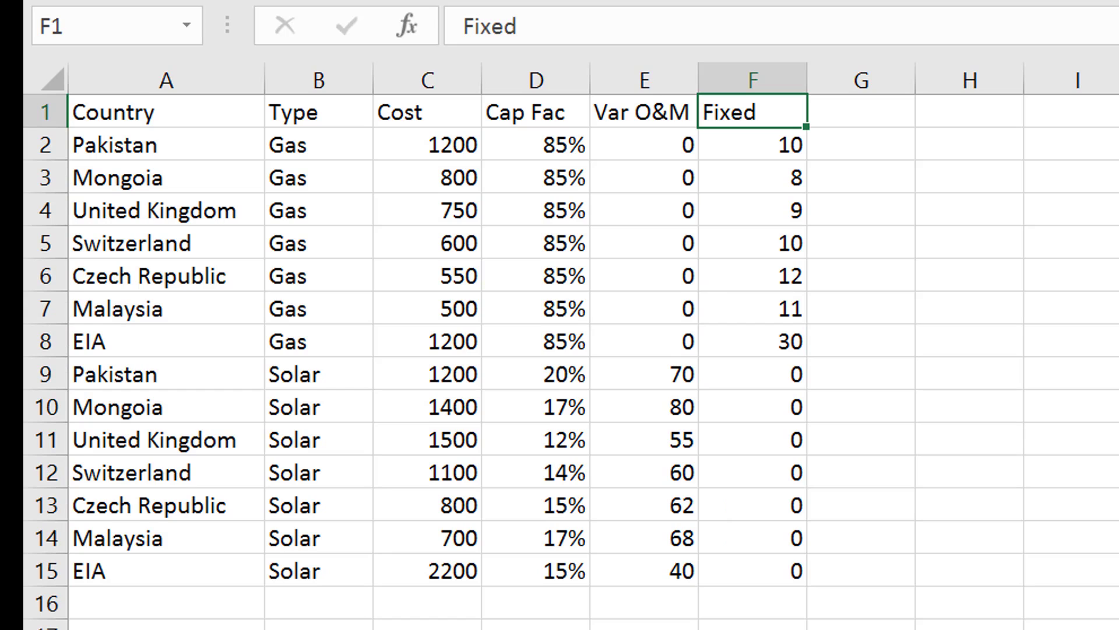
{"action": "key", "text": "Left"}
{"action": "key", "text": "Left"}
{"action": "key", "text": "Left"}
{"action": "key", "text": "Left"}
{"action": "key", "text": "Left"}
{"action": "key", "text": "Down"}
{"action": "key", "text": "Down"}
{"action": "key", "text": "Down"}
{"action": "key", "text": "Down"}
{"action": "key", "text": "Down"}
{"action": "key", "text": "Down"}
{"action": "key", "text": "Down"}
{"action": "key", "text": "Down"}
{"action": "key", "text": "Down"}
{"action": "key", "text": "Down"}
{"action": "key", "text": "Down"}
{"action": "key", "text": "Down"}
{"action": "key", "text": "Down"}
{"action": "key", "text": "Down"}
{"action": "key", "text": "Up"}
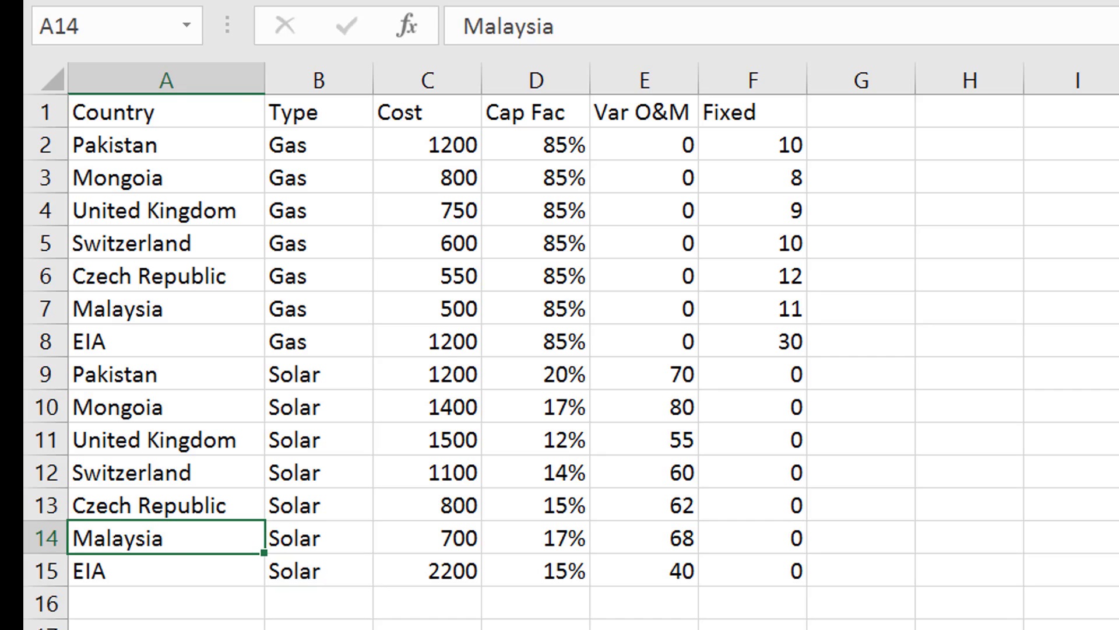
Step: Examine the Type column to see how the rows divide between Gas and Solar
{"action": "key", "text": "Right"}
{"action": "key", "text": "Up"}
{"action": "key", "text": "Up"}
{"action": "key", "text": "Up"}
{"action": "key", "text": "Up"}
{"action": "key", "text": "Up"}
{"action": "key", "text": "Up"}
{"action": "key", "text": "Up"}
{"action": "key", "text": "Up"}
{"action": "key", "text": "Up"}
{"action": "key", "text": "Up"}
{"action": "key", "text": "Up"}
{"action": "key", "text": "Up"}
{"action": "key", "text": "Up"}
{"action": "key", "text": "Down"}
{"action": "key", "text": "Down"}
{"action": "key", "text": "Down"}
{"action": "key", "text": "Down"}
{"action": "key", "text": "Down"}
{"action": "key", "text": "Down"}
{"action": "key", "text": "Down"}
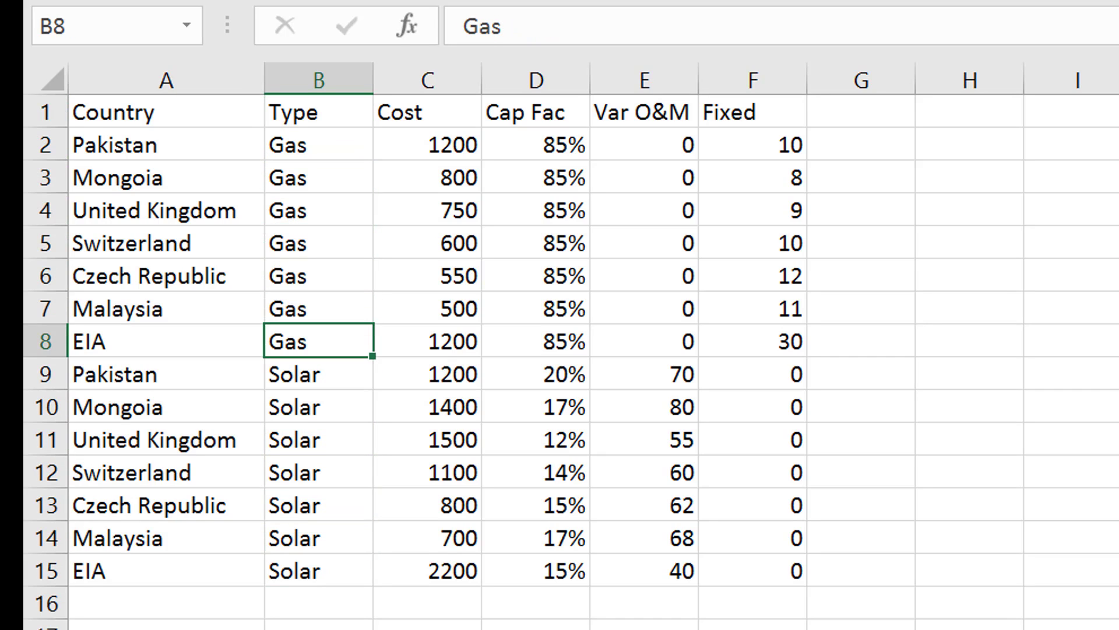
{"action": "key", "text": "Left"}
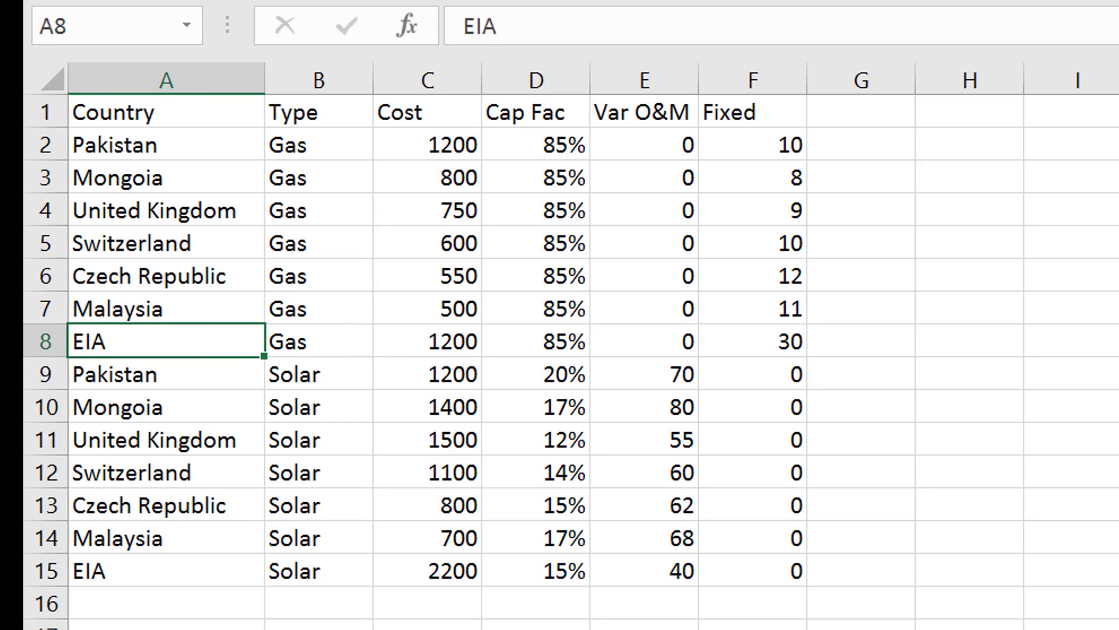
Step: Compare the repeated country names in column A across both energy types, ending at the Cost column
{"action": "key", "text": "Up"}
{"action": "key", "text": "Up"}
{"action": "key", "text": "Up"}
{"action": "key", "text": "Up"}
{"action": "key", "text": "Up"}
{"action": "key", "text": "Up"}
{"action": "key", "text": "Up"}
{"action": "key", "text": "Down"}
{"action": "key", "text": "Down"}
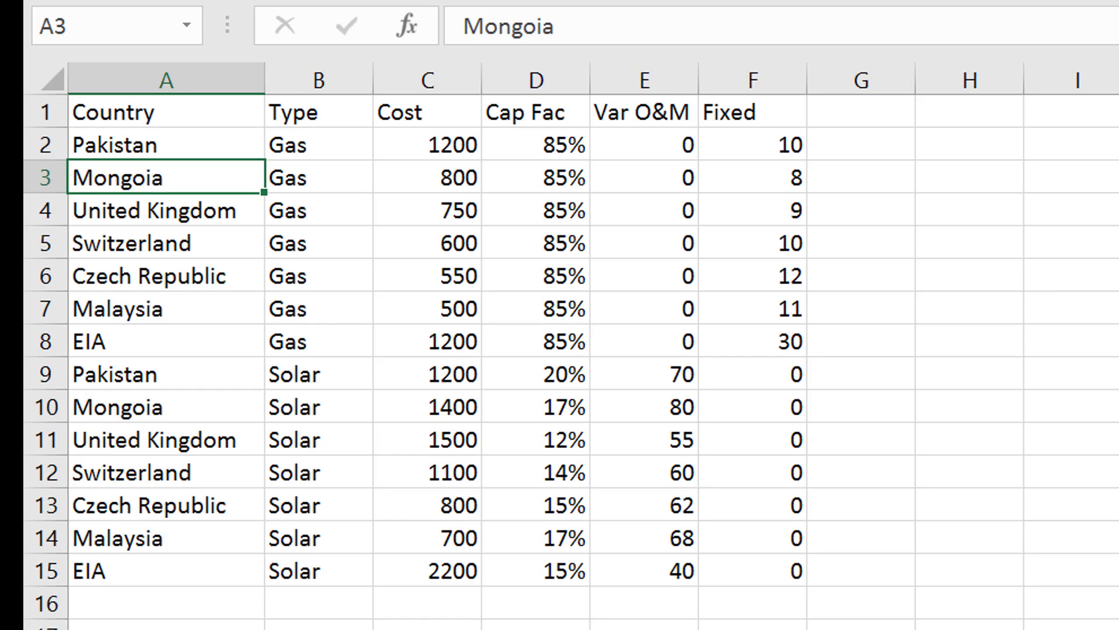
{"action": "key", "text": "Down"}
{"action": "key", "text": "Down"}
{"action": "key", "text": "Down"}
{"action": "key", "text": "Down"}
{"action": "key", "text": "Down"}
{"action": "key", "text": "Down"}
{"action": "key", "text": "Down"}
{"action": "key", "text": "Down"}
{"action": "key", "text": "Up"}
{"action": "key", "text": "Up"}
{"action": "key", "text": "Up"}
{"action": "key", "text": "Up"}
{"action": "key", "text": "Up"}
{"action": "key", "text": "Up"}
{"action": "key", "text": "Up"}
{"action": "key", "text": "Up"}
{"action": "key", "text": "Up"}
{"action": "key", "text": "Right"}
{"action": "key", "text": "Right"}
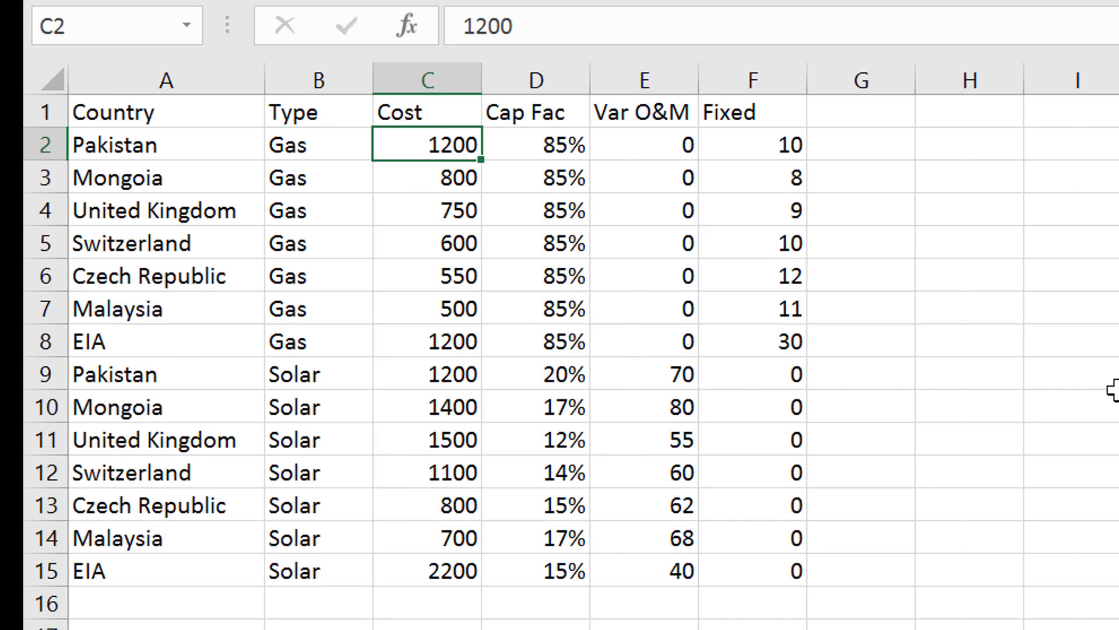
Step: On the Assumptions sheet, enter the labels "Solar" in B8 and "Gas" in B9
{"action": "key", "text": "ctrl+Page_Down"}
{"action": "key", "text": "Down"}
{"action": "key", "text": "Down"}
{"action": "key", "text": "Down"}
{"action": "key", "text": "Left"}
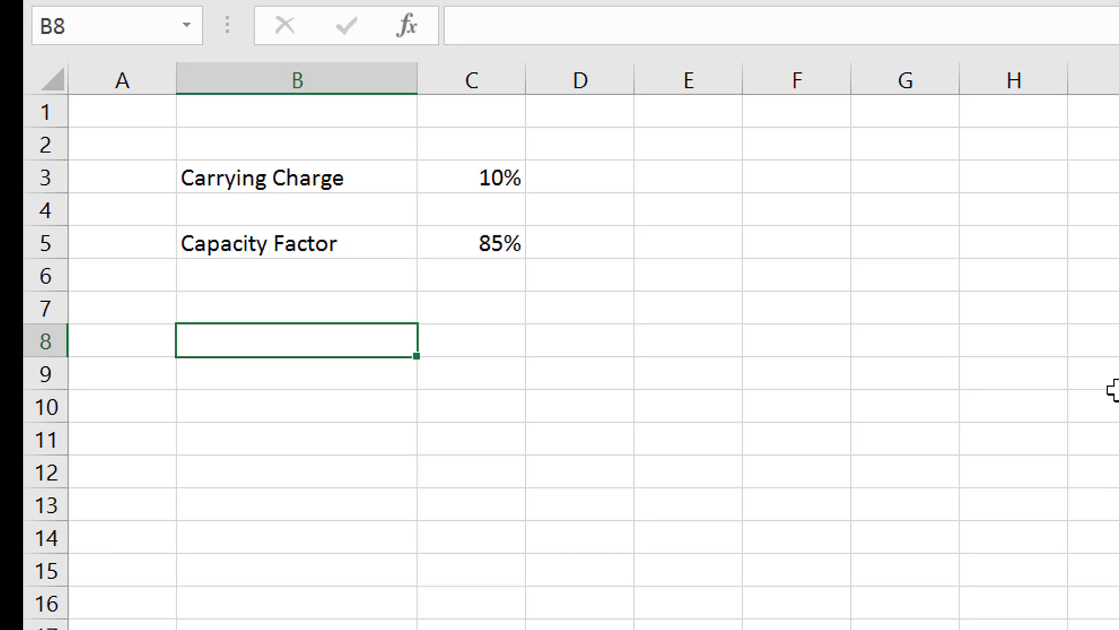
{"action": "type", "text": "Soarl"}
{"action": "key", "text": "BackSpace"}
{"action": "key", "text": "BackSpace"}
{"action": "key", "text": "BackSpace"}
{"action": "type", "text": "lar"}
{"action": "key", "text": "Return"}
{"action": "type", "text": "Gas"}
{"action": "key", "text": "Return"}
Step: Insert a small check box form control in cell C8 beside the Solar label
{"action": "key", "text": "Up"}
{"action": "key", "text": "Up"}
{"action": "key", "text": "Right"}
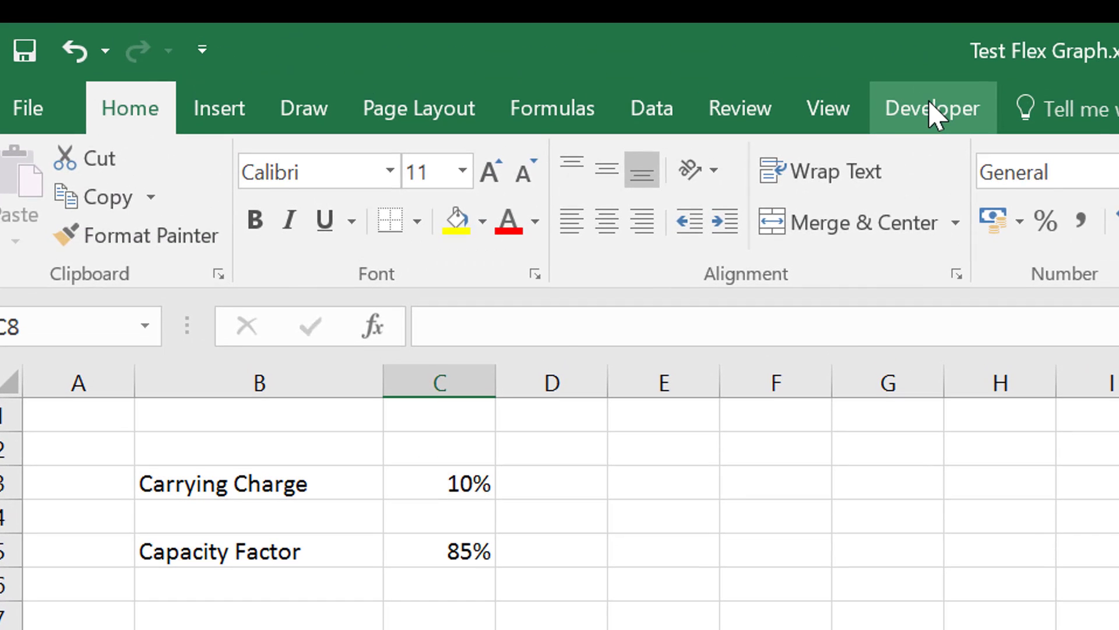
{"action": "left_click", "coordinate": [930, 109]}
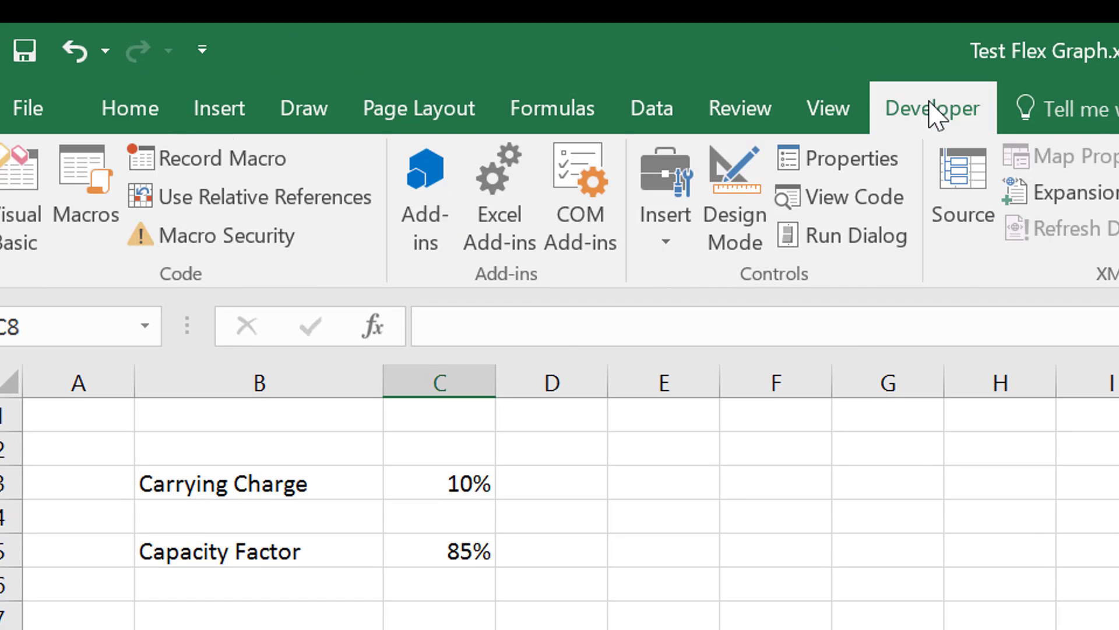
{"action": "left_click", "coordinate": [679, 201]}
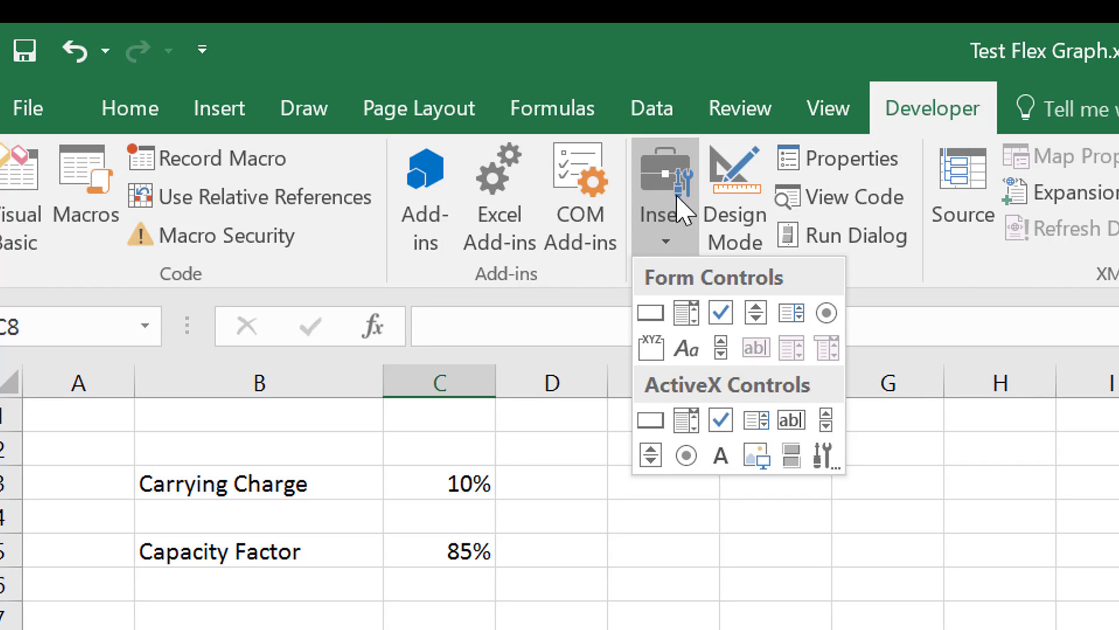
{"action": "left_click", "coordinate": [717, 315]}
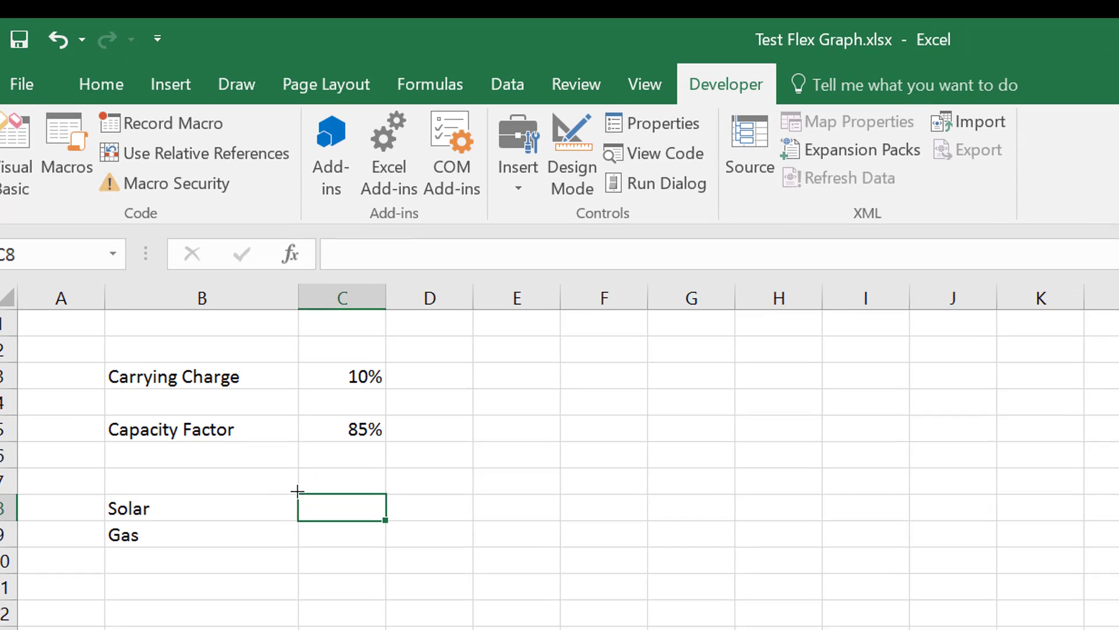
{"action": "left_click_drag", "start_coordinate": [293, 484], "coordinate": [322, 515]}
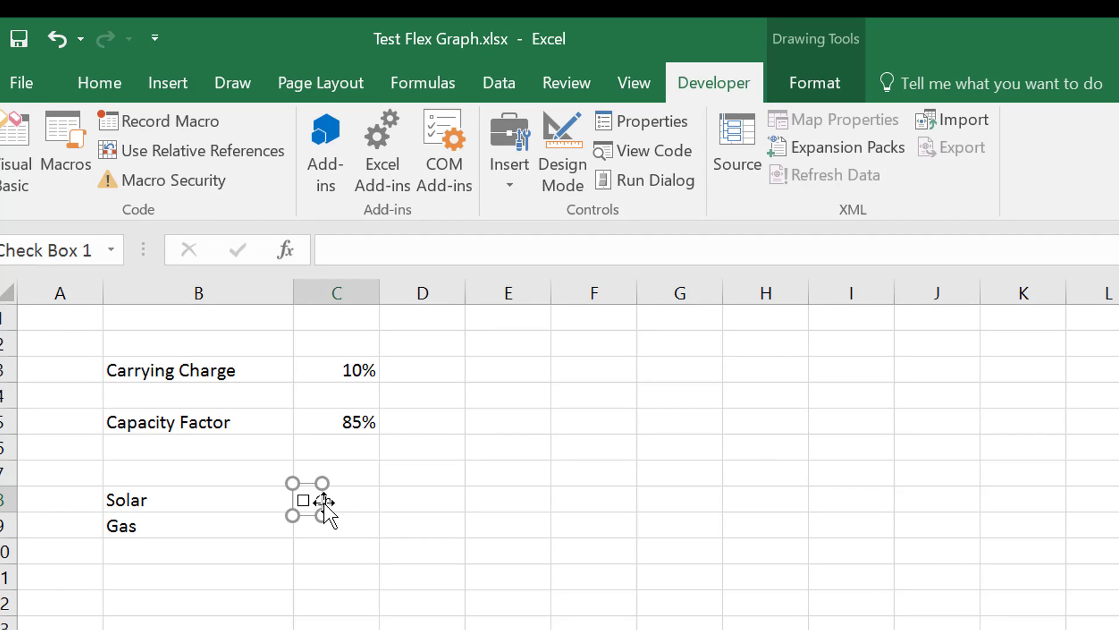
{"action": "left_click", "coordinate": [317, 500]}
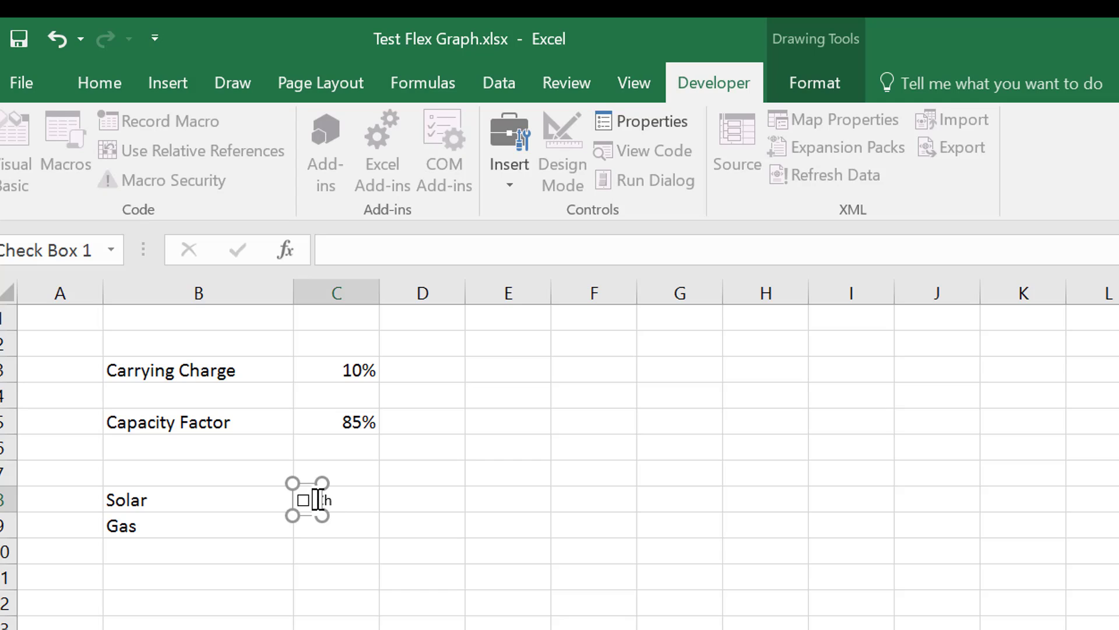
{"action": "left_click", "coordinate": [362, 548]}
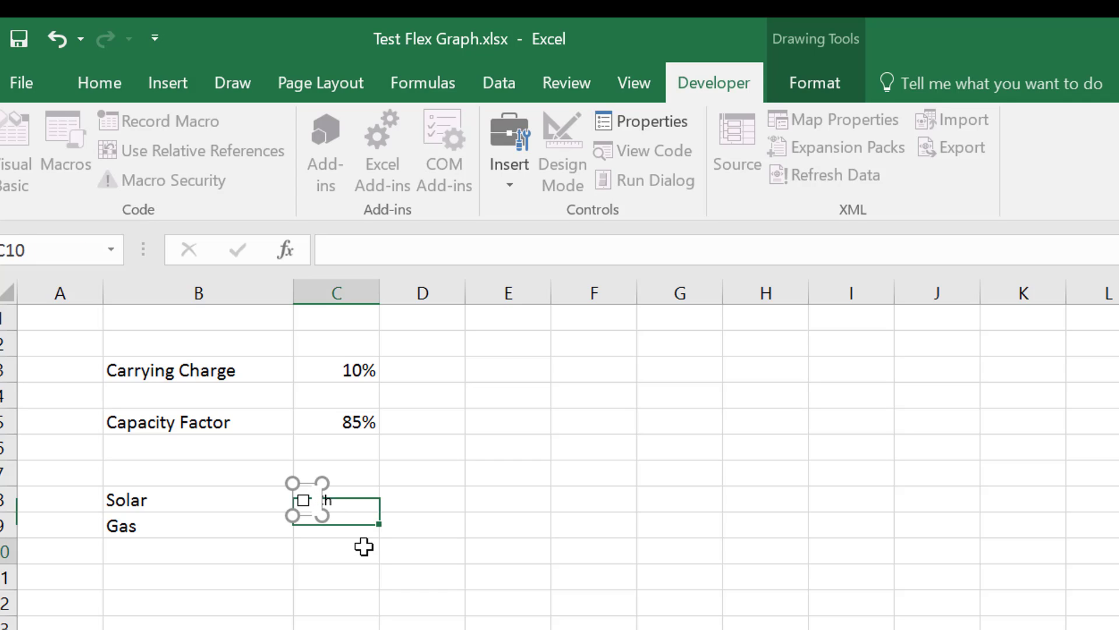
Step: Copy the Solar check box and place the duplicate in cell C9 beside the Gas label
{"action": "right_click", "coordinate": [306, 502]}
{"action": "left_click", "coordinate": [350, 550]}
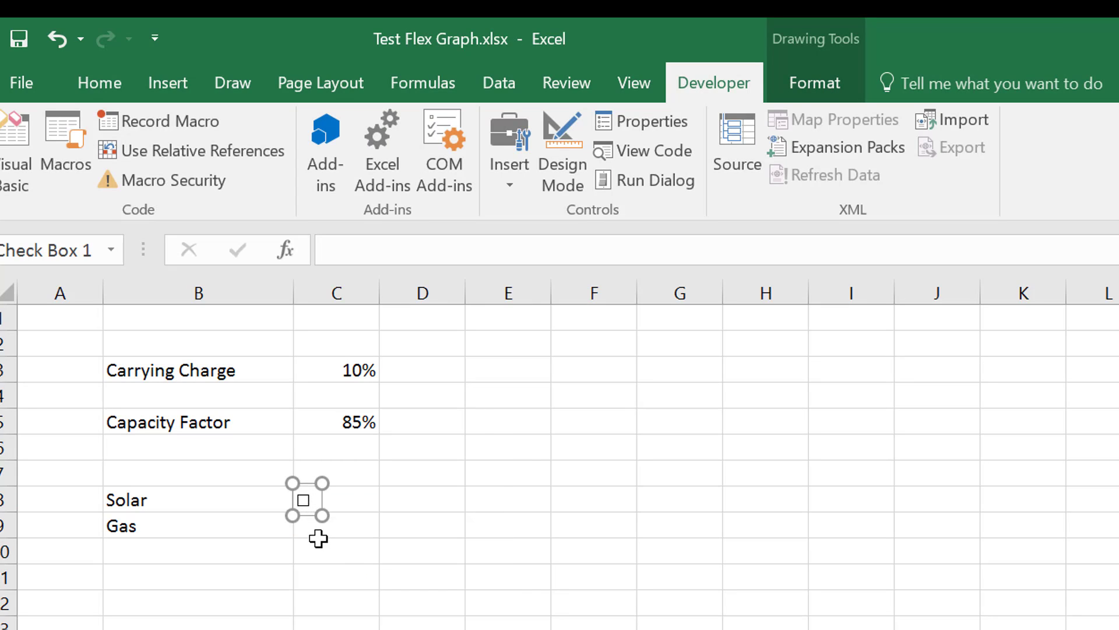
{"action": "left_click", "coordinate": [320, 544]}
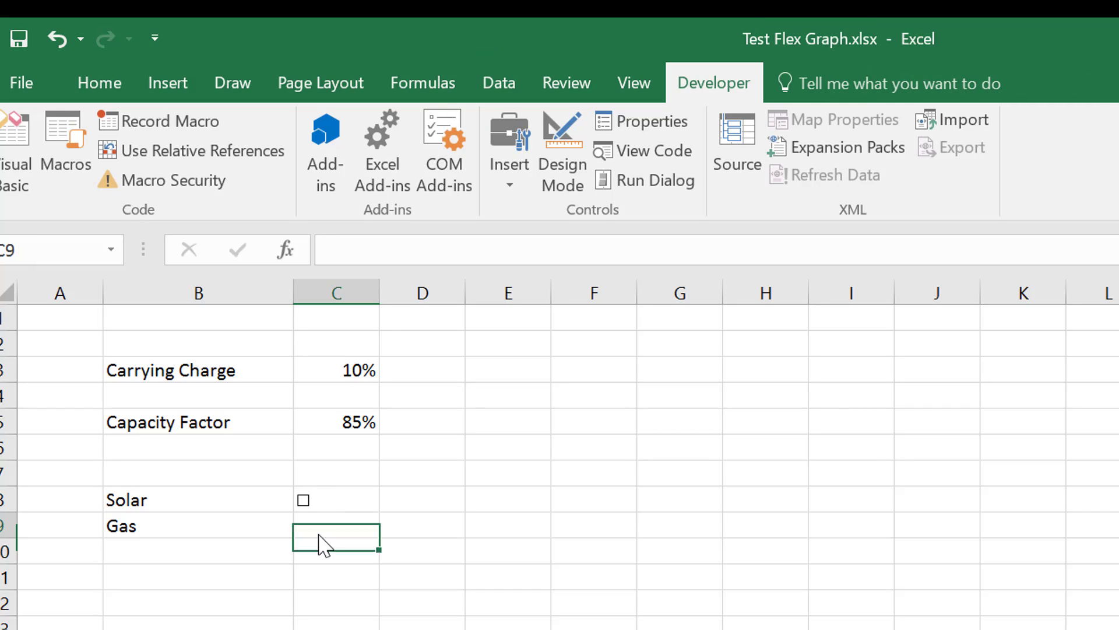
{"action": "key", "text": "ctrl+v"}
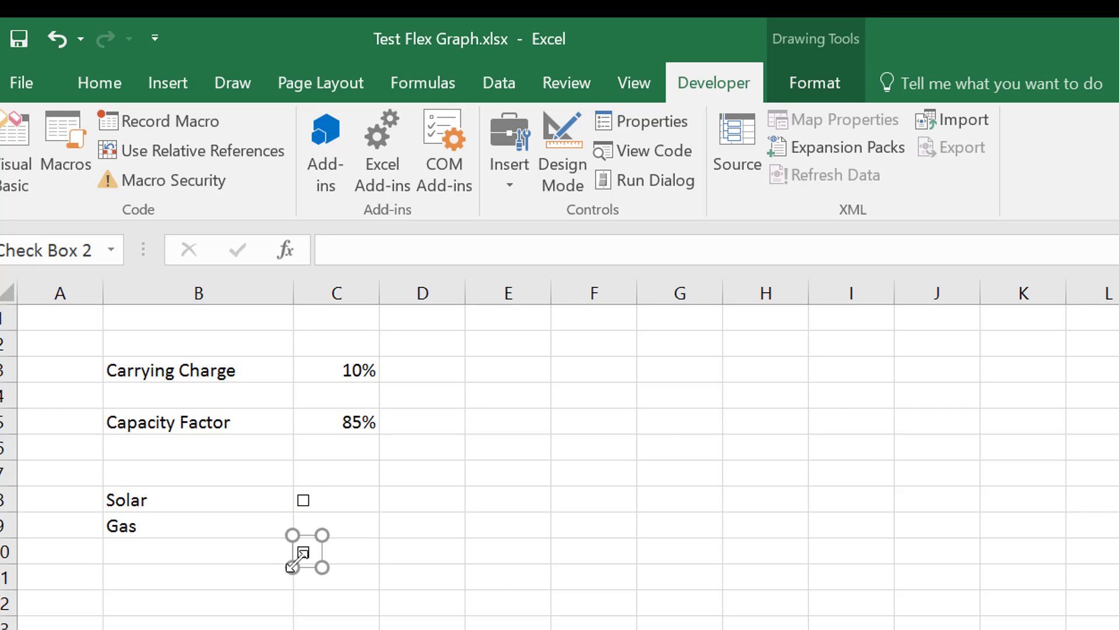
{"action": "left_click_drag", "start_coordinate": [303, 552], "coordinate": [303, 525]}
{"action": "left_click", "coordinate": [463, 575]}
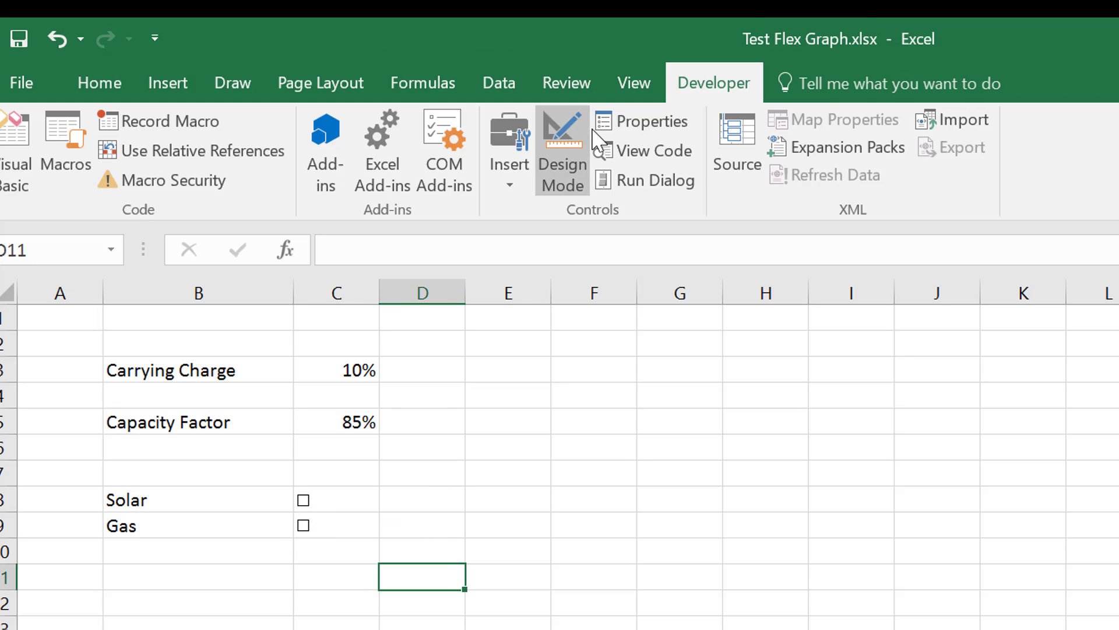
Step: Try a list box form control across columns F and G and view its control settings
{"action": "left_click", "coordinate": [516, 139]}
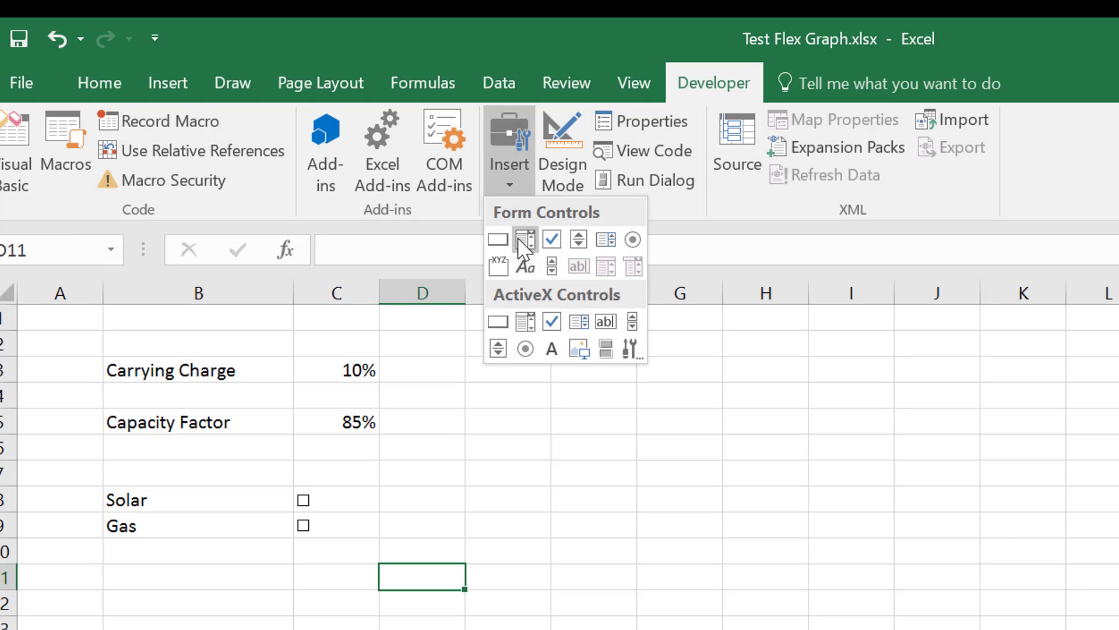
{"action": "left_click", "coordinate": [606, 250]}
{"action": "mouse_move", "coordinate": [598, 380]}
{"action": "left_mouse_down"}
{"action": "mouse_move", "coordinate": [687, 515]}
{"action": "mouse_move", "coordinate": [673, 566]}
{"action": "left_mouse_up"}
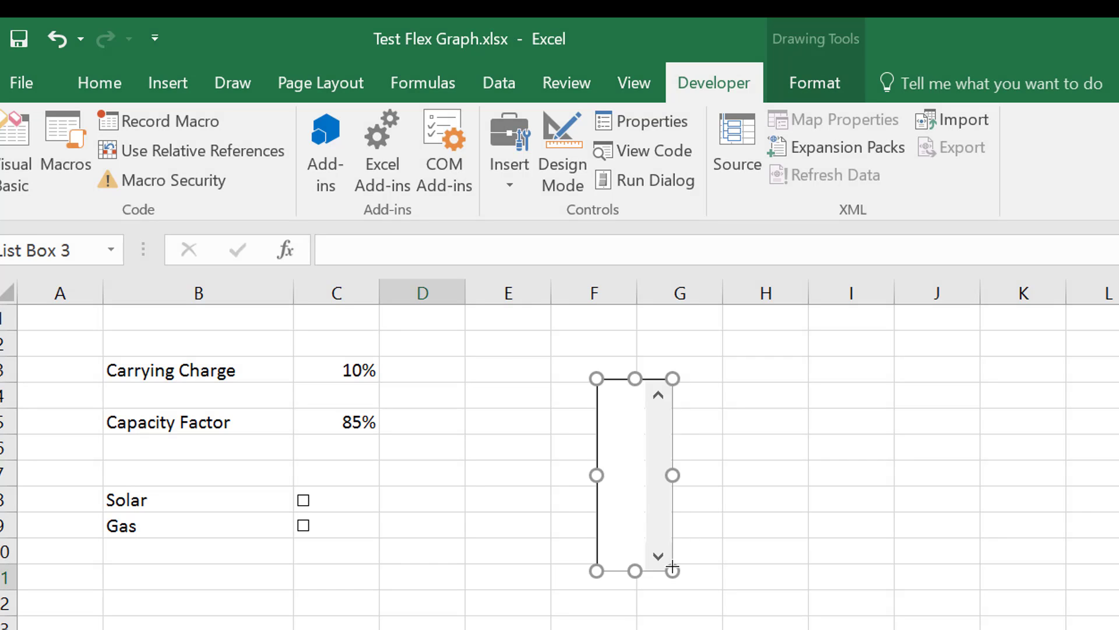
{"action": "right_click", "coordinate": [646, 468]}
{"action": "left_click", "coordinate": [693, 628]}
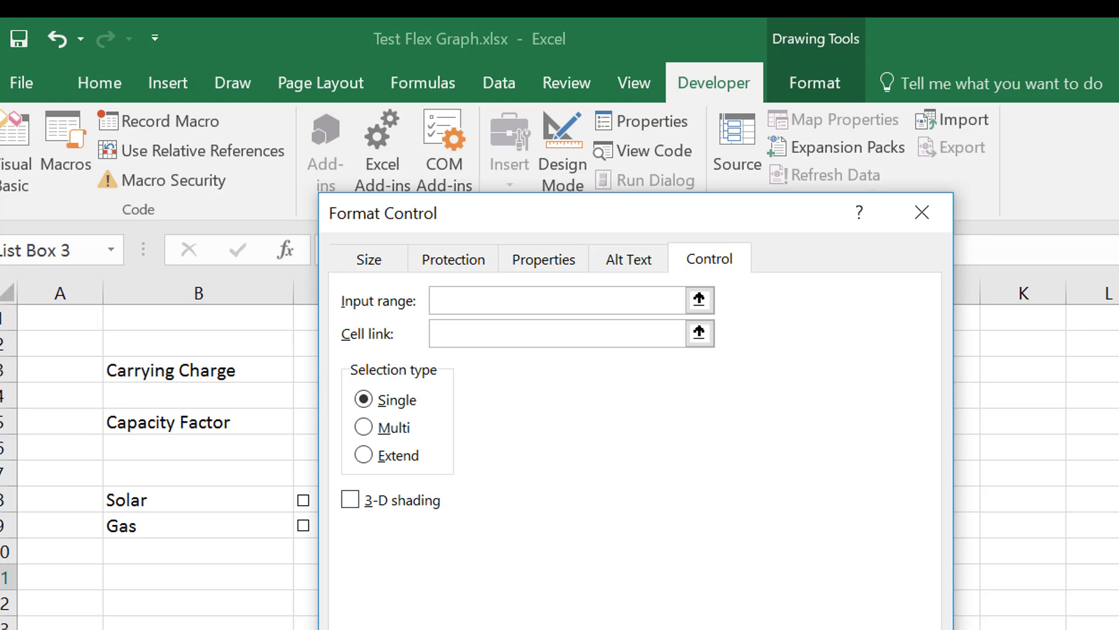
{"action": "key", "text": "Escape"}
{"action": "left_click", "coordinate": [422, 576]}
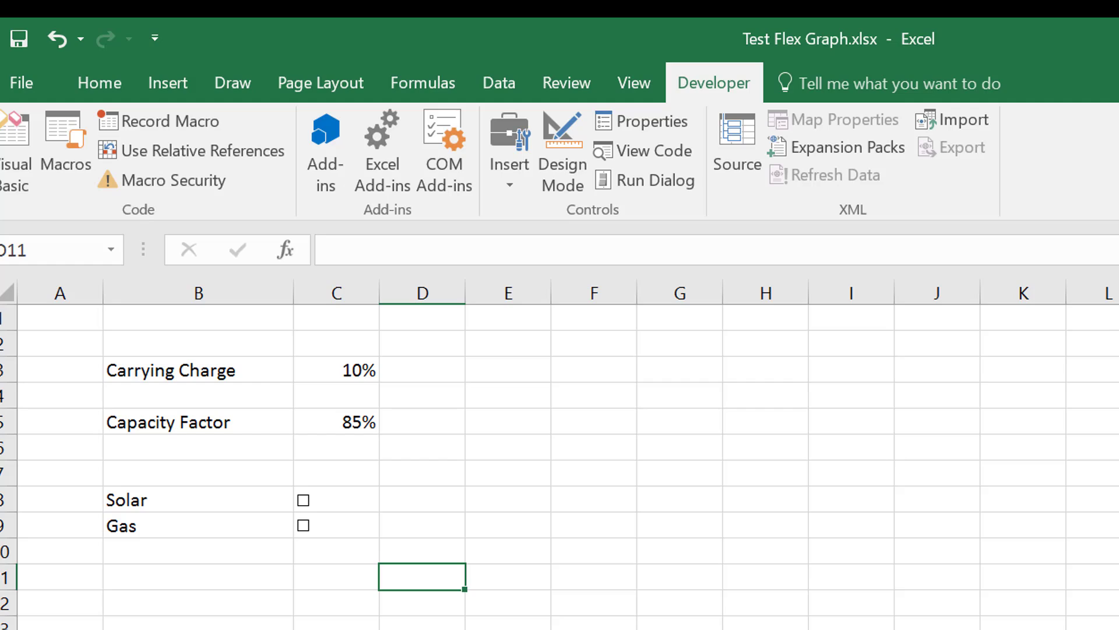
Step: Link the Solar check box to cell D8 on the Assumptions sheet and tick the box
{"action": "key", "text": "Up"}
{"action": "key", "text": "Up"}
{"action": "key", "text": "Up"}
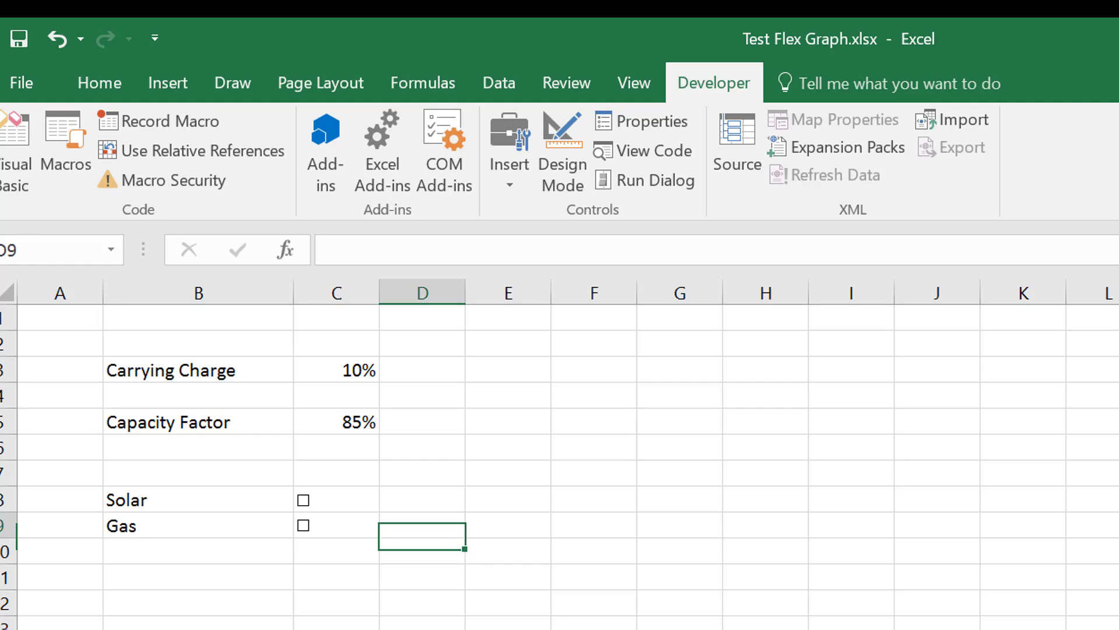
{"action": "right_click", "coordinate": [303, 503]}
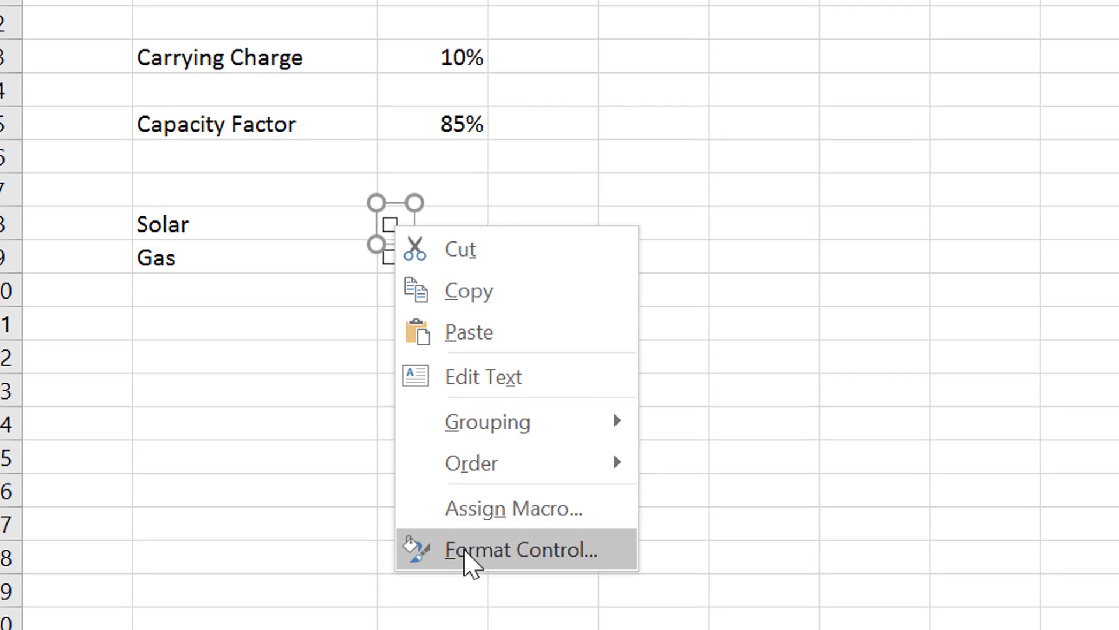
{"action": "left_click", "coordinate": [466, 551]}
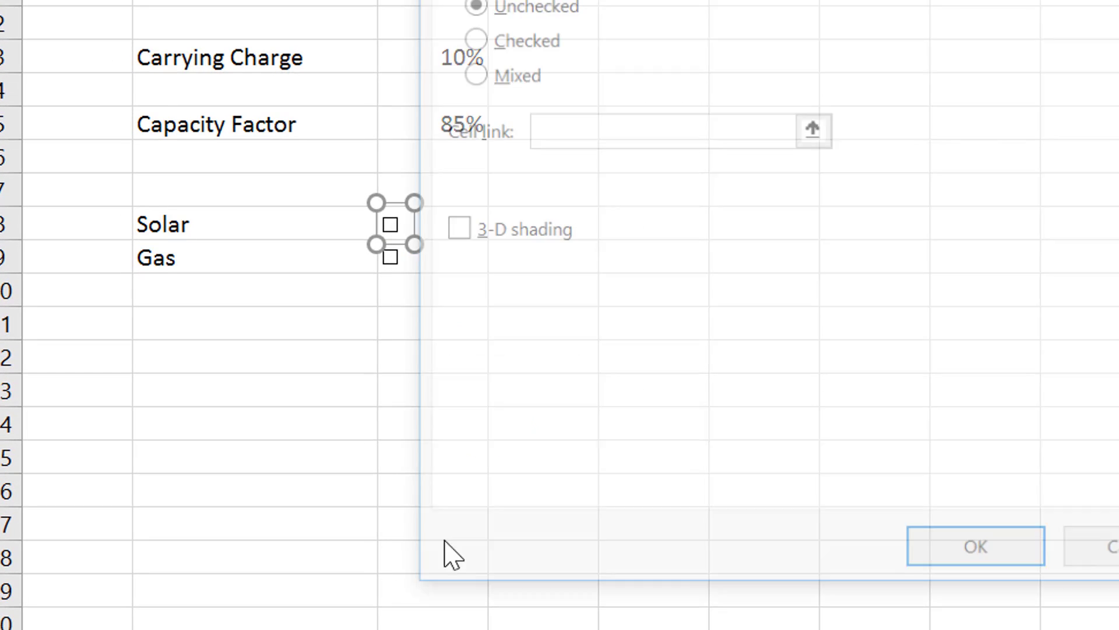
{"action": "left_click", "coordinate": [814, 129]}
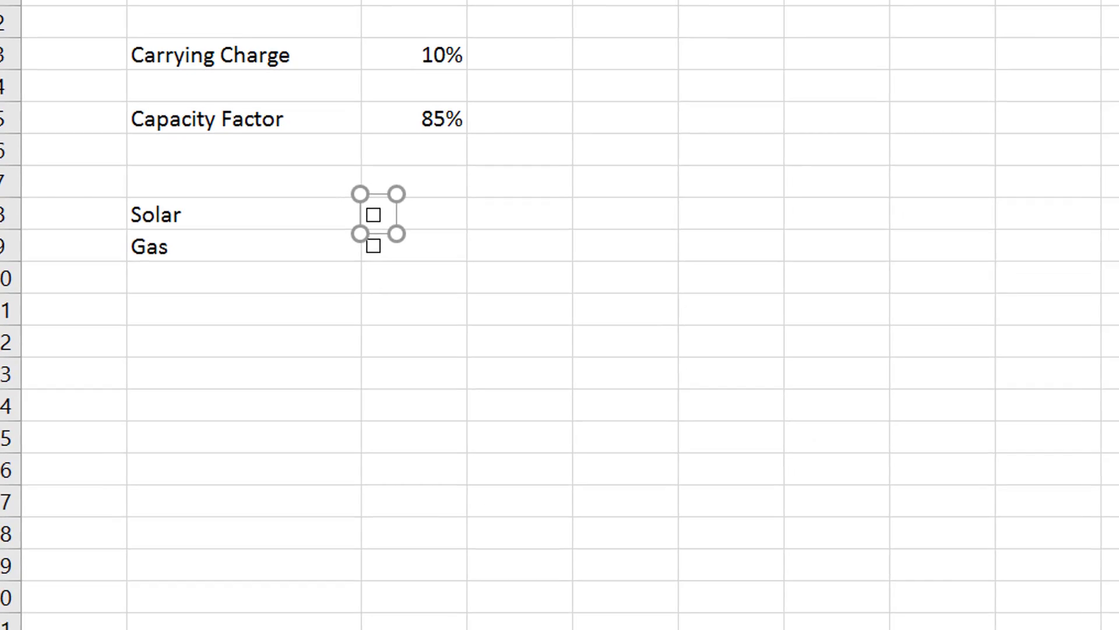
{"action": "left_click", "coordinate": [288, 600]}
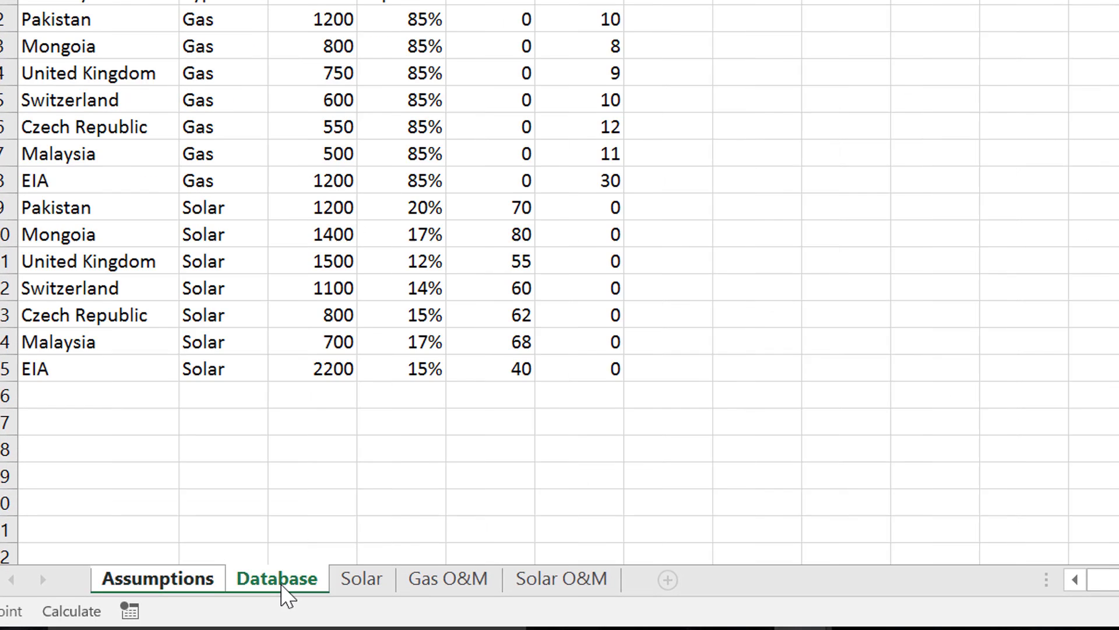
{"action": "left_click", "coordinate": [182, 583]}
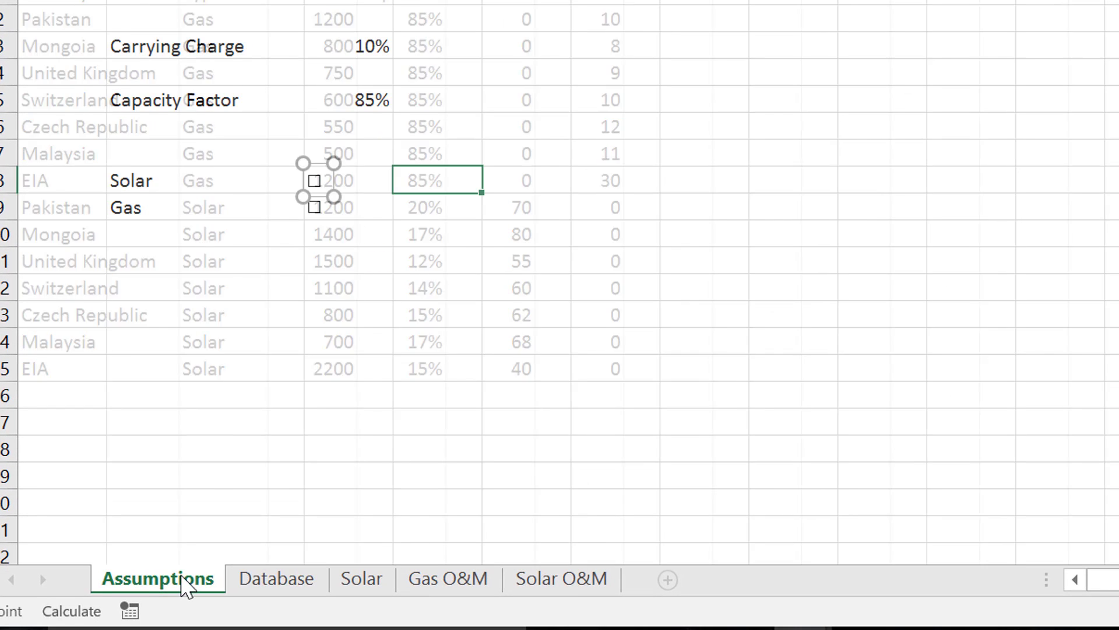
{"action": "left_click", "coordinate": [423, 176]}
{"action": "key", "text": "Return"}
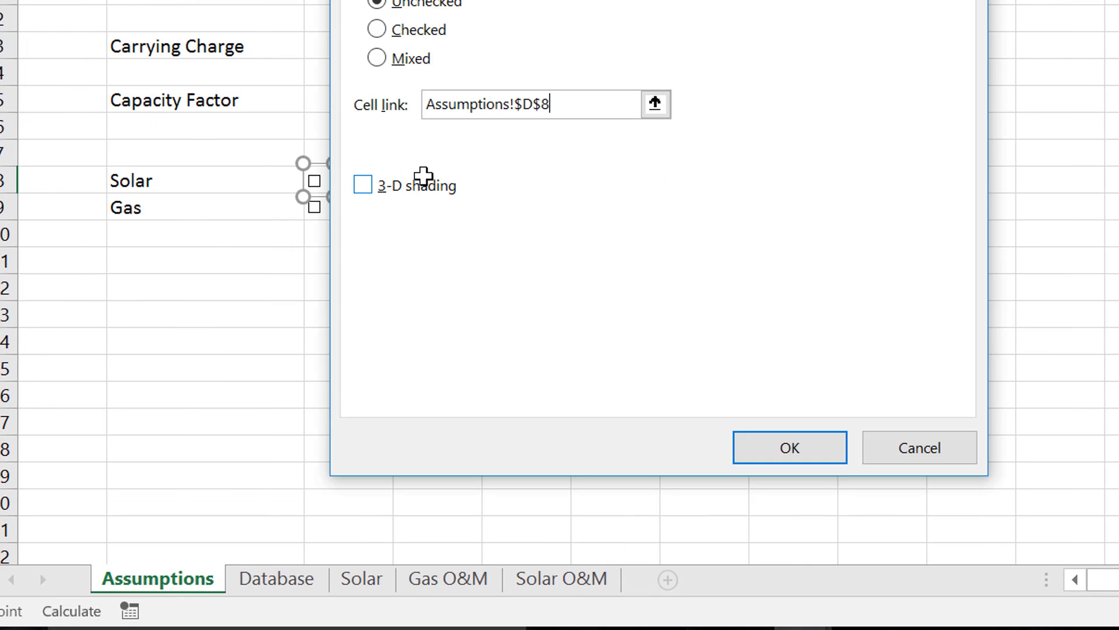
{"action": "left_click", "coordinate": [800, 461]}
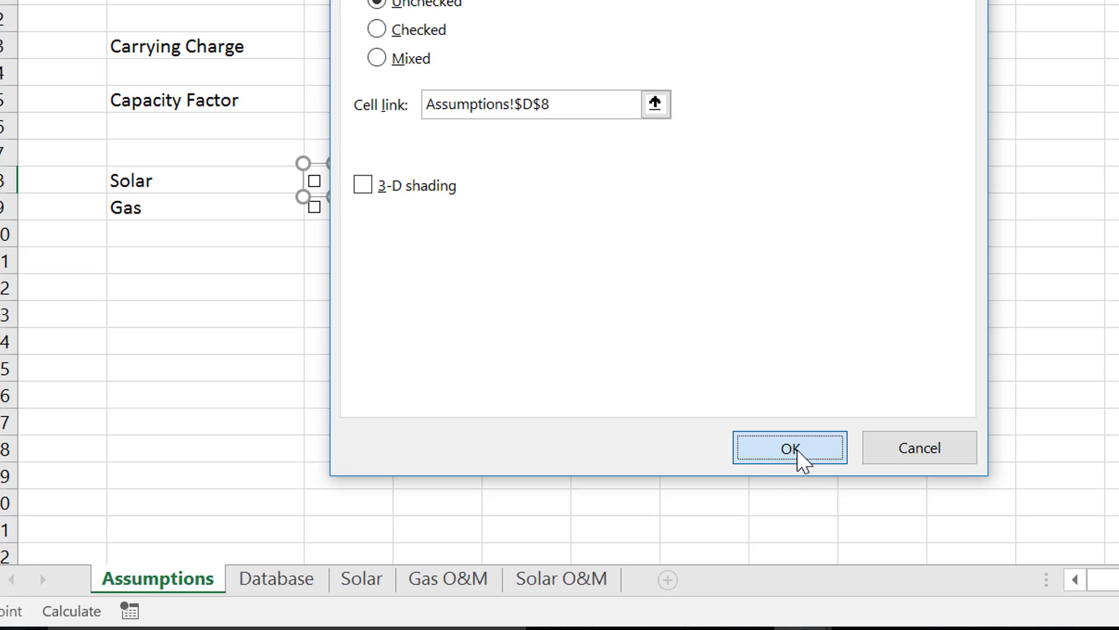
{"action": "left_click", "coordinate": [439, 313]}
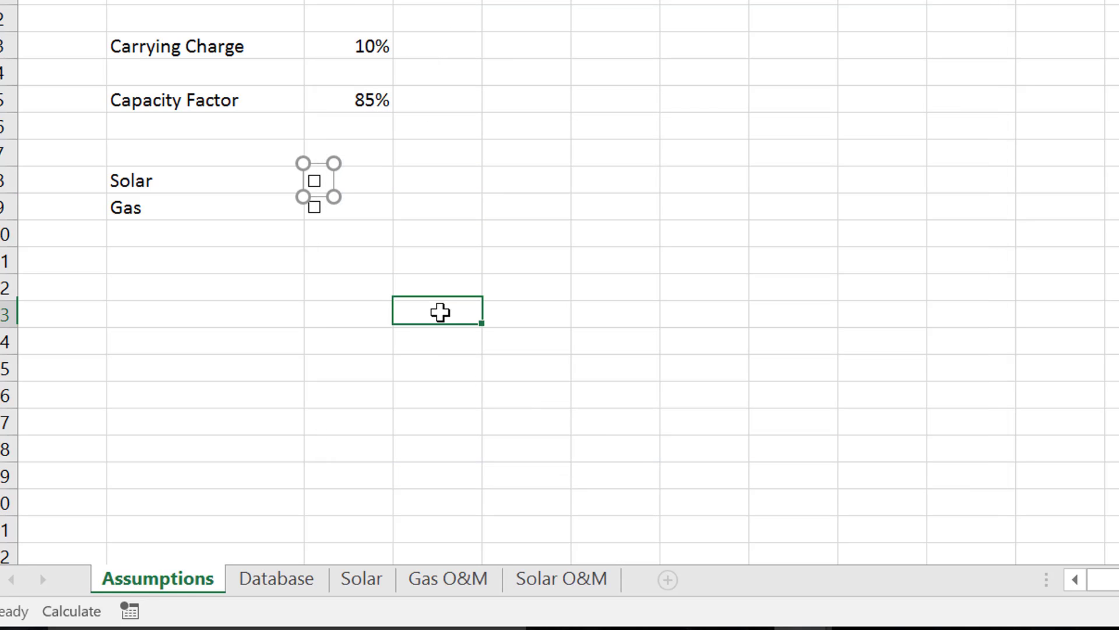
{"action": "left_click", "coordinate": [320, 183]}
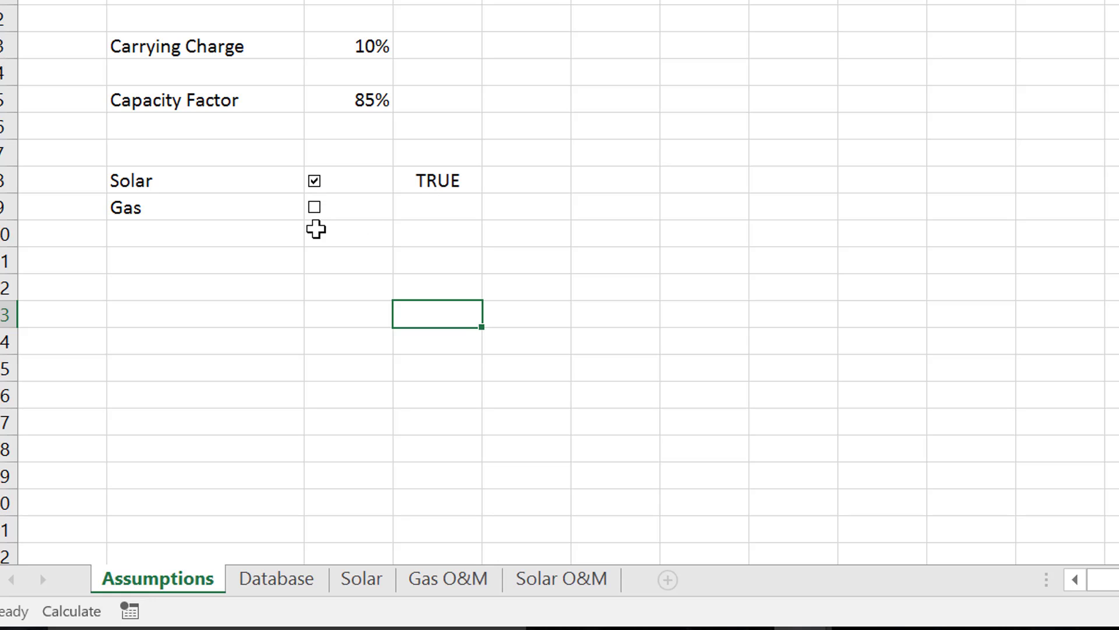
Step: Link the Gas check box to cell D9 on the Assumptions sheet and tick the box
{"action": "right_click", "coordinate": [315, 212]}
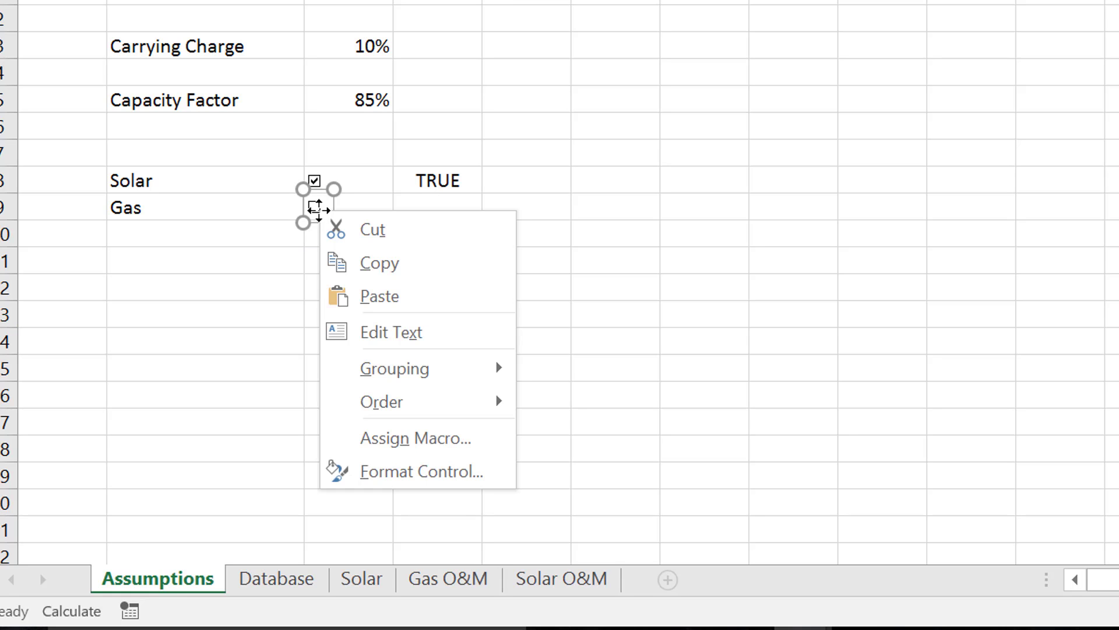
{"action": "left_click", "coordinate": [388, 474]}
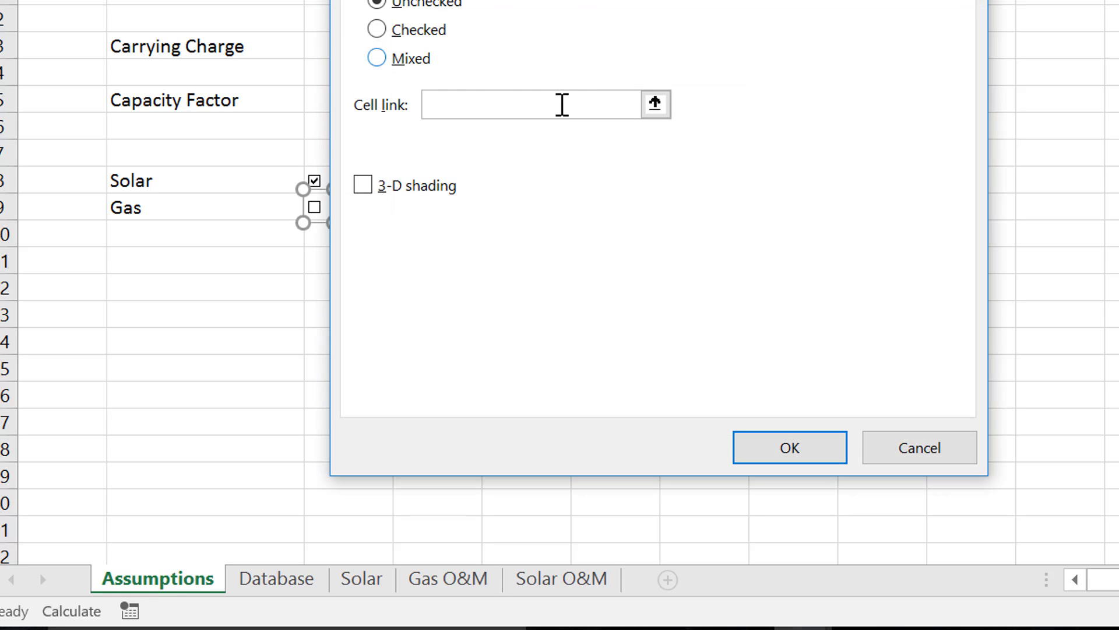
{"action": "left_click", "coordinate": [655, 105]}
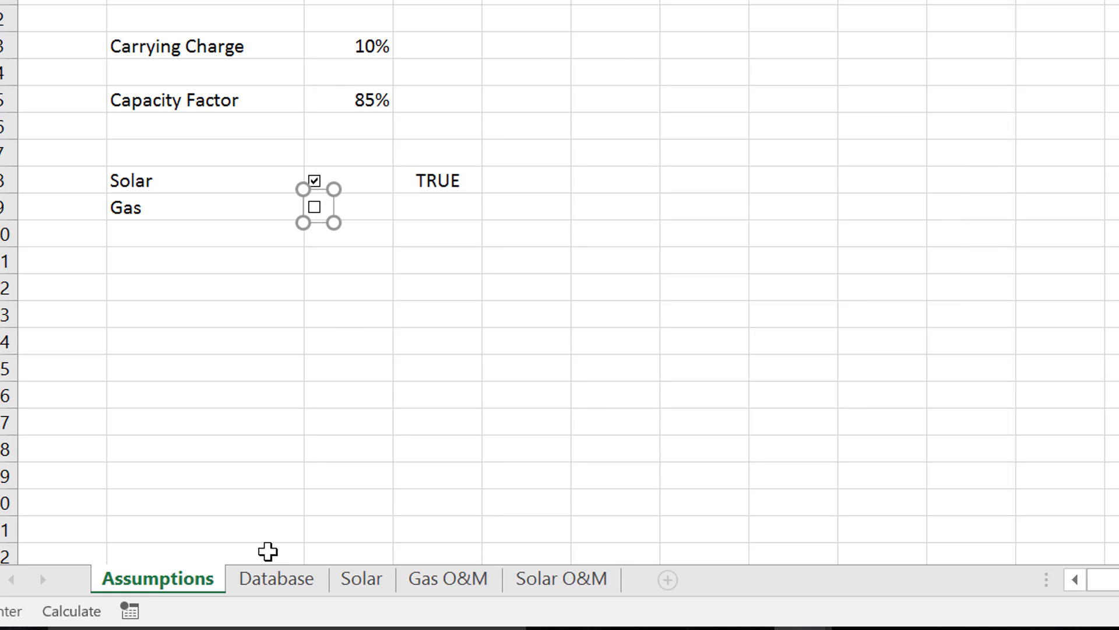
{"action": "left_click", "coordinate": [271, 586]}
{"action": "left_click", "coordinate": [150, 595]}
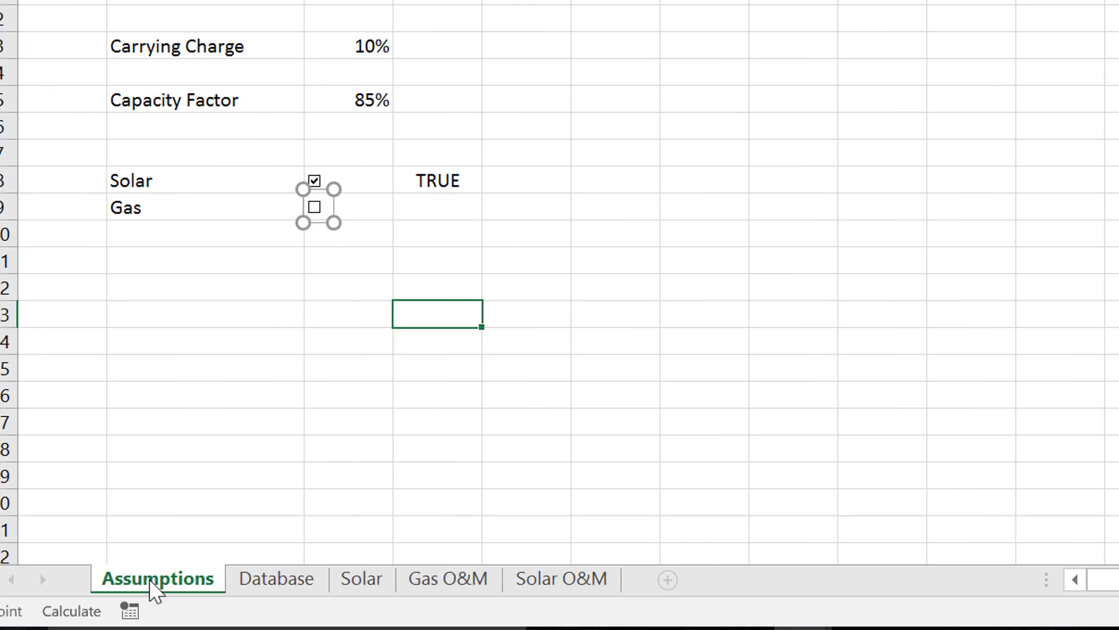
{"action": "left_click", "coordinate": [433, 206]}
{"action": "key", "text": "Return"}
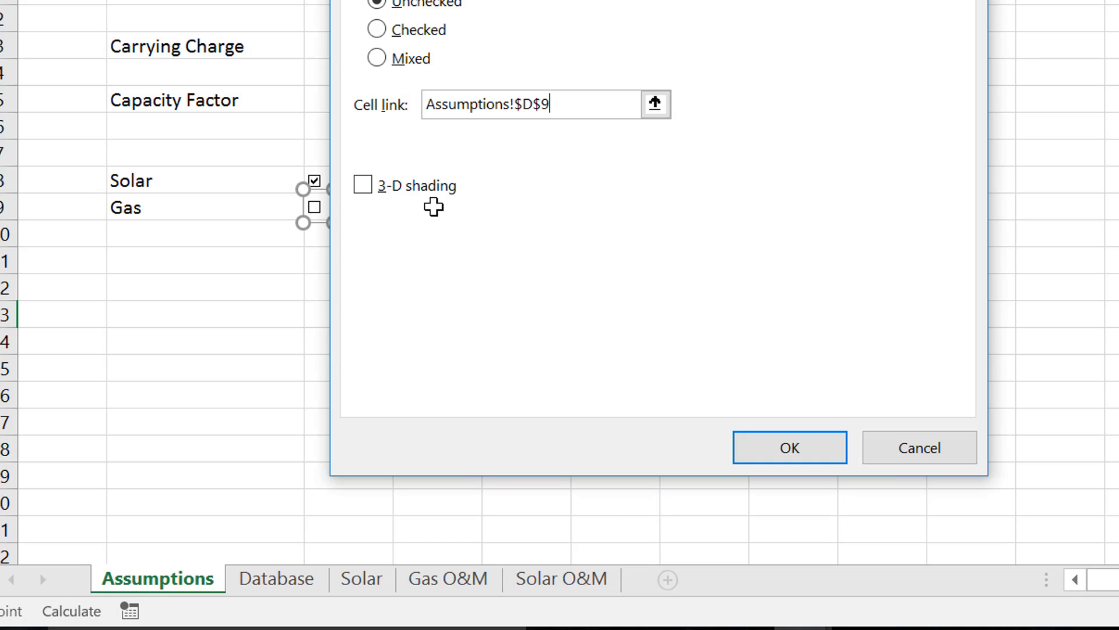
{"action": "left_click", "coordinate": [765, 457]}
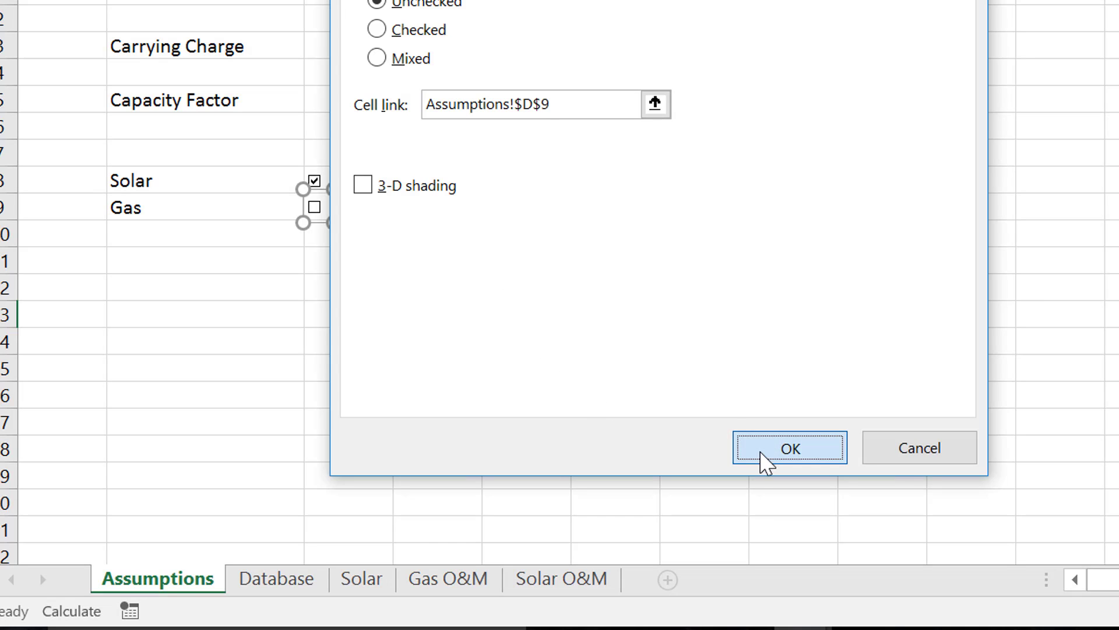
{"action": "left_click", "coordinate": [323, 337]}
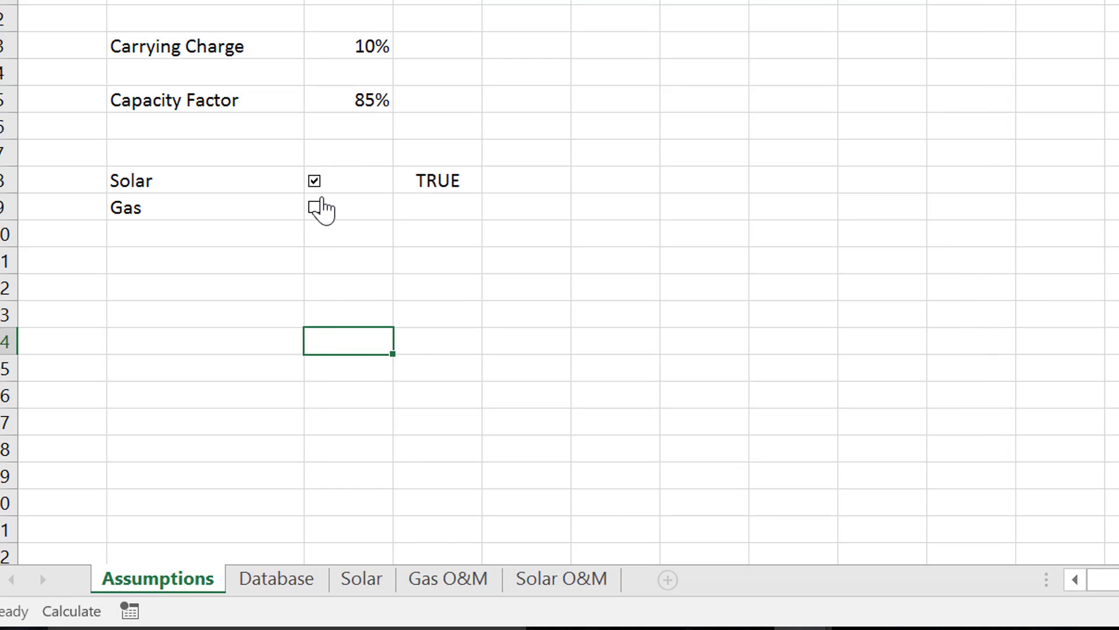
{"action": "left_click", "coordinate": [318, 206]}
{"action": "left_click", "coordinate": [318, 207]}
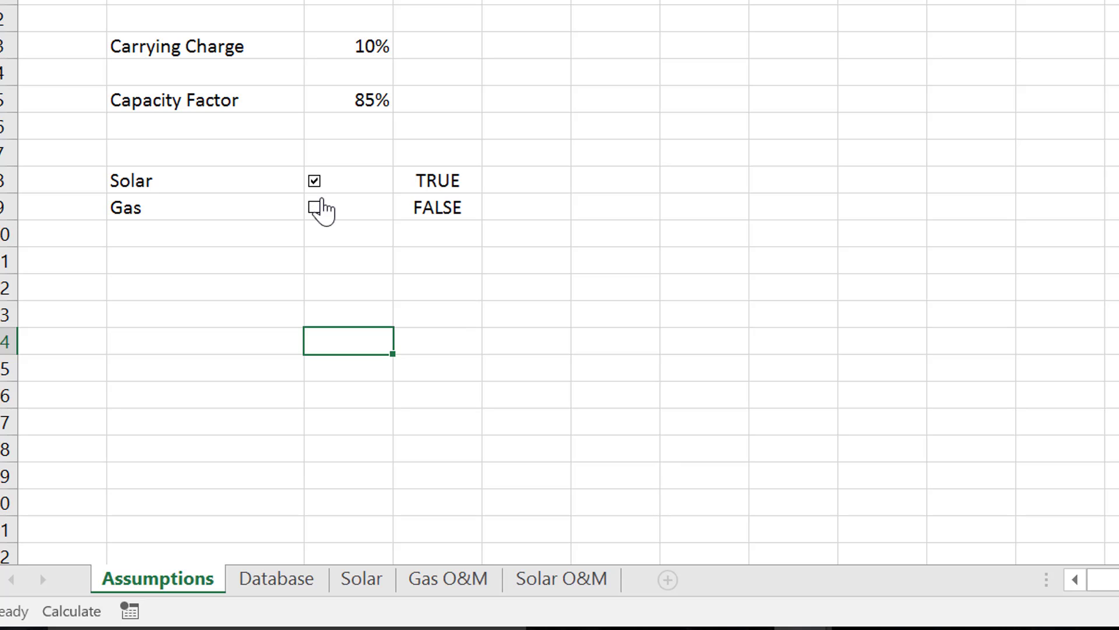
{"action": "left_click", "coordinate": [318, 207]}
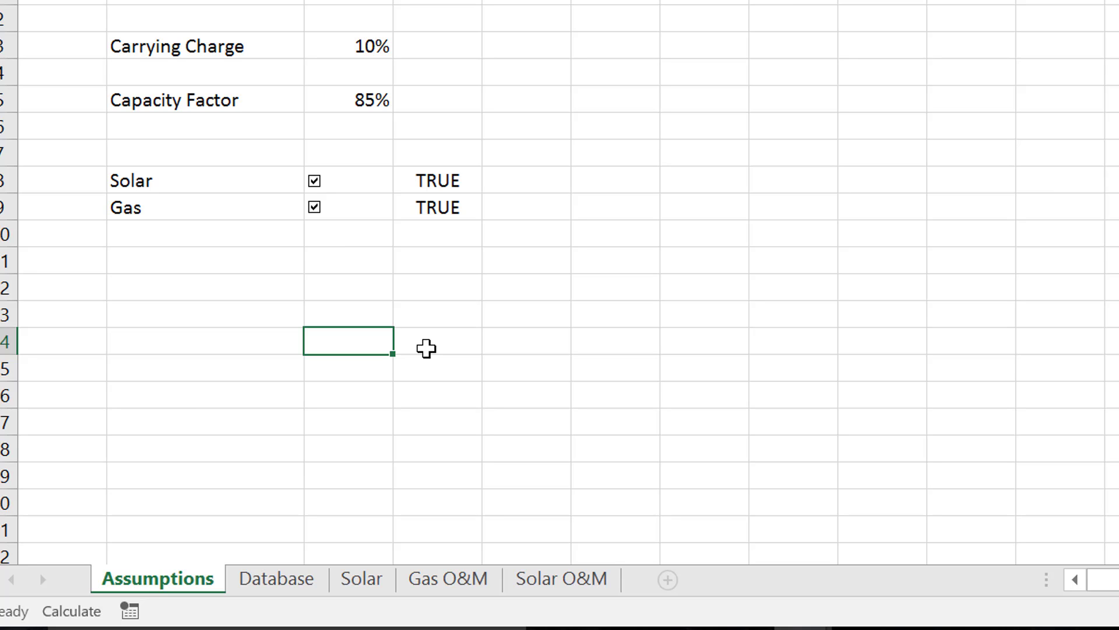
Step: On the Database sheet, enter the heading "Category" in G1 beside the Fixed column
{"action": "key", "text": "ctrl+Page_Down"}
{"action": "key", "text": "Right"}
{"action": "key", "text": "Right"}
{"action": "key", "text": "Right"}
{"action": "key", "text": "Right"}
{"action": "key", "text": "Up"}
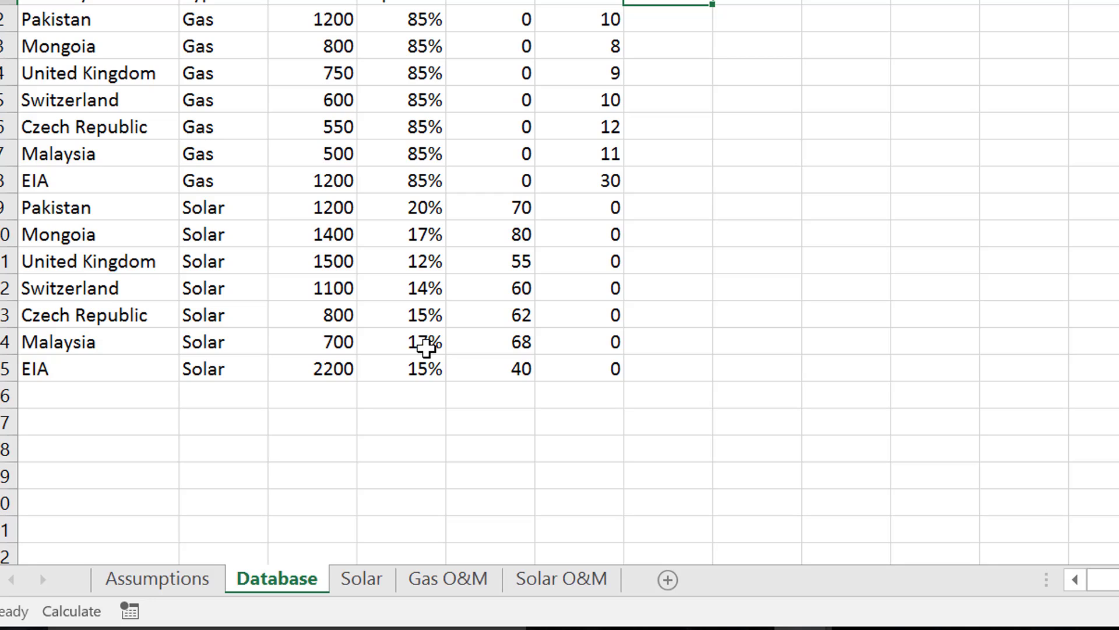
{"action": "type", "text": "="}
{"action": "key", "text": "Return"}
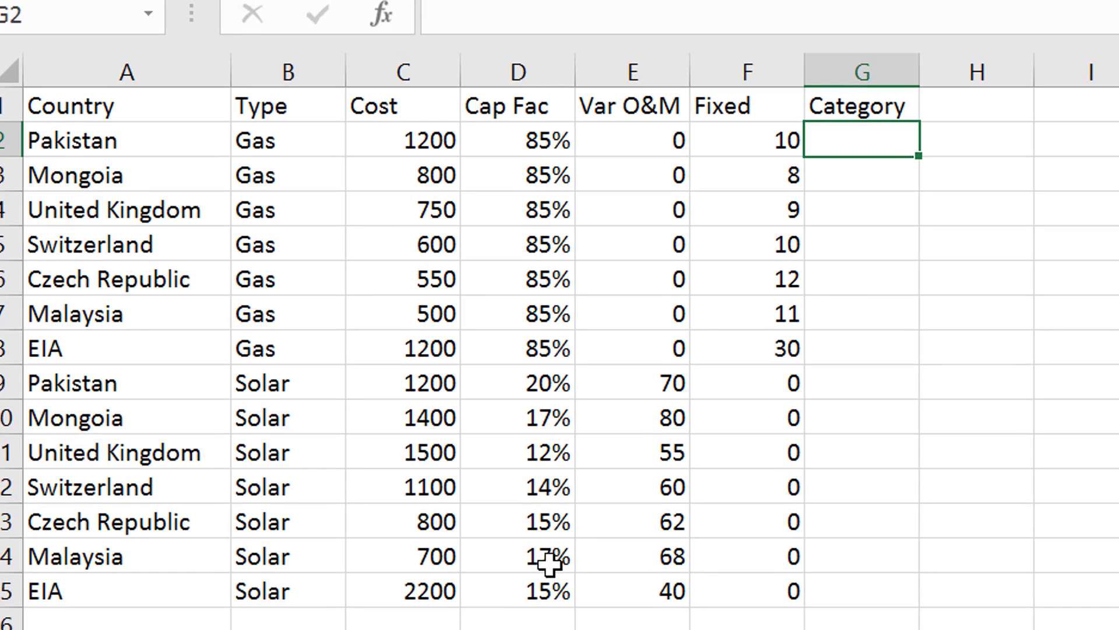
{"action": "type", "text": "="}
{"action": "key", "text": "Left"}
{"action": "key", "text": "Left"}
{"action": "key", "text": "Left"}
{"action": "key", "text": "Left"}
{"action": "key", "text": "Left"}
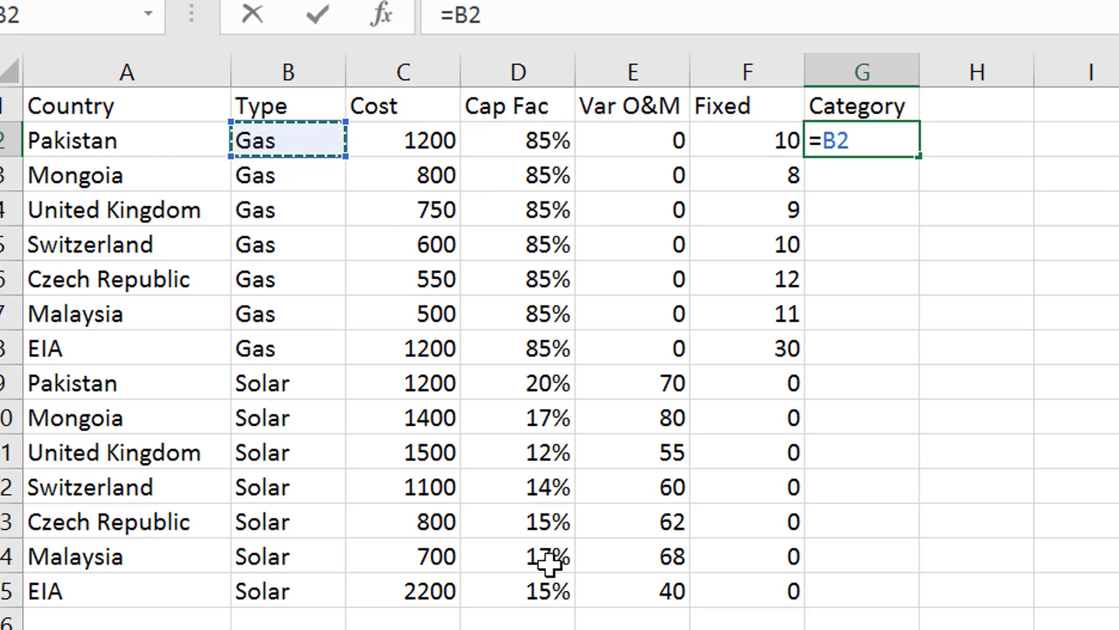
{"action": "type", "text": "="}
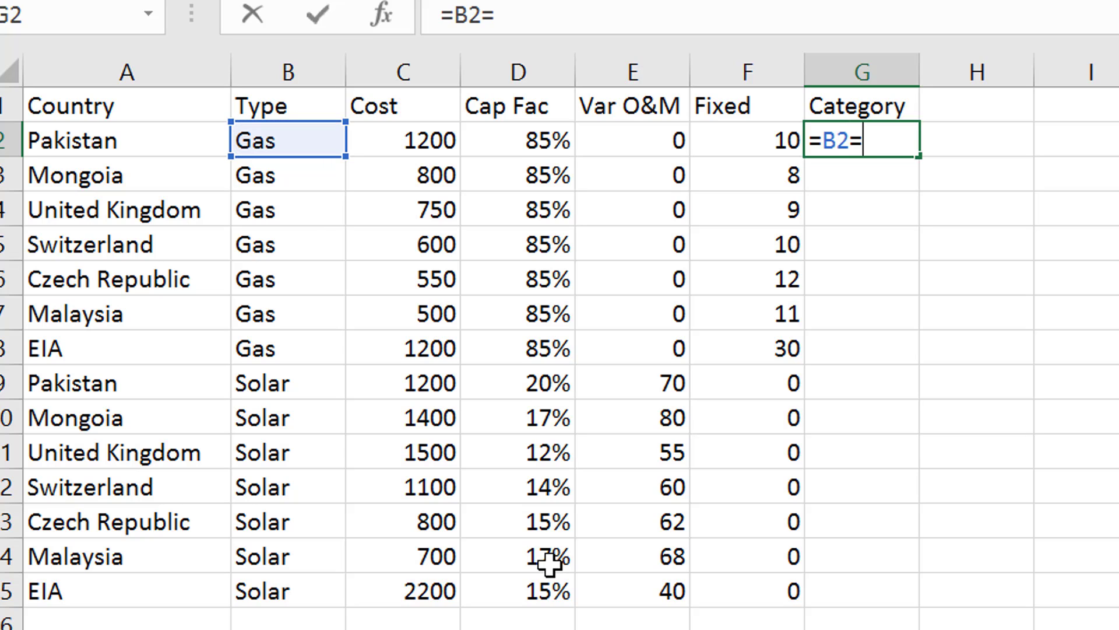
{"action": "key", "text": "ctrl+Page_Down"}
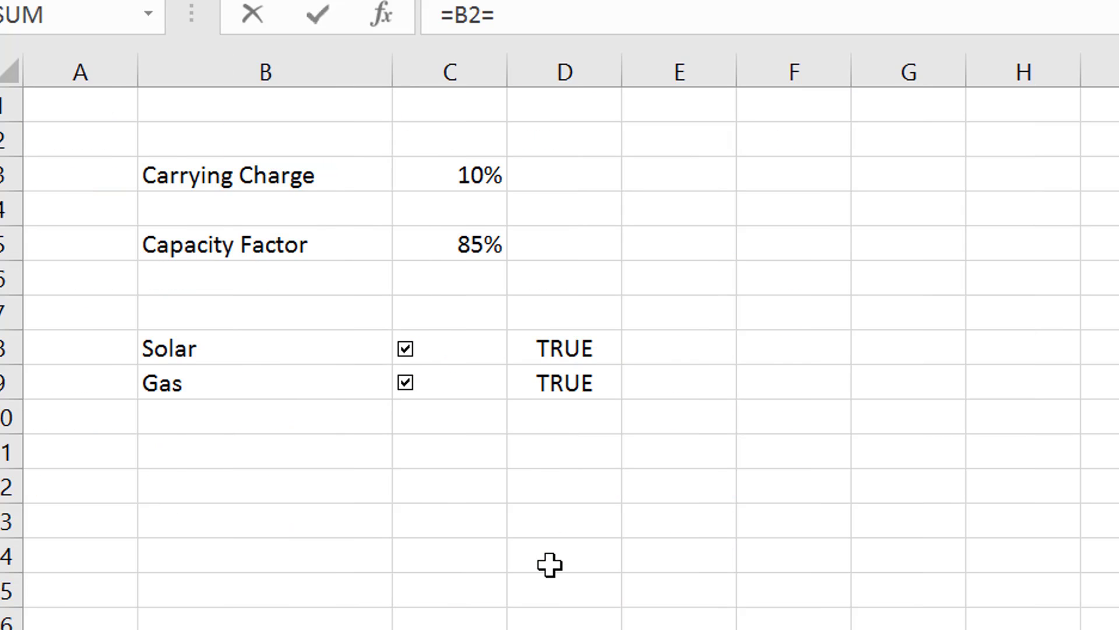
{"action": "key", "text": "Down"}
{"action": "key", "text": "Down"}
{"action": "key", "text": "Down"}
{"action": "key", "text": "Down"}
{"action": "key", "text": "Down"}
{"action": "key", "text": "Down"}
{"action": "key", "text": "Down"}
{"action": "key", "text": "Down"}
{"action": "key", "text": "Escape"}
{"action": "key", "text": "Up"}
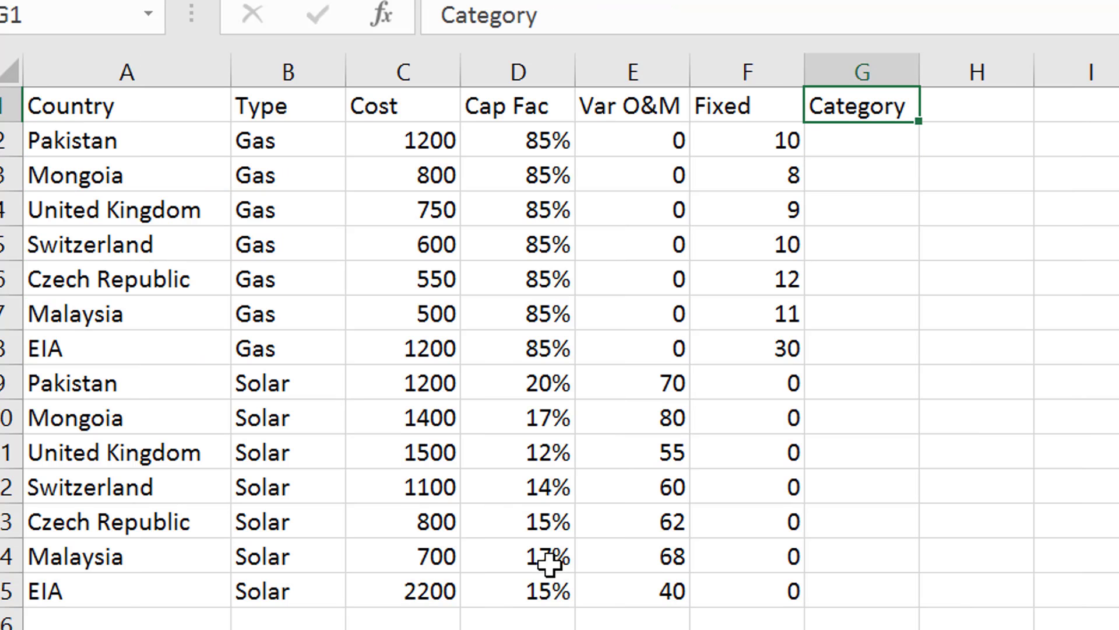
Step: Set the heading in G1 to "Solar" and enter the heading "Gas" in H1
{"action": "type", "text": "Soar"}
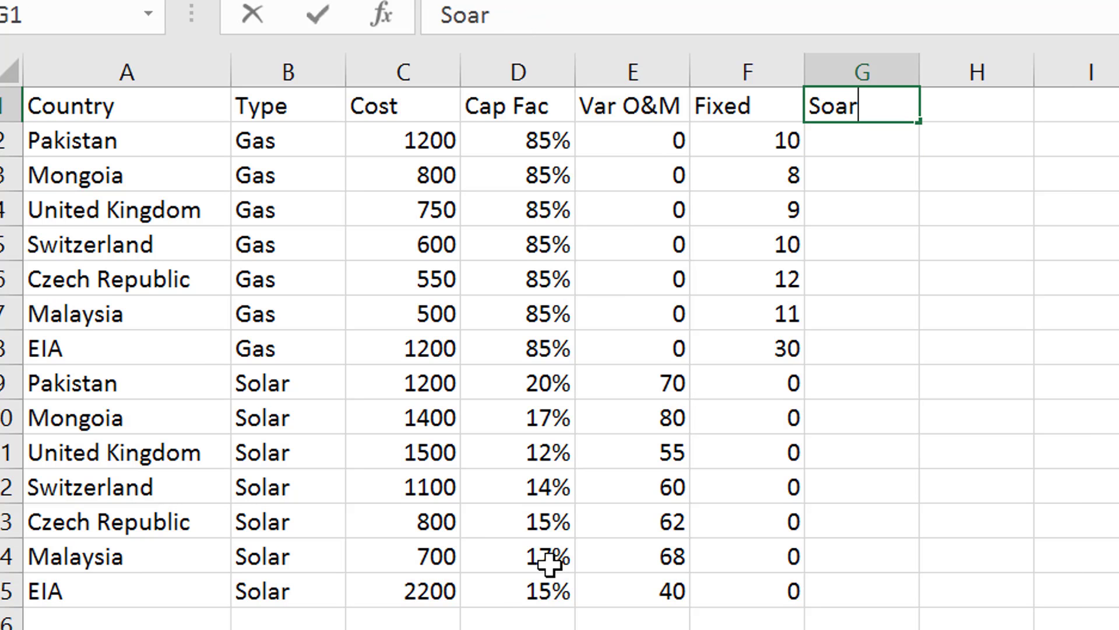
{"action": "key", "text": "Return"}
{"action": "key", "text": "Up"}
{"action": "type", "text": "Solar"}
{"action": "key", "text": "Return"}
{"action": "key", "text": "Up"}
{"action": "key", "text": "Right"}
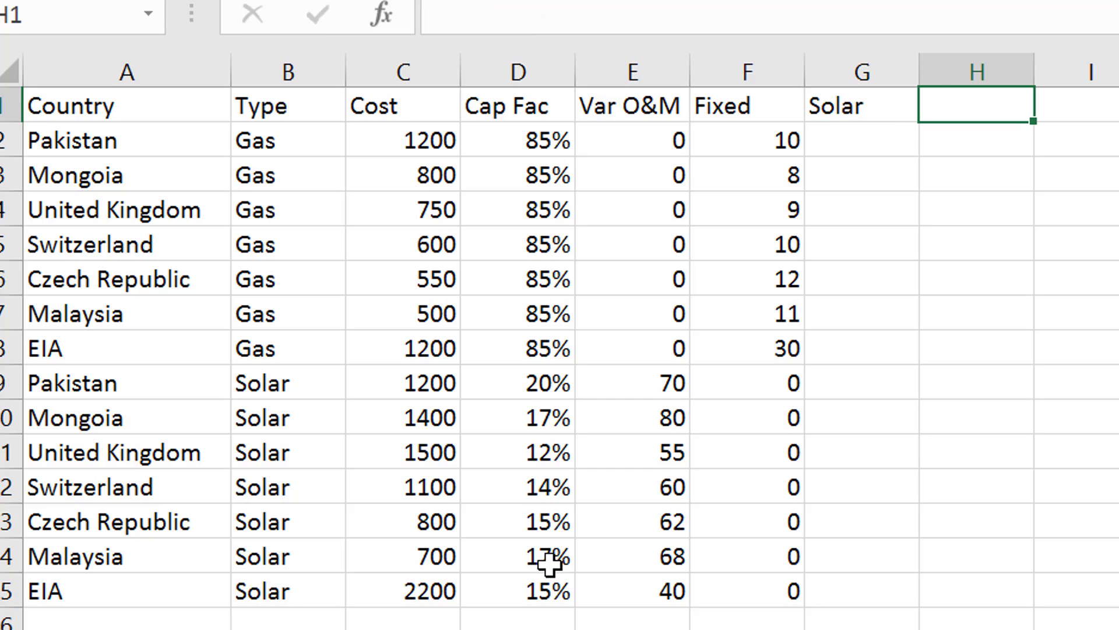
{"action": "type", "text": "Gas"}
{"action": "key", "text": "Return"}
Step: In G2, enter the formula =B2=Assumptions!$B$8 to test whether the row's type matches the Solar label
{"action": "key", "text": "Left"}
{"action": "type", "text": "="}
{"action": "key", "text": "Left"}
{"action": "key", "text": "Left"}
{"action": "key", "text": "Left"}
{"action": "key", "text": "Left"}
{"action": "key", "text": "Left"}
{"action": "type", "text": "="}
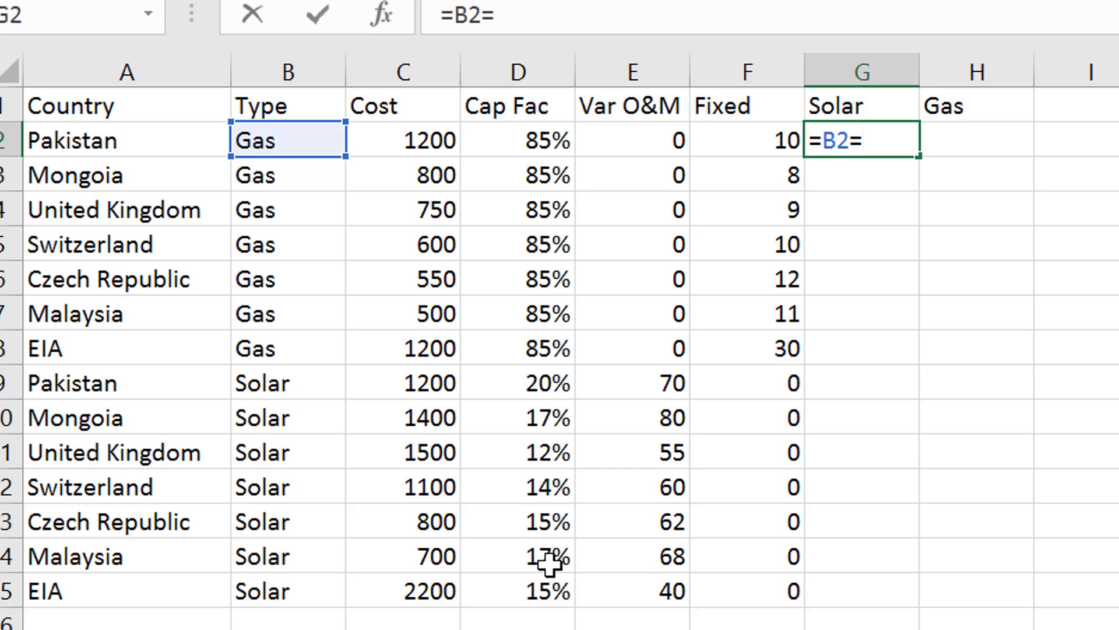
{"action": "key", "text": "ctrl+Page_Down"}
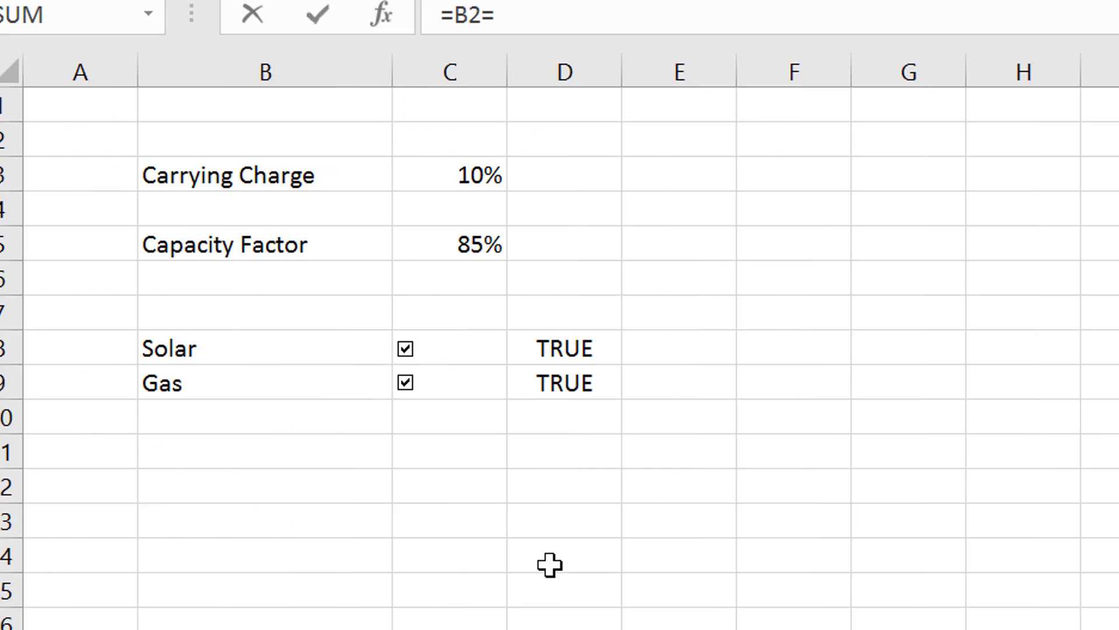
{"action": "key", "text": "Down"}
{"action": "key", "text": "Down"}
{"action": "key", "text": "Down"}
{"action": "key", "text": "Down"}
{"action": "key", "text": "Down"}
{"action": "key", "text": "Down"}
{"action": "key", "text": "Down"}
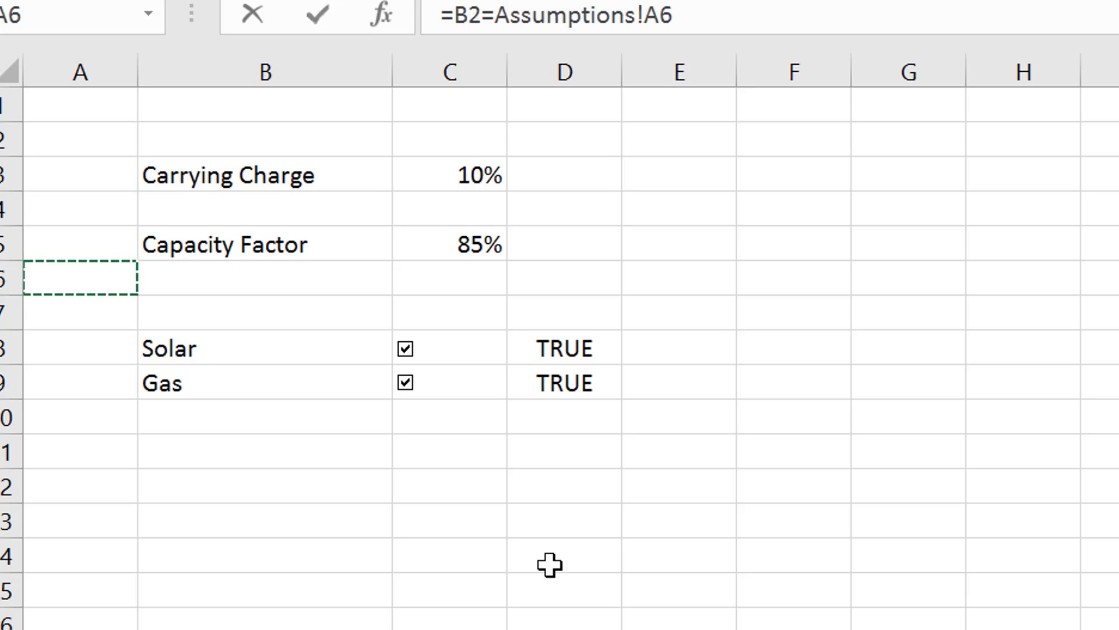
{"action": "key", "text": "Right"}
{"action": "key", "text": "F4"}
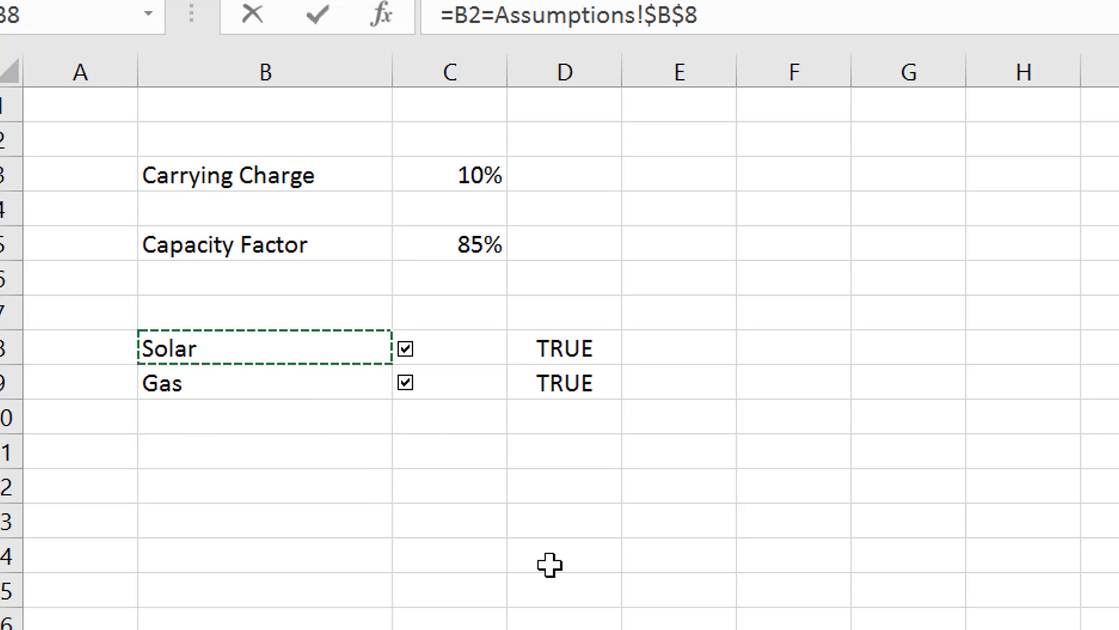
{"action": "key", "text": "Return"}
Step: Fill the Solar test formula from G2 down through G15
{"action": "key", "text": "Up"}
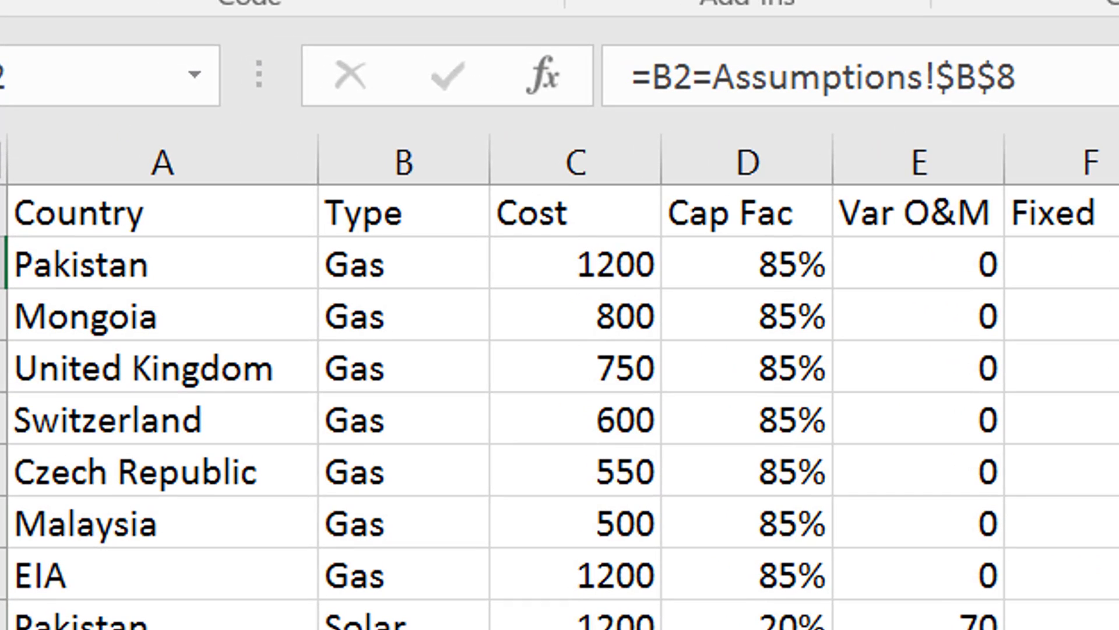
{"action": "key", "text": "ctrl+shift+Down"}
{"action": "key", "text": "ctrl+d"}
{"action": "key", "text": "Down"}
{"action": "key", "text": "Up"}
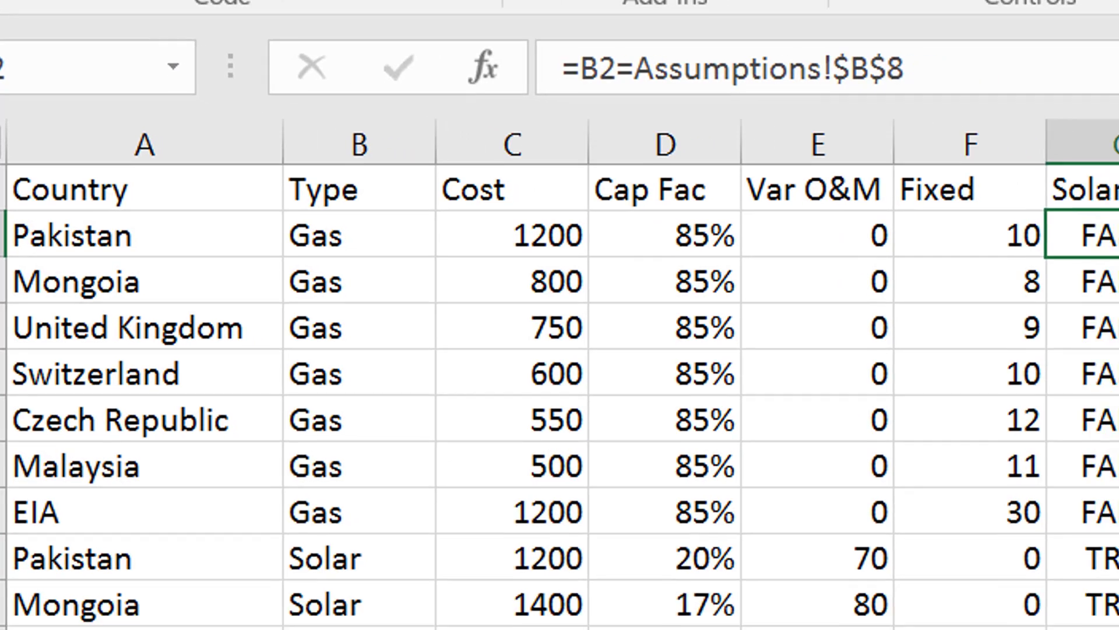
Step: Go through the Solar column row by row and compare its results with the Type column
{"action": "key", "text": "Down"}
{"action": "key", "text": "Down"}
{"action": "key", "text": "Down"}
{"action": "key", "text": "Up"}
{"action": "key", "text": "Up"}
{"action": "key", "text": "Up"}
{"action": "key", "text": "Down"}
{"action": "key", "text": "Down"}
{"action": "key", "text": "Down"}
{"action": "key", "text": "Down"}
{"action": "key", "text": "Down"}
{"action": "key", "text": "Down"}
{"action": "key", "text": "Down"}
{"action": "key", "text": "Down"}
{"action": "key", "text": "Down"}
{"action": "key", "text": "Down"}
{"action": "key", "text": "Down"}
{"action": "key", "text": "Down"}
{"action": "key", "text": "Down"}
{"action": "key", "text": "Down"}
{"action": "key", "text": "Down"}
{"action": "key", "text": "Up"}
{"action": "key", "text": "Up"}
{"action": "key", "text": "Up"}
{"action": "key", "text": "Up"}
{"action": "key", "text": "Up"}
{"action": "key", "text": "Up"}
{"action": "key", "text": "Up"}
{"action": "key", "text": "Up"}
{"action": "key", "text": "Up"}
{"action": "key", "text": "Up"}
{"action": "key", "text": "Up"}
{"action": "key", "text": "Up"}
{"action": "key", "text": "Up"}
{"action": "key", "text": "Up"}
{"action": "key", "text": "Up"}
{"action": "key", "text": "Up"}
Step: Wrap the Solar test in G2 in an IF on the Solar check box's linked cell: =IF(Assumptions!$D$8;B2=Assumptions!$B$8)
{"action": "key", "text": "Down"}
{"action": "key", "text": "F2"}
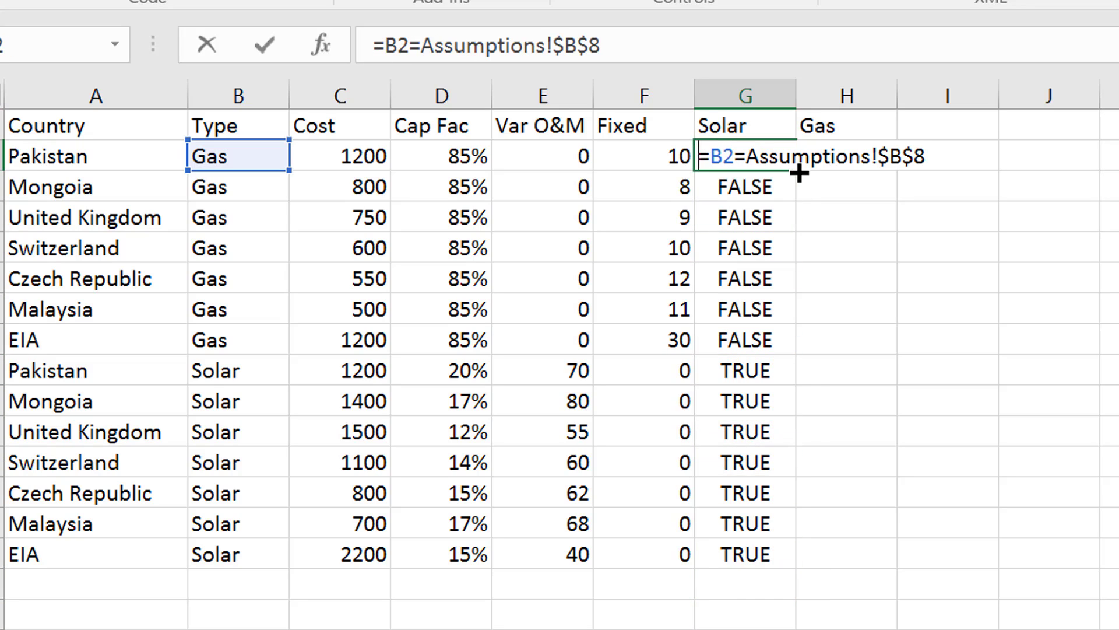
{"action": "key", "text": "Left"}
{"action": "key", "text": "Left"}
{"action": "key", "text": "Left"}
{"action": "key", "text": "Left"}
{"action": "key", "text": "Left"}
{"action": "key", "text": "Left"}
{"action": "key", "text": "Left"}
{"action": "key", "text": "Left"}
{"action": "key", "text": "Left"}
{"action": "key", "text": "Left"}
{"action": "key", "text": "Left"}
{"action": "key", "text": "Left"}
{"action": "key", "text": "Left"}
{"action": "type", "text": "if("}
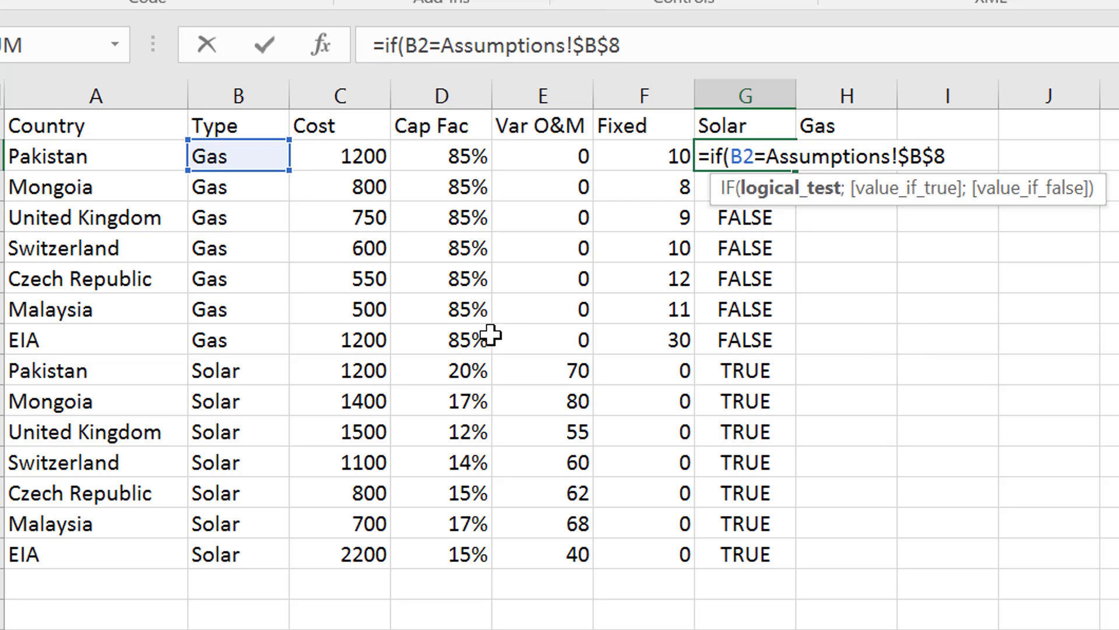
{"action": "left_click", "coordinate": [270, 626]}
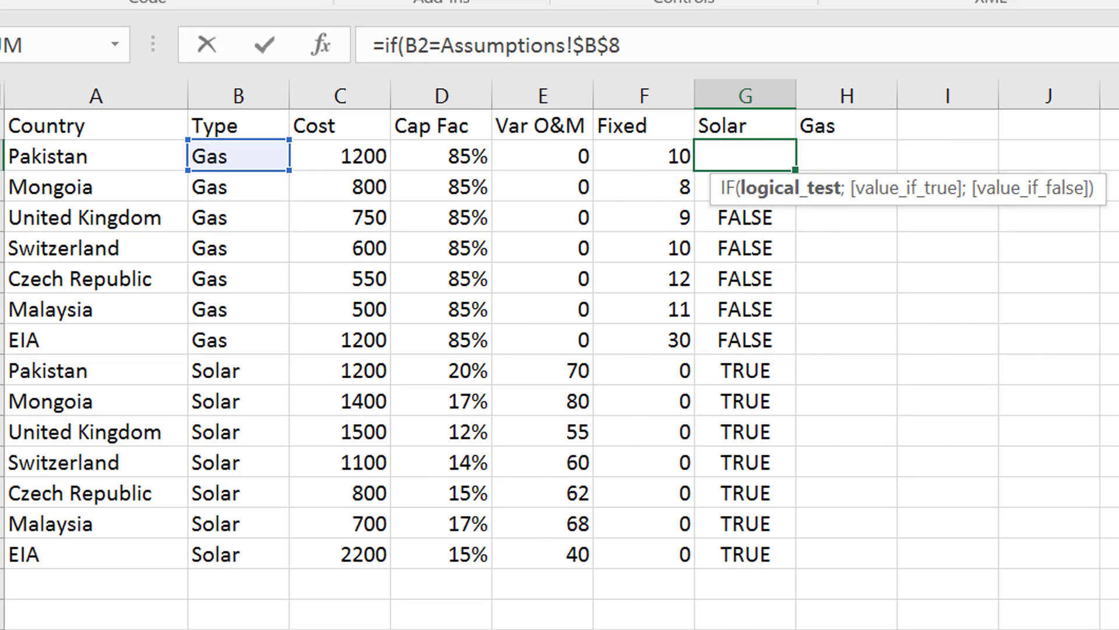
{"action": "left_click", "coordinate": [461, 340]}
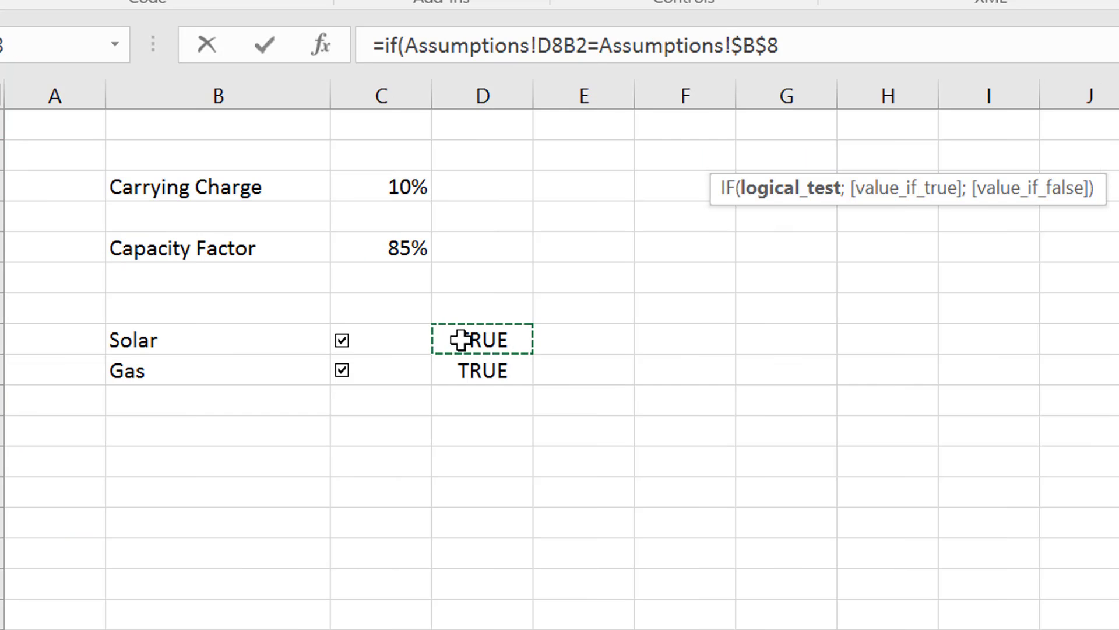
{"action": "key", "text": "F4"}
{"action": "type", "text": ";"}
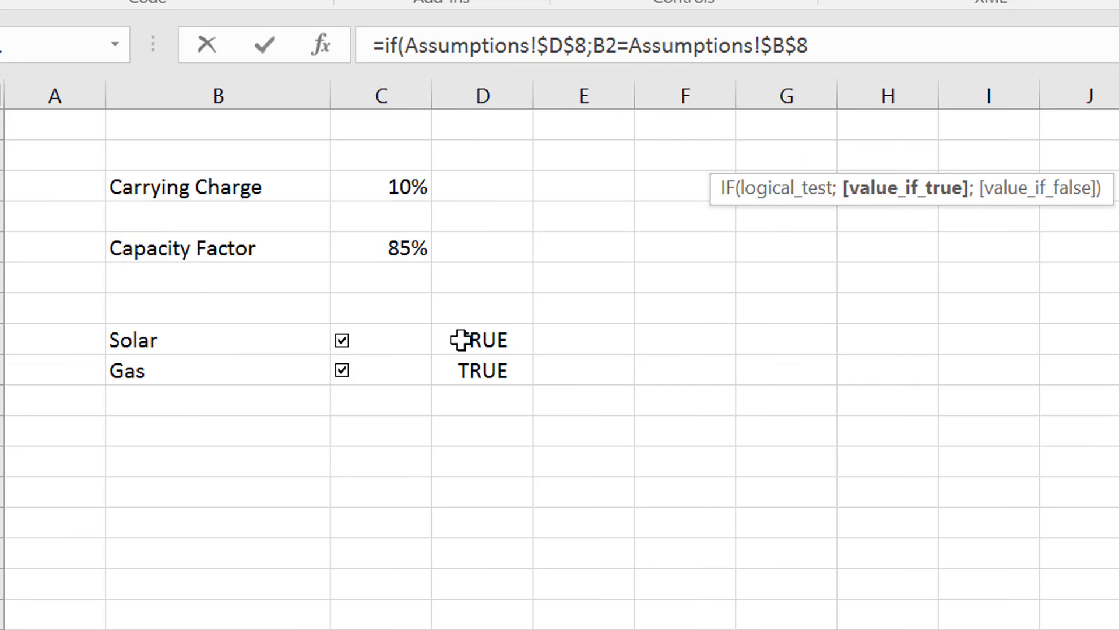
{"action": "key", "text": "Return"}
{"action": "key", "text": "Down"}
{"action": "key", "text": "Up"}
{"action": "key", "text": "Up"}
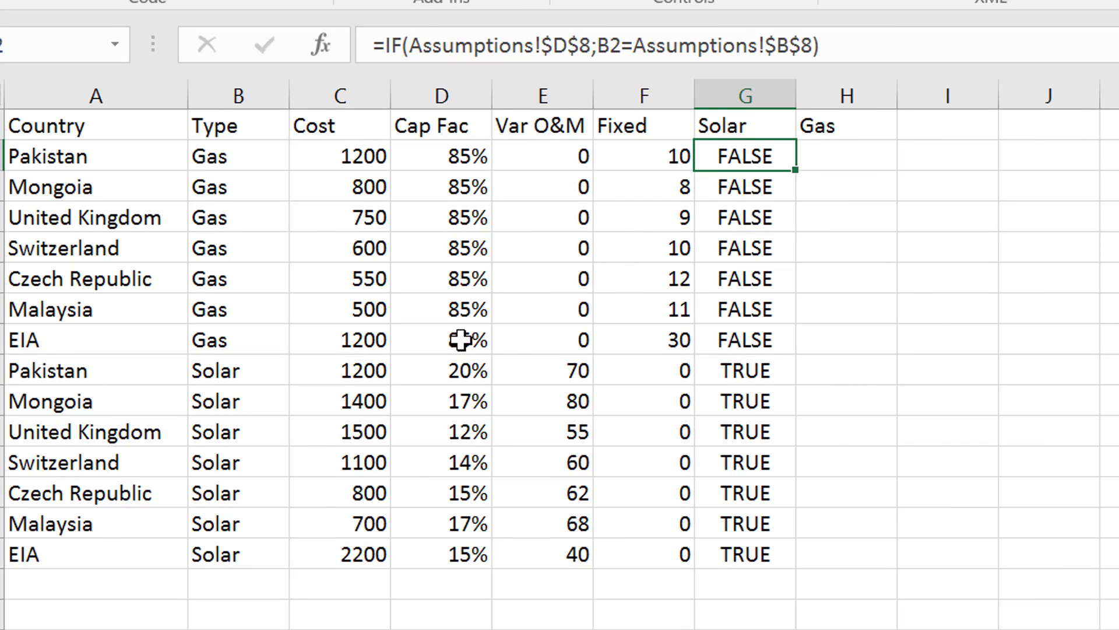
Step: Fill the revised G2 formula down the Solar column and clear the Solar check box on the Assumptions sheet
{"action": "double_click", "coordinate": [797, 170]}
{"action": "key", "text": "Down"}
{"action": "key", "text": "Up"}
{"action": "key", "text": "ctrl+Page_Up"}
{"action": "left_click", "coordinate": [348, 349]}
{"action": "key", "text": "ctrl+Page_Down"}
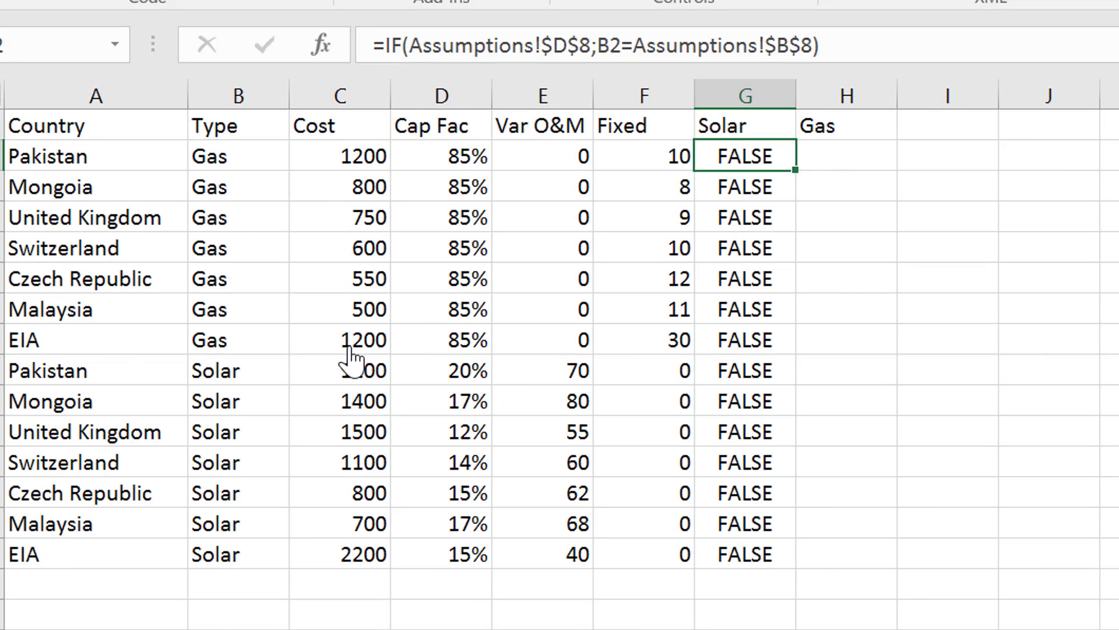
Step: In H2, enter =B2=Assumptions!$B$9 to test for the Gas label and fill it down through H15
{"action": "key", "text": "Right"}
{"action": "type", "text": "="}
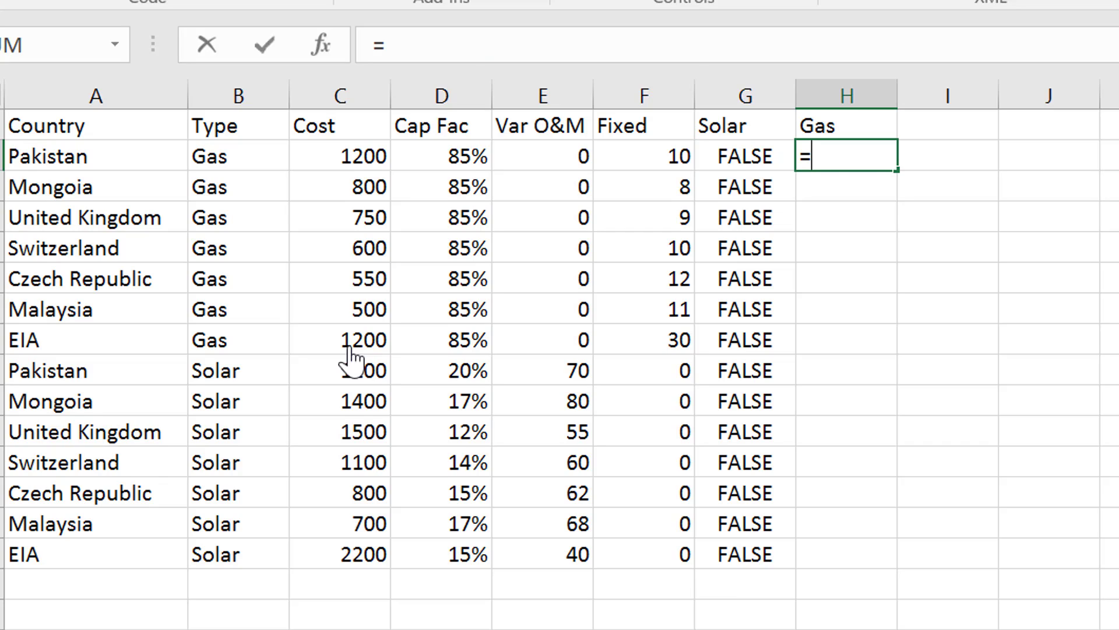
{"action": "key", "text": "Left"}
{"action": "key", "text": "Left"}
{"action": "key", "text": "Left"}
{"action": "key", "text": "Left"}
{"action": "key", "text": "Left"}
{"action": "key", "text": "Left"}
{"action": "type", "text": "="}
{"action": "key", "text": "ctrl+Page_Up"}
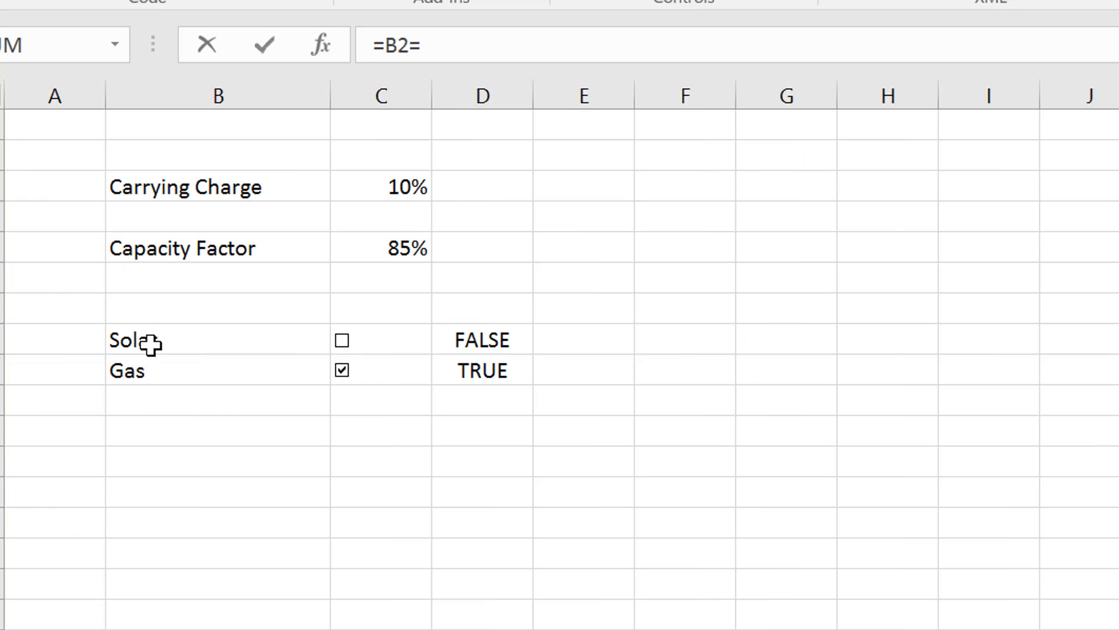
{"action": "left_click", "coordinate": [138, 374]}
{"action": "key", "text": "F4"}
{"action": "key", "text": "ctrl+Return"}
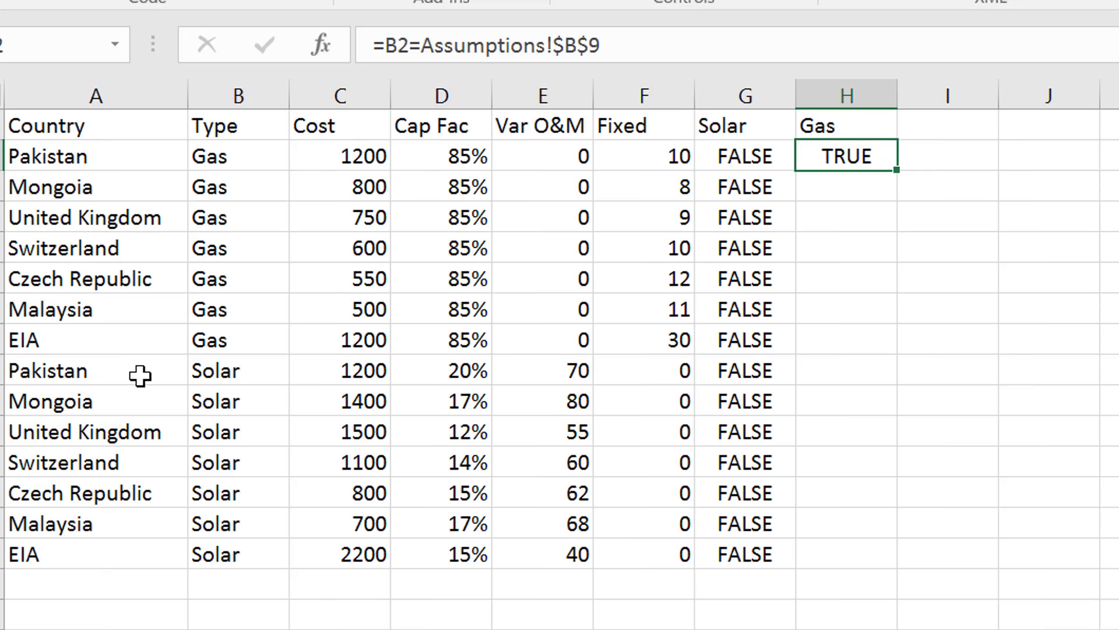
{"action": "double_click", "coordinate": [898, 173]}
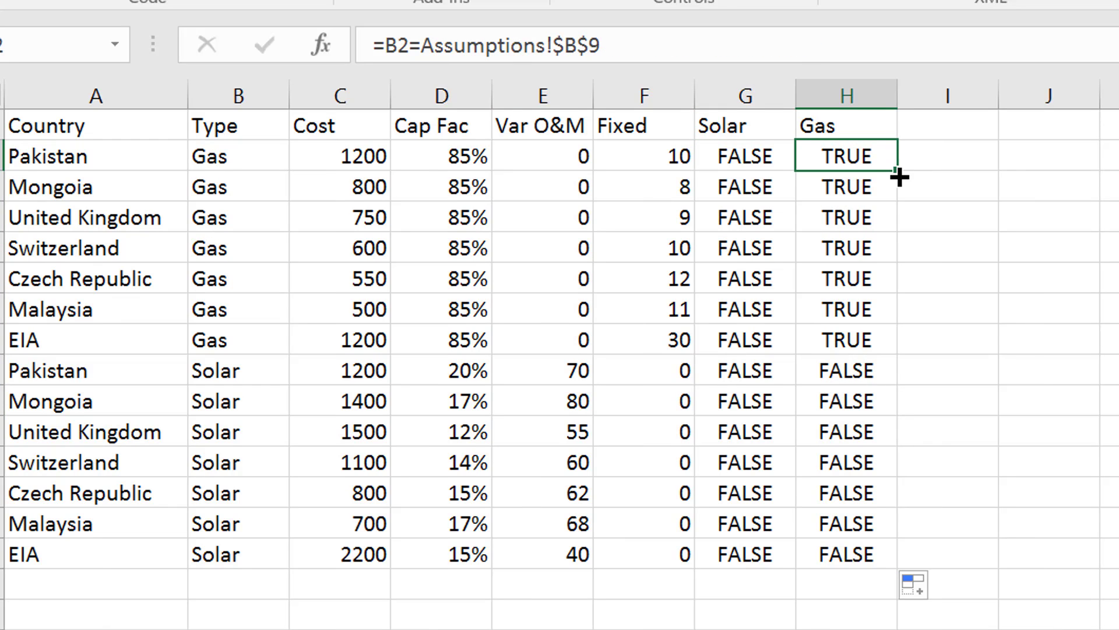
Step: Wrap the Gas test in H2 in an IF on the Gas check box's linked cell: =IF(Assumptions!$D$9;B2=Assumptions!$B$9)
{"action": "key", "text": "F2"}
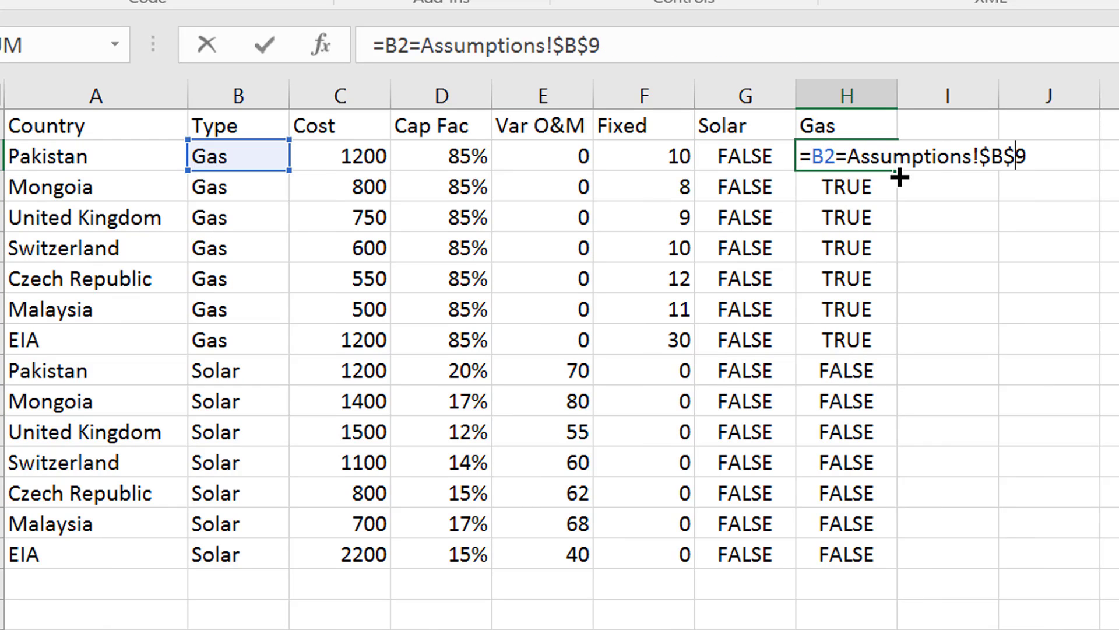
{"action": "key", "text": "Home"}
{"action": "key", "text": "Right"}
{"action": "type", "text": "if("}
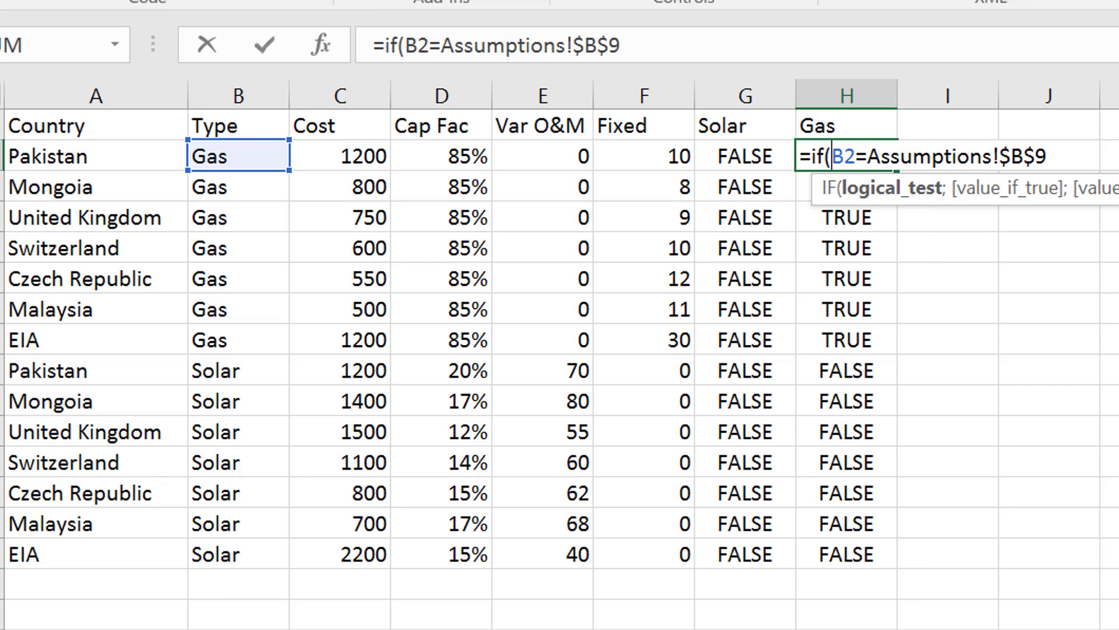
{"action": "key", "text": "ctrl+Page_Down"}
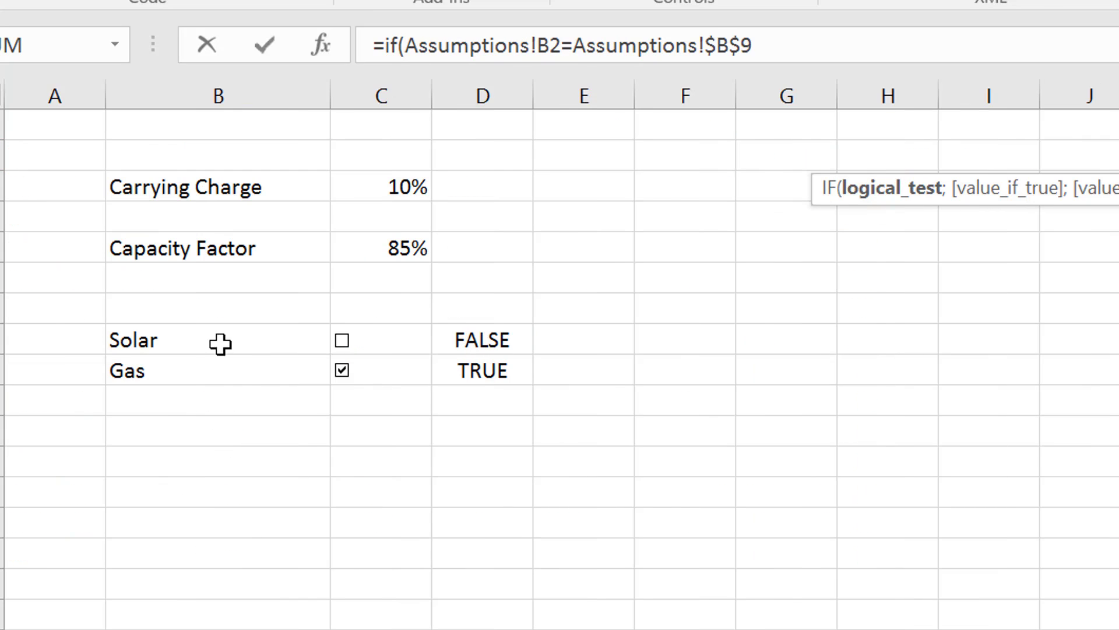
{"action": "left_click", "coordinate": [453, 366]}
{"action": "key", "text": "F4"}
{"action": "type", "text": ";"}
{"action": "key", "text": "Return"}
{"action": "key", "text": "Up"}
{"action": "key", "text": "Up"}
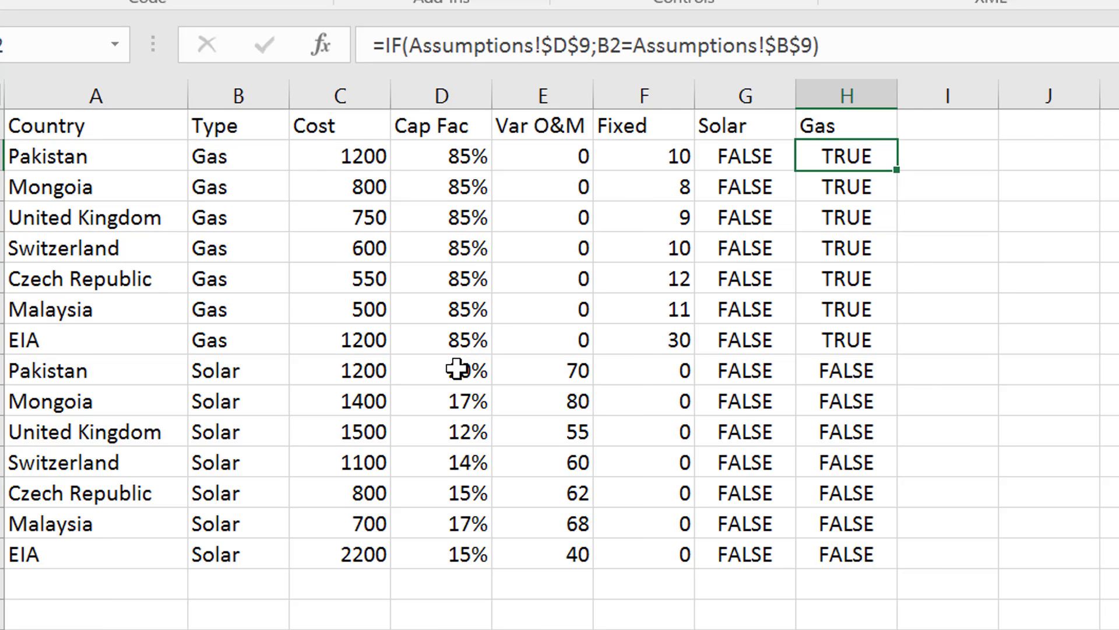
Step: Fill the revised H2 formula down the Gas column through row 15
{"action": "double_click", "coordinate": [898, 171]}
{"action": "key", "text": "Down"}
{"action": "key", "text": "Up"}
{"action": "key", "text": "Up"}
{"action": "key", "text": "Down"}
{"action": "key", "text": "Down"}
{"action": "key", "text": "Up"}
{"action": "key", "text": "ctrl+Page_Up"}
{"action": "key", "text": "ctrl+Page_Down"}
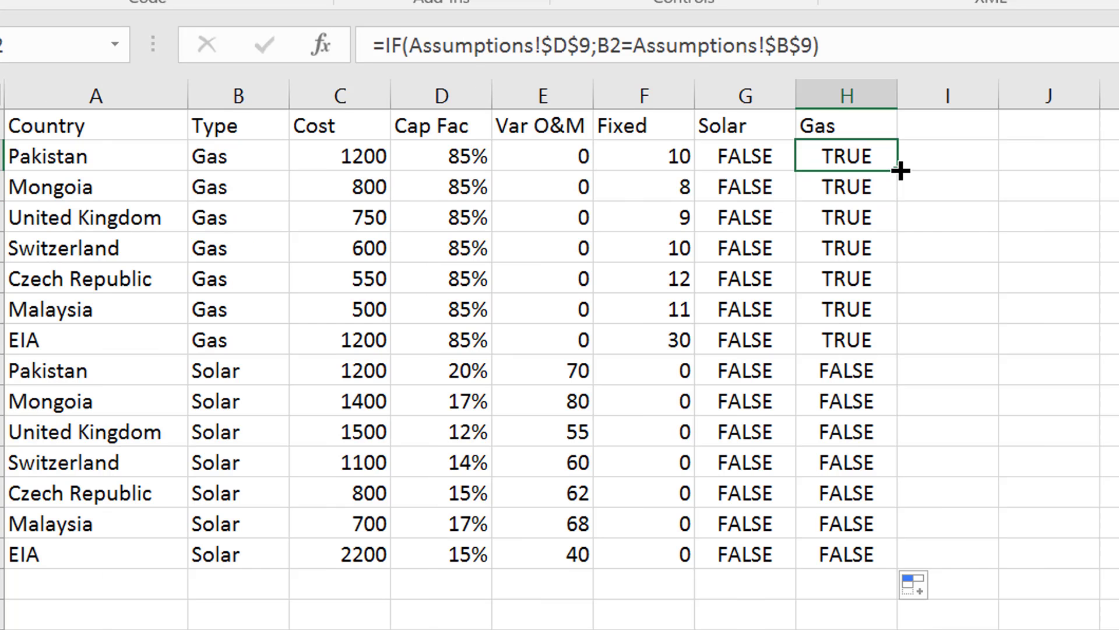
Step: Enter the heading "Sub total" in I1, beside the Gas column
{"action": "key", "text": "Up"}
{"action": "key", "text": "Right"}
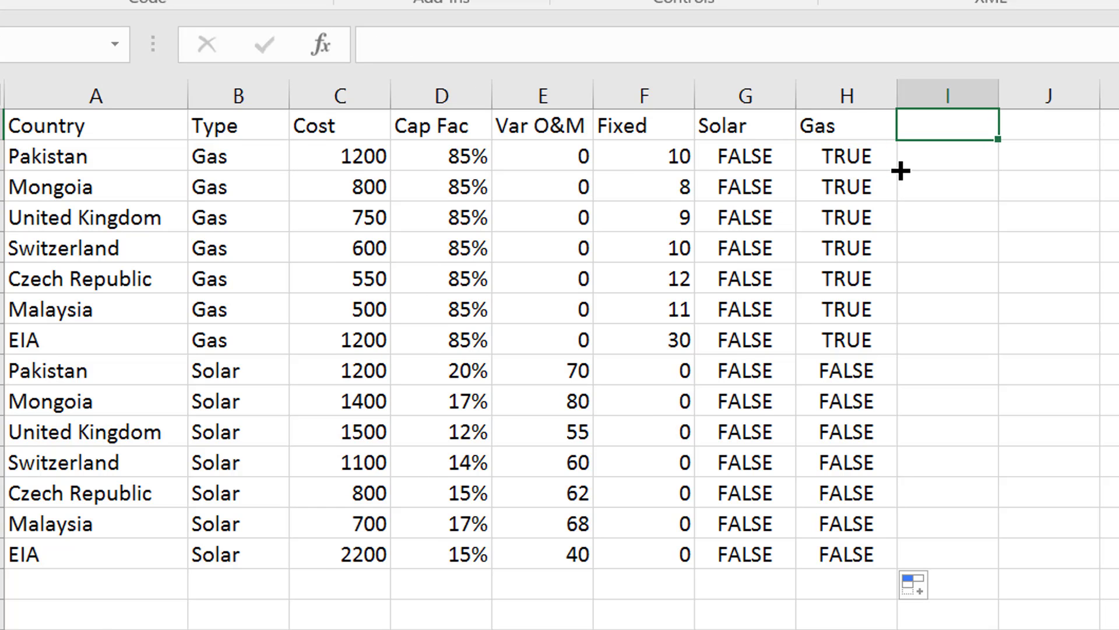
{"action": "type", "text": "Sub total"}
{"action": "key", "text": "ctrl+Return"}
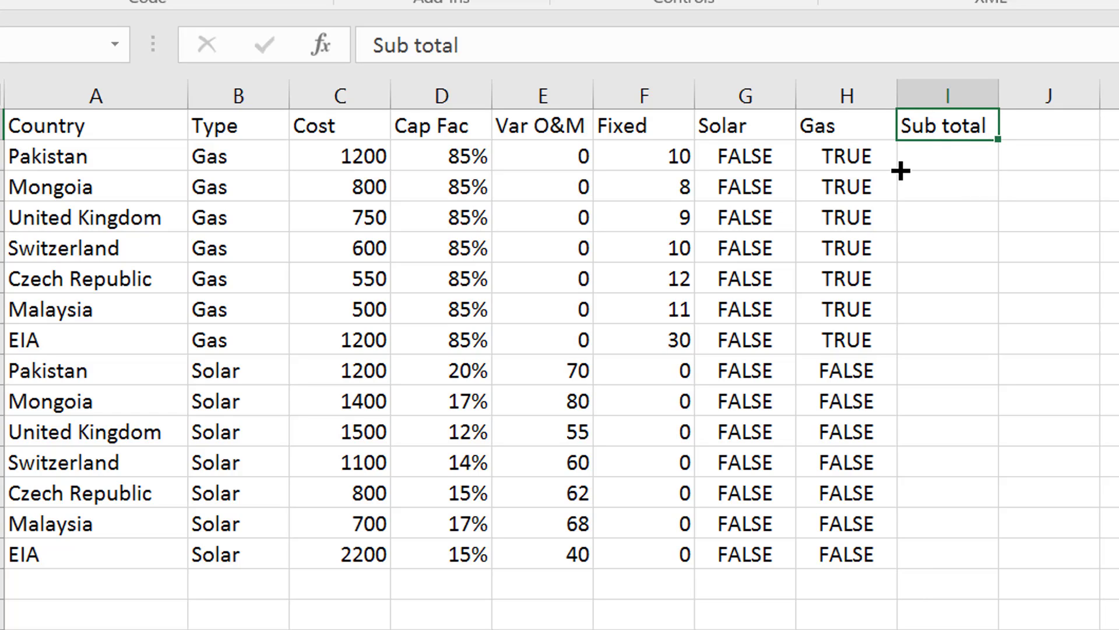
Step: In I2, enter =OR(H2;G2) to combine the Gas and Solar tests and fill it down through I15
{"action": "left_click", "coordinate": [901, 169]}
{"action": "type", "text": "=or"}
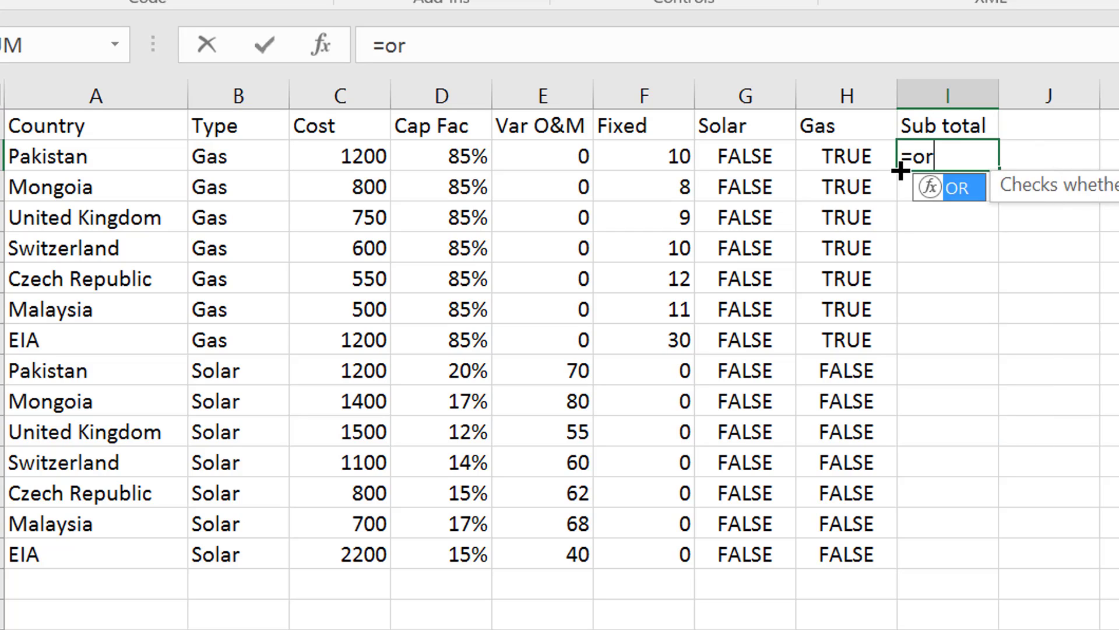
{"action": "type", "text": "("}
{"action": "key", "text": "Left"}
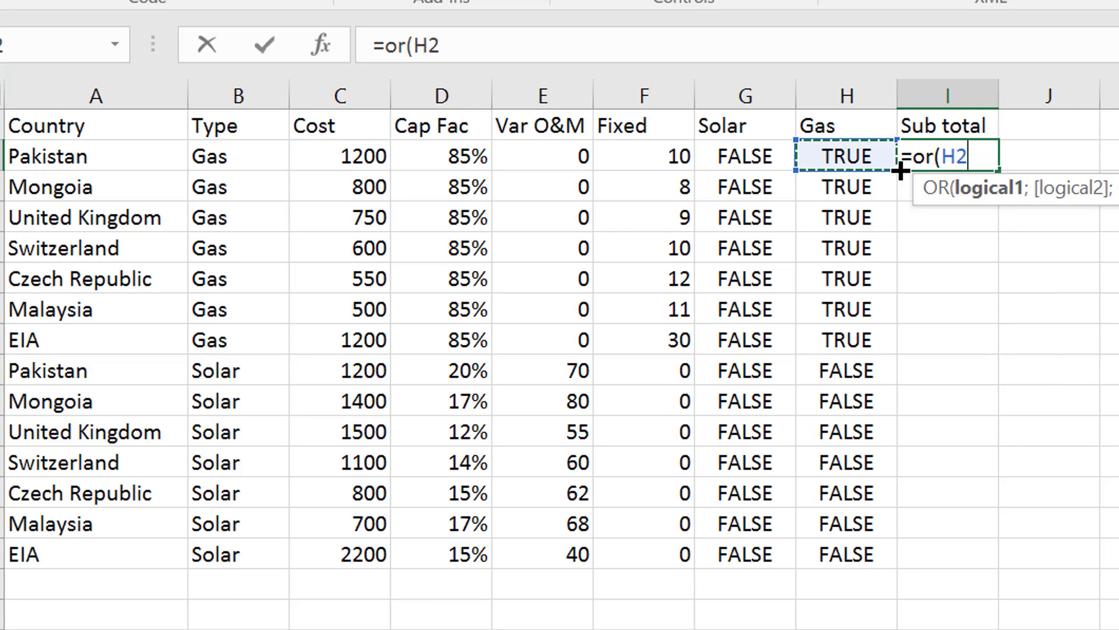
{"action": "type", "text": ";"}
{"action": "key", "text": "Left"}
{"action": "key", "text": "Left"}
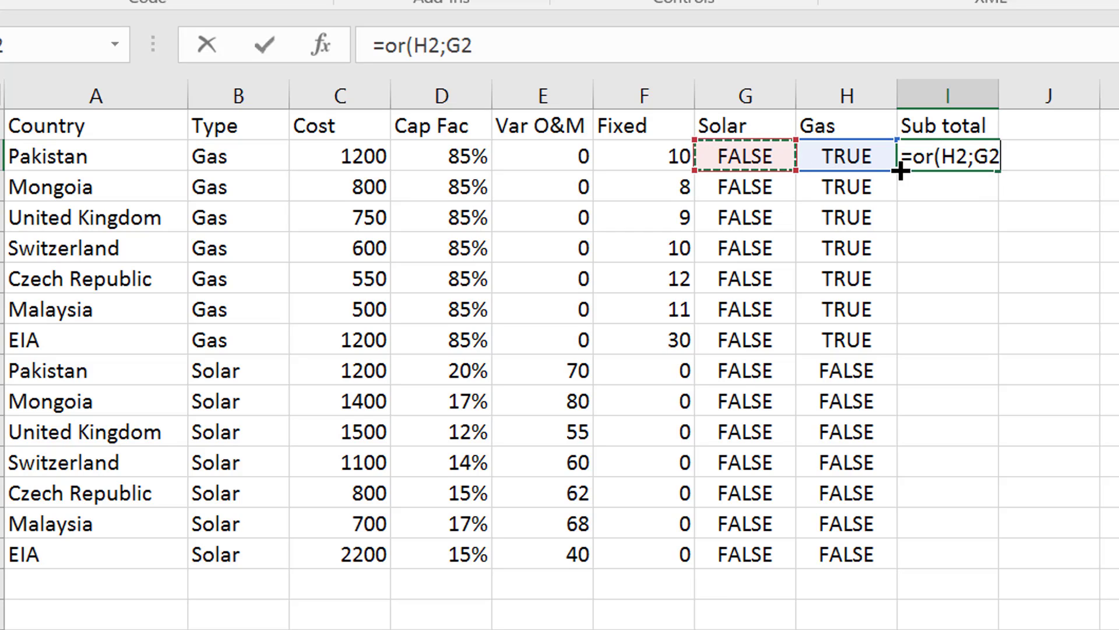
{"action": "key", "text": "Return"}
{"action": "left_click", "coordinate": [902, 168]}
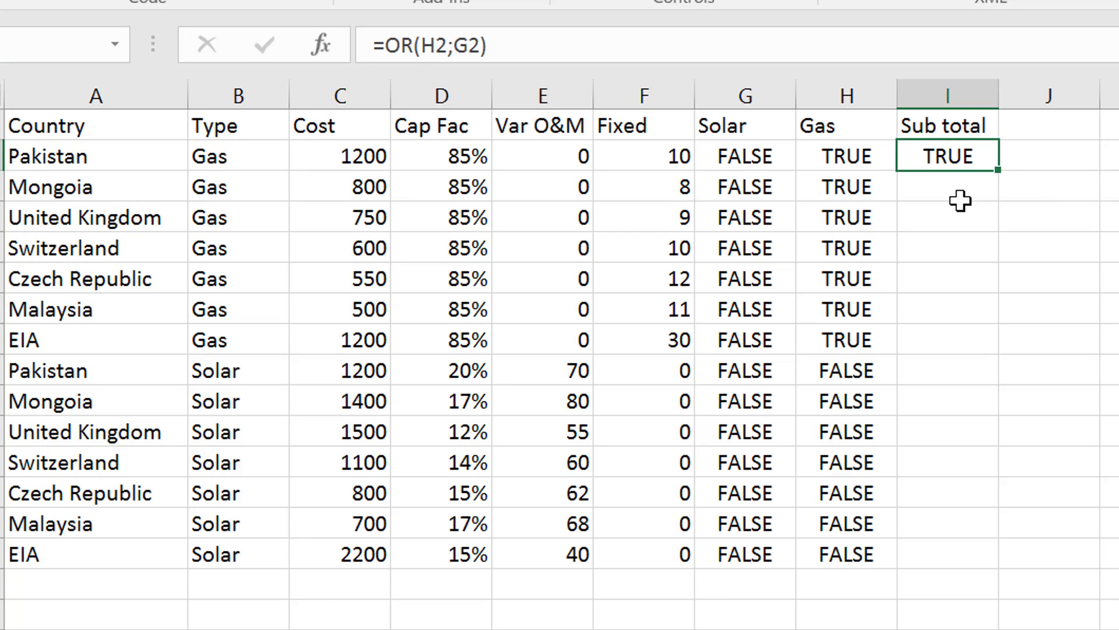
{"action": "double_click", "coordinate": [1000, 169]}
Step: Enter the heading "Counter" in J1 and the starting formula =I2*1 in J2
{"action": "key", "text": "Up"}
{"action": "key", "text": "Right"}
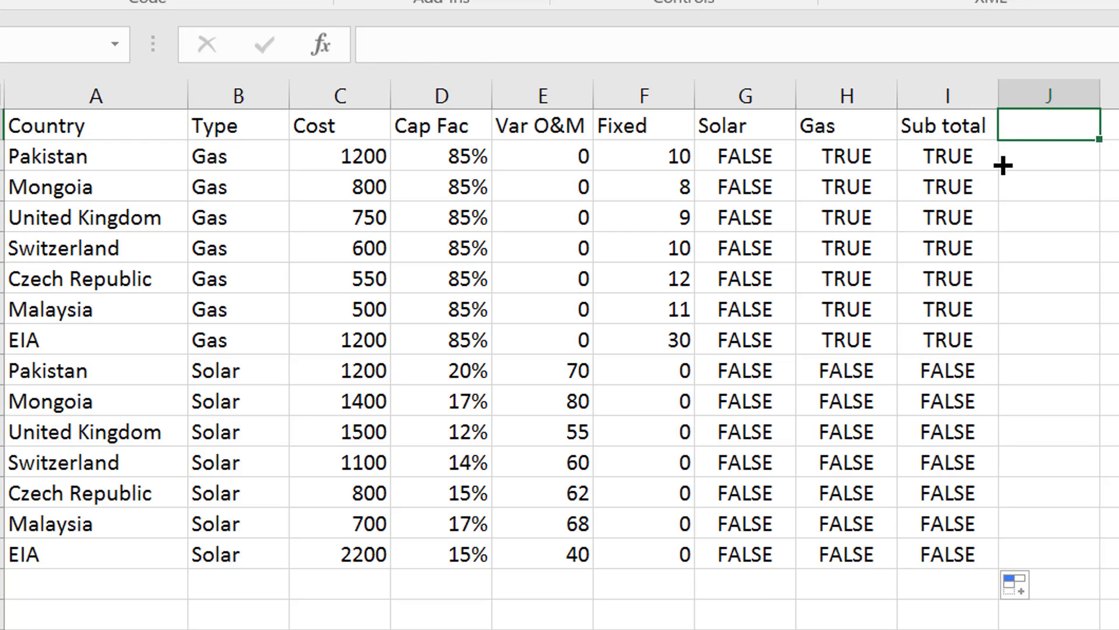
{"action": "type", "text": "Counter"}
{"action": "key", "text": "Return"}
{"action": "type", "text": "="}
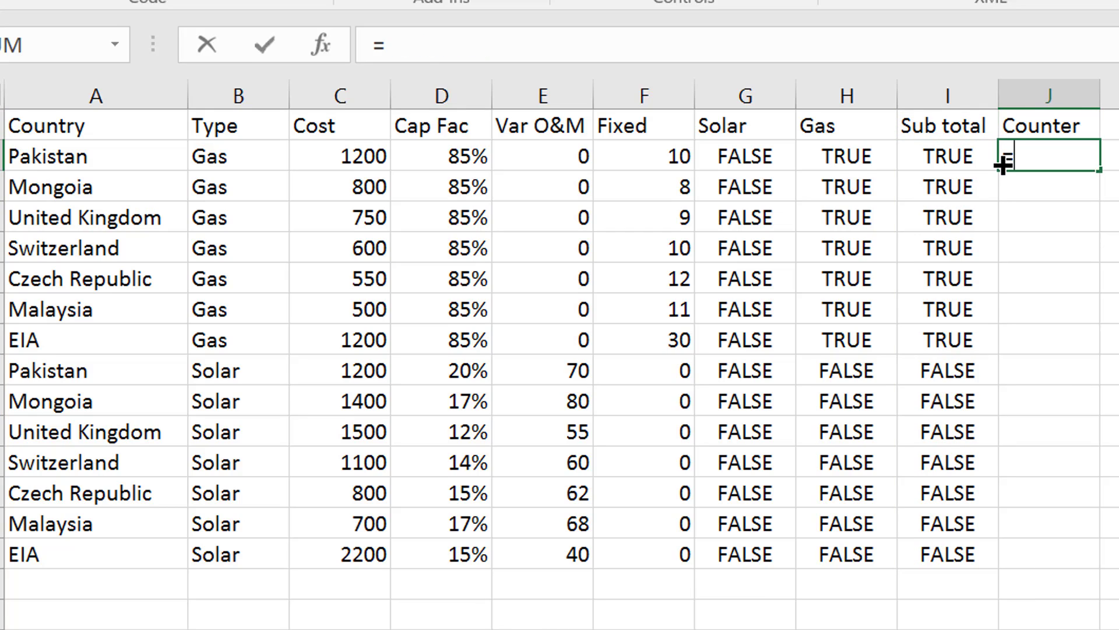
{"action": "key", "text": "Left"}
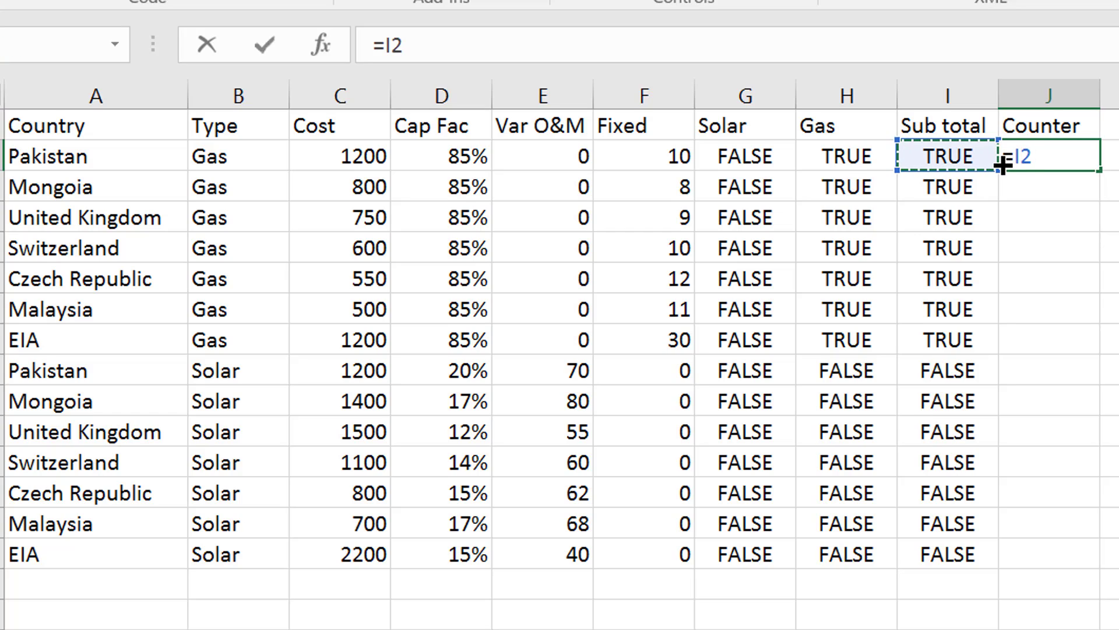
{"action": "type", "text": "*1"}
{"action": "key", "text": "ctrl+Return"}
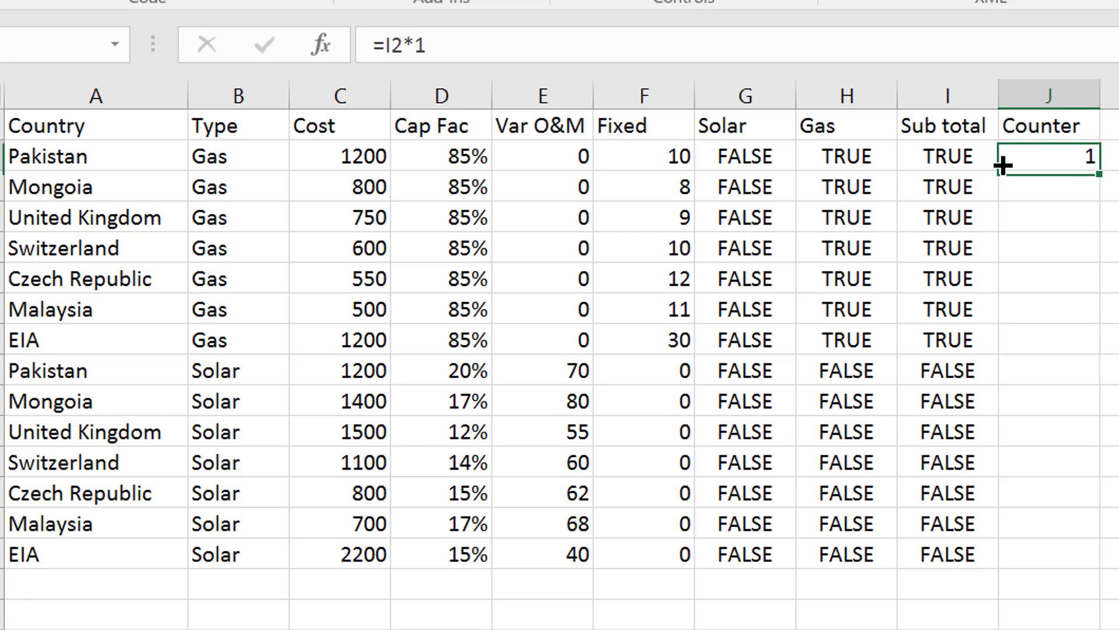
Step: In J3, enter the running count formula =I3+J2 and fill it down through J15
{"action": "key", "text": "Down"}
{"action": "type", "text": "="}
{"action": "key", "text": "Left"}
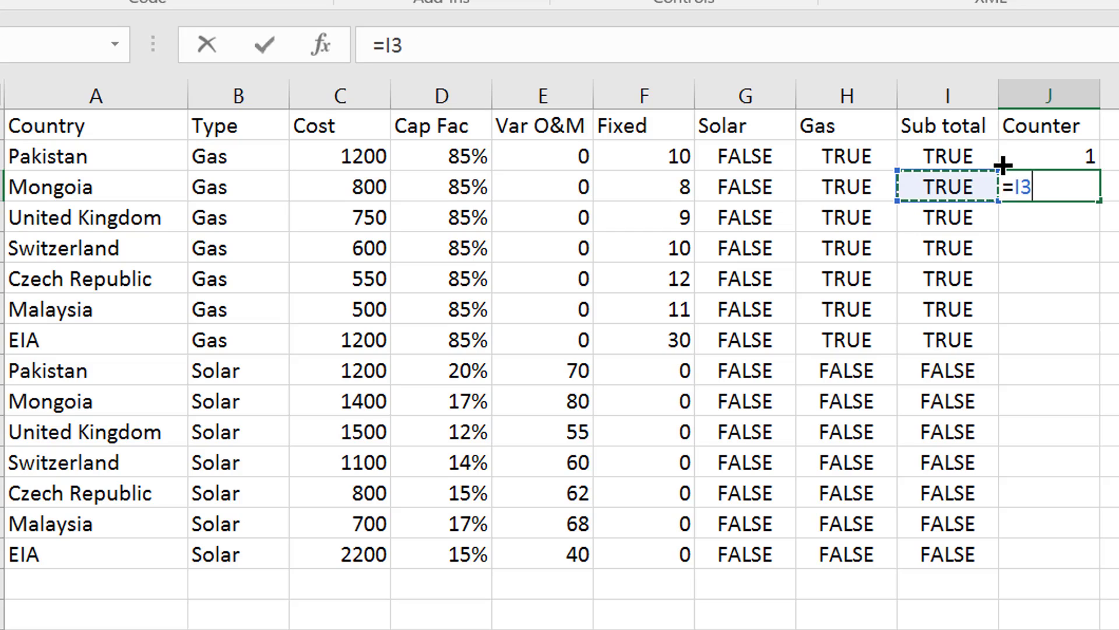
{"action": "type", "text": "+"}
{"action": "key", "text": "Up"}
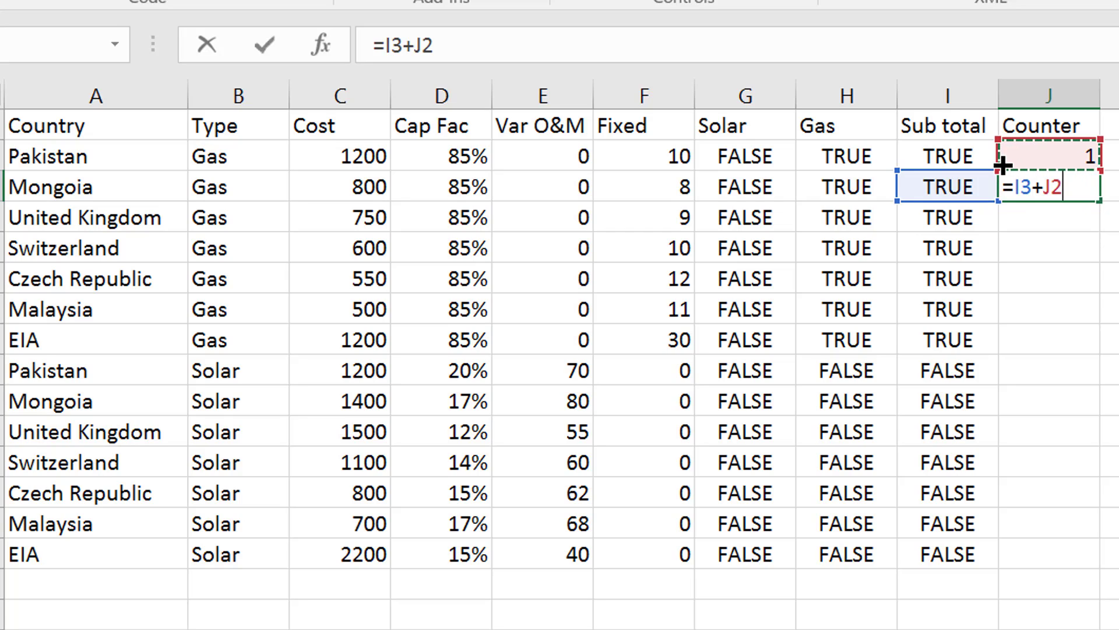
{"action": "key", "text": "Return"}
{"action": "key", "text": "Up"}
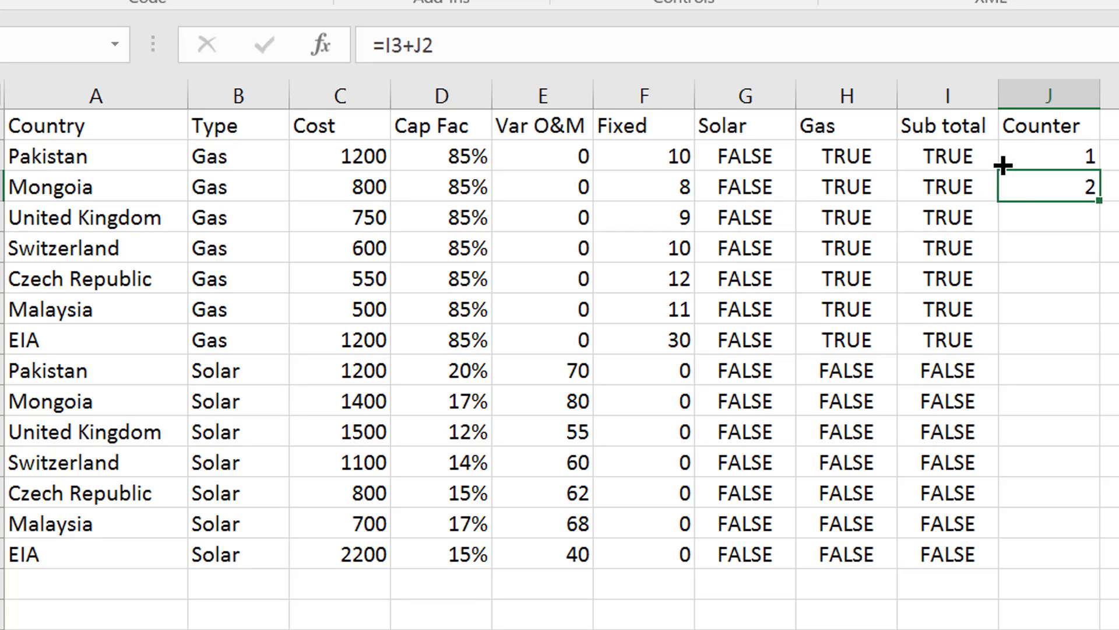
{"action": "double_click", "coordinate": [1099, 206]}
Step: Go down the Counter column and compare its running count with the Sub total column
{"action": "key", "text": "Down"}
{"action": "key", "text": "Down"}
{"action": "key", "text": "Down"}
{"action": "key", "text": "Down"}
{"action": "key", "text": "Down"}
{"action": "key", "text": "Down"}
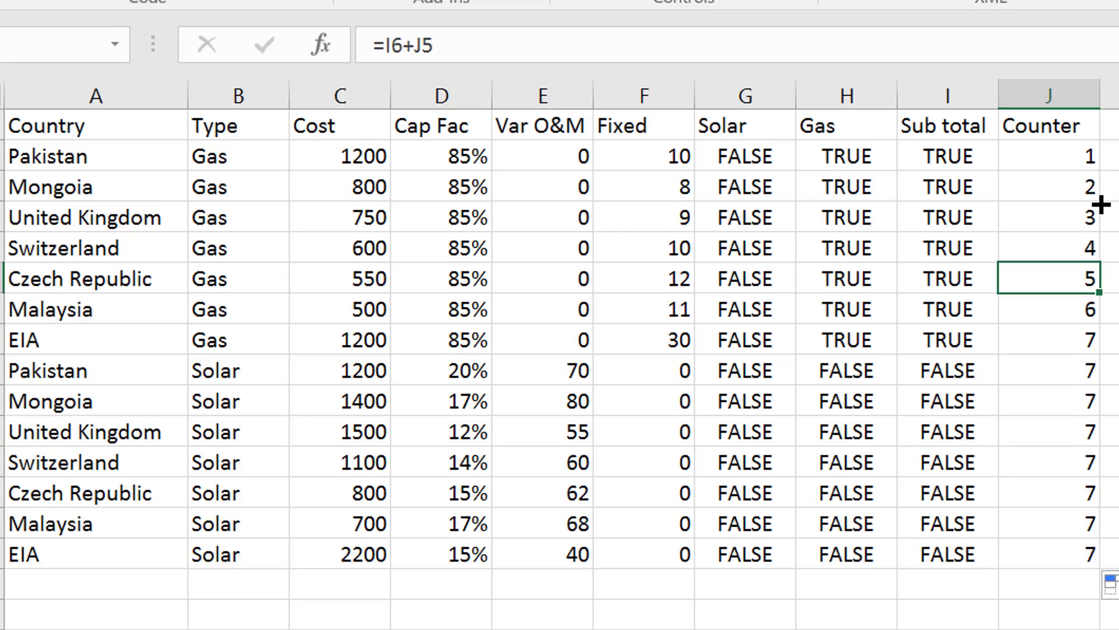
{"action": "key", "text": "Up"}
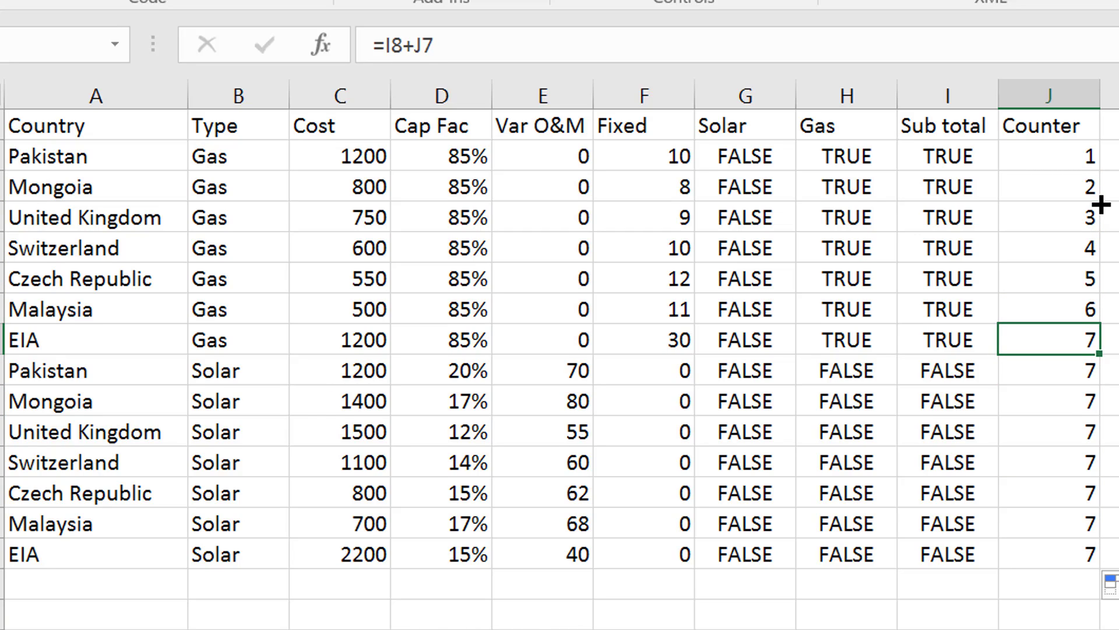
Step: On the sheet with the Solar and Gas check boxes, enter 1 in I3 as the start of a number list
{"action": "key", "text": "ctrl+Page_Up"}
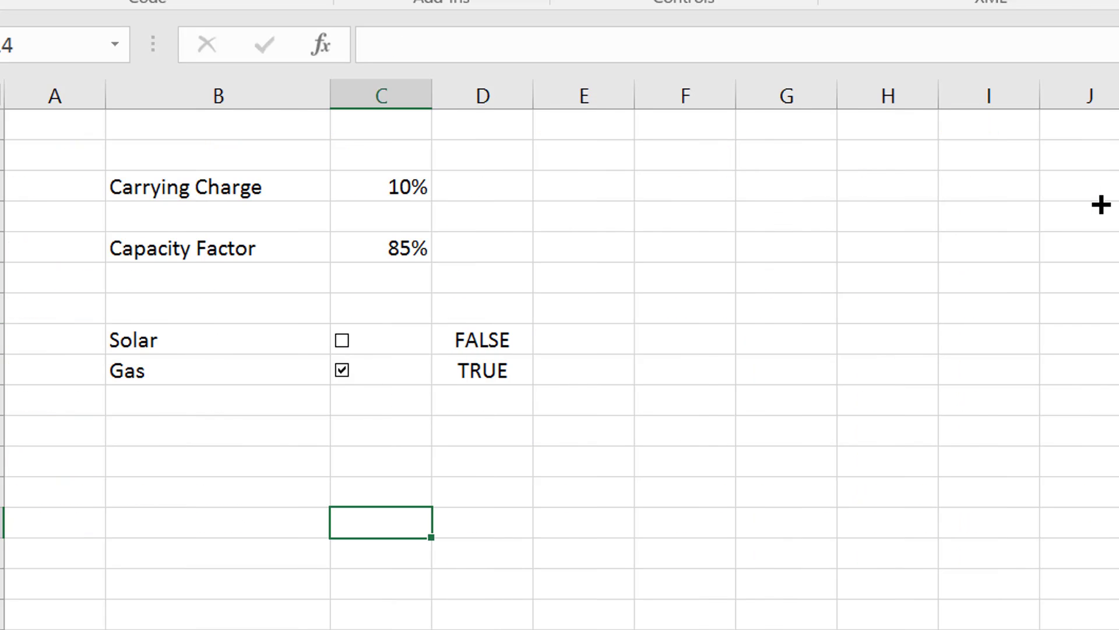
{"action": "key", "text": "Right"}
{"action": "key", "text": "Right"}
{"action": "key", "text": "Right"}
{"action": "key", "text": "Right"}
{"action": "key", "text": "Up"}
{"action": "key", "text": "Up"}
{"action": "key", "text": "Up"}
{"action": "key", "text": "Up"}
{"action": "key", "text": "Up"}
{"action": "key", "text": "Up"}
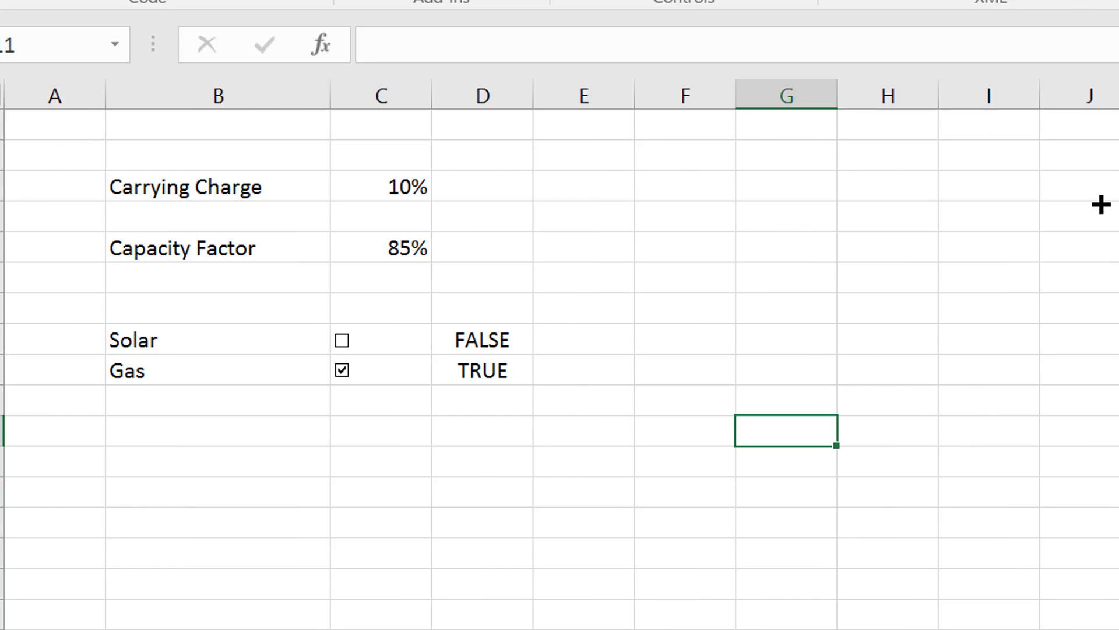
{"action": "key", "text": "Up"}
{"action": "key", "text": "Up"}
{"action": "key", "text": "Up"}
{"action": "key", "text": "Up"}
{"action": "key", "text": "Up"}
{"action": "key", "text": "ctrl+Page_Down"}
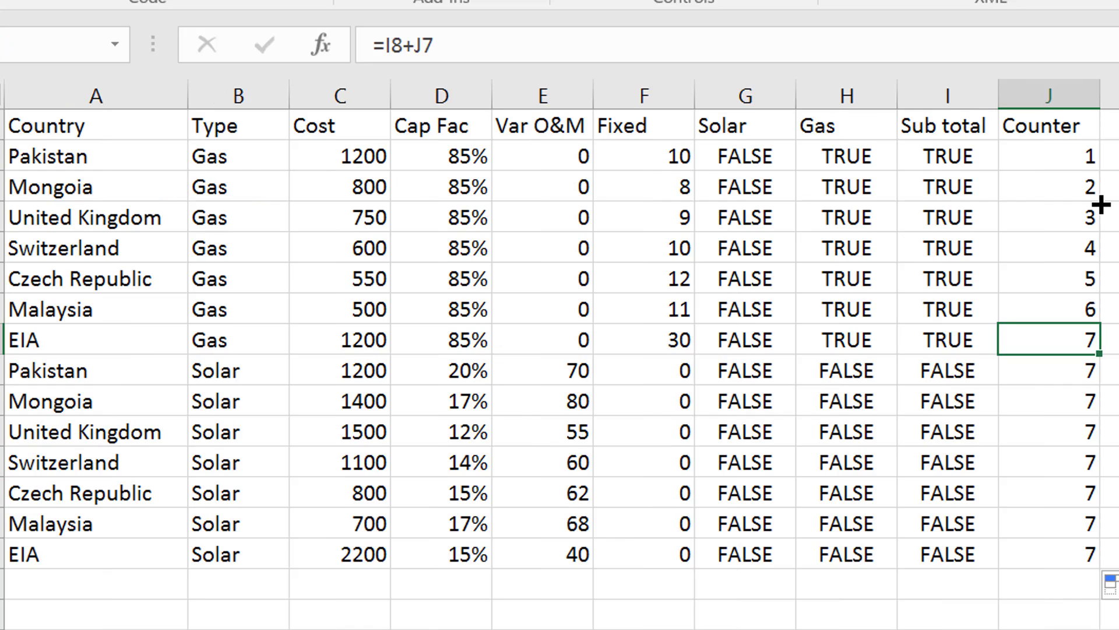
{"action": "key", "text": "ctrl+Page_Up"}
{"action": "key", "text": "Right"}
{"action": "key", "text": "Right"}
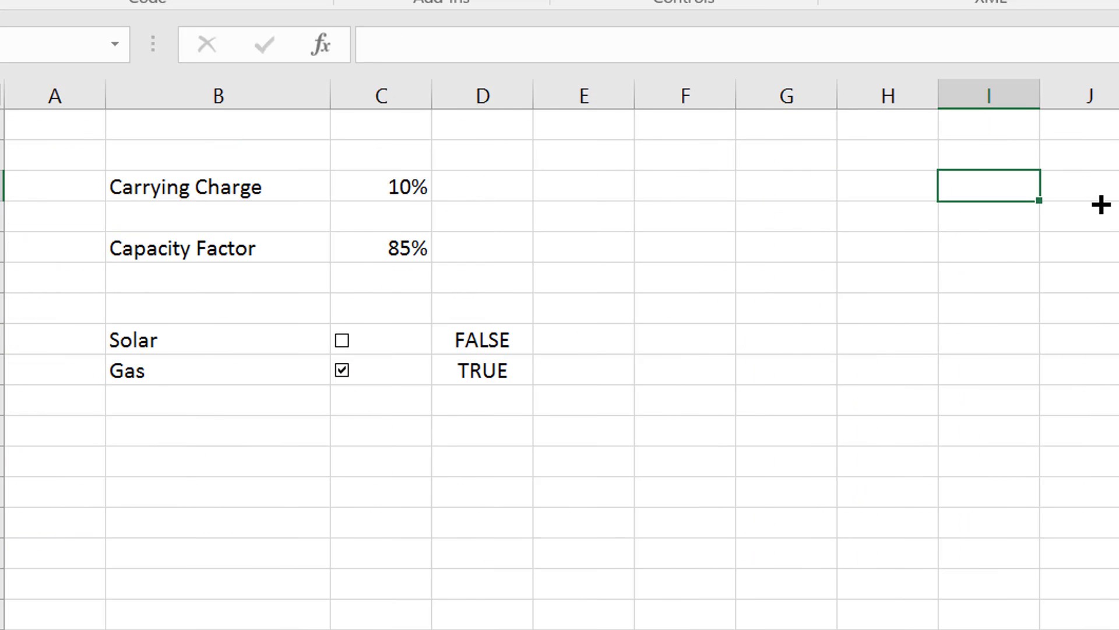
{"action": "type", "text": "1"}
{"action": "key", "text": "Return"}
{"action": "key", "text": "Up"}
Step: Try to fill a linear series from I3 with a stop value of 15, and undo the fill
{"action": "key", "text": "alt+h"}
{"action": "key", "text": "f"}
{"action": "key", "text": "i"}
{"action": "key", "text": "s"}
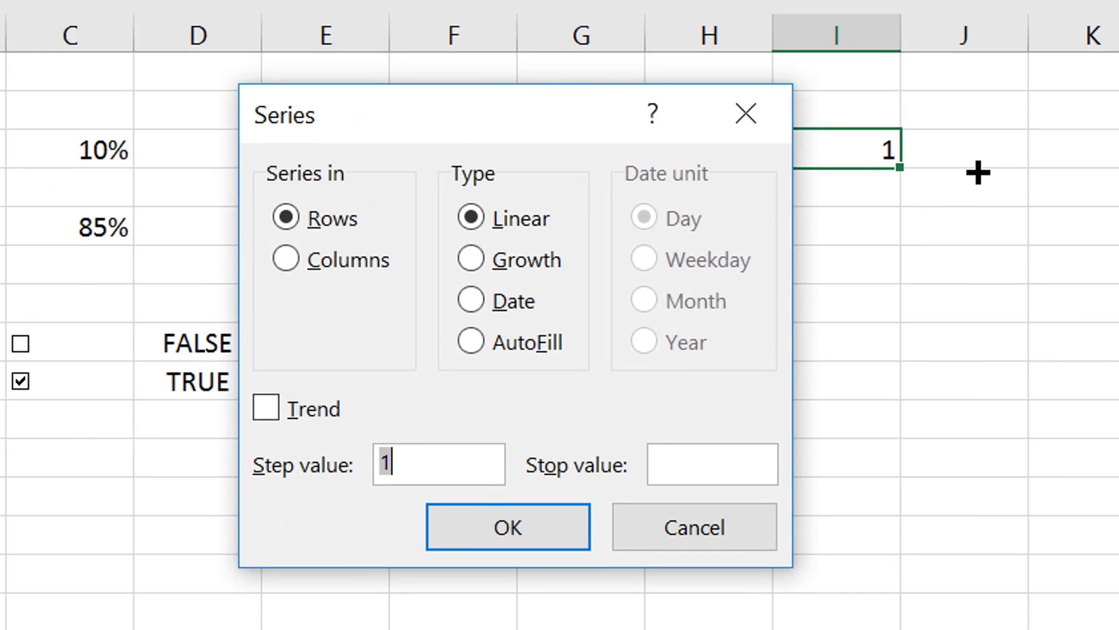
{"action": "left_click_drag", "start_coordinate": [274, 261], "coordinate": [525, 425]}
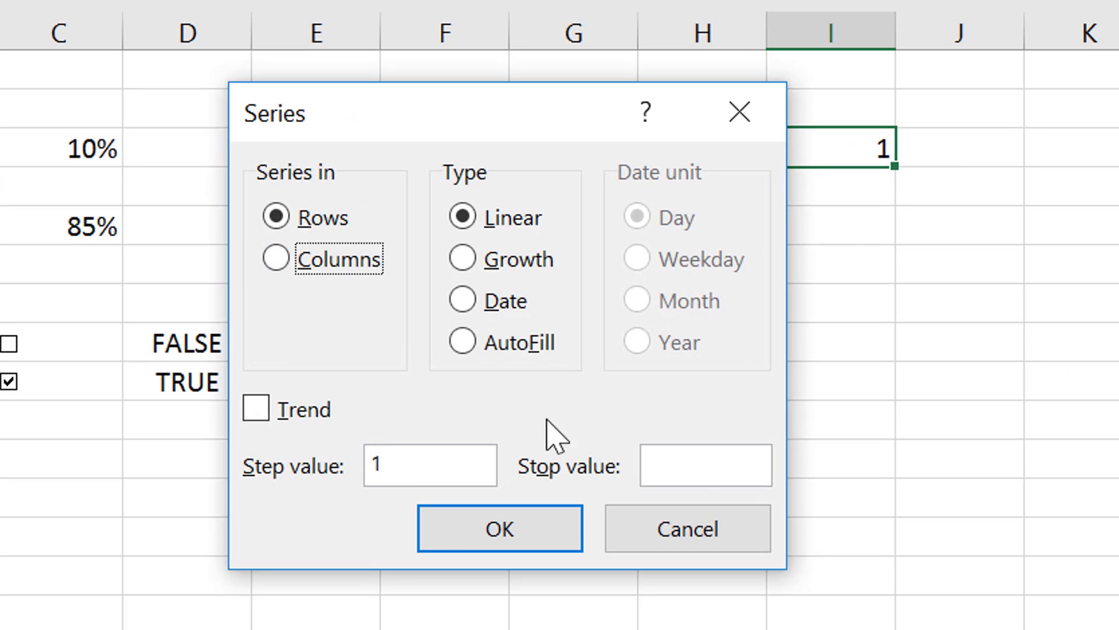
{"action": "left_click", "coordinate": [694, 471]}
{"action": "type", "text": "15"}
{"action": "key", "text": "Return"}
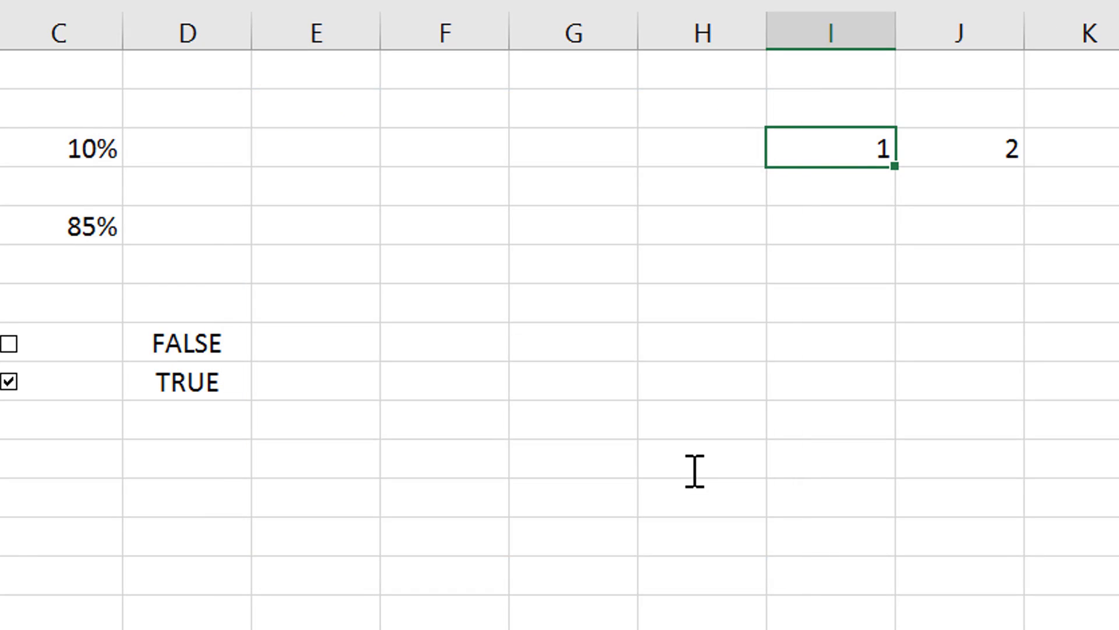
{"action": "key", "text": "ctrl+z"}
Step: Fill a linear series in columns down from I3, with step value 1 and stop value 15
{"action": "key", "text": "alt+h"}
{"action": "key", "text": "f"}
{"action": "key", "text": "i"}
{"action": "key", "text": "s"}
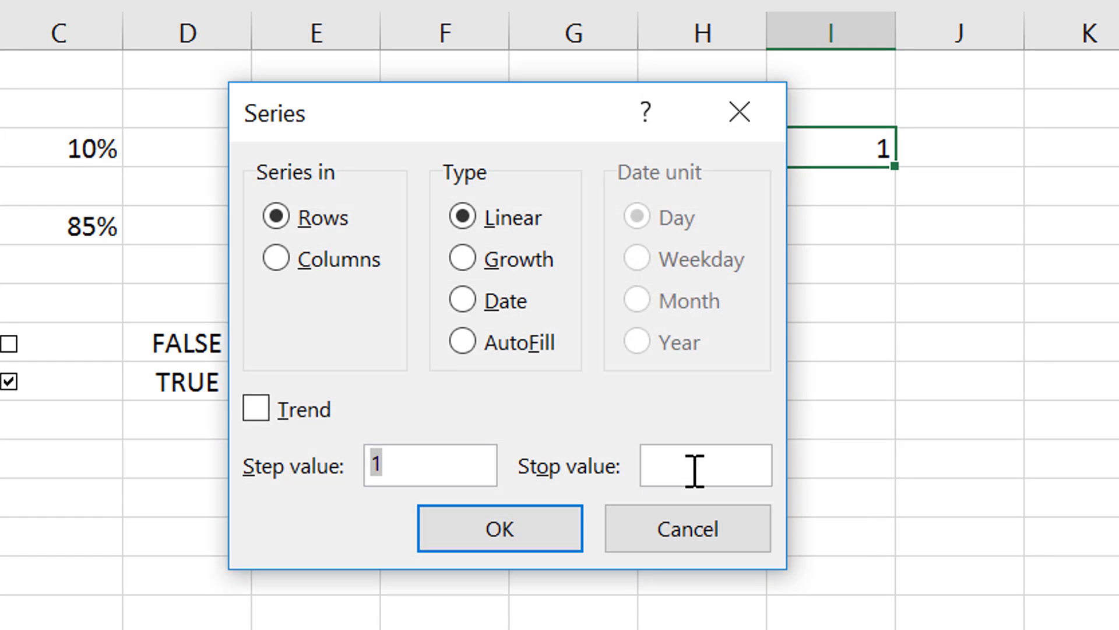
{"action": "left_click", "coordinate": [694, 471]}
{"action": "key", "text": "Tab"}
{"action": "key", "text": "Tab"}
{"action": "key", "text": "Tab"}
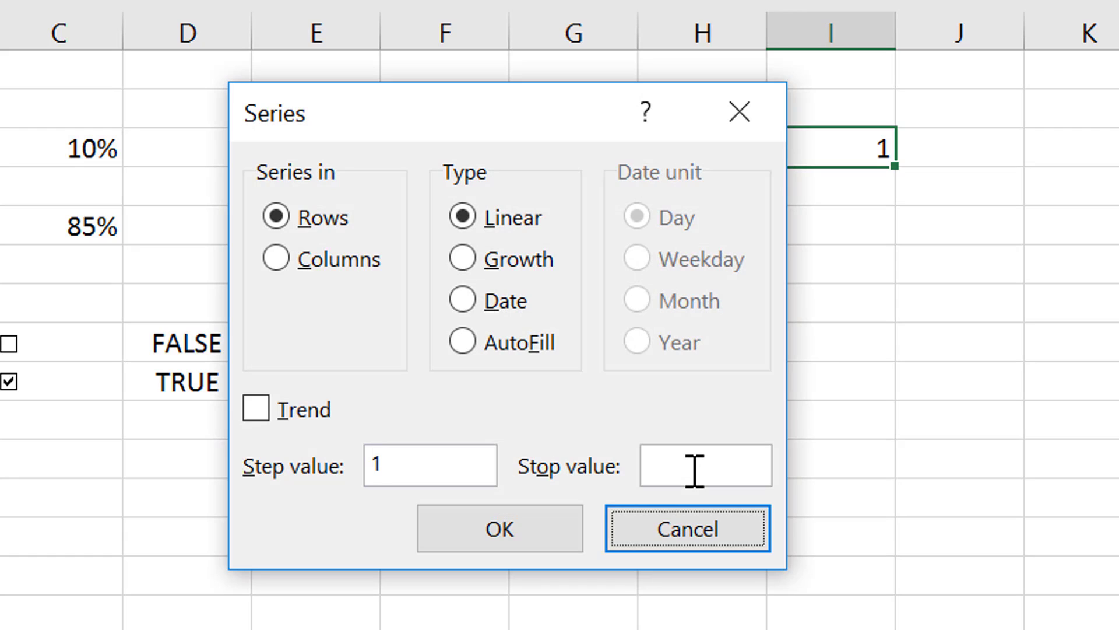
{"action": "key", "text": "Tab"}
{"action": "key", "text": "Down"}
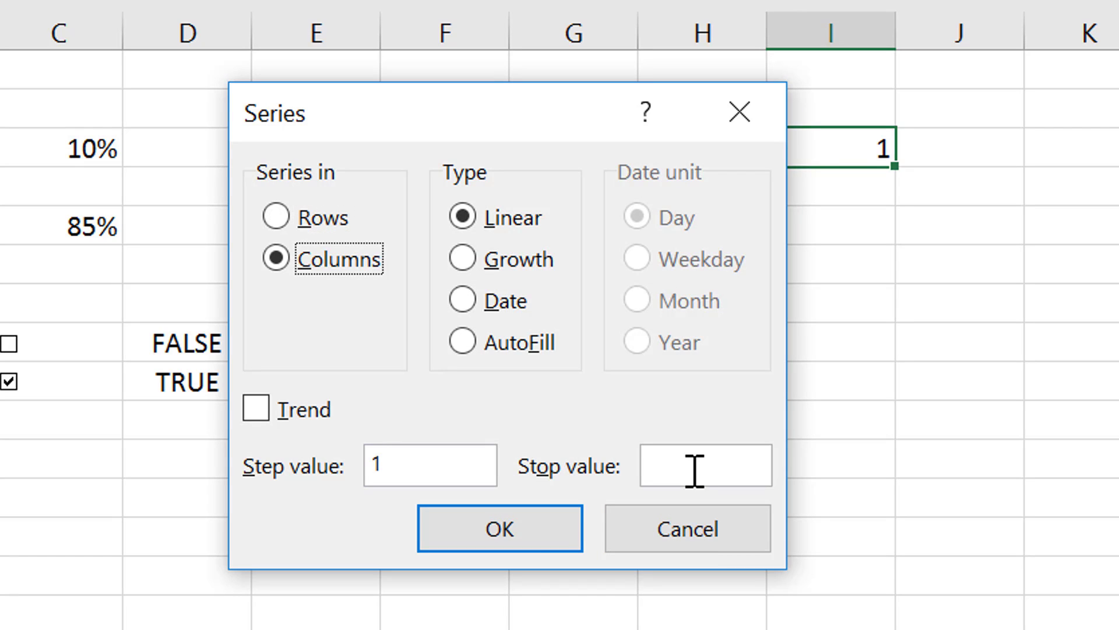
{"action": "key", "text": "Tab"}
{"action": "key", "text": "Tab"}
{"action": "key", "text": "Tab"}
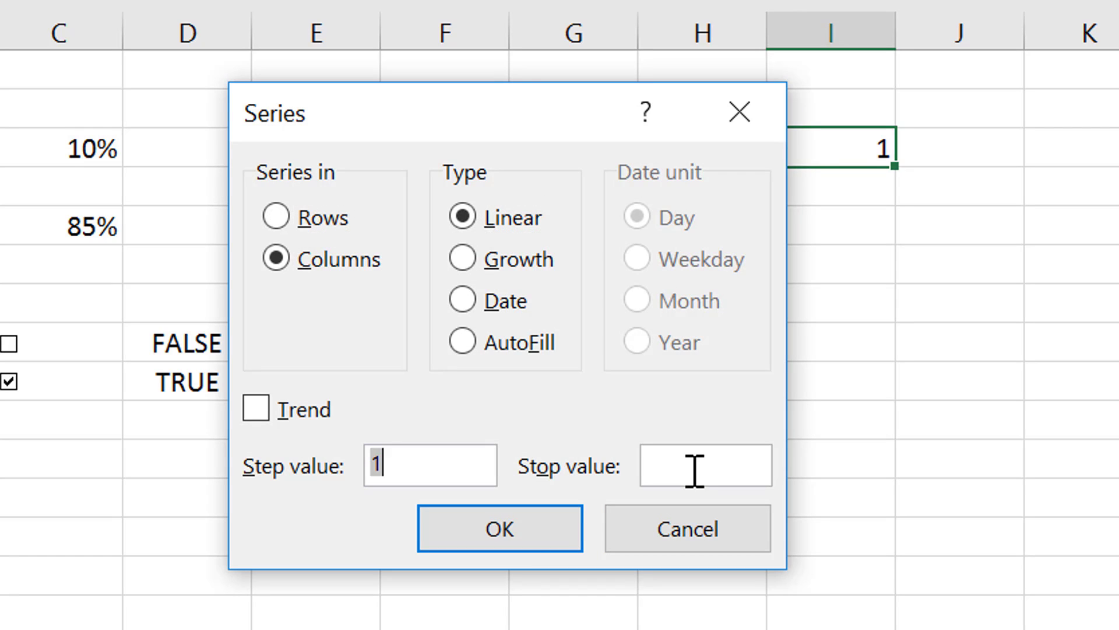
{"action": "type", "text": "15"}
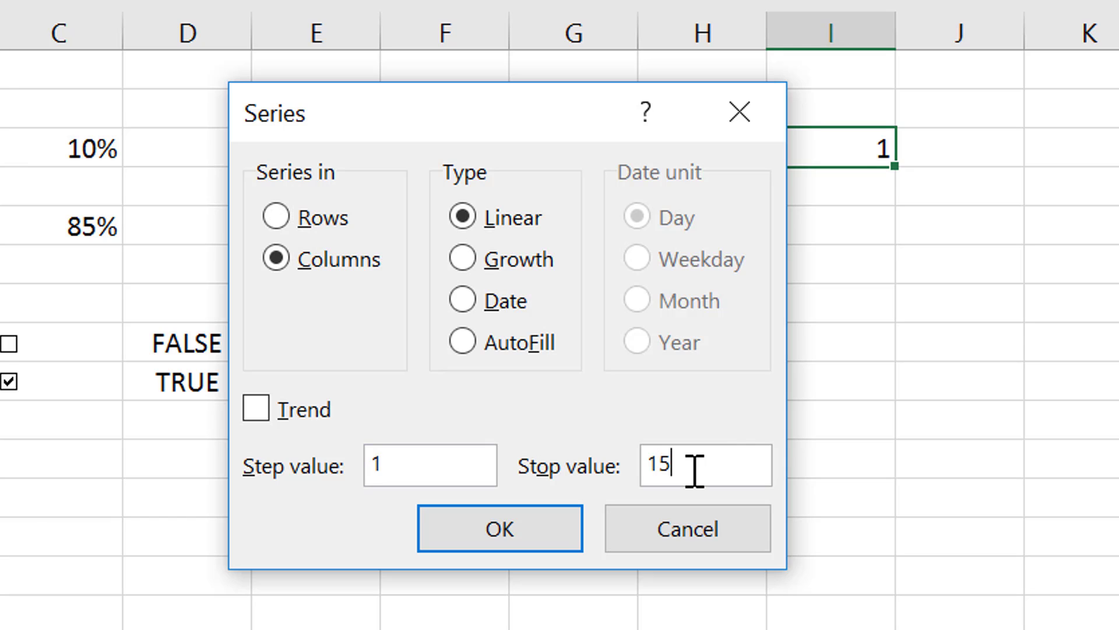
{"action": "key", "text": "Return"}
Step: In J3, enter =MATCH(I3;Database!J:J;0) to find each counter's database row, and fill it down beside the number list through 15
{"action": "key", "text": "Up"}
{"action": "key", "text": "Right"}
{"action": "key", "text": "Down"}
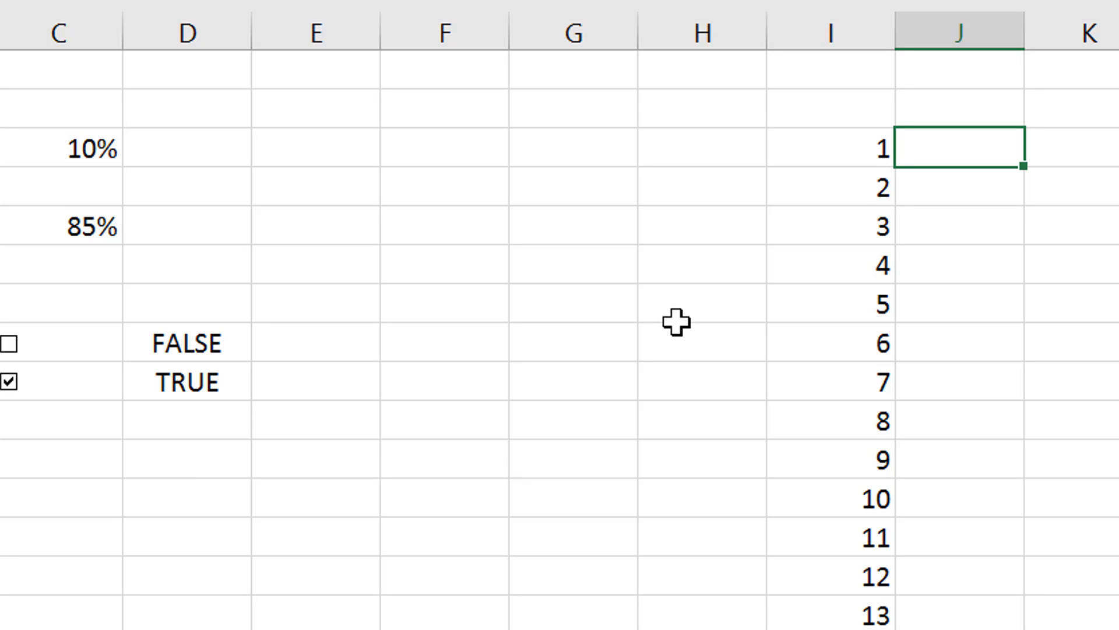
{"action": "type", "text": "=m"}
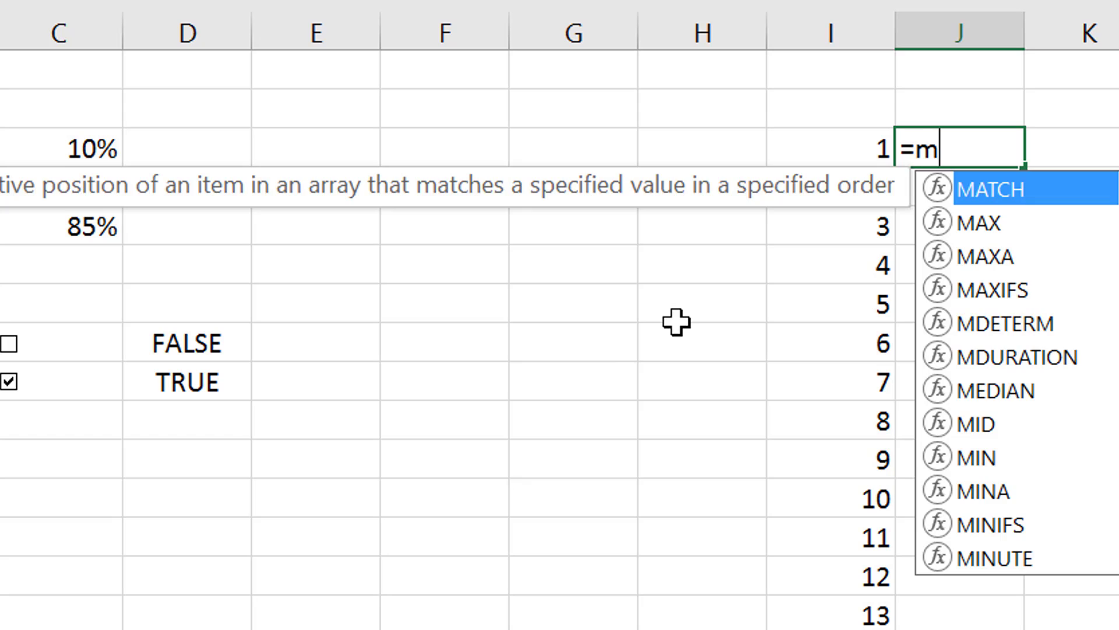
{"action": "key", "text": "Tab"}
{"action": "key", "text": "Left"}
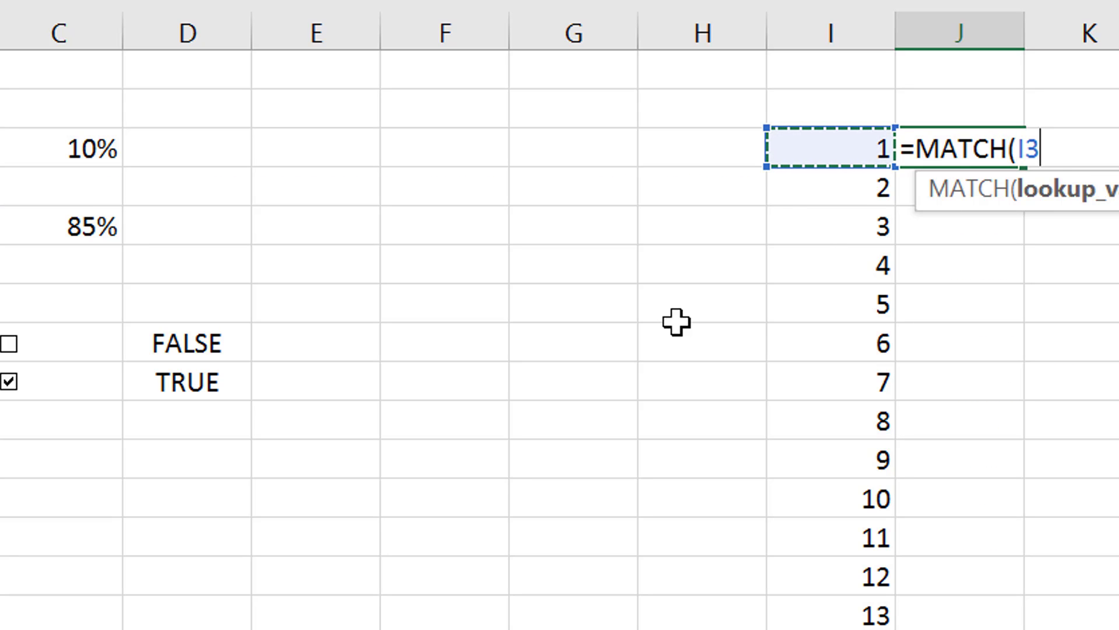
{"action": "type", "text": ";"}
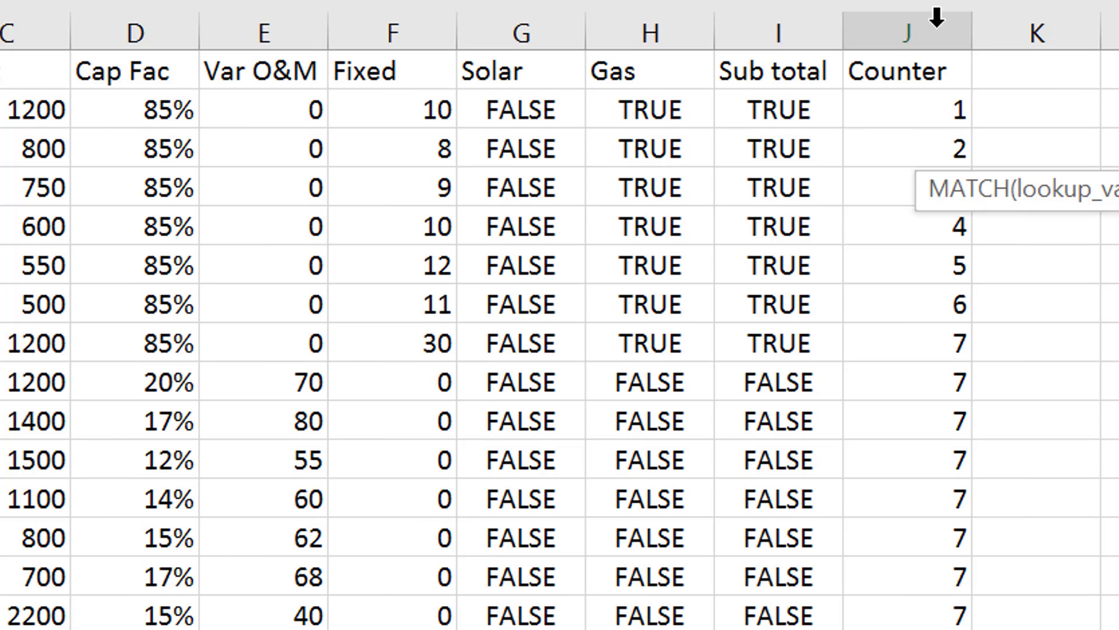
{"action": "left_click", "coordinate": [932, 23]}
{"action": "key", "text": "ctrl+c"}
{"action": "type", "text": ";"}
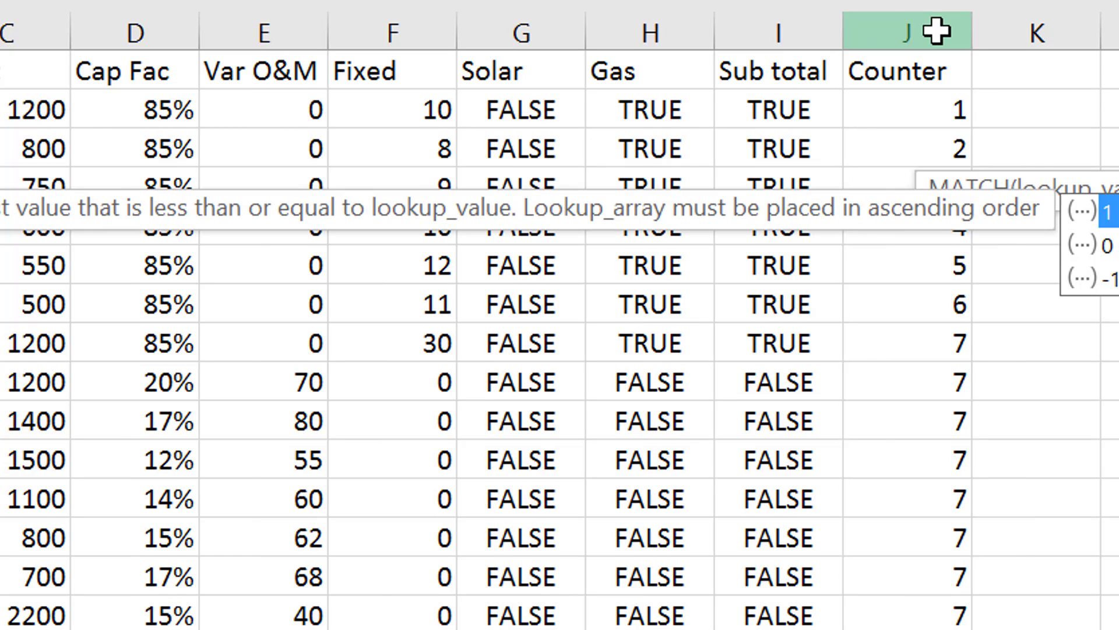
{"action": "type", "text": "0"}
{"action": "key", "text": "Return"}
{"action": "key", "text": "Up"}
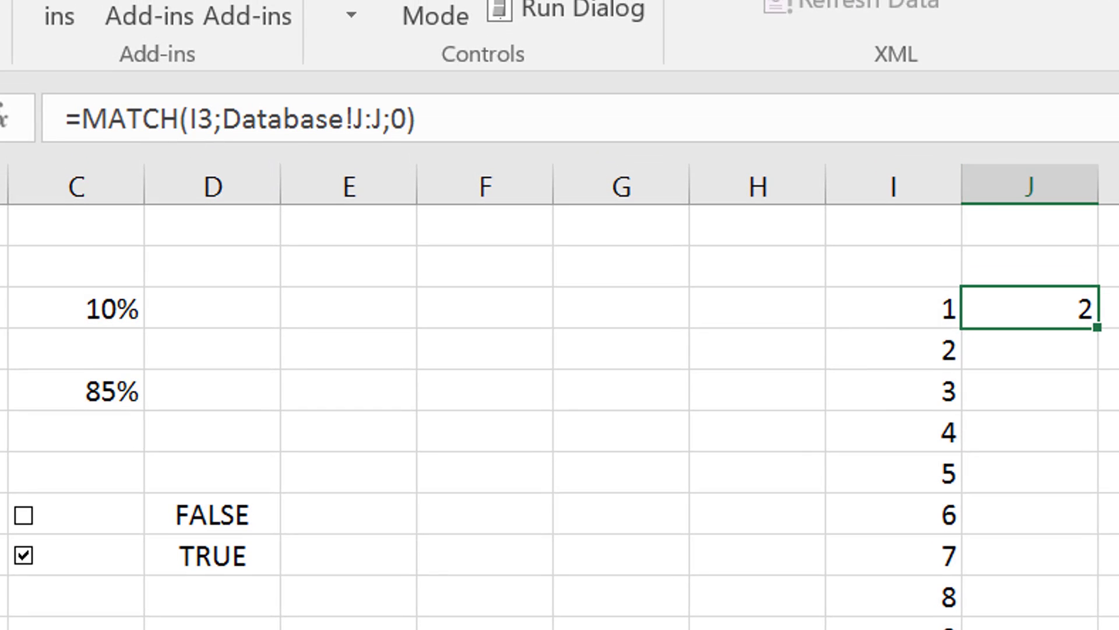
{"action": "double_click", "coordinate": [1098, 328]}
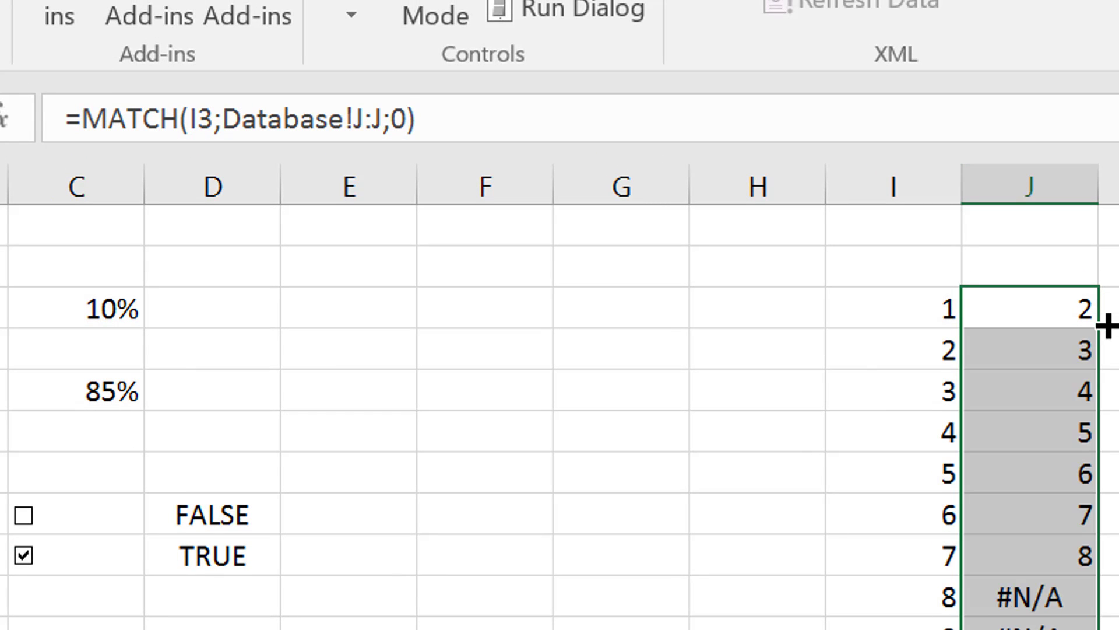
Step: Go down the MATCH results in column J and compare them with the numbers in column I
{"action": "key", "text": "Down"}
{"action": "key", "text": "Down"}
{"action": "key", "text": "Down"}
{"action": "key", "text": "Down"}
{"action": "key", "text": "Down"}
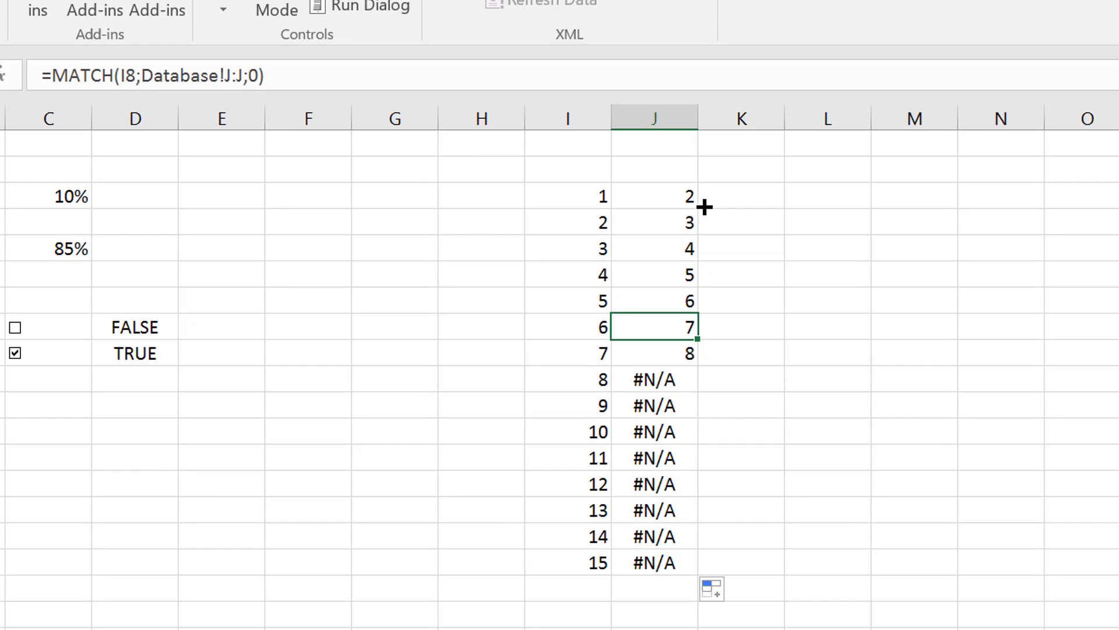
{"action": "key", "text": "Down"}
{"action": "key", "text": "Down"}
Step: Insert four blank rows at the top of the sheet, above the number list
{"action": "key", "text": "Up"}
{"action": "key", "text": "Up"}
{"action": "key", "text": "Up"}
{"action": "key", "text": "Up"}
{"action": "key", "text": "Up"}
{"action": "key", "text": "Up"}
{"action": "key", "text": "Up"}
{"action": "key", "text": "Up"}
{"action": "key", "text": "Up"}
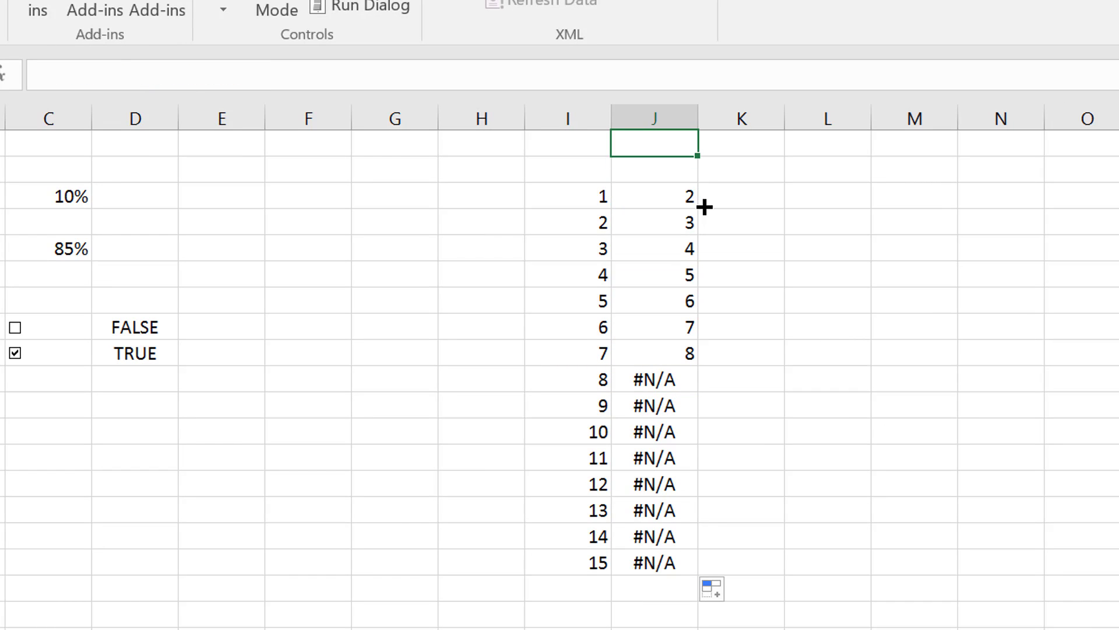
{"action": "key", "text": "shift+space"}
{"action": "key", "text": "ctrl+plus"}
{"action": "key", "text": "ctrl+plus"}
{"action": "key", "text": "ctrl+plus"}
{"action": "key", "text": "ctrl+plus"}
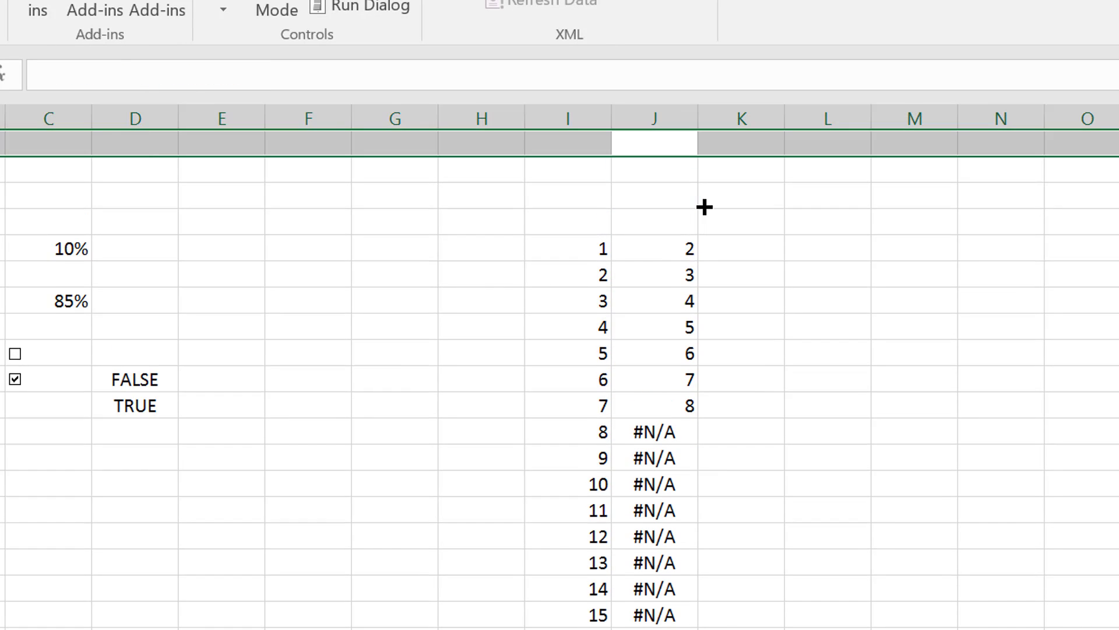
Step: Enter the label "Max" in I2 and insert four blank rows above it
{"action": "key", "text": "Left"}
{"action": "key", "text": "Down"}
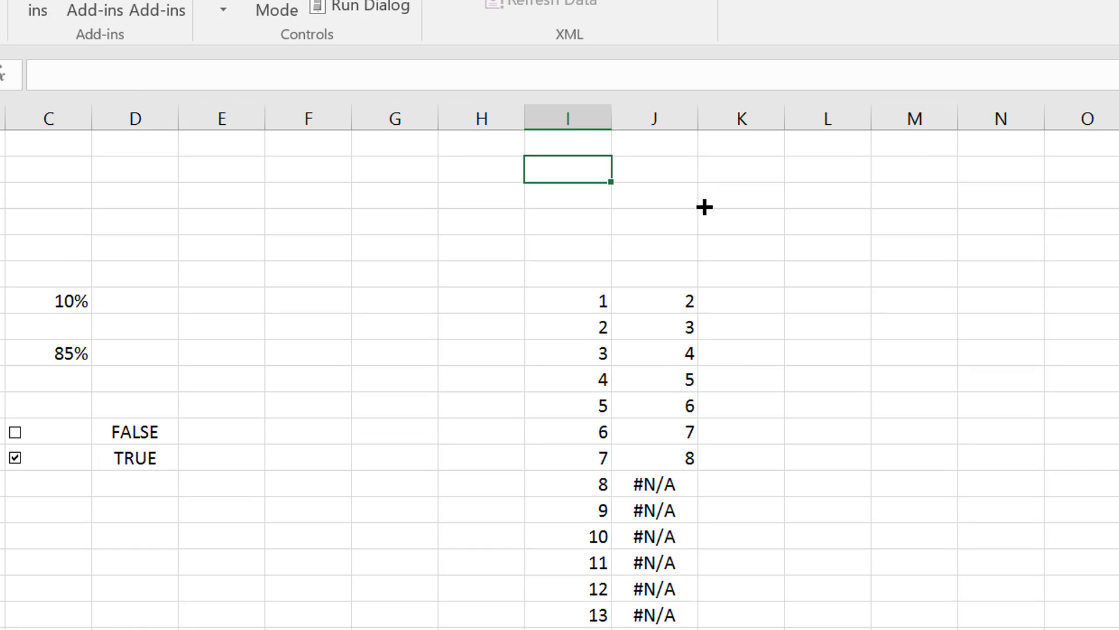
{"action": "type", "text": "Max"}
{"action": "key", "text": "shift+space"}
{"action": "type", "text": "+"}
{"action": "key", "text": "Escape"}
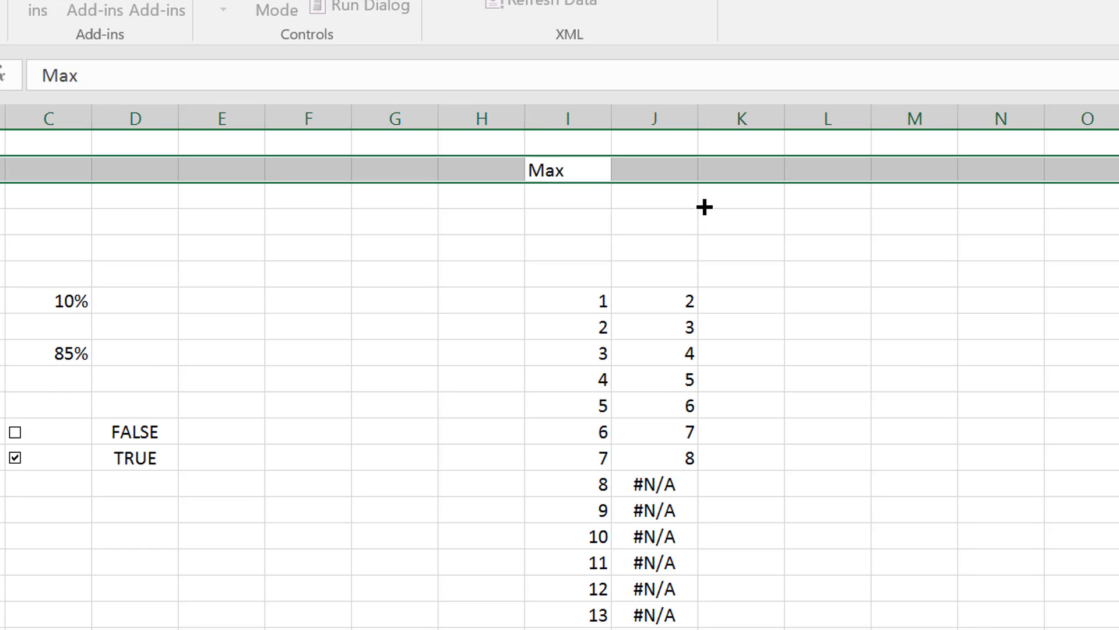
{"action": "key", "text": "ctrl+plus"}
{"action": "key", "text": "ctrl+plus"}
{"action": "key", "text": "ctrl+plus"}
{"action": "key", "text": "ctrl+plus"}
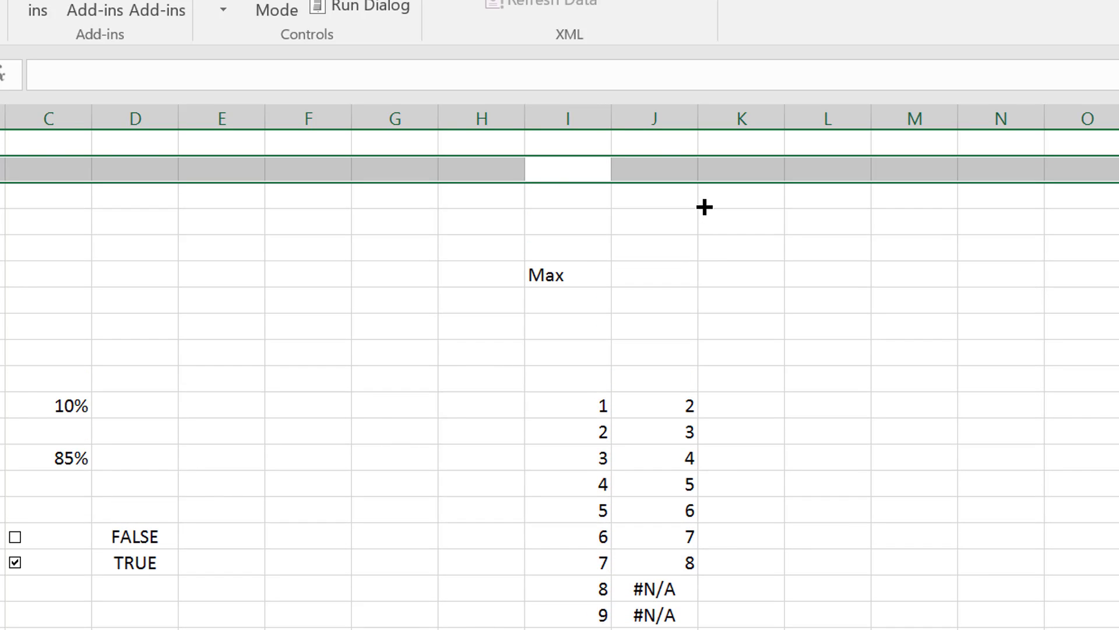
Step: Enter the label "Length" in I6 and the maximum of the Counter column, =MAX(Database!J:J), in J6
{"action": "key", "text": "Down"}
{"action": "key", "text": "Down"}
{"action": "key", "text": "Down"}
{"action": "key", "text": "Down"}
{"action": "type", "text": "Length"}
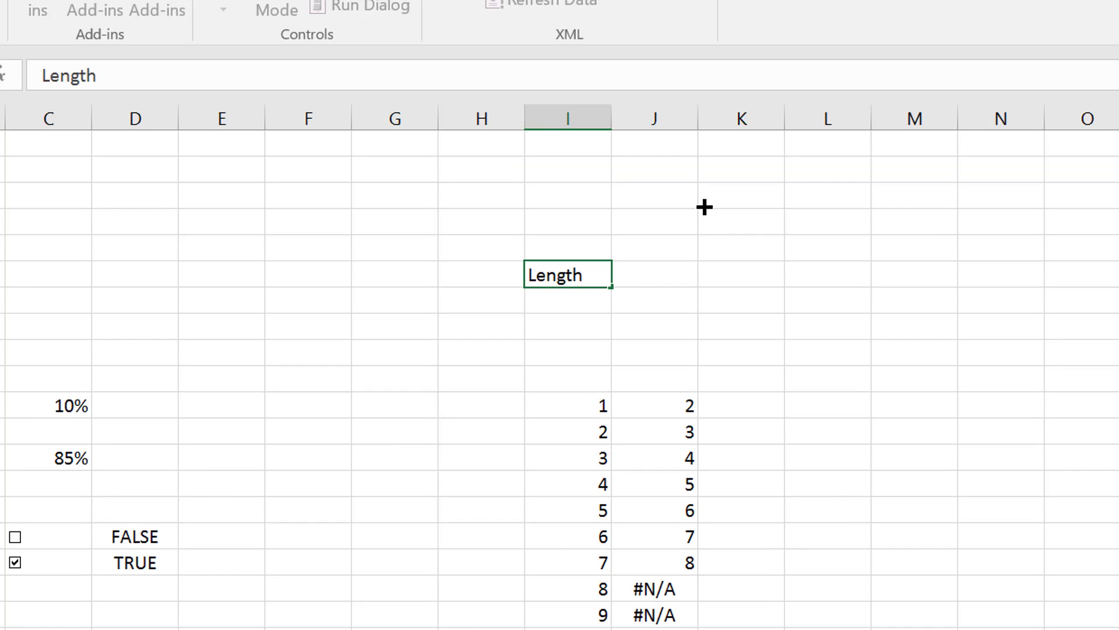
{"action": "key", "text": "Return"}
{"action": "key", "text": "Up"}
{"action": "key", "text": "Right"}
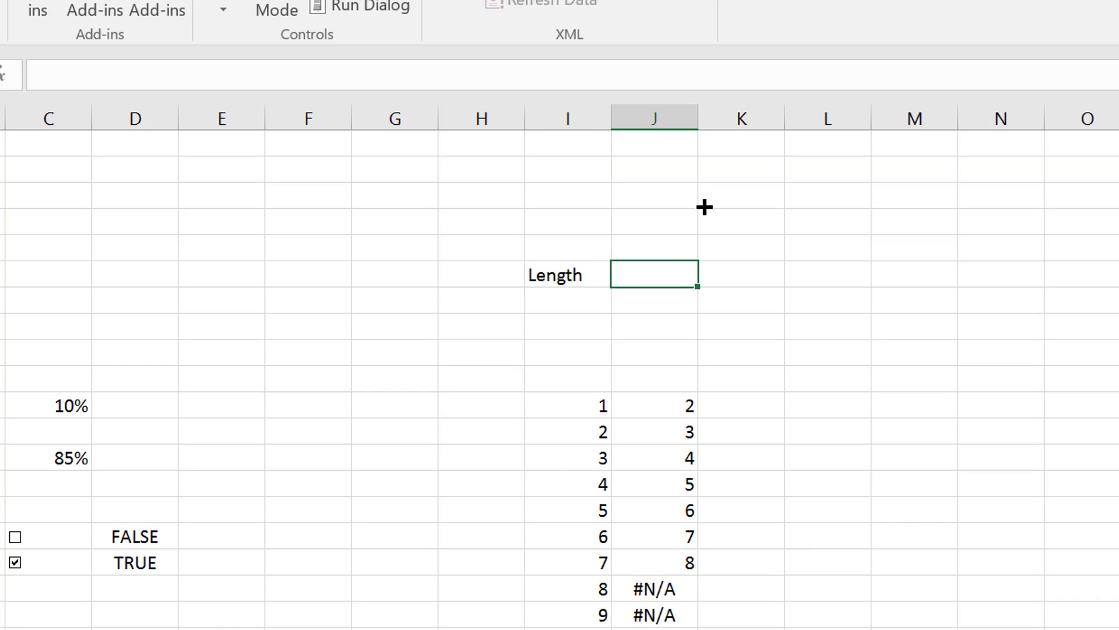
{"action": "type", "text": "=max("}
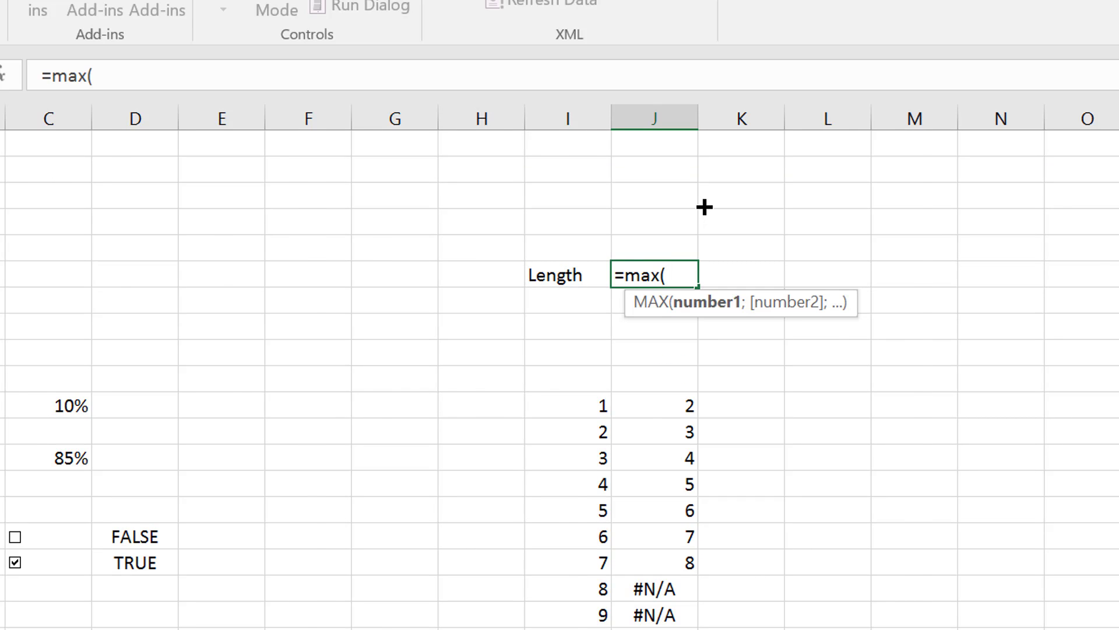
{"action": "key", "text": "ctrl+Page_Up"}
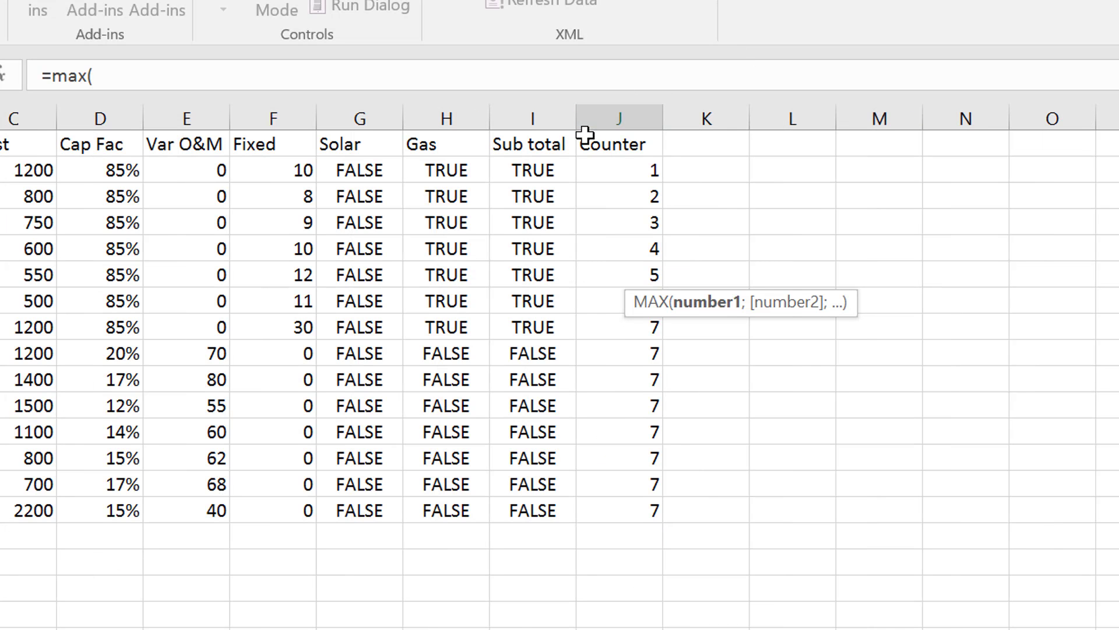
{"action": "left_click", "coordinate": [603, 121]}
{"action": "key", "text": "Return"}
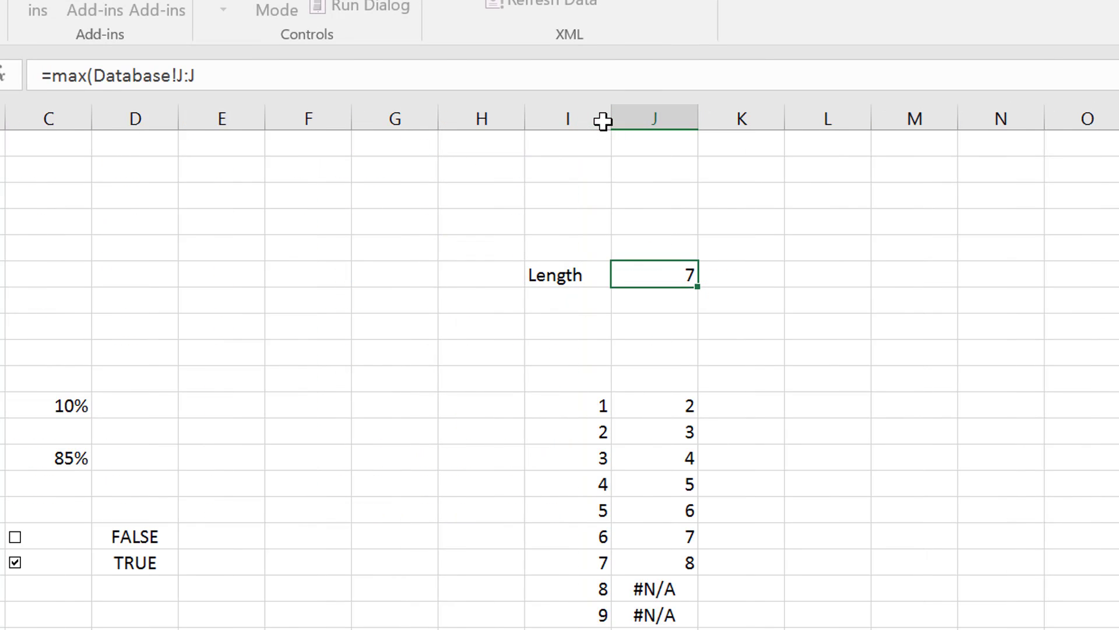
Step: Enter the label "Row" in I3 and the value 0 in J3
{"action": "key", "text": "Up"}
{"action": "key", "text": "Up"}
{"action": "key", "text": "Up"}
{"action": "key", "text": "Up"}
{"action": "key", "text": "Left"}
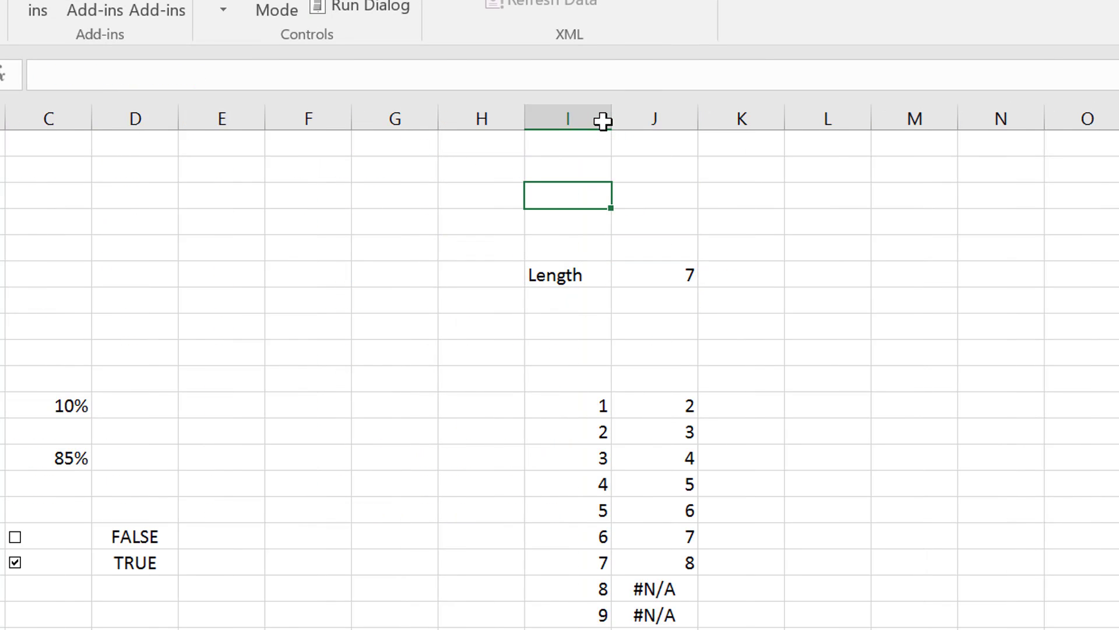
{"action": "type", "text": "Row"}
{"action": "key", "text": "Return"}
{"action": "key", "text": "Up"}
{"action": "key", "text": "Right"}
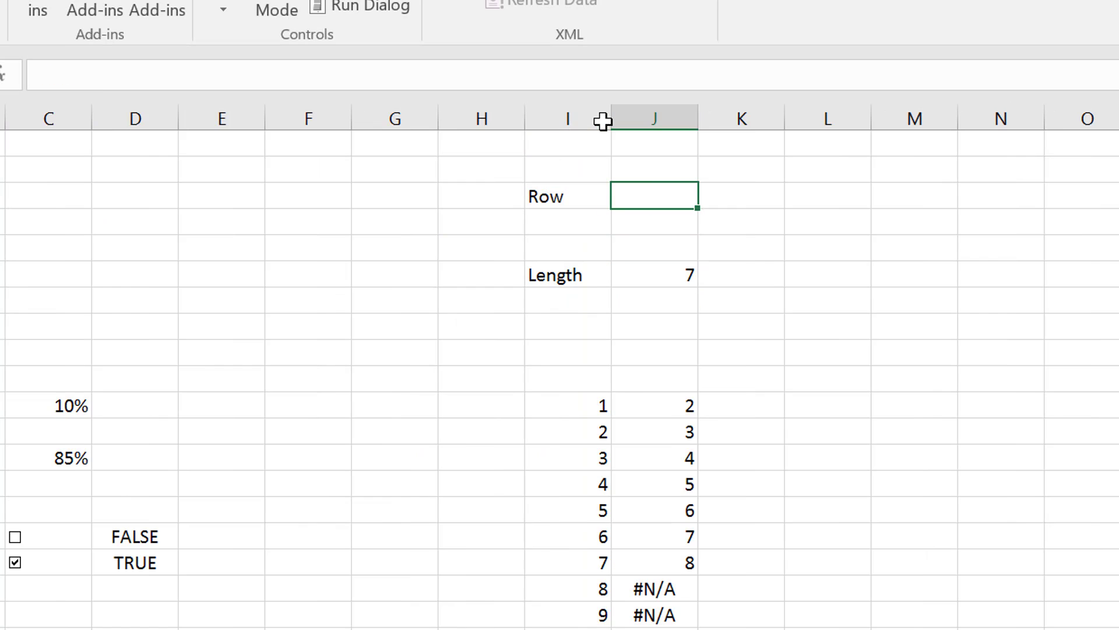
{"action": "type", "text": "0"}
{"action": "key", "text": "Return"}
Step: Enter the label "Col" in I4 and the value 0 in J4
{"action": "key", "text": "Left"}
{"action": "type", "text": "Col"}
{"action": "key", "text": "Return"}
{"action": "key", "text": "Up"}
{"action": "key", "text": "Right"}
{"action": "type", "text": "0"}
{"action": "key", "text": "Return"}
Step: Delete the blank row between Col and Length, and enter the label "Width" below Length
{"action": "key", "text": "Left"}
{"action": "key", "text": "shift+space"}
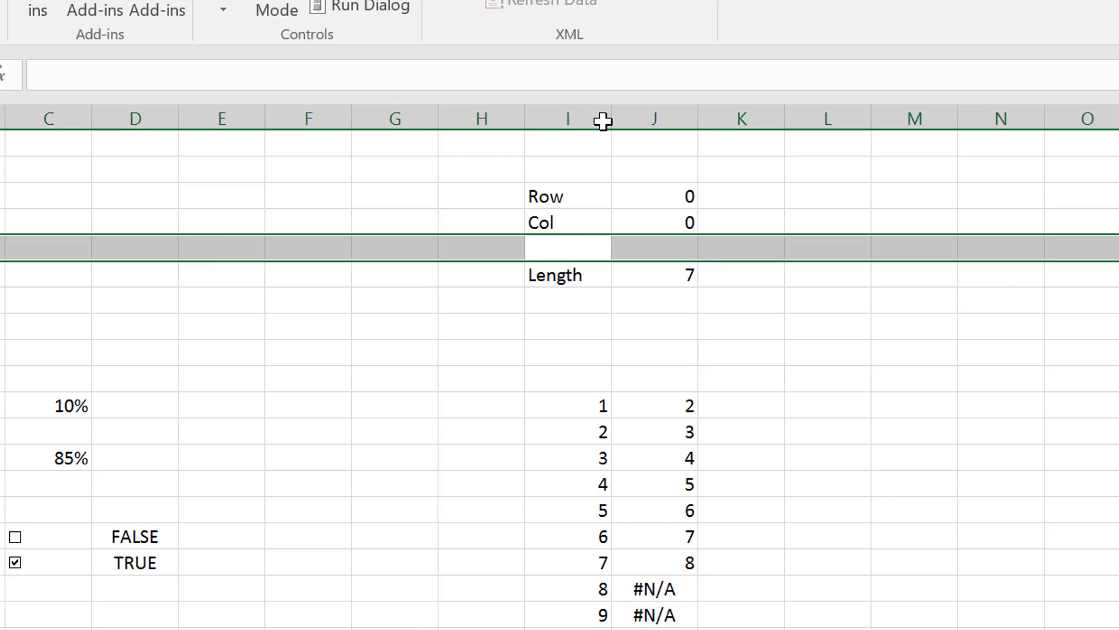
{"action": "key", "text": "ctrl+minus"}
{"action": "key", "text": "Down"}
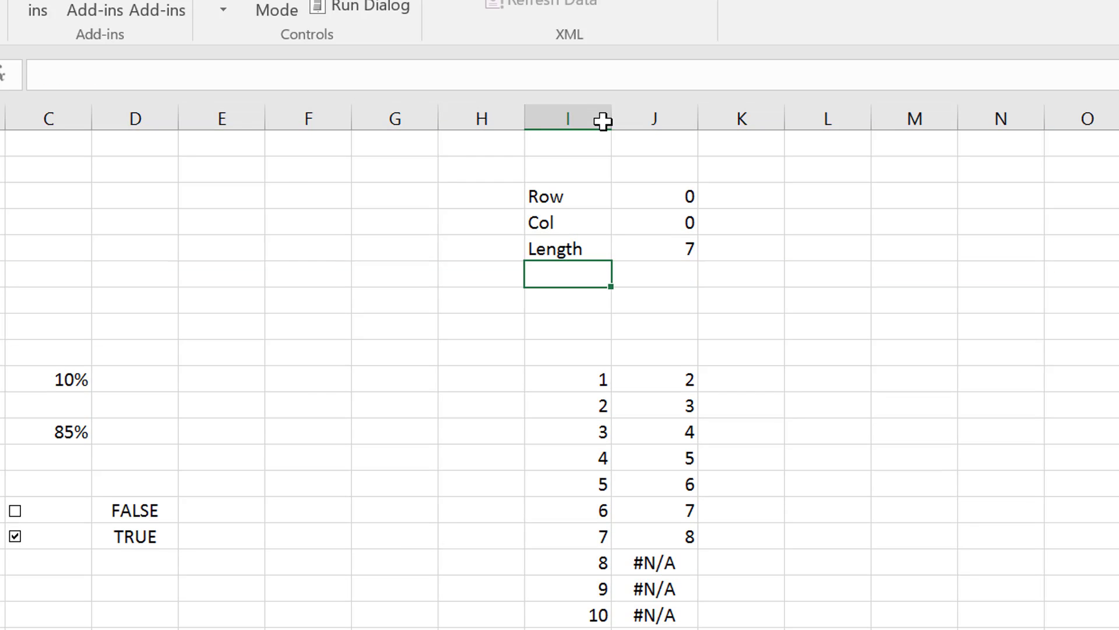
{"action": "type", "text": "Width"}
{"action": "key", "text": "Return"}
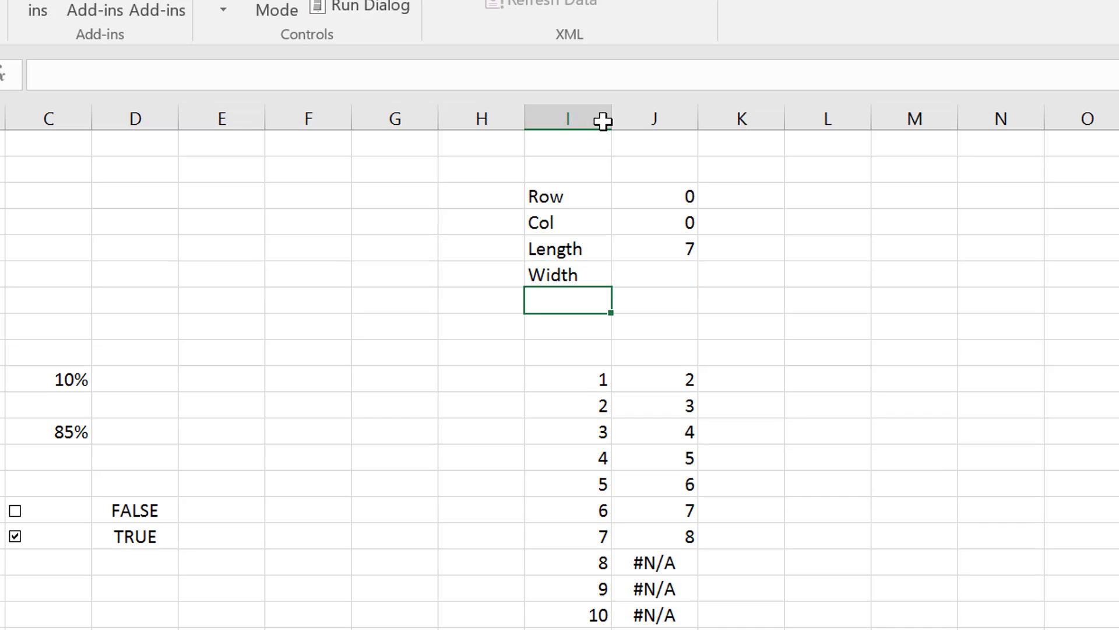
Step: Enter the value 1 for Width in J6
{"action": "key", "text": "Up"}
{"action": "key", "text": "Right"}
{"action": "type", "text": "1"}
{"action": "key", "text": "Return"}
{"action": "key", "text": "Up"}
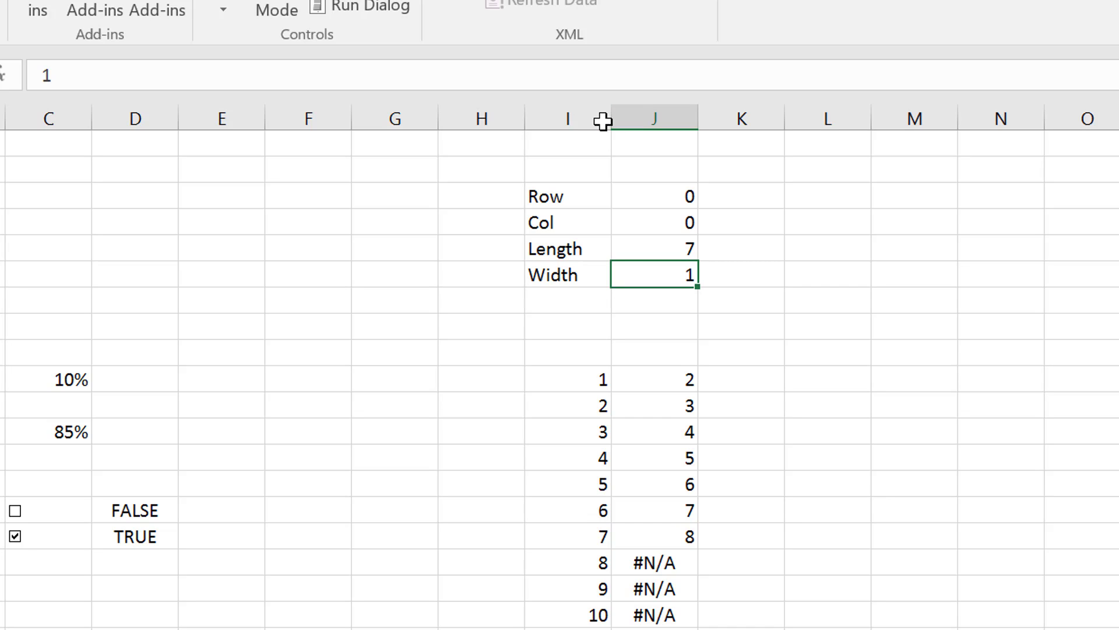
{"action": "key", "text": "Down"}
{"action": "key", "text": "Down"}
{"action": "key", "text": "Down"}
{"action": "key", "text": "Down"}
{"action": "key", "text": "Down"}
{"action": "key", "text": "Down"}
{"action": "key", "text": "Down"}
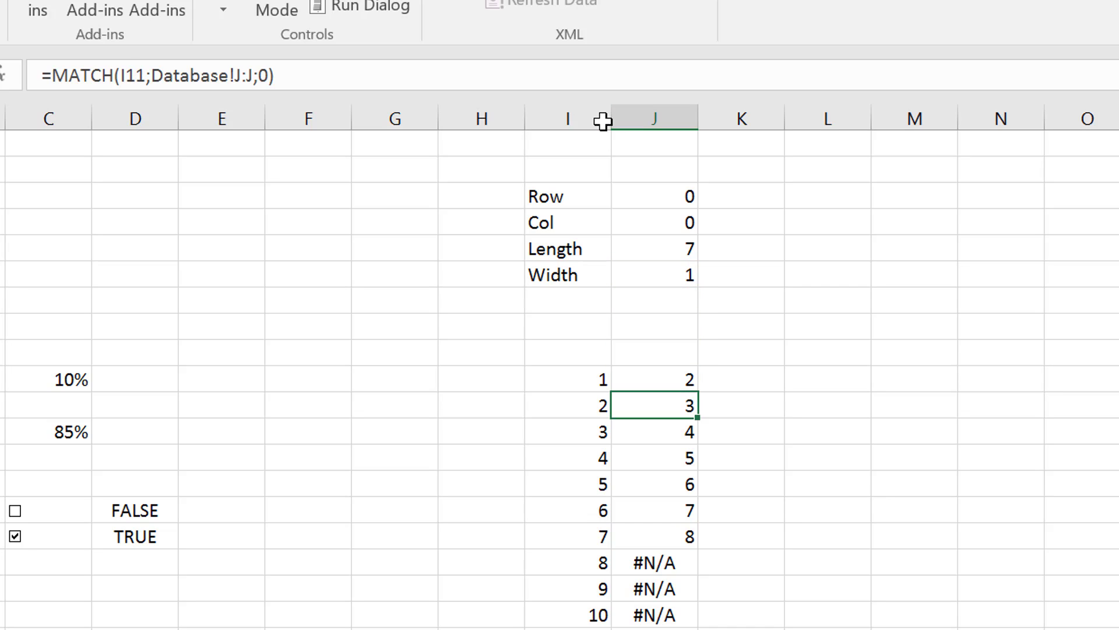
{"action": "key", "text": "Up"}
{"action": "key", "text": "Up"}
{"action": "key", "text": "Up"}
{"action": "key", "text": "Up"}
{"action": "key", "text": "Down"}
{"action": "key", "text": "Right"}
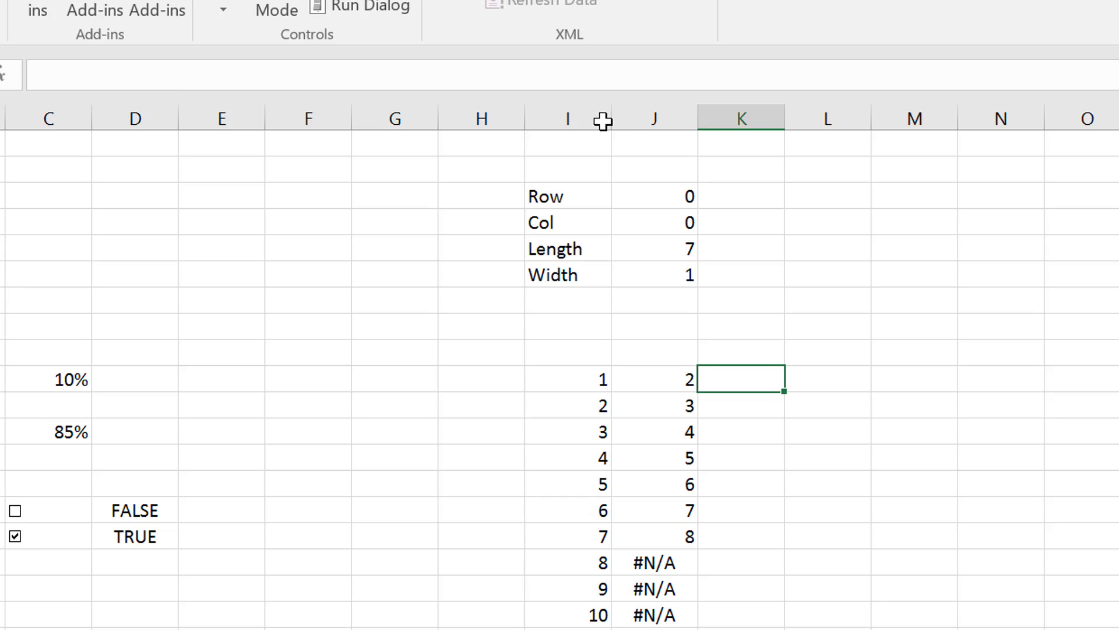
{"action": "type", "text": "="}
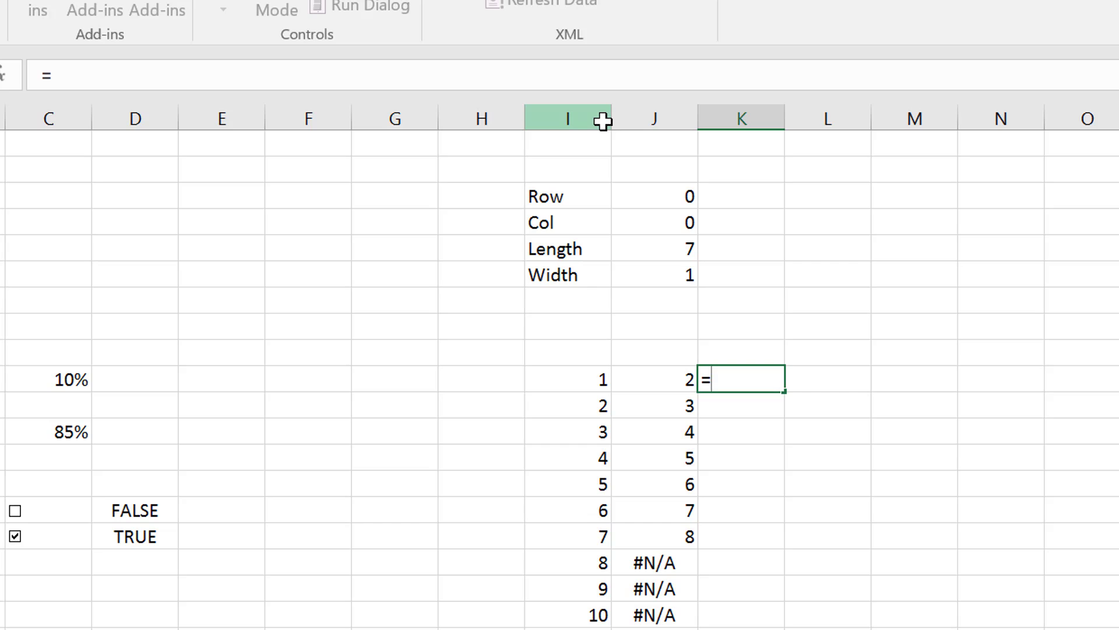
{"action": "type", "text": "i"}
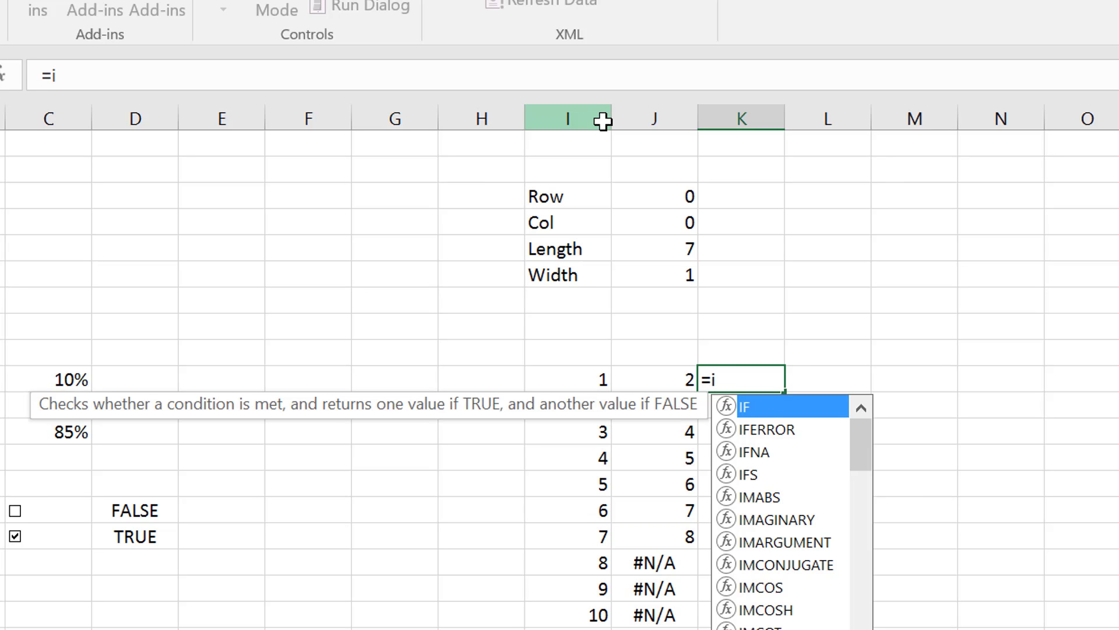
{"action": "type", "text": "n"}
{"action": "key", "text": "Tab"}
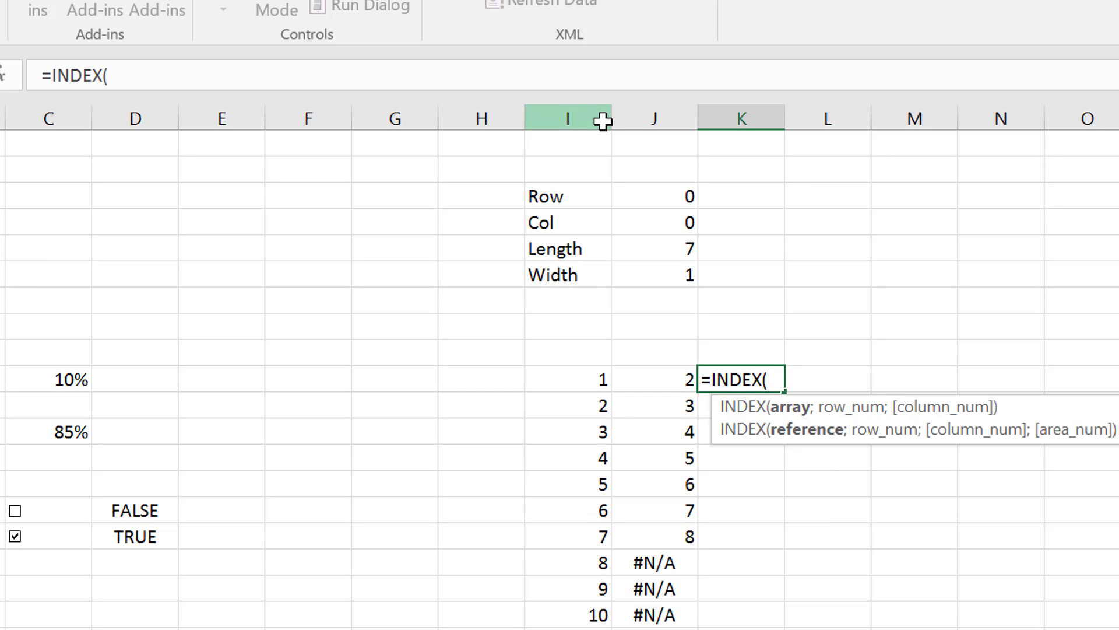
{"action": "key", "text": "ctrl+Page_Down"}
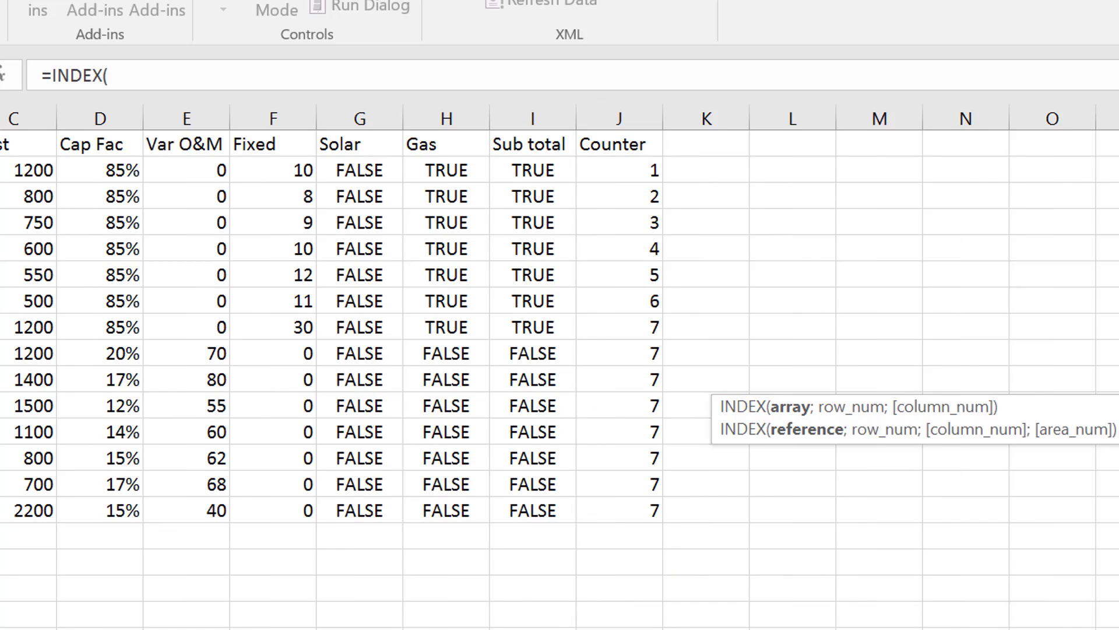
{"action": "key", "text": "ctrl+space"}
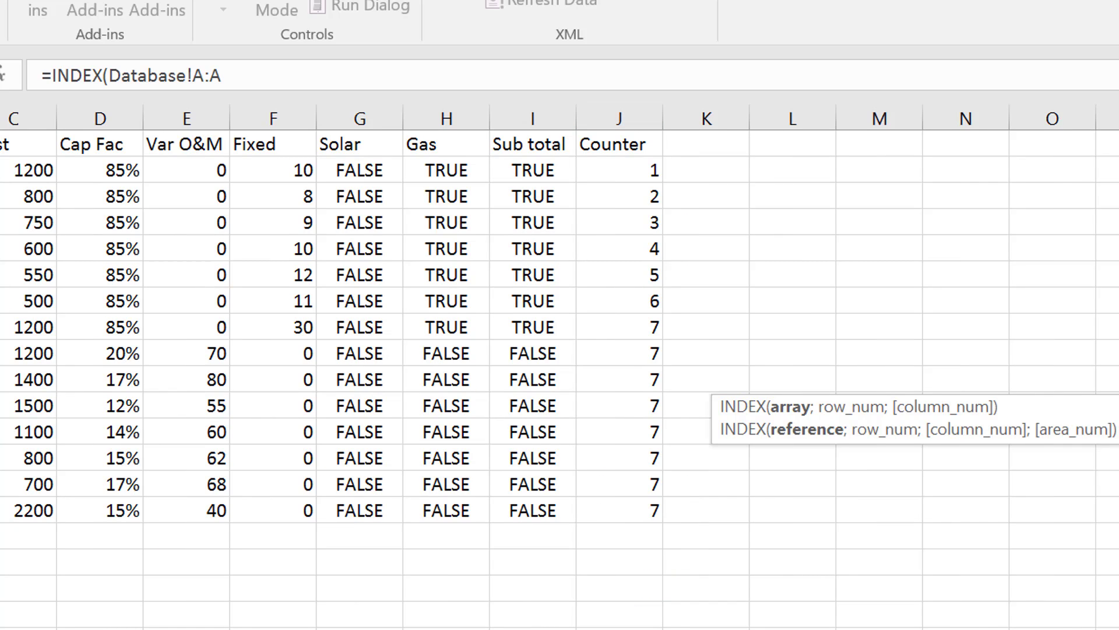
{"action": "type", "text": ";"}
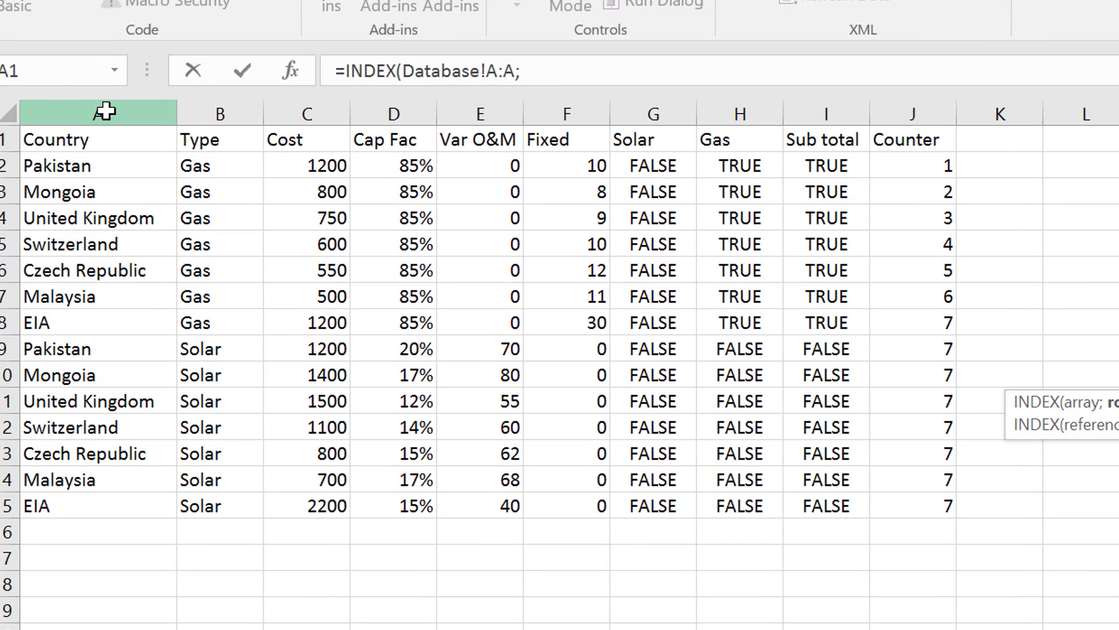
{"action": "key", "text": "ctrl+Page_Up"}
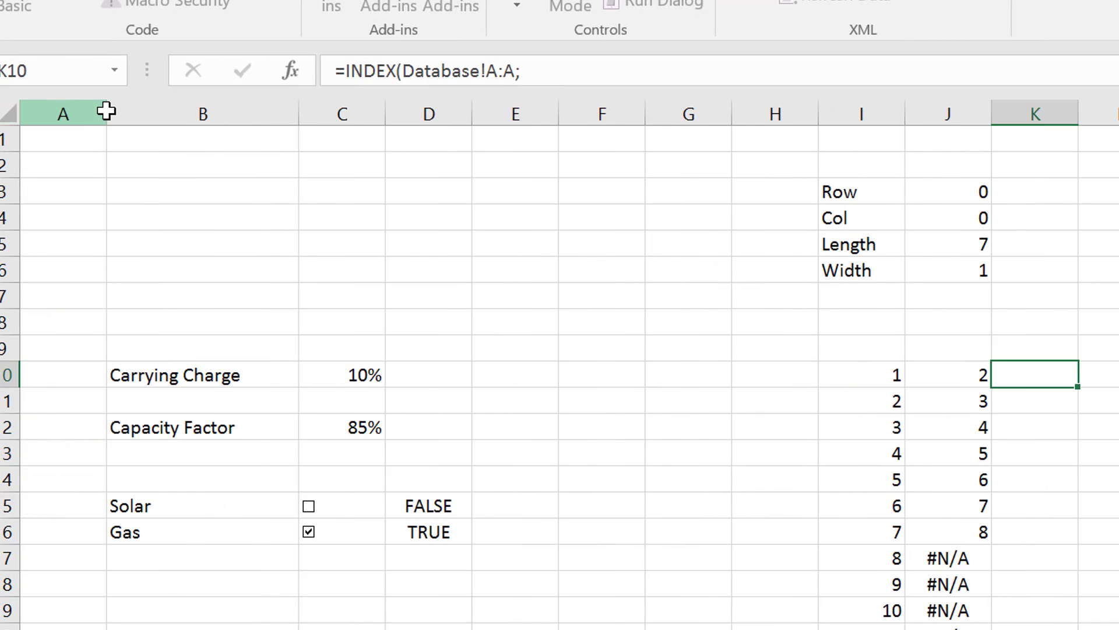
{"action": "key", "text": "Escape"}
Step: Add the header "X-axis" in K1 of the Database sheet, next to Counter
{"action": "key", "text": "ctrl+Page_Down"}
{"action": "key", "text": "Up"}
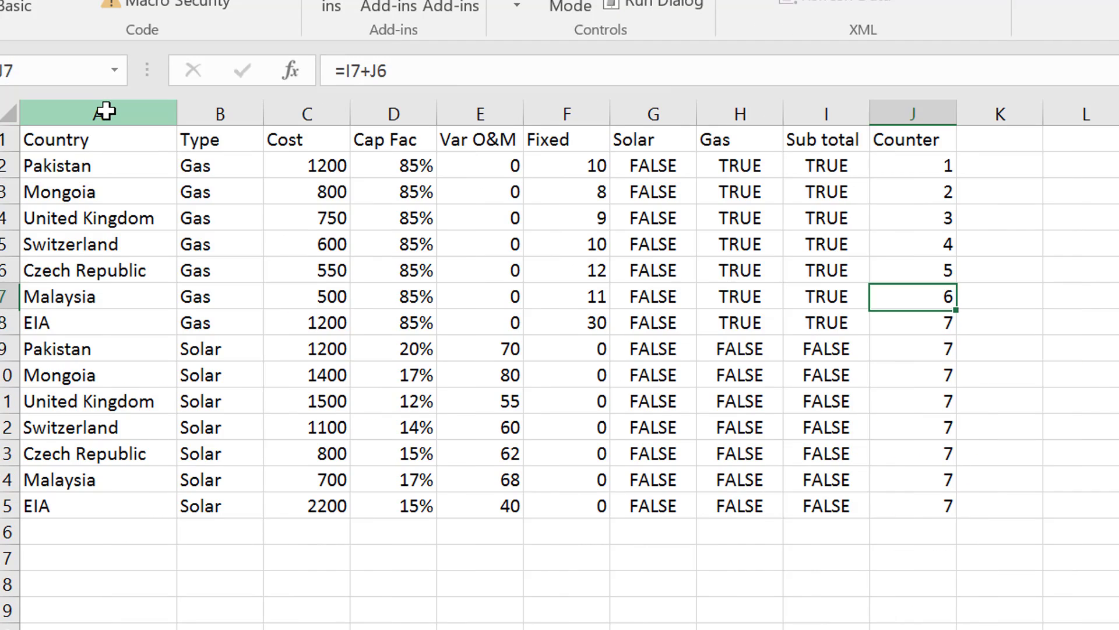
{"action": "key", "text": "ctrl+Up"}
{"action": "key", "text": "Right"}
{"action": "type", "text": "X"}
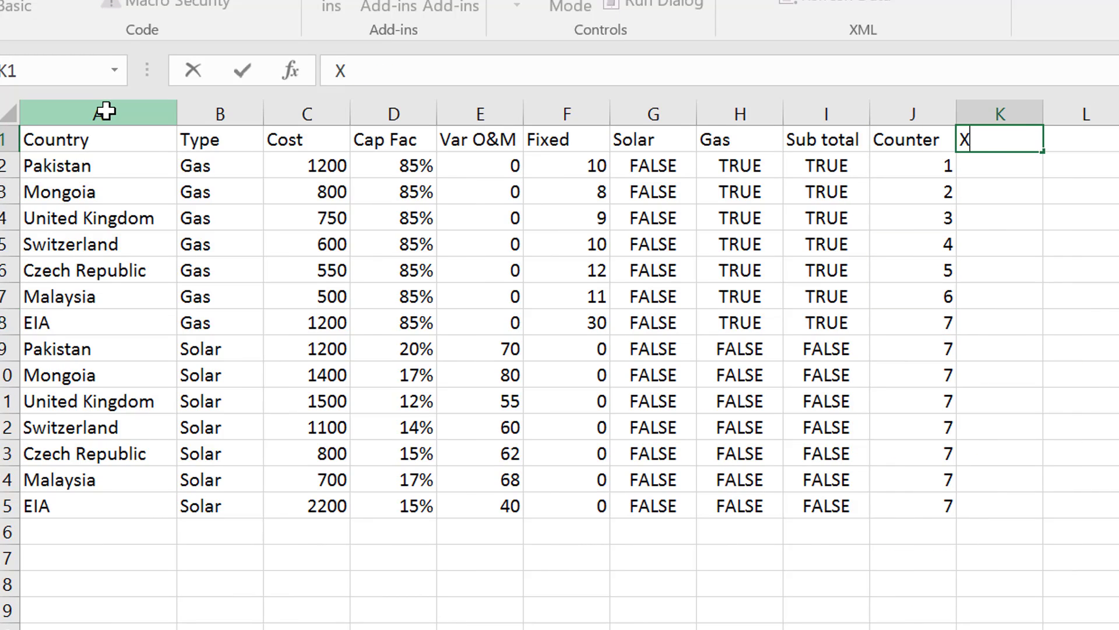
{"action": "type", "text": "-axis"}
{"action": "key", "text": "Return"}
Step: Combine country and type in K2 with =A2&" "&B2 and copy the formula down through the last database row
{"action": "type", "text": "="}
{"action": "key", "text": "Left"}
{"action": "key", "text": "Left"}
{"action": "key", "text": "Left"}
{"action": "key", "text": "Left"}
{"action": "key", "text": "Left"}
{"action": "key", "text": "Left"}
{"action": "key", "text": "Left"}
{"action": "key", "text": "Left"}
{"action": "key", "text": "Left"}
{"action": "key", "text": "Left"}
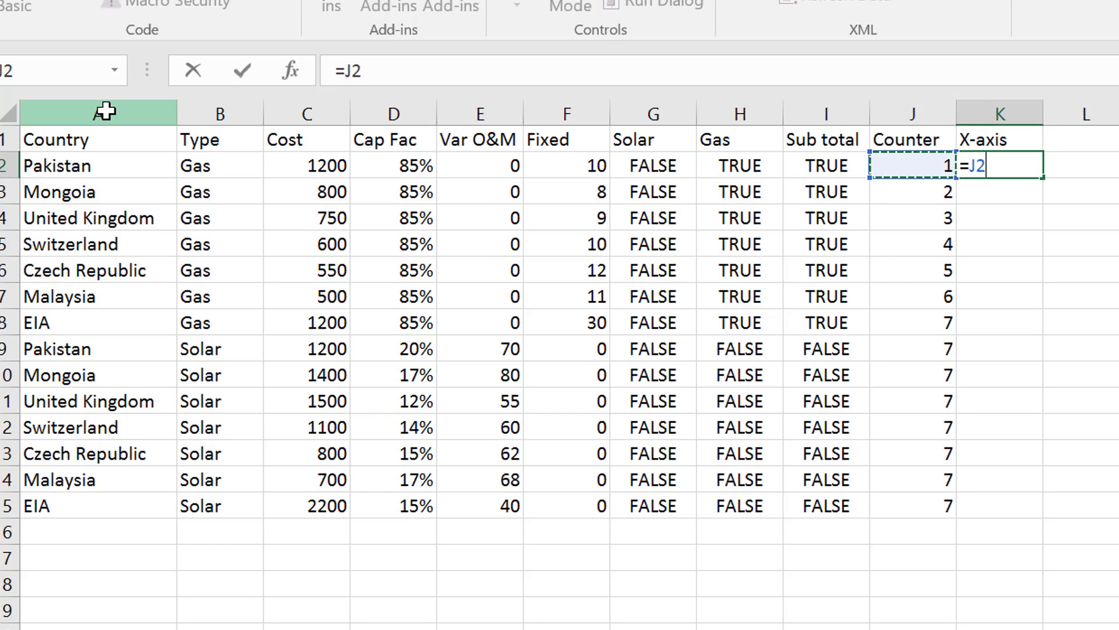
{"action": "type", "text": "&\" \""}
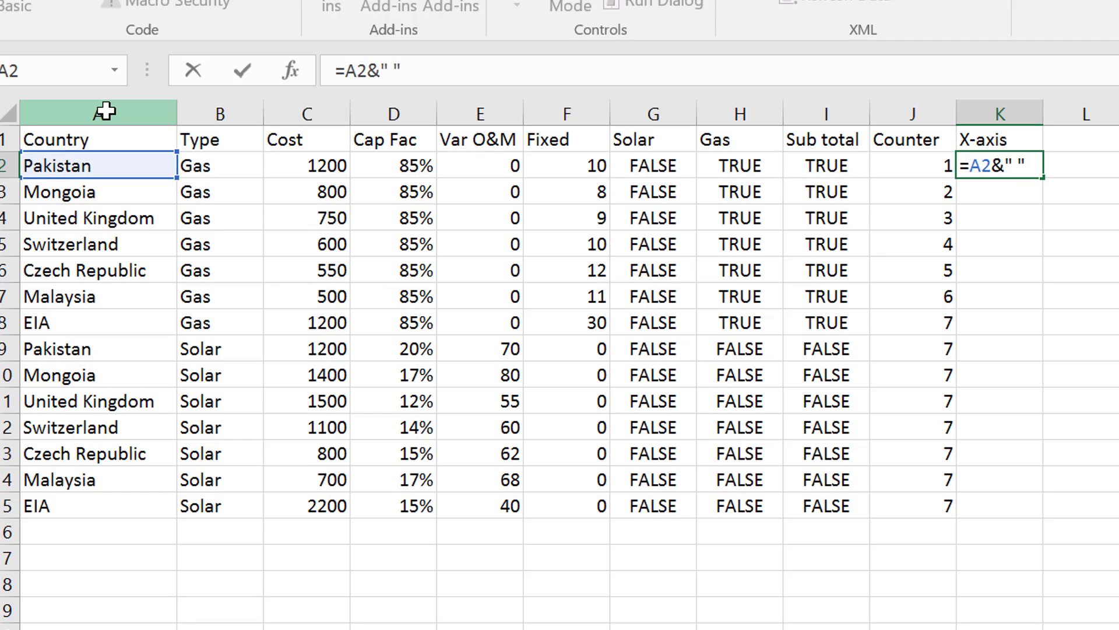
{"action": "type", "text": "&"}
{"action": "key", "text": "Left"}
{"action": "key", "text": "Left"}
{"action": "key", "text": "Left"}
{"action": "key", "text": "Left"}
{"action": "key", "text": "Left"}
{"action": "key", "text": "Left"}
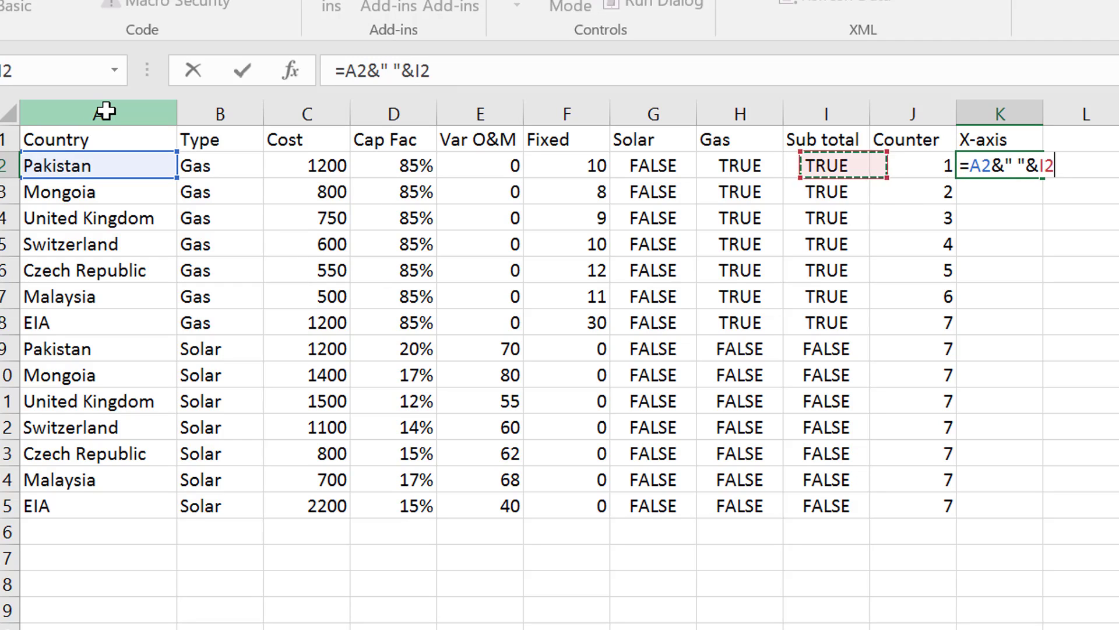
{"action": "key", "text": "Left"}
{"action": "key", "text": "Left"}
{"action": "key", "text": "Left"}
{"action": "key", "text": "Left"}
{"action": "key", "text": "Right"}
{"action": "key", "text": "Return"}
{"action": "key", "text": "Up"}
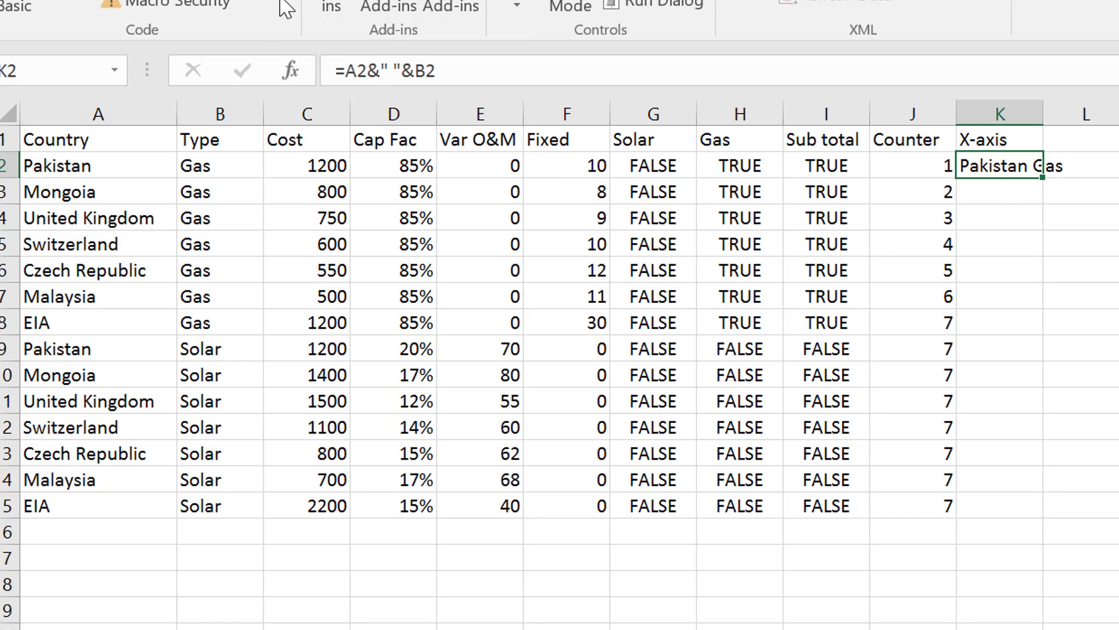
{"action": "double_click", "coordinate": [1042, 180]}
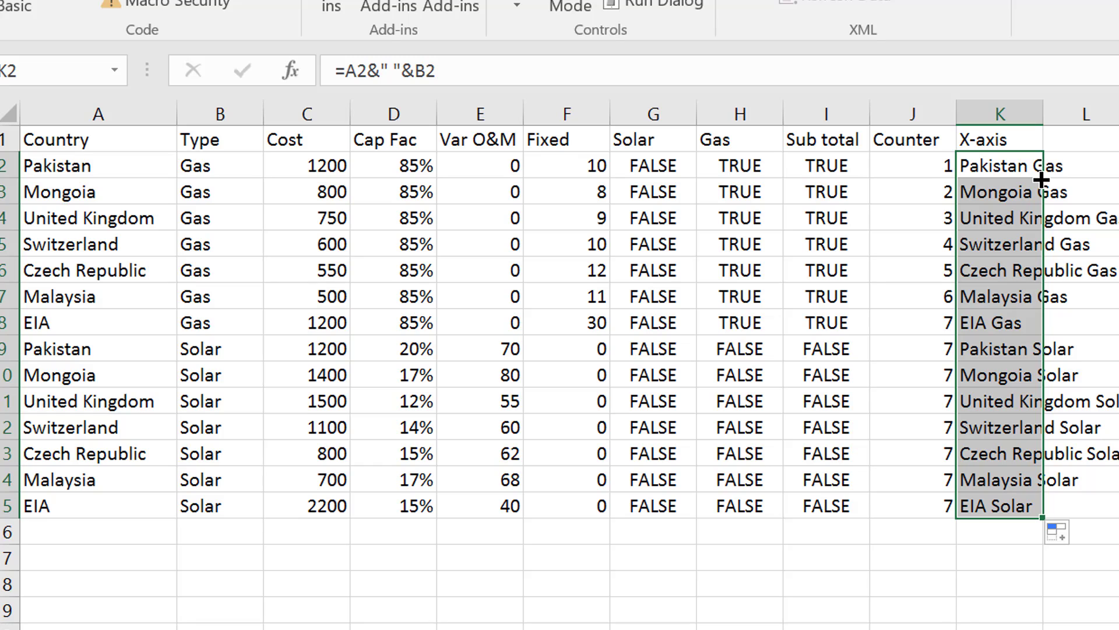
Step: Look up the first X-axis label in K10 of the Assumptions sheet with =INDEX(Database!K:K;Assumptions!J10)
{"action": "key", "text": "ctrl+Page_Up"}
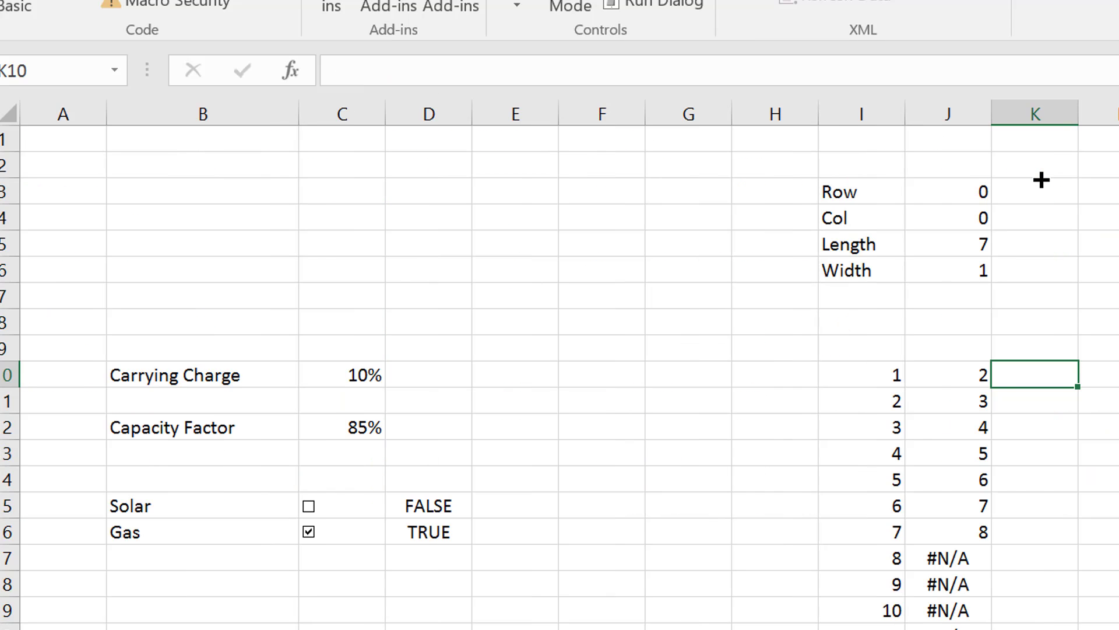
{"action": "type", "text": "="}
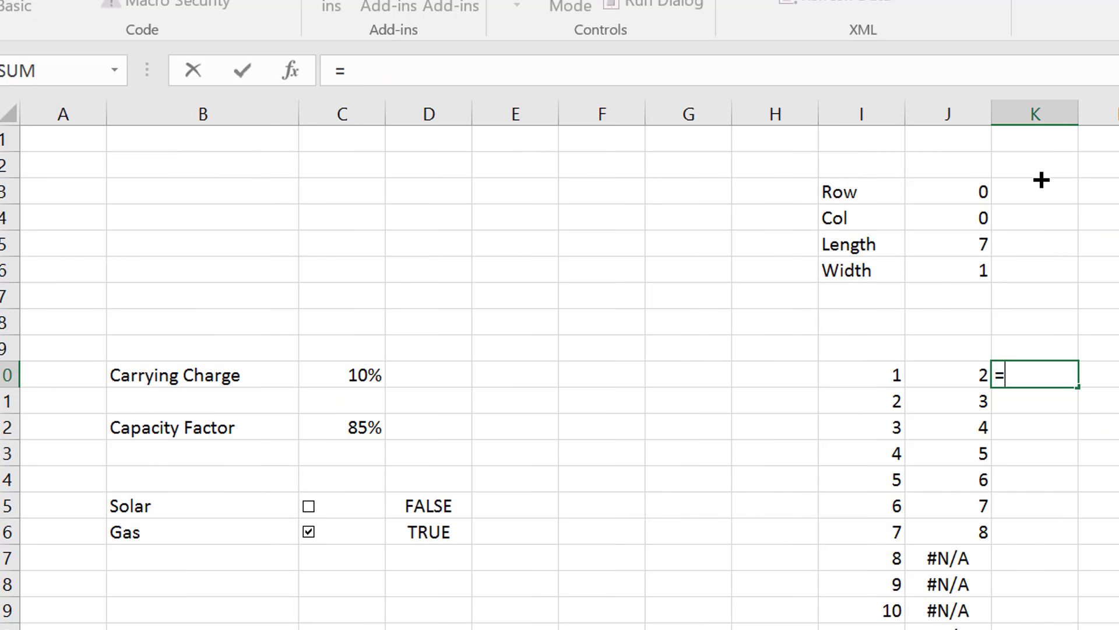
{"action": "type", "text": "in"}
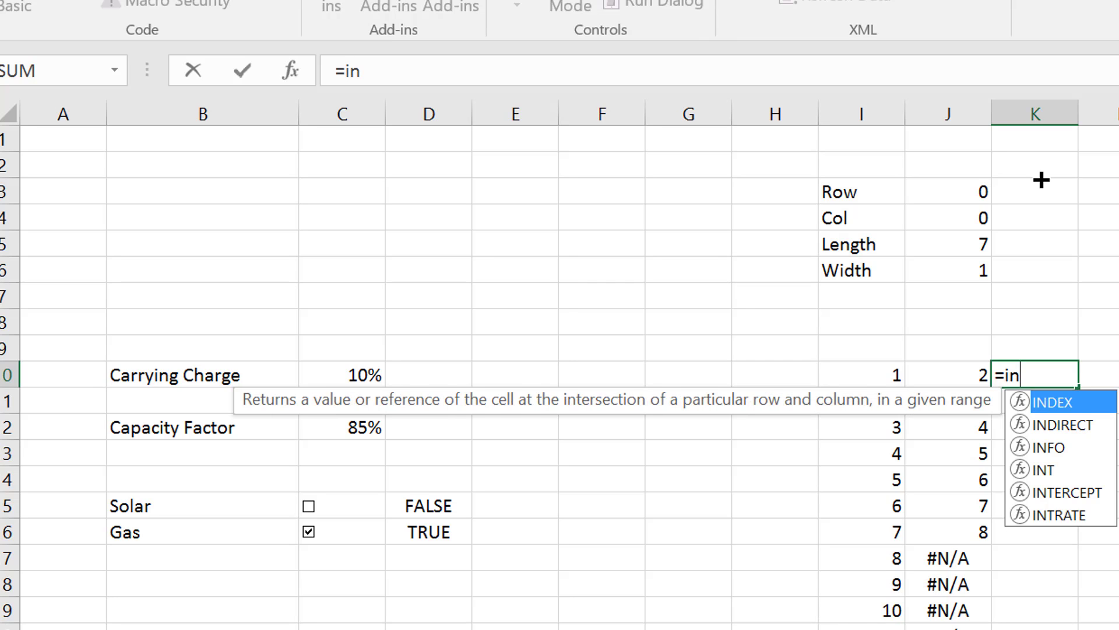
{"action": "key", "text": "Tab"}
{"action": "key", "text": "ctrl+Page_Up"}
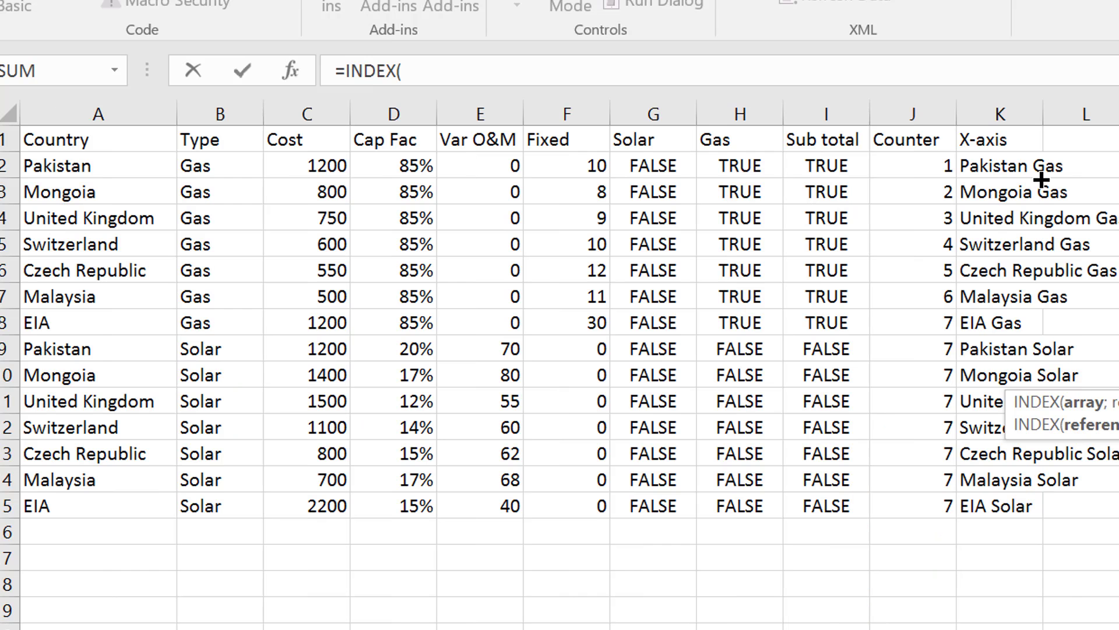
{"action": "left_click", "coordinate": [1001, 114]}
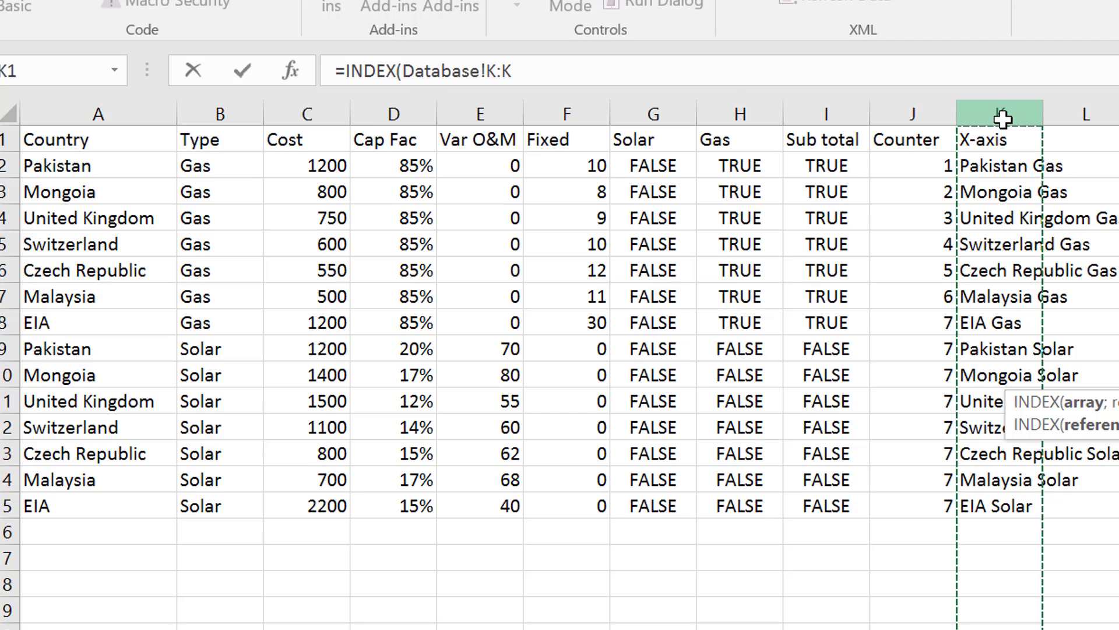
{"action": "type", "text": ";"}
{"action": "key", "text": "ctrl+Page_Down"}
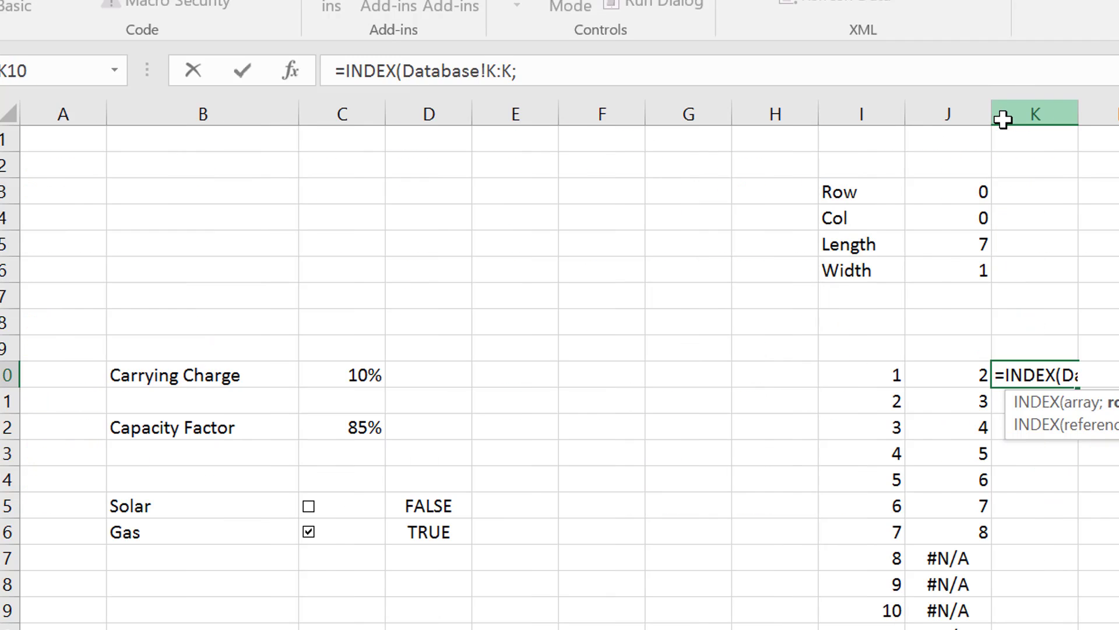
{"action": "key", "text": "Left"}
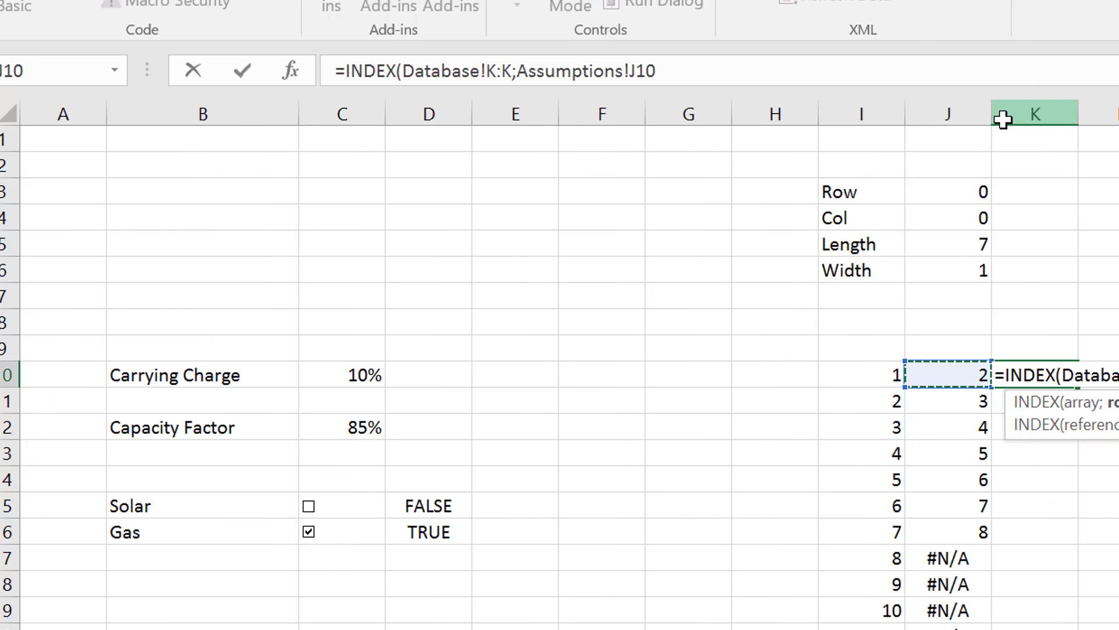
{"action": "key", "text": "Return"}
{"action": "key", "text": "Up"}
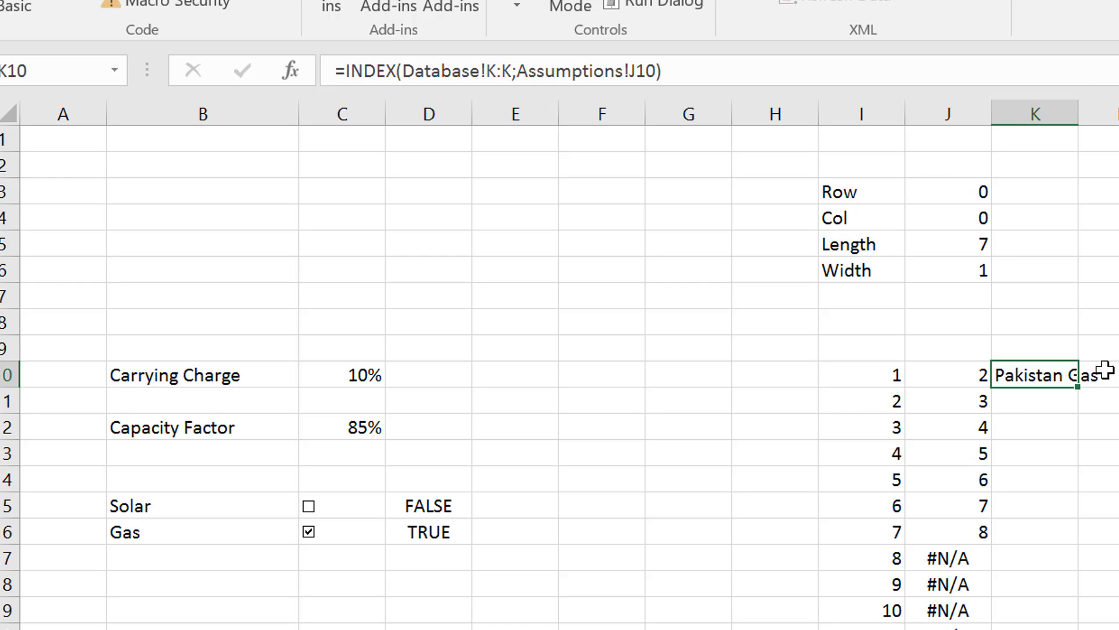
Step: Copy the INDEX formula down alongside the numbered list and widen column K to fit the labels
{"action": "double_click", "coordinate": [1078, 391]}
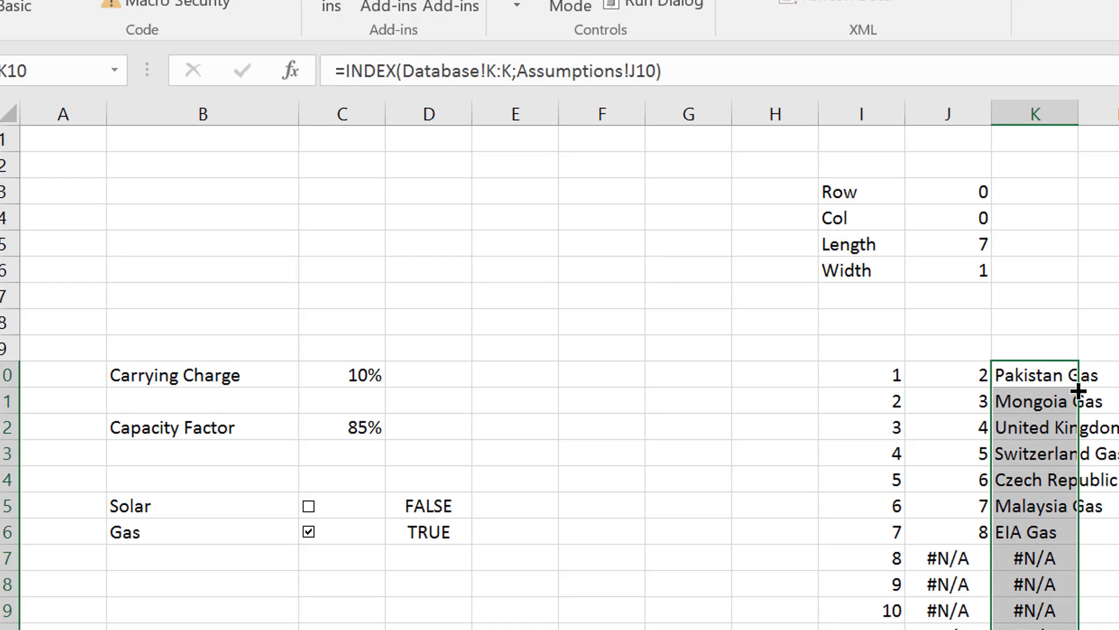
{"action": "key", "text": "Down"}
{"action": "key", "text": "Up"}
{"action": "key", "text": "Right"}
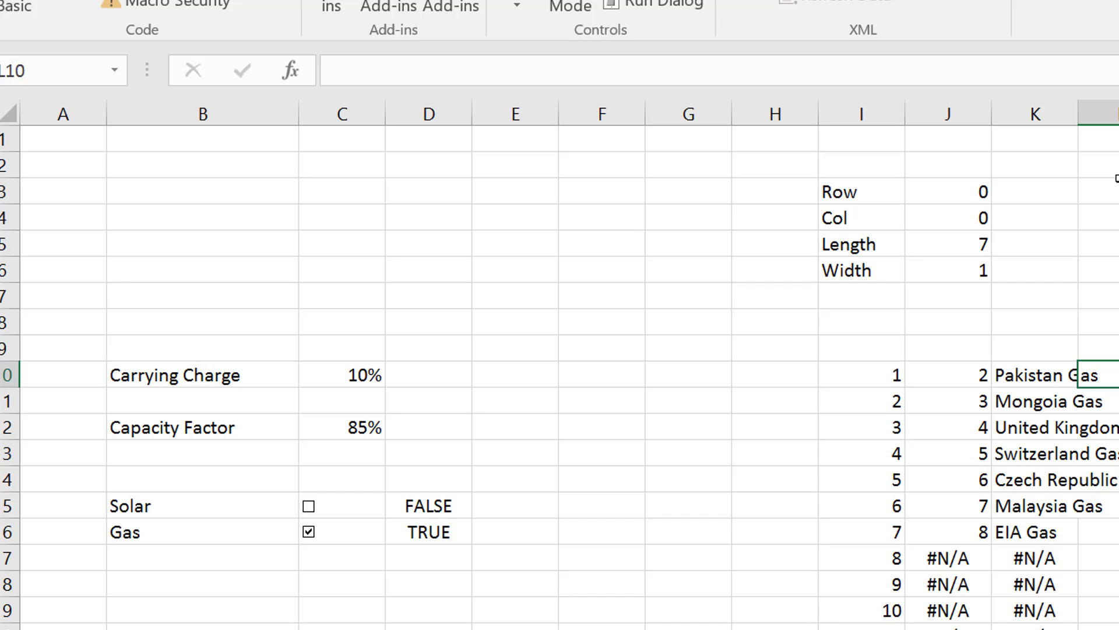
{"action": "left_click_drag", "start_coordinate": [1079, 114], "coordinate": [1113, 120]}
{"action": "left_click_drag", "start_coordinate": [704, 111], "coordinate": [806, 135]}
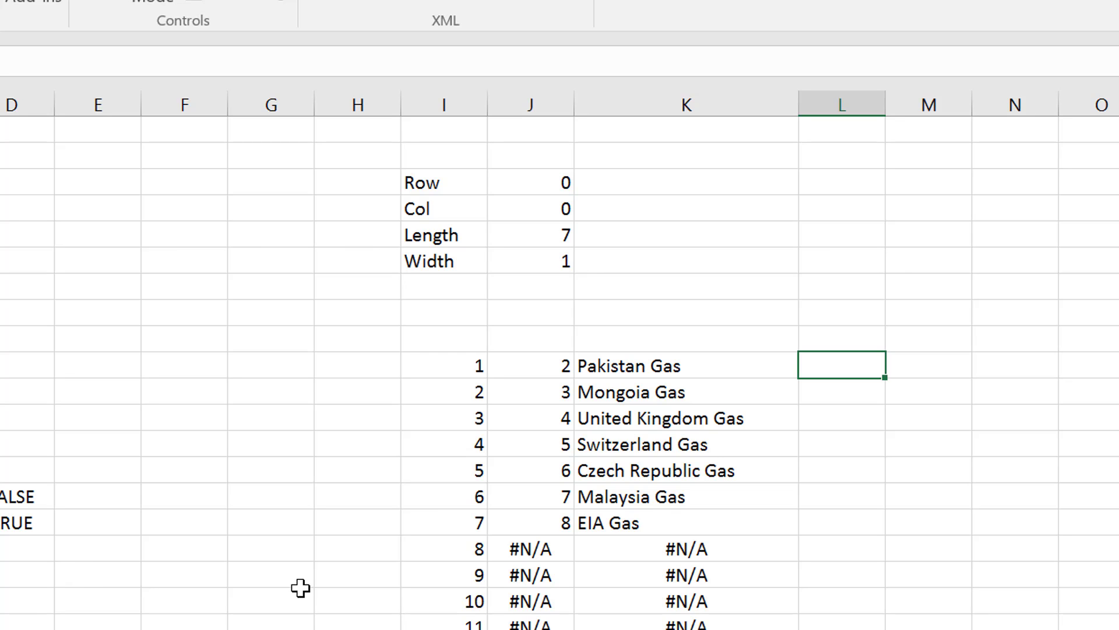
Step: Examine the header row of the Database sheet, including the Cost and Cap Fac columns
{"action": "key", "text": "Down"}
{"action": "key", "text": "Left"}
{"action": "key", "text": "Left"}
{"action": "key", "text": "Left"}
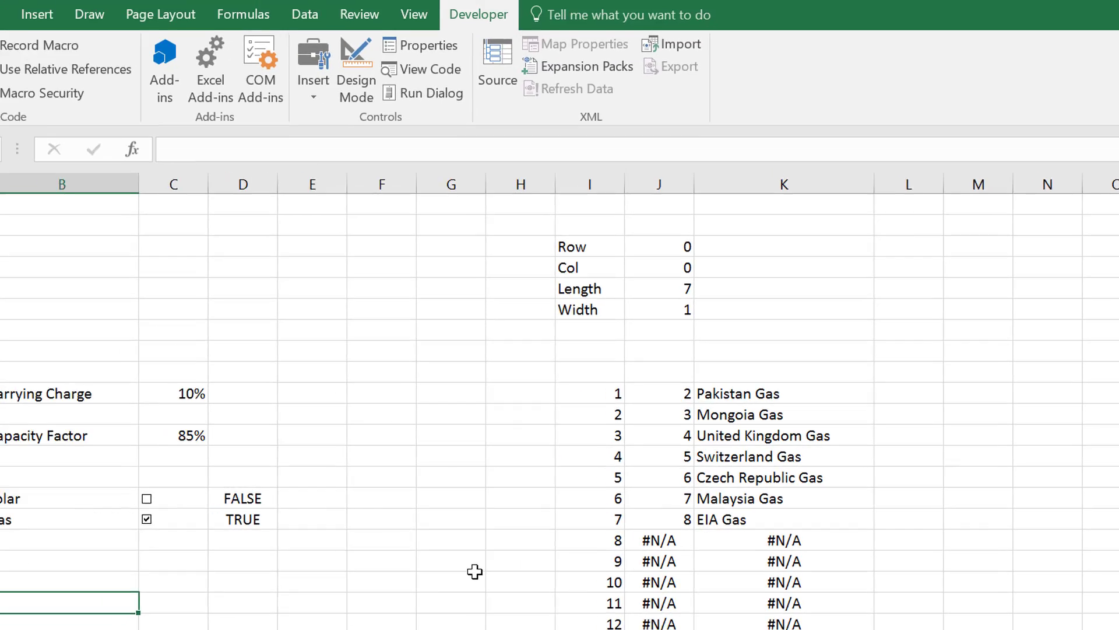
{"action": "key", "text": "ctrl+Page_Up"}
{"action": "key", "text": "Up"}
{"action": "key", "text": "Up"}
{"action": "key", "text": "Up"}
{"action": "key", "text": "Up"}
{"action": "key", "text": "Up"}
{"action": "key", "text": "Up"}
{"action": "key", "text": "Up"}
{"action": "key", "text": "Up"}
{"action": "key", "text": "Up"}
{"action": "key", "text": "Up"}
{"action": "key", "text": "Up"}
{"action": "key", "text": "Up"}
{"action": "key", "text": "Up"}
{"action": "key", "text": "Up"}
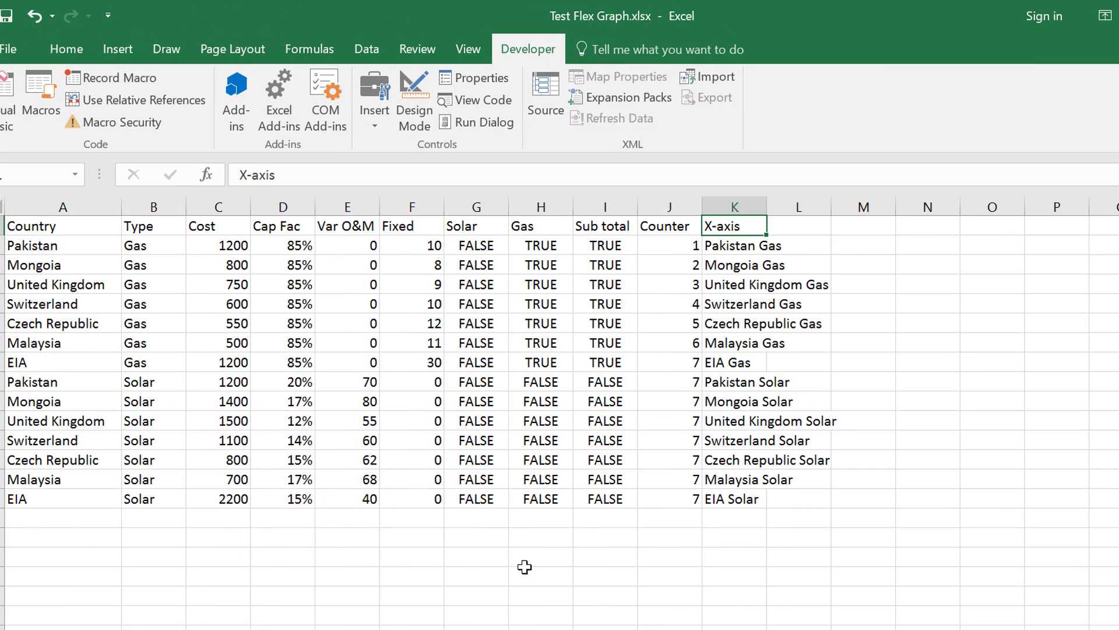
{"action": "key", "text": "Left"}
{"action": "key", "text": "Left"}
{"action": "key", "text": "Left"}
{"action": "key", "text": "Left"}
{"action": "key", "text": "Left"}
{"action": "key", "text": "Left"}
{"action": "key", "text": "Left"}
{"action": "key", "text": "Left"}
{"action": "key", "text": "Left"}
{"action": "key", "text": "Left"}
{"action": "key", "text": "Right"}
{"action": "key", "text": "Right"}
{"action": "key", "text": "shift+Right"}
{"action": "key", "text": "shift+Right"}
{"action": "key", "text": "shift+Right"}
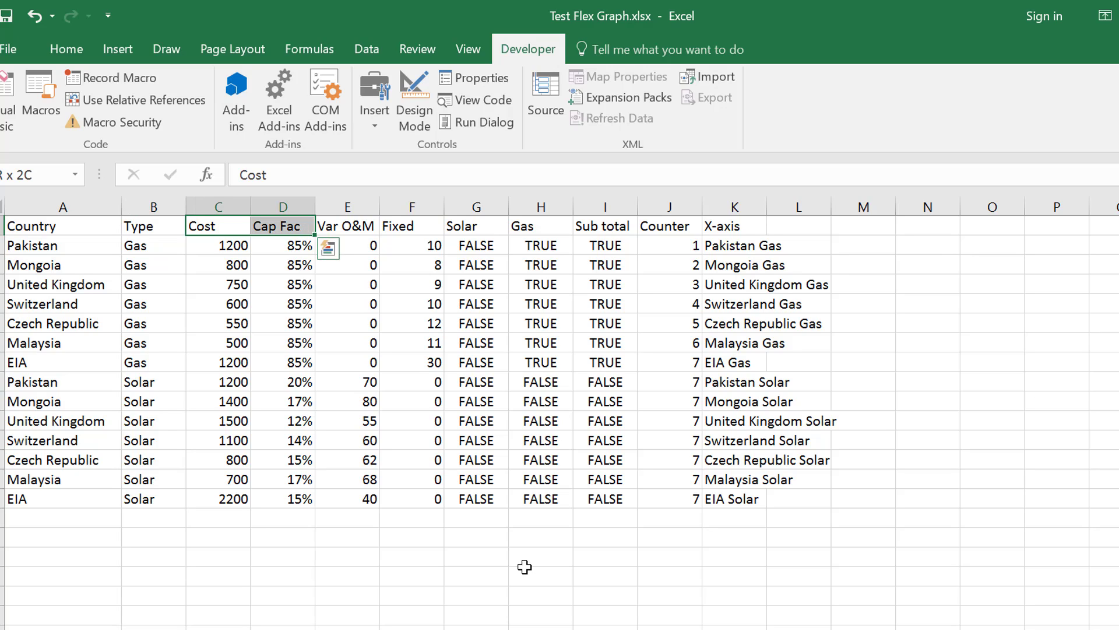
{"action": "key", "text": "shift+Left"}
{"action": "key", "text": "shift+Left"}
{"action": "key", "text": "shift+Left"}
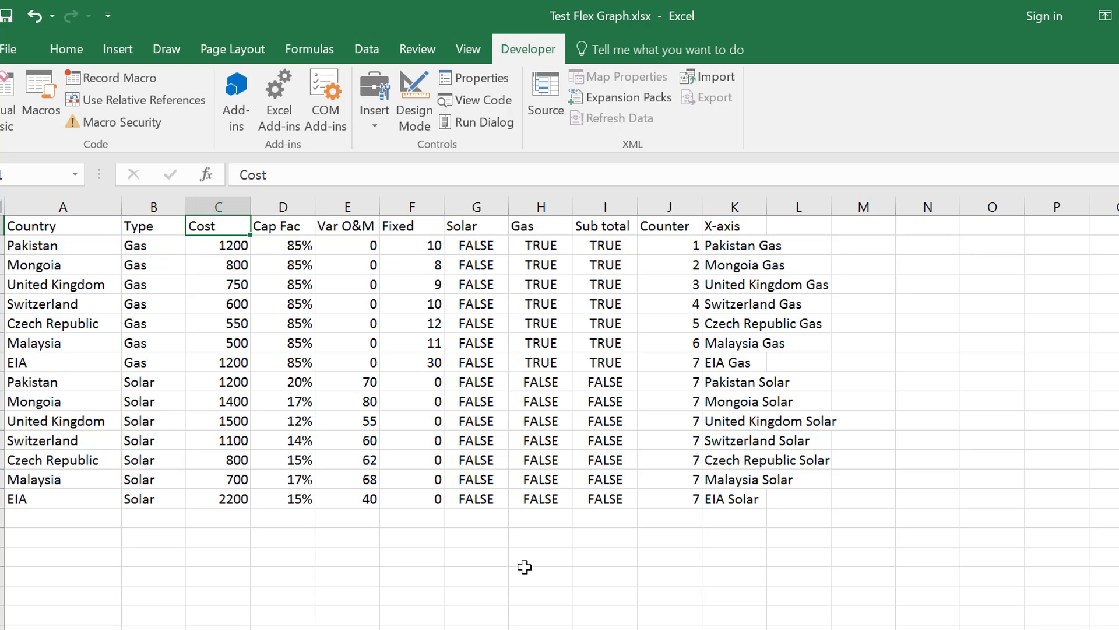
Step: Insert a new column before Solar in the Database sheet and give it the header "LCOE" in G1
{"action": "key", "text": "Right"}
{"action": "key", "text": "Right"}
{"action": "key", "text": "Right"}
{"action": "key", "text": "Right"}
{"action": "key", "text": "ctrl+space"}
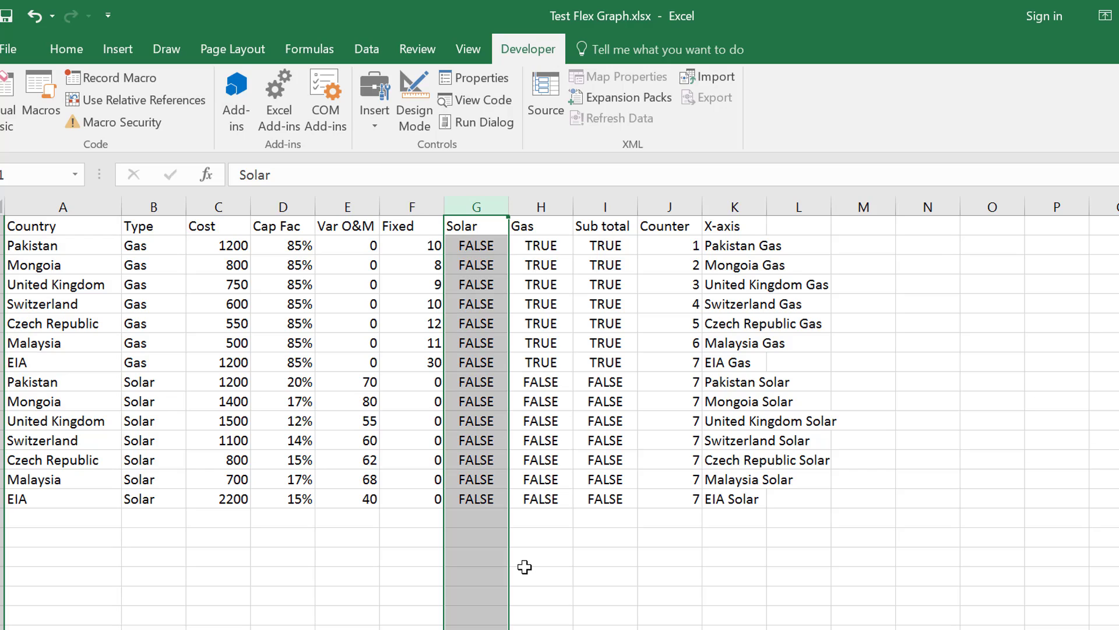
{"action": "key", "text": "ctrl+shift+plus"}
{"action": "key", "text": "shift+BackSpace"}
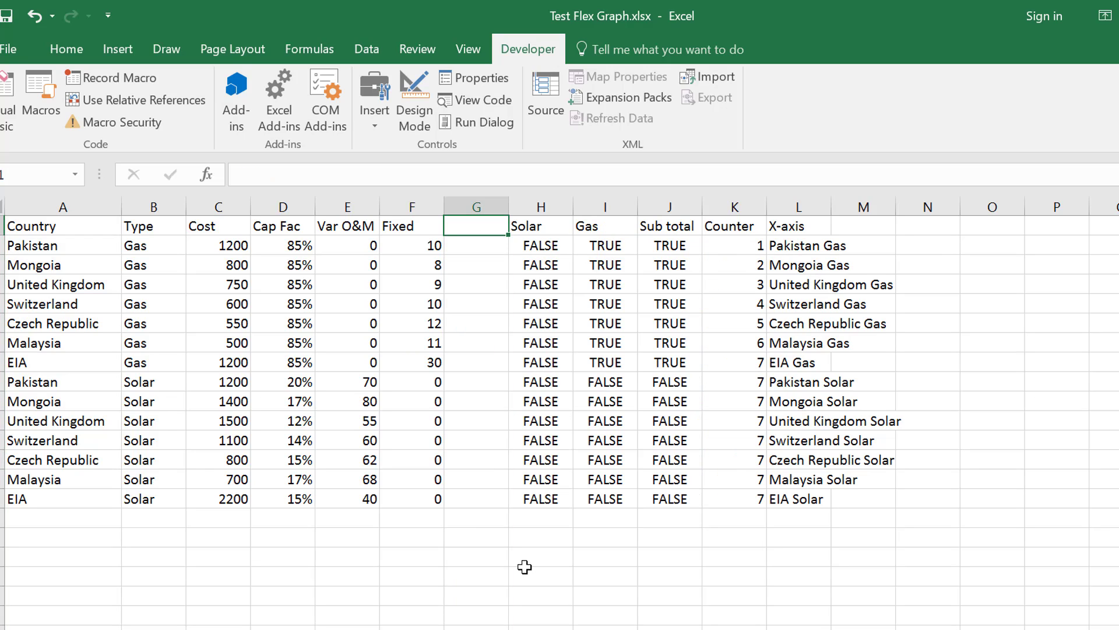
{"action": "type", "text": "LCOE"}
{"action": "key", "text": "Return"}
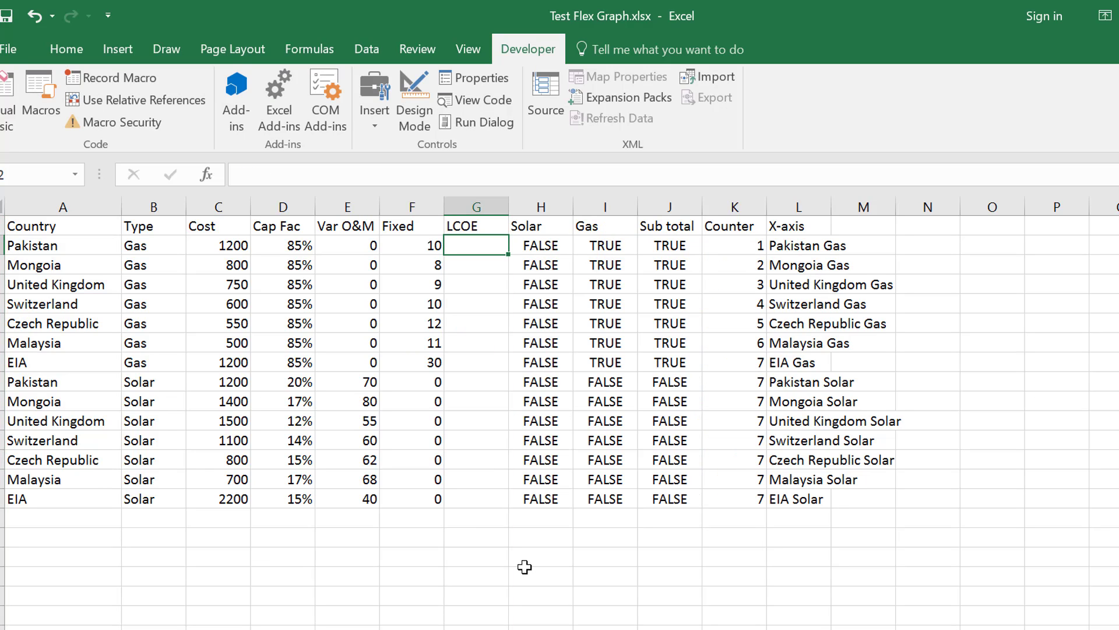
Step: Compare the empty cells below the check boxes on the Assumptions sheet with the Database headers from Cost to LCOE
{"action": "key", "text": "ctrl+Page_Up"}
{"action": "key", "text": "ctrl+Page_Down"}
{"action": "key", "text": "ctrl+Page_Down"}
{"action": "key", "text": "Up"}
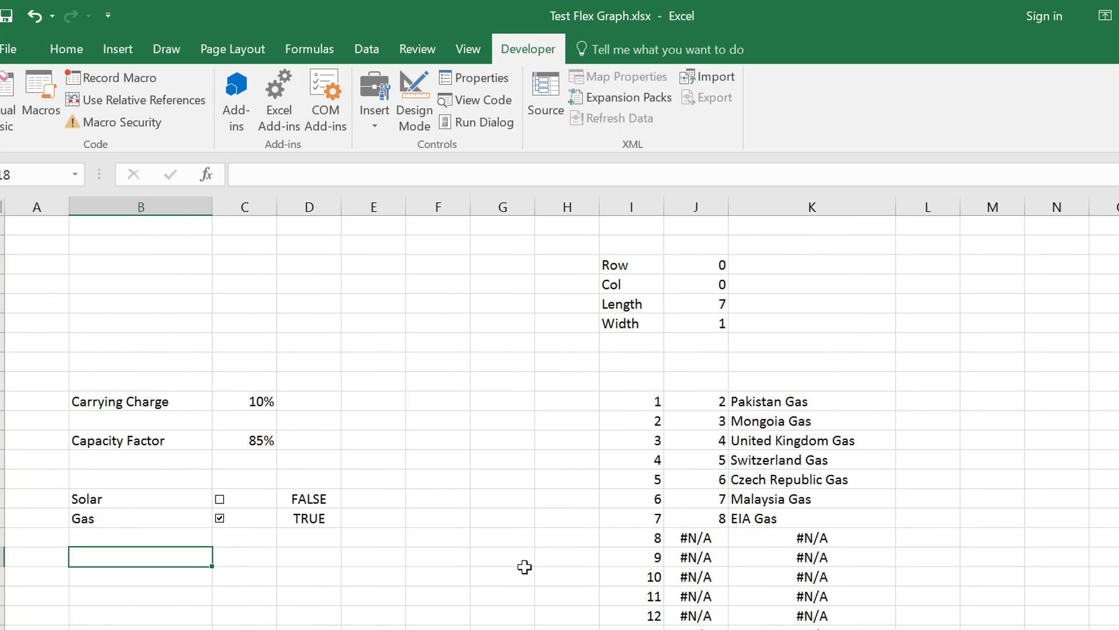
{"action": "key", "text": "ctrl+Page_Up"}
{"action": "key", "text": "Left"}
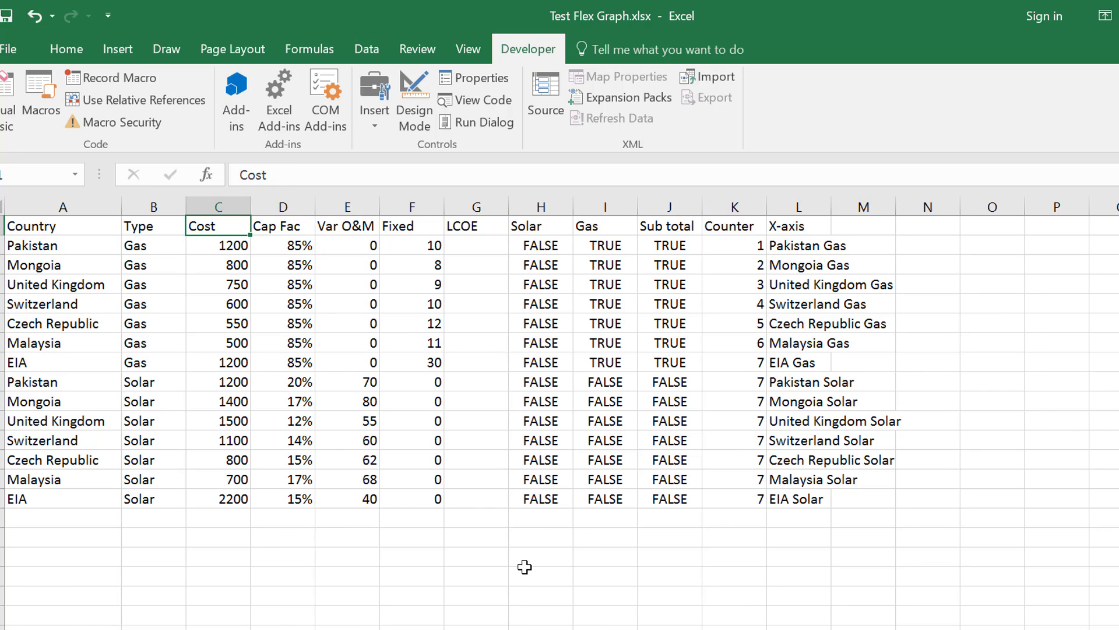
{"action": "key", "text": "Right"}
{"action": "key", "text": "Right"}
{"action": "key", "text": "Right"}
{"action": "key", "text": "Right"}
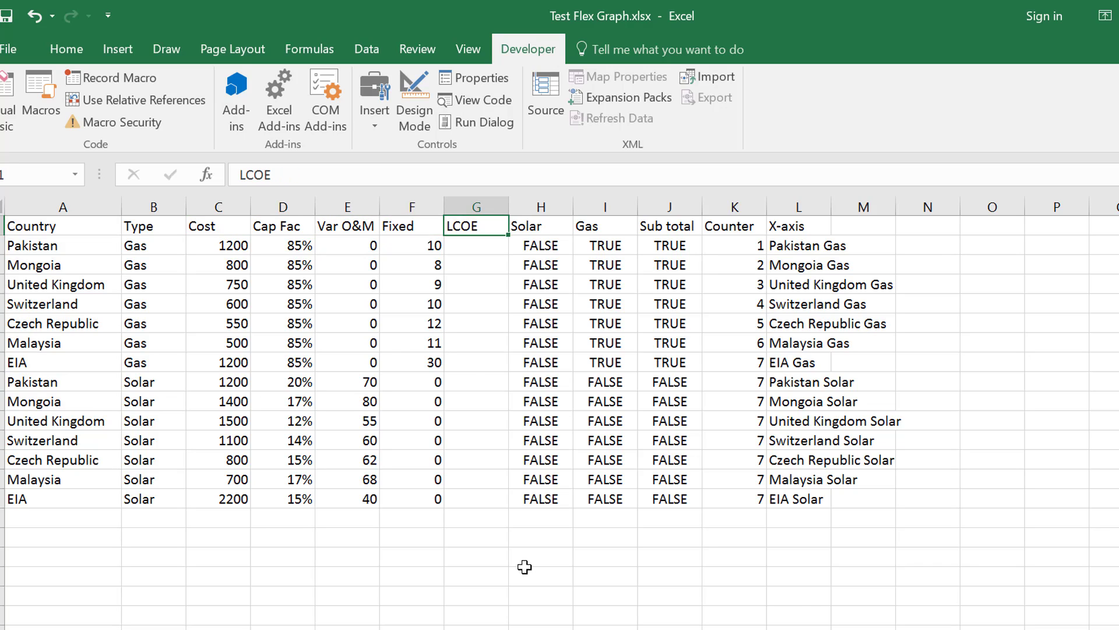
Step: Try to transpose the Database headers C1:G1 into the six cells B18:B23 of the Assumptions sheet, and undo it
{"action": "key", "text": "ctrl+Page_Down"}
{"action": "key", "text": "shift+Down"}
{"action": "key", "text": "shift+Down"}
{"action": "key", "text": "shift+Down"}
{"action": "key", "text": "shift+Down"}
{"action": "key", "text": "shift+Down"}
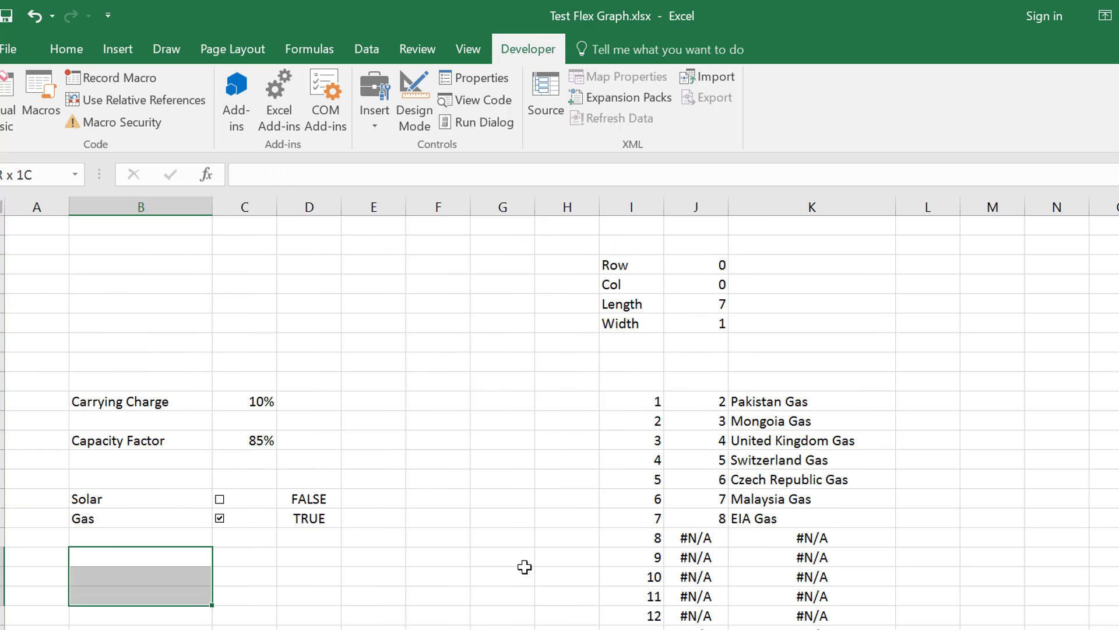
{"action": "type", "text": "=tr"}
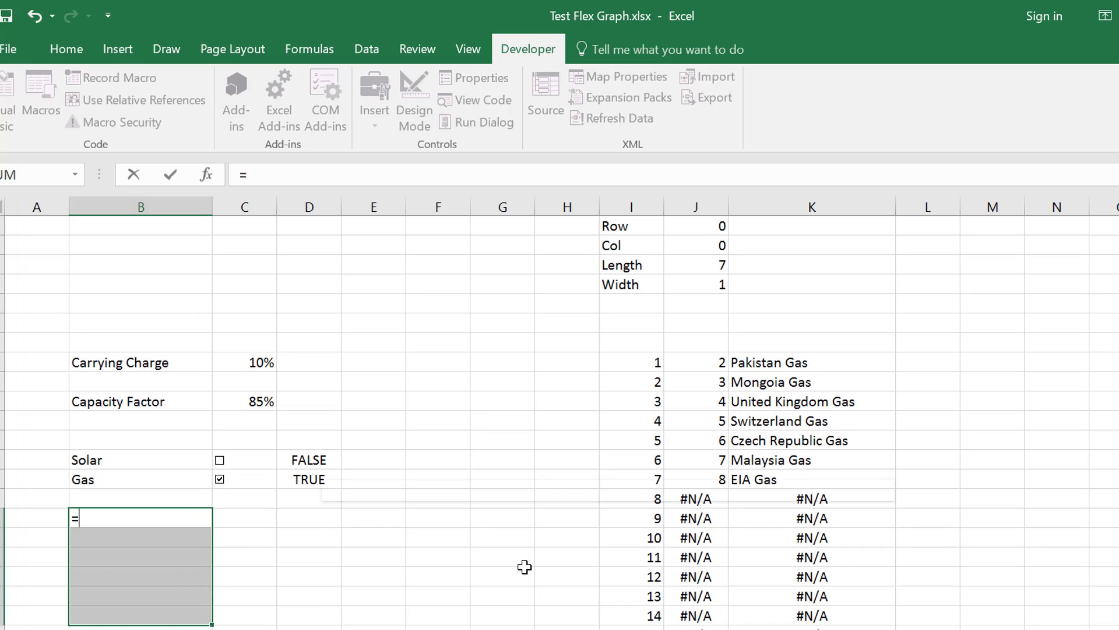
{"action": "key", "text": "Tab"}
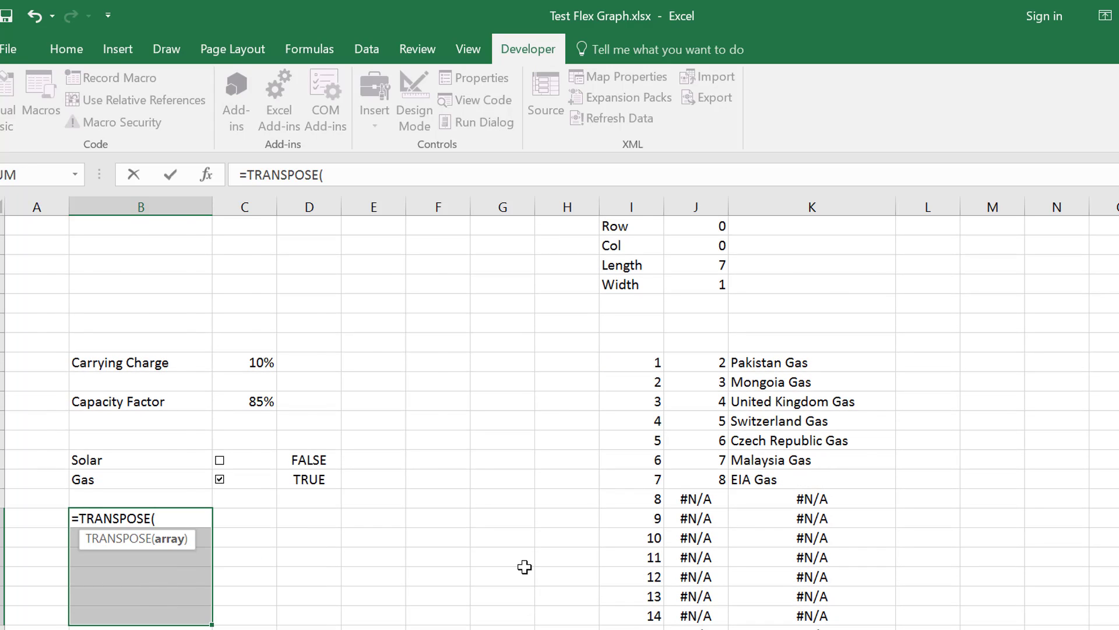
{"action": "key", "text": "ctrl+Page_Up"}
{"action": "key", "text": "Right"}
{"action": "key", "text": "Right"}
{"action": "key", "text": "shift+Right"}
{"action": "key", "text": "shift+Right"}
{"action": "key", "text": "shift+Right"}
{"action": "key", "text": "shift+Right"}
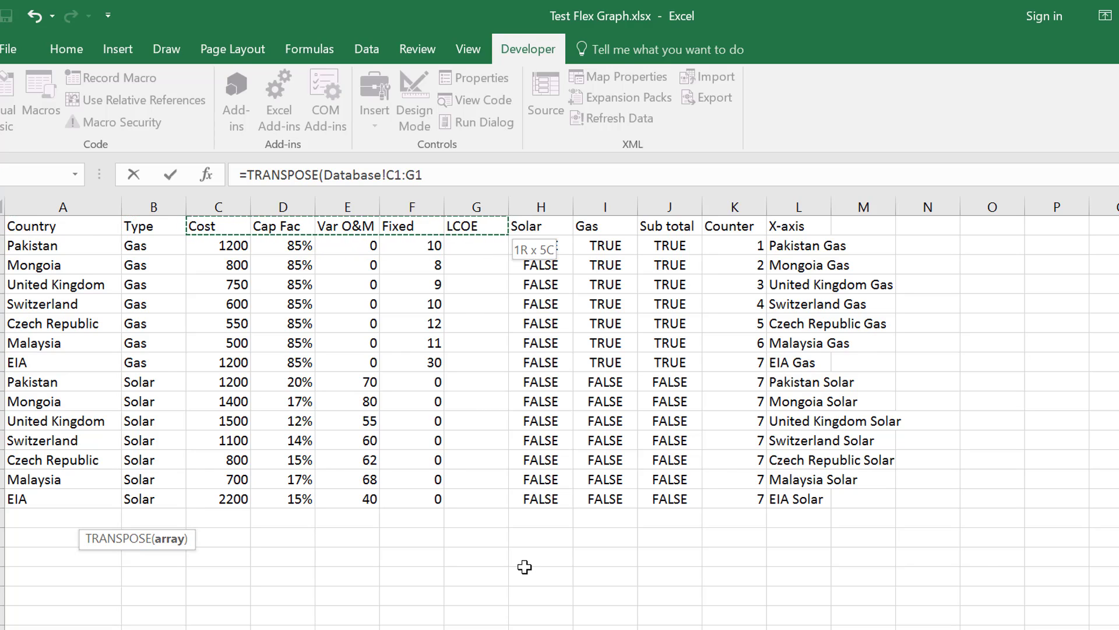
{"action": "key", "text": "ctrl+shift+Return"}
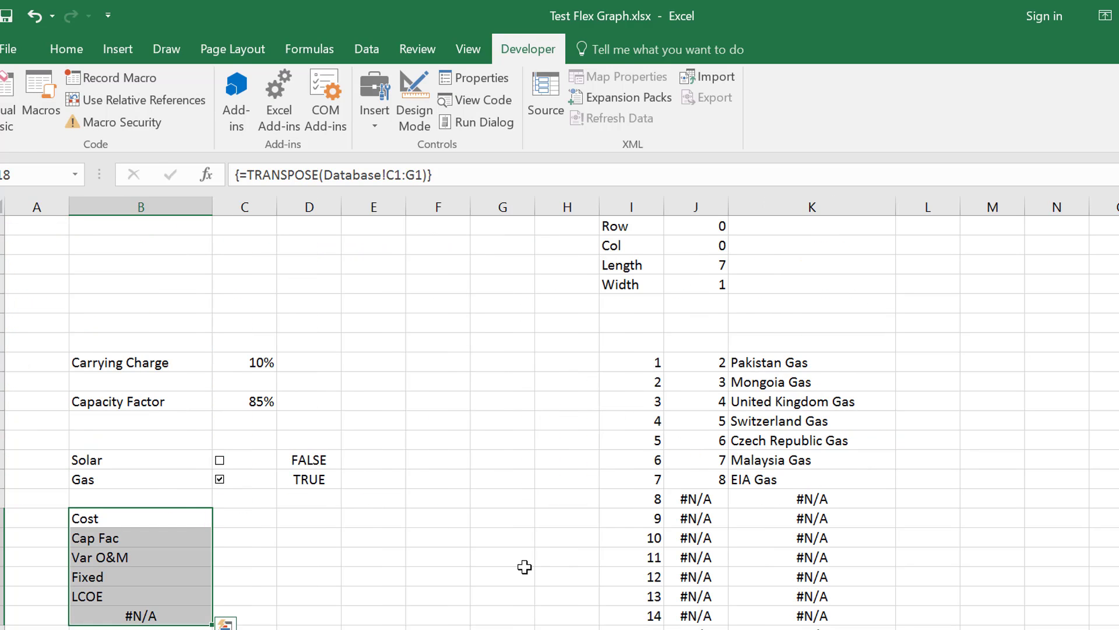
{"action": "key", "text": "ctrl+z"}
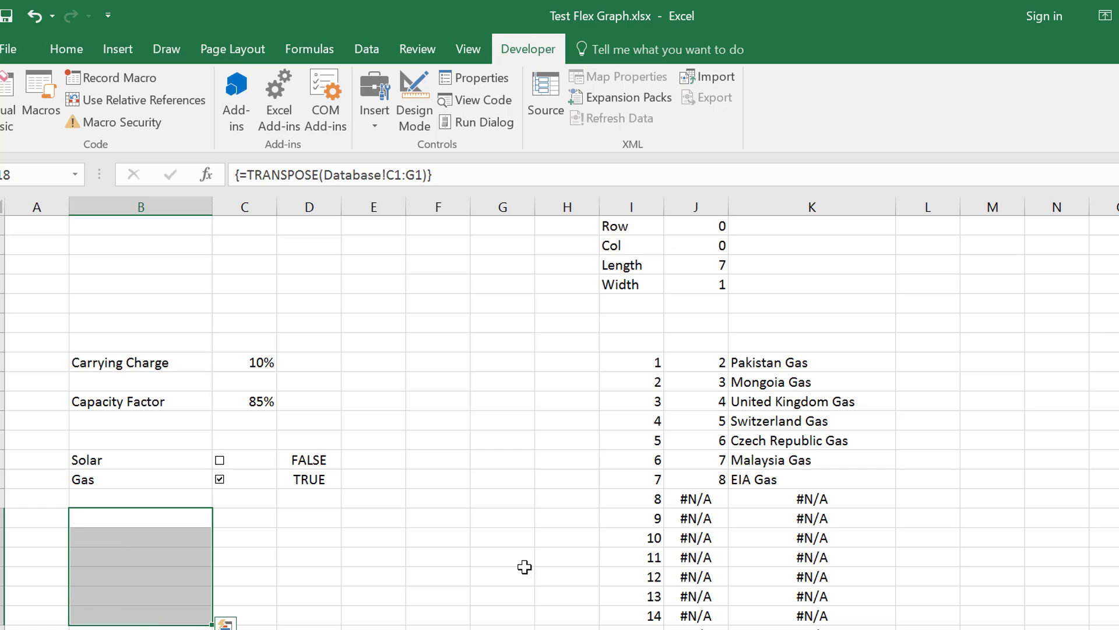
Step: Fill B18:B22 of the Assumptions sheet with the array formula =TRANSPOSE(Database!C1:G1)
{"action": "type", "text": "=tr"}
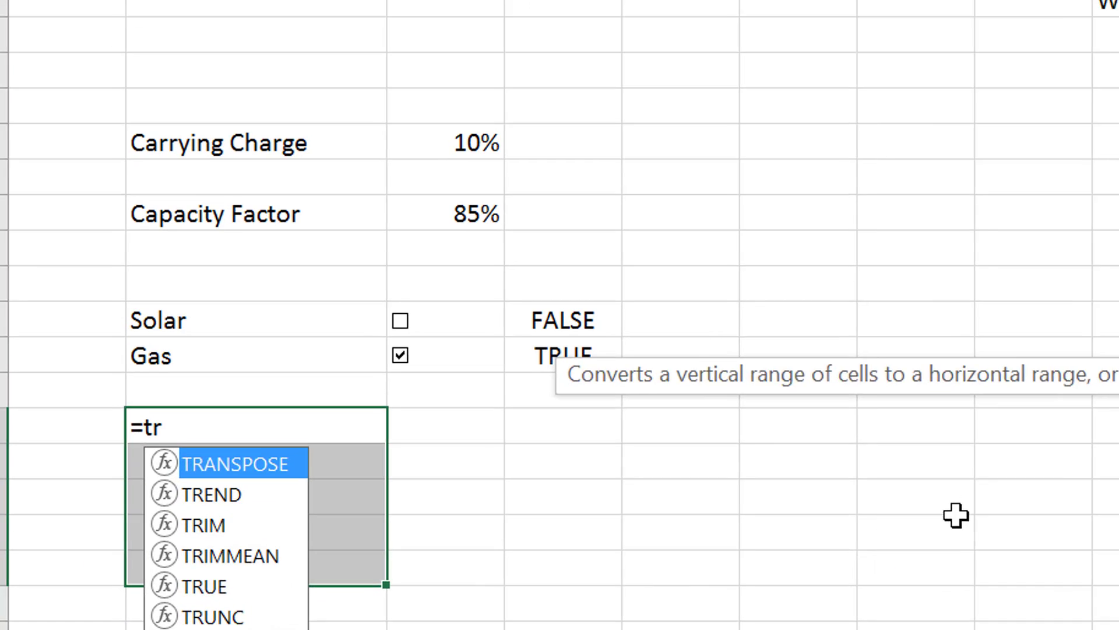
{"action": "key", "text": "Tab"}
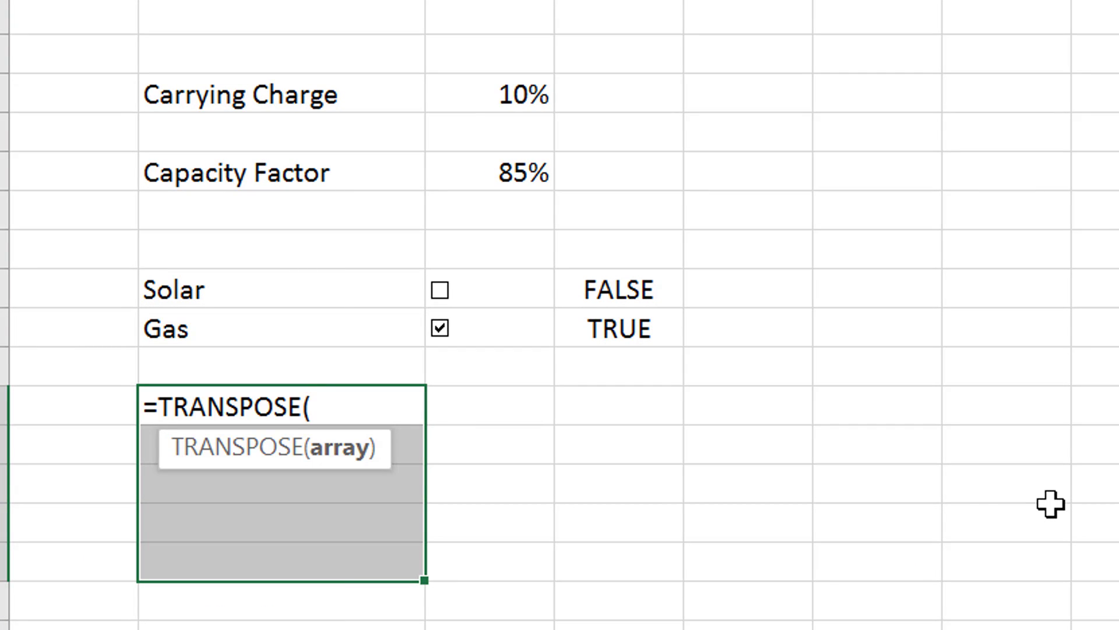
{"action": "key", "text": "ctrl+Page_Down"}
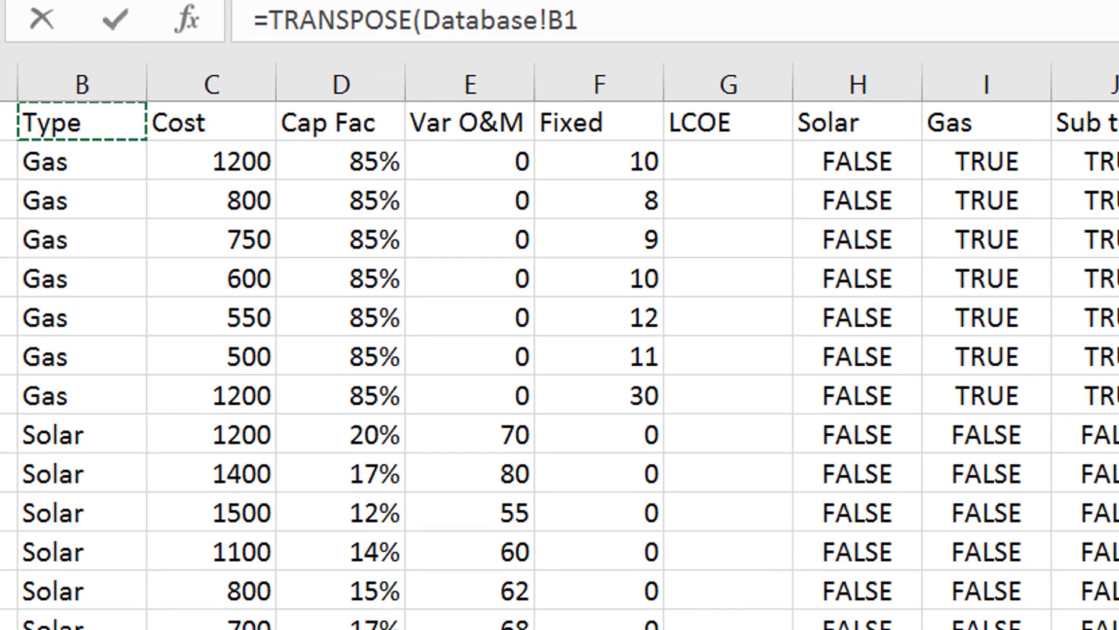
{"action": "left_click_drag", "start_coordinate": [153, 131], "coordinate": [781, 131]}
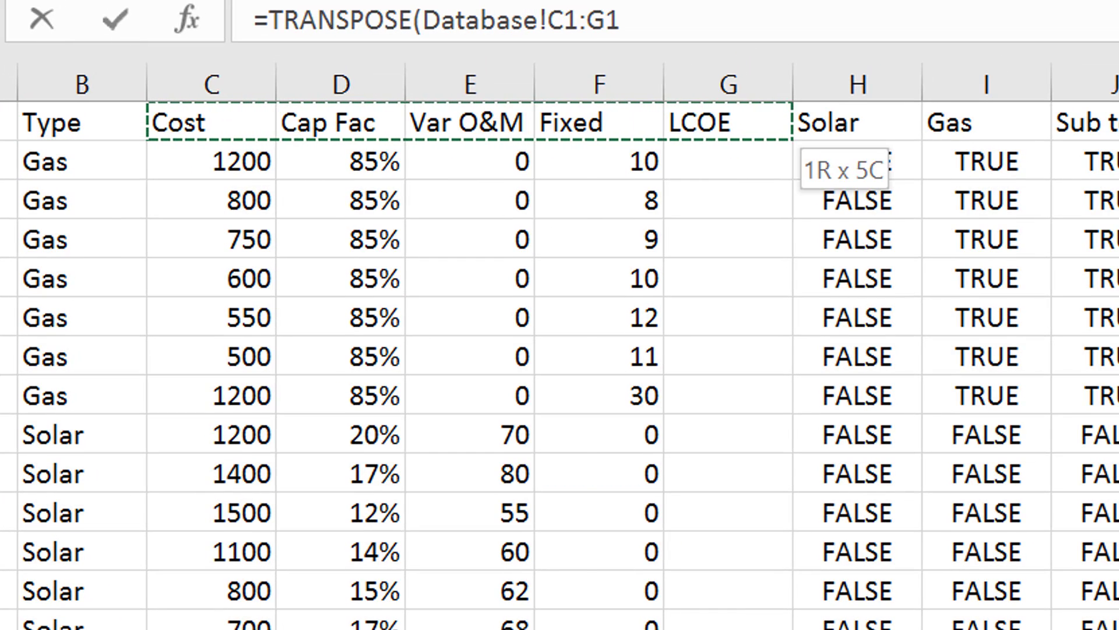
{"action": "key", "text": "ctrl+shift+Return"}
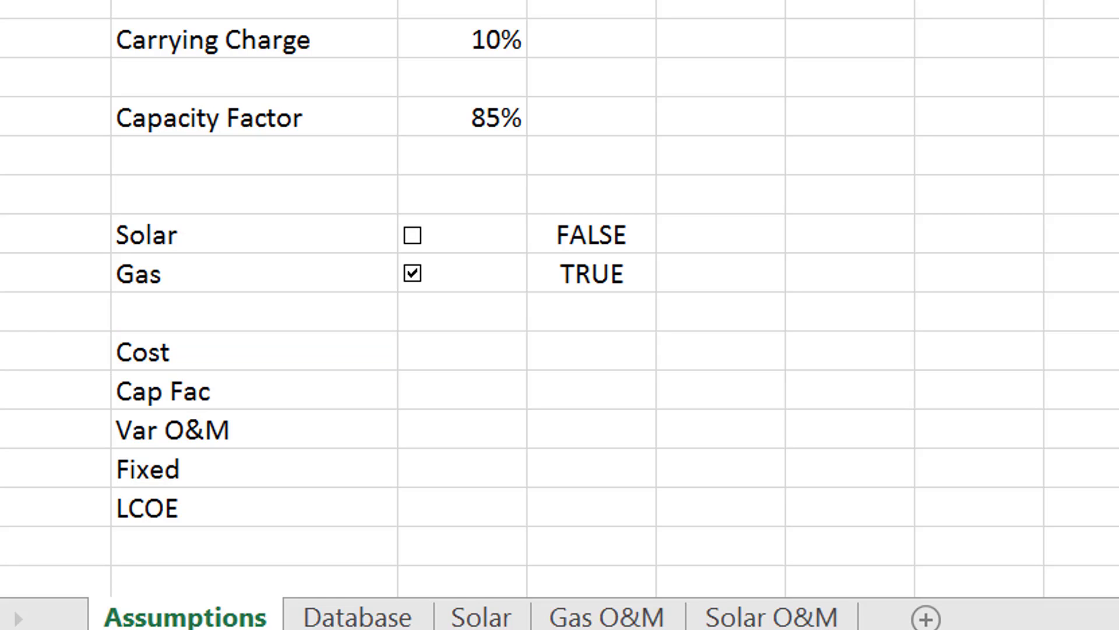
Step: Set the drop-down control's input range to the transposed header list, Assumptions!$B$18:$B$22
{"action": "right_click", "coordinate": [245, 242]}
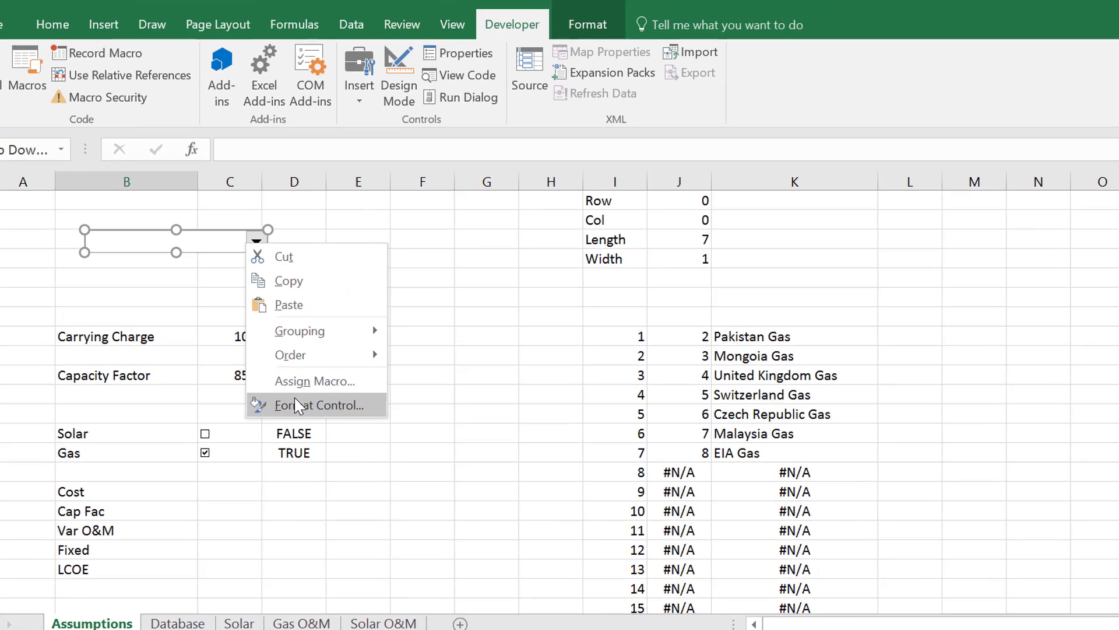
{"action": "left_click", "coordinate": [299, 402]}
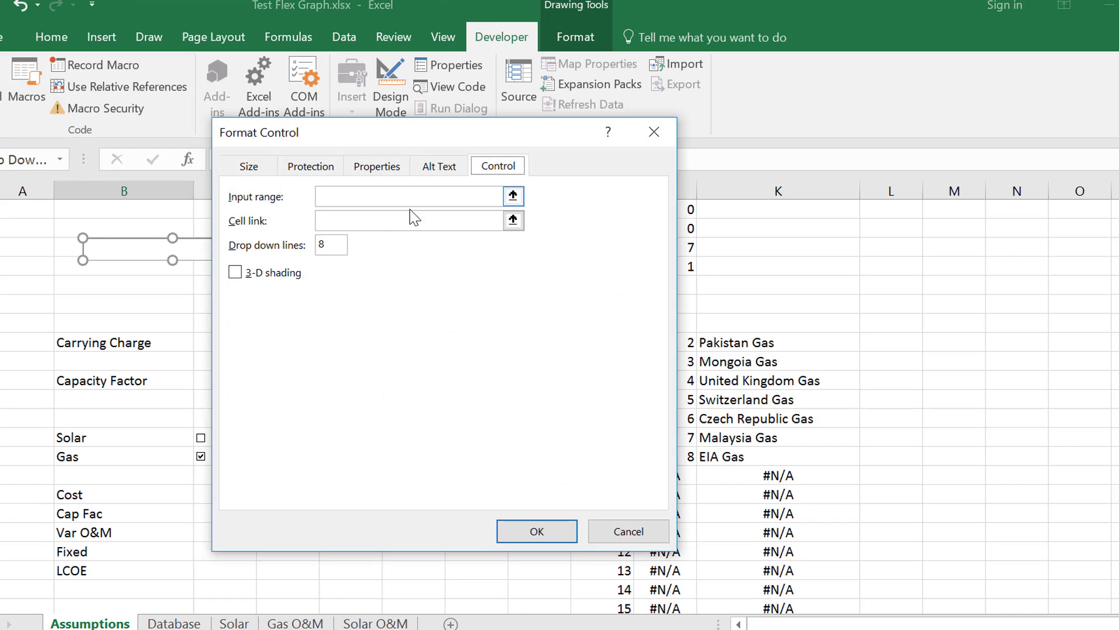
{"action": "left_click", "coordinate": [513, 197]}
{"action": "left_click", "coordinate": [174, 622]}
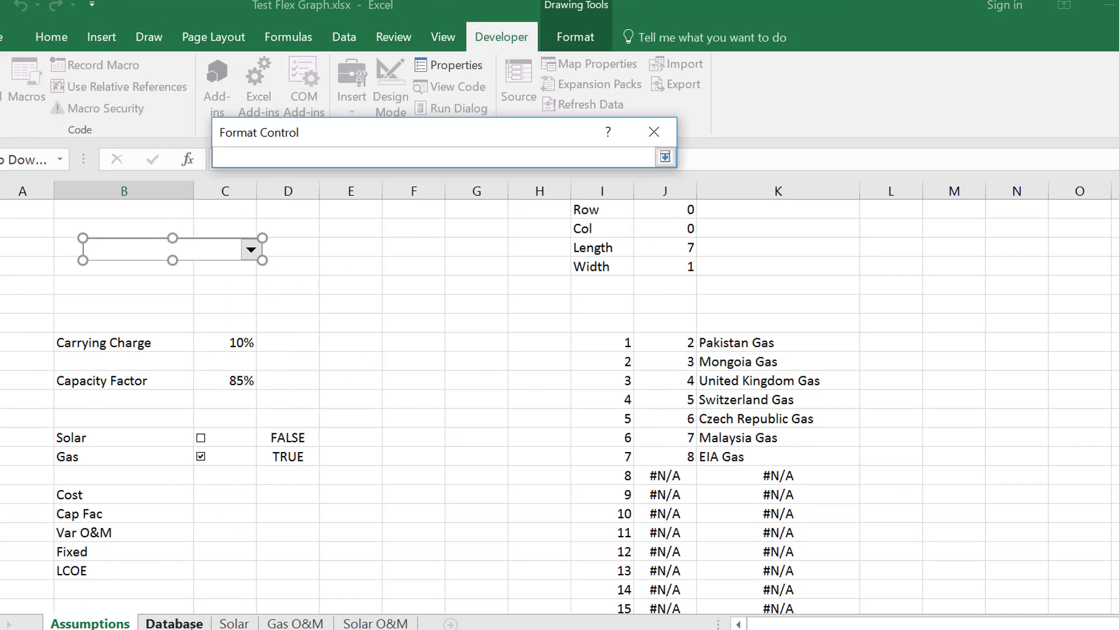
{"action": "left_click", "coordinate": [90, 622]}
{"action": "left_click_drag", "start_coordinate": [65, 492], "coordinate": [89, 567]}
{"action": "key", "text": "Return"}
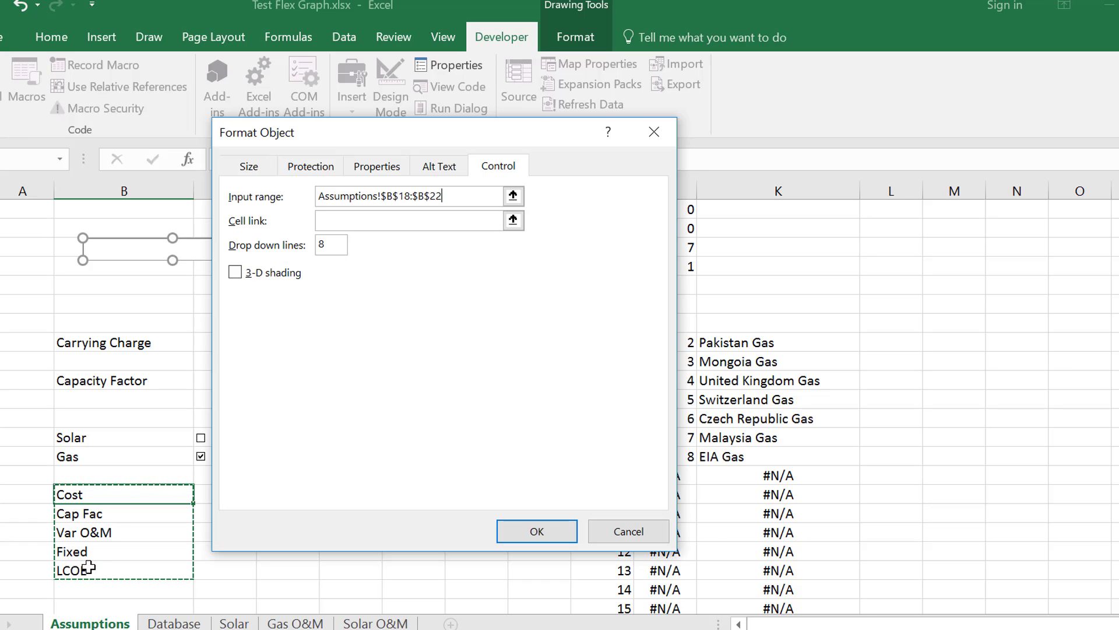
Step: Link the drop-down control to cell Assumptions!$D$5 and apply the control settings
{"action": "left_click", "coordinate": [513, 220]}
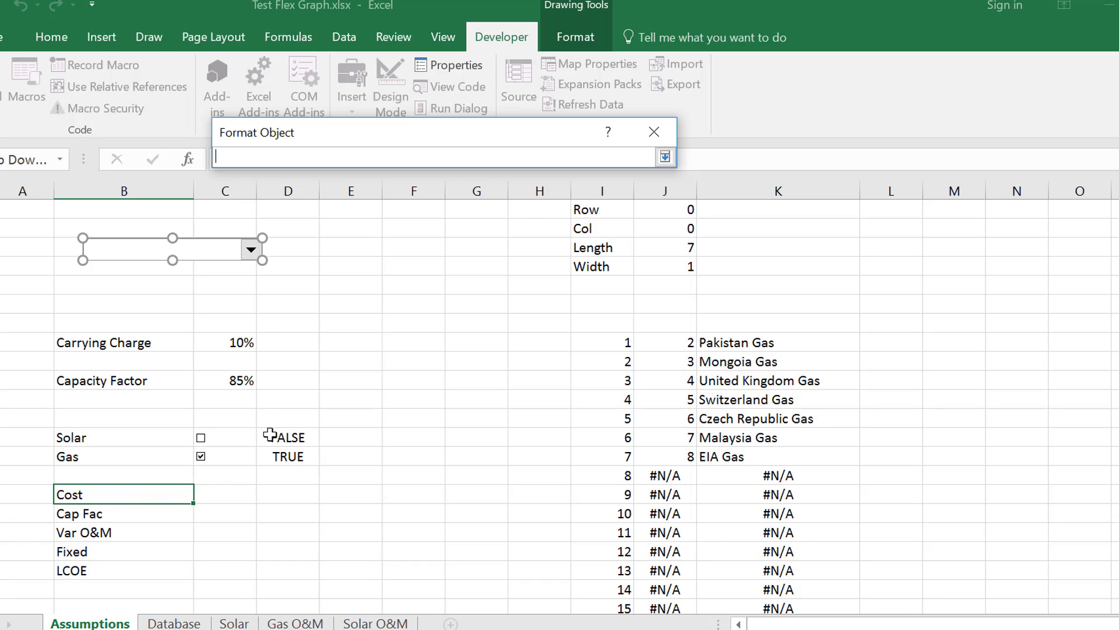
{"action": "left_click", "coordinate": [170, 624]}
{"action": "left_click", "coordinate": [90, 624]}
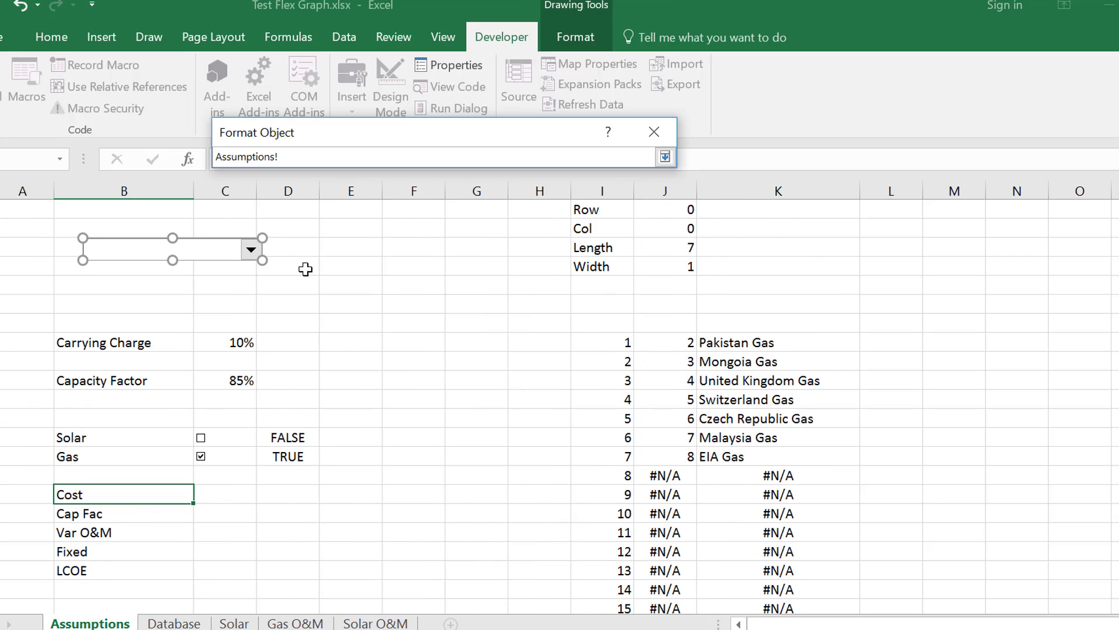
{"action": "left_click", "coordinate": [305, 248]}
{"action": "key", "text": "Return"}
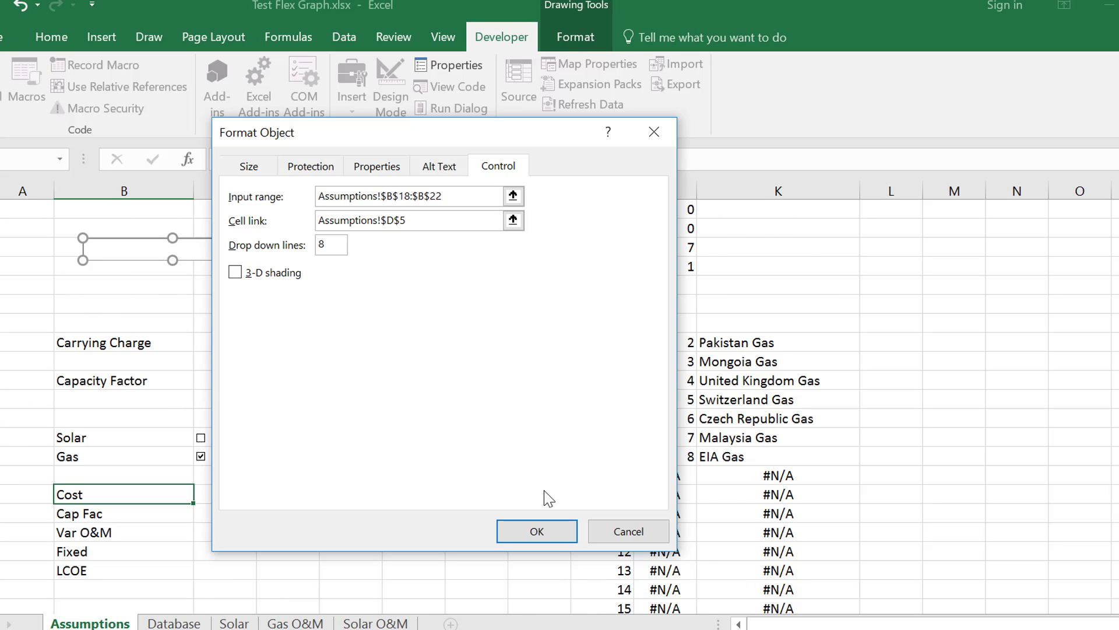
{"action": "left_click", "coordinate": [537, 531]}
{"action": "left_click", "coordinate": [350, 455]}
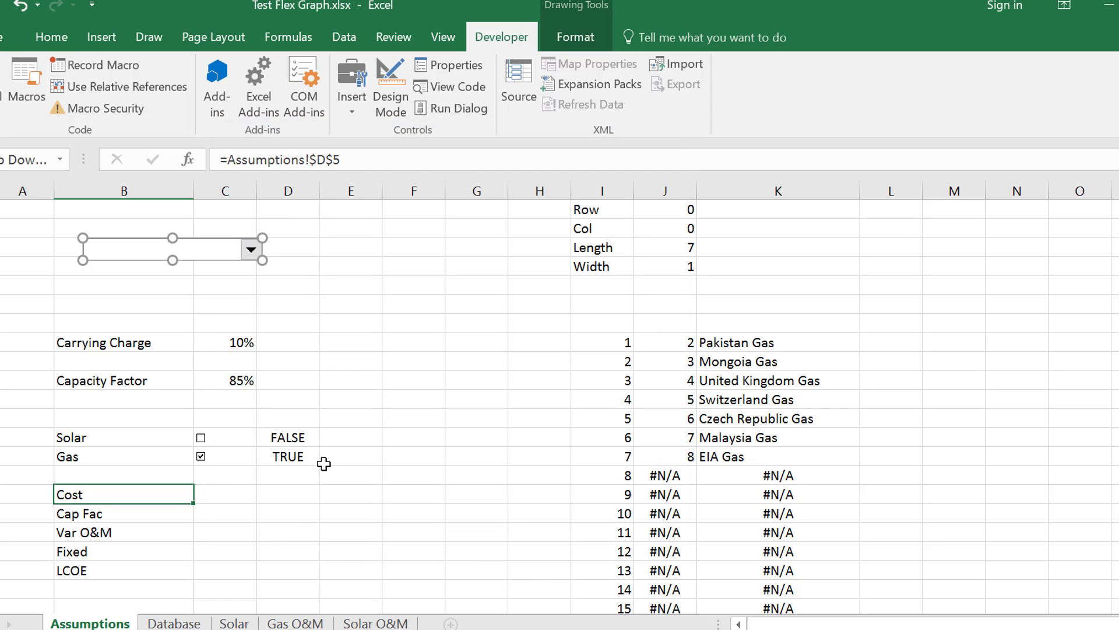
Step: Test the drop-down by choosing Var O&M and switching the selection to Fixed
{"action": "left_click", "coordinate": [251, 249]}
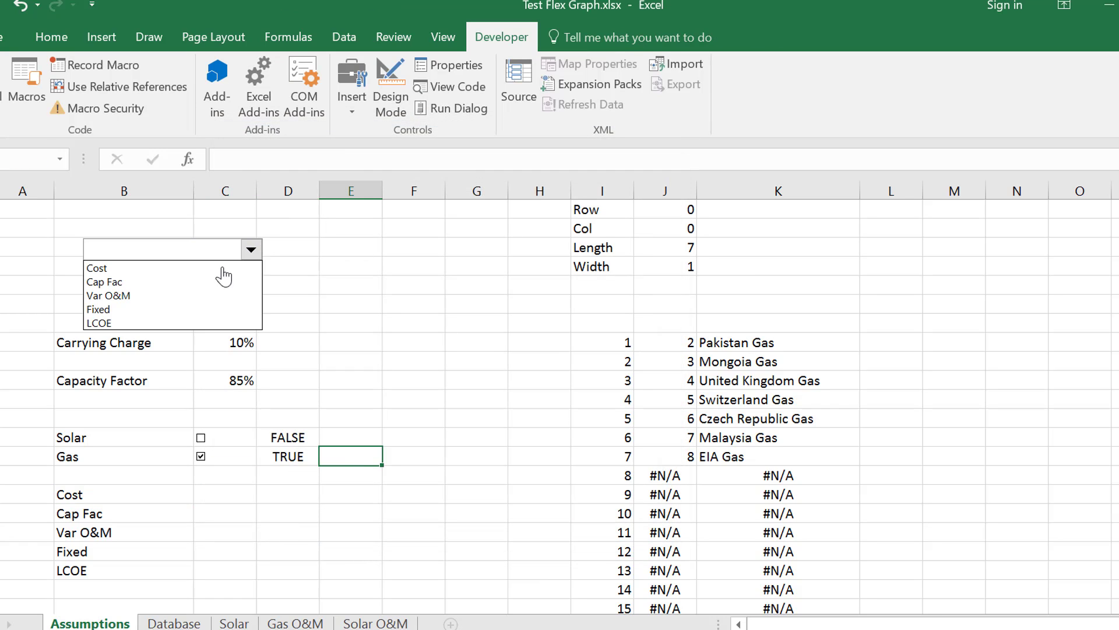
{"action": "left_click", "coordinate": [173, 299]}
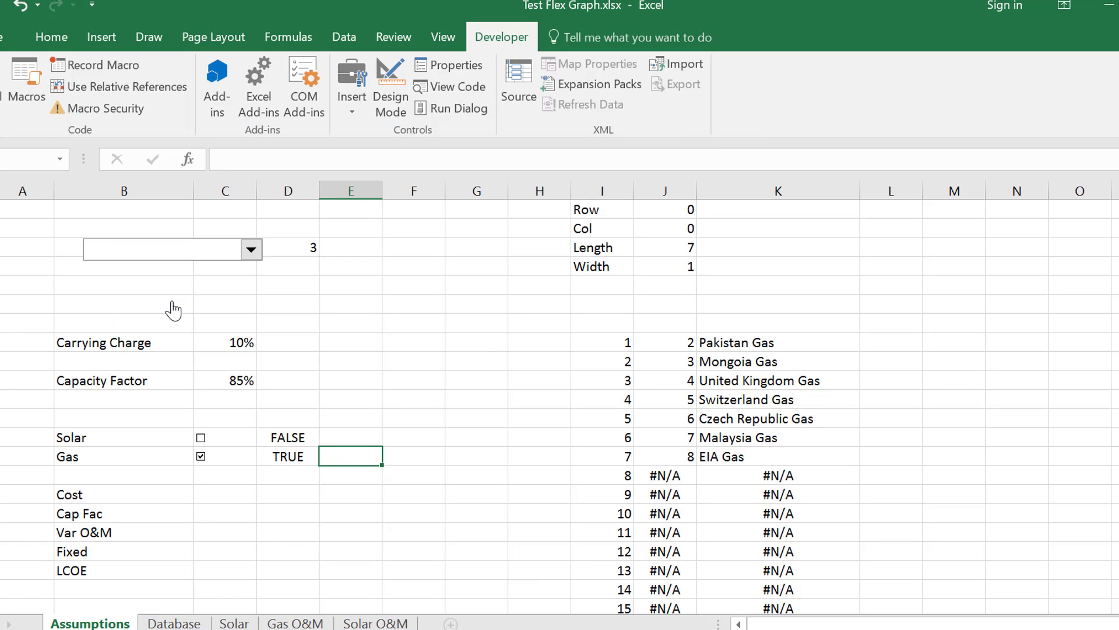
{"action": "left_click", "coordinate": [250, 249]}
{"action": "left_click", "coordinate": [218, 309]}
{"action": "left_click", "coordinate": [426, 318]}
{"action": "key", "text": "Right"}
{"action": "key", "text": "Right"}
{"action": "key", "text": "Right"}
{"action": "key", "text": "Right"}
{"action": "key", "text": "Right"}
{"action": "key", "text": "Down"}
{"action": "key", "text": "Right"}
{"action": "type", "text": "=in"}
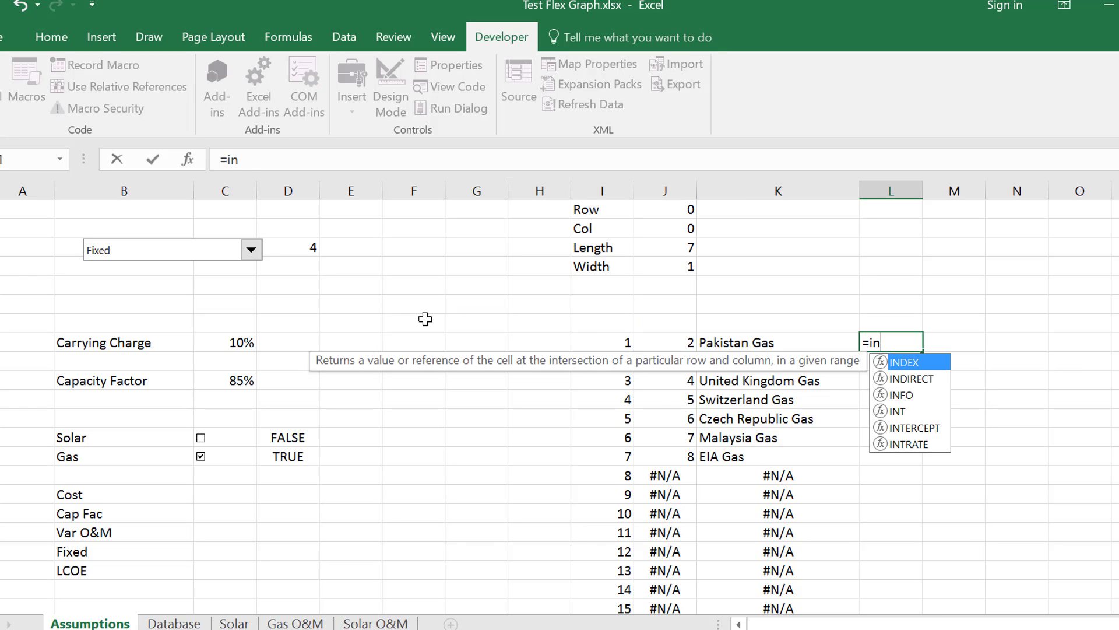
{"action": "key", "text": "Tab"}
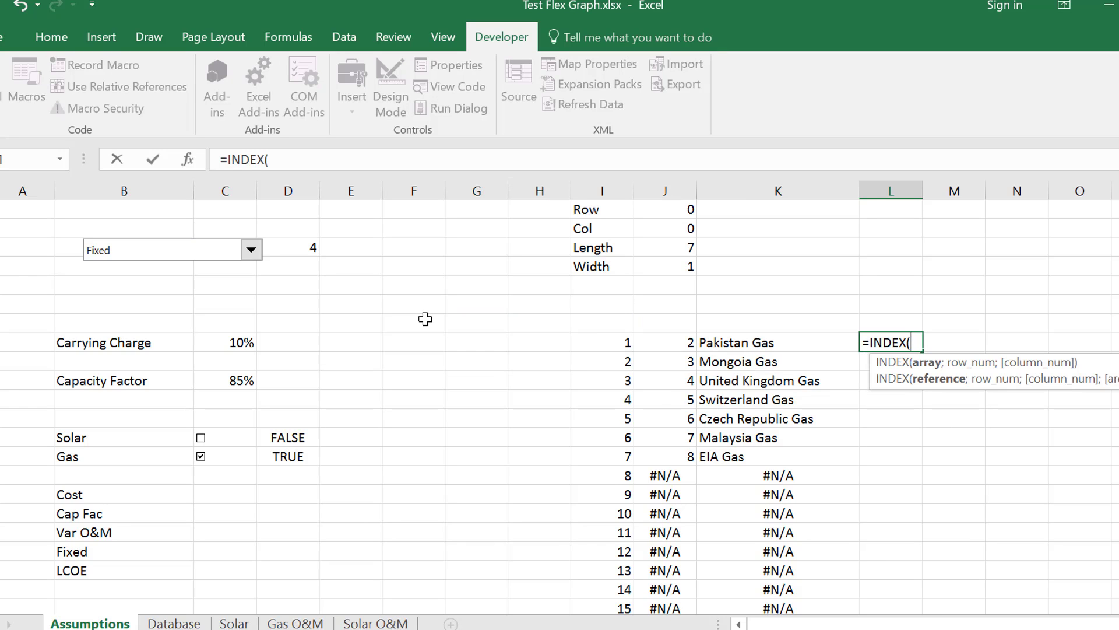
{"action": "key", "text": "ctrl+Page_Down"}
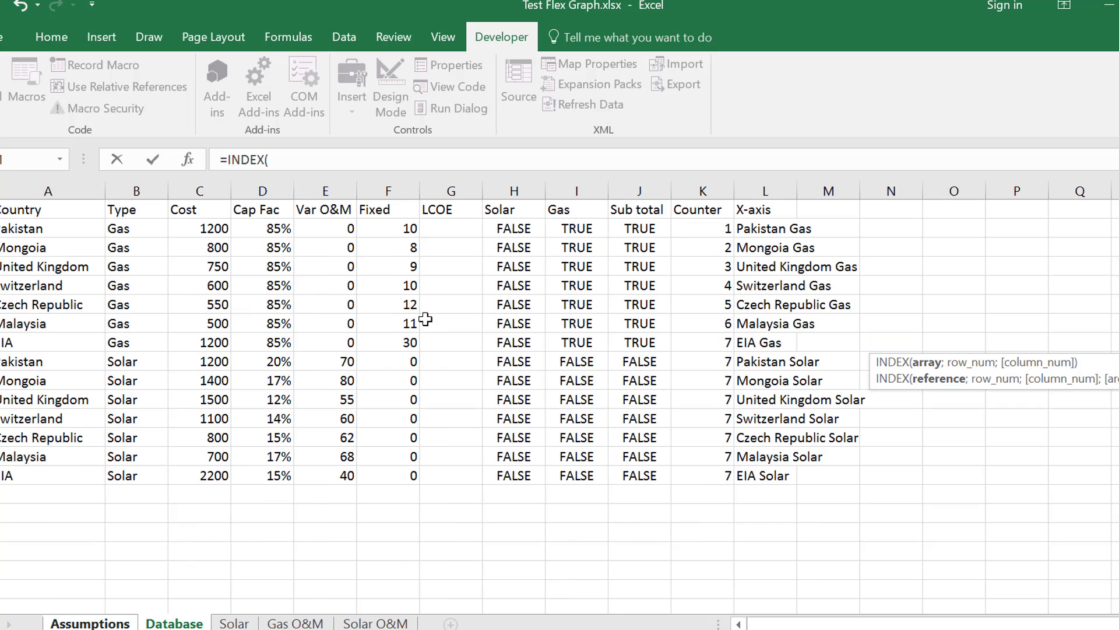
{"action": "key", "text": "ctrl+shift+space"}
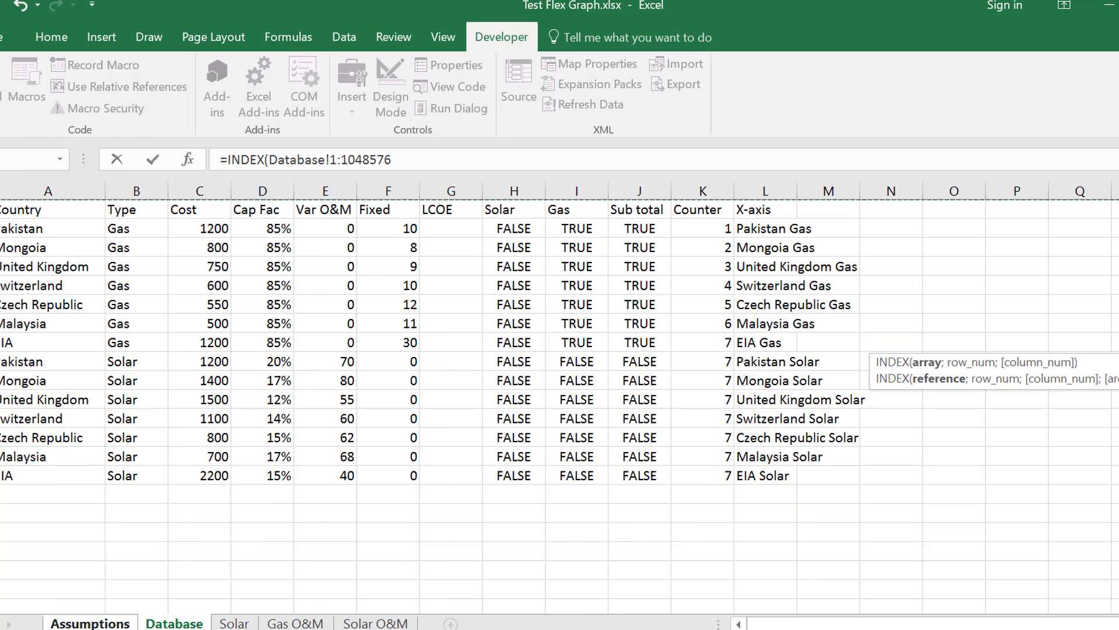
{"action": "key", "text": "F4"}
{"action": "type", "text": ";"}
{"action": "key", "text": "ctrl+Page_Up"}
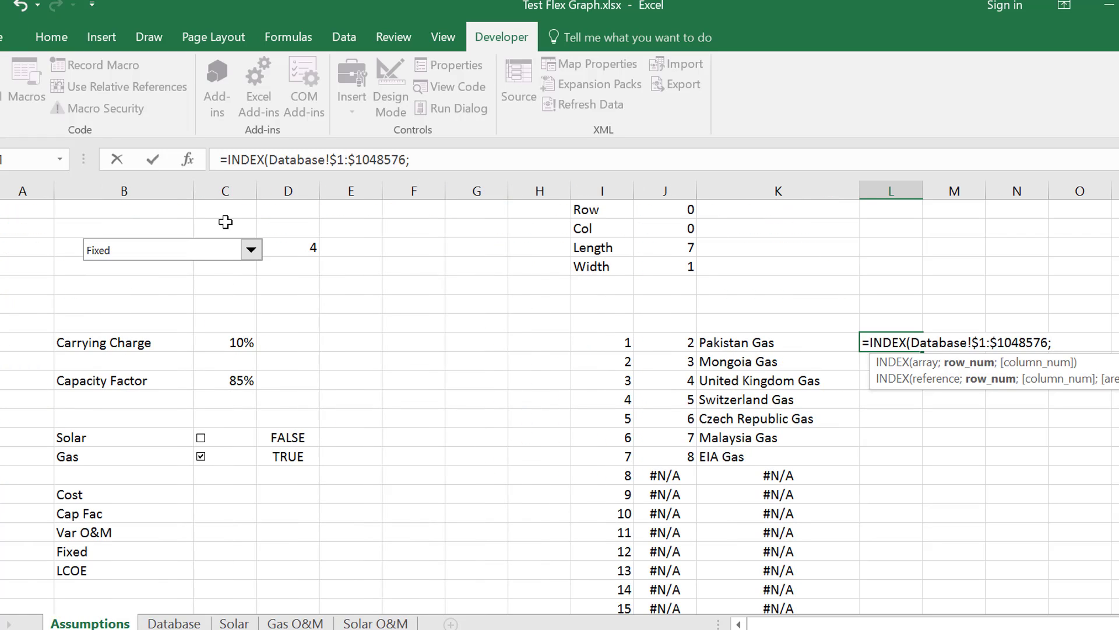
{"action": "key", "text": "Escape"}
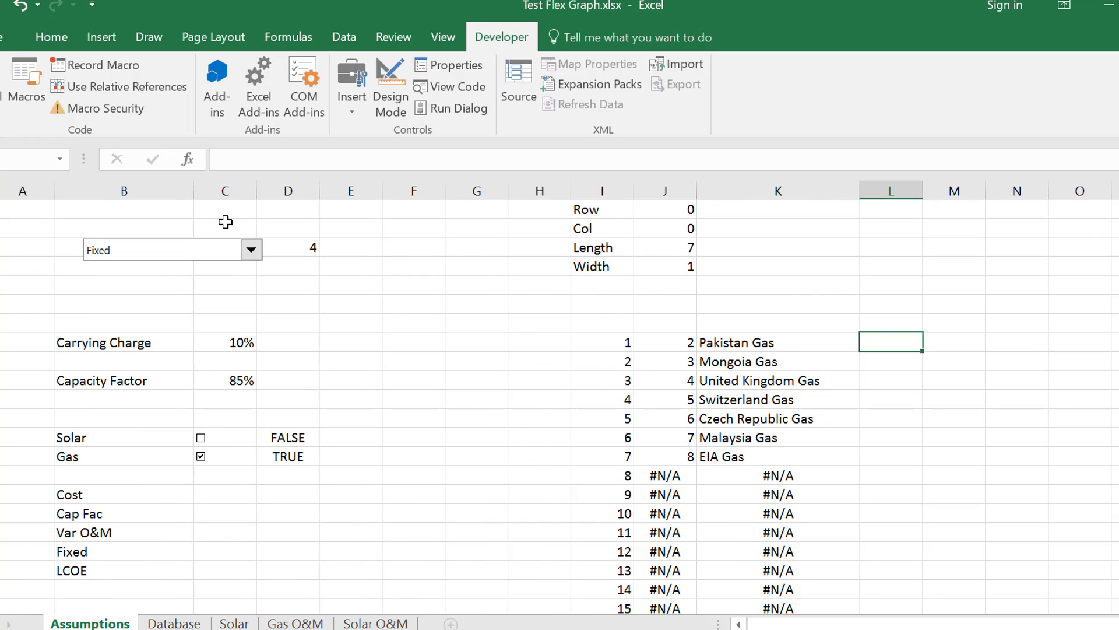
{"action": "key", "text": "Left"}
{"action": "key", "text": "Left"}
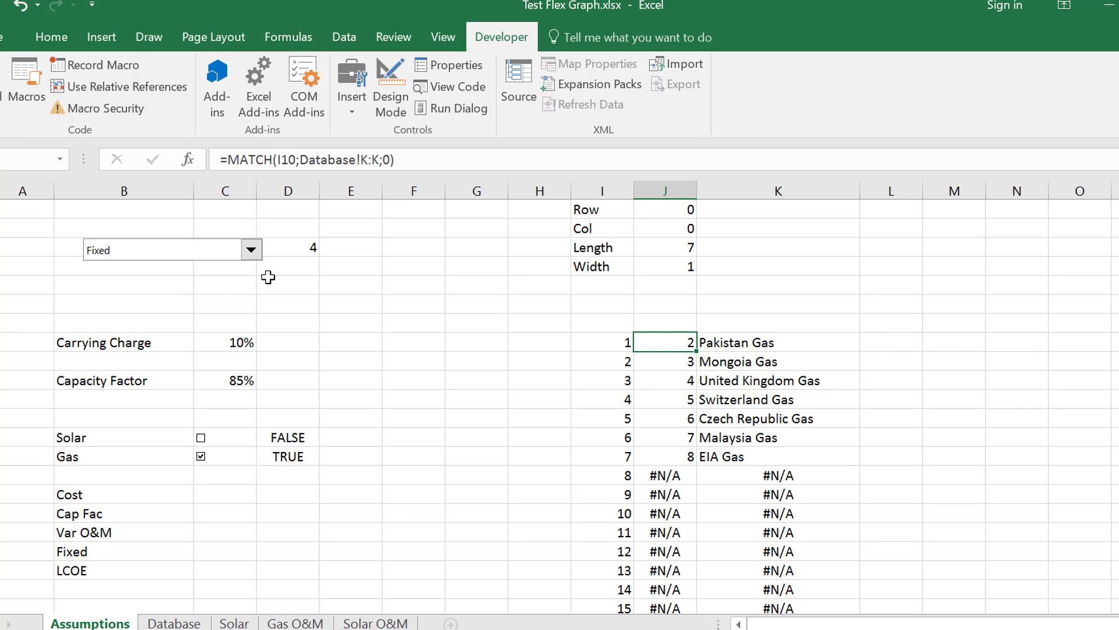
Step: Enter =INDEX(B18:B22;D5) in cell E5 to return the name of the drop-down's selected item
{"action": "left_click", "coordinate": [341, 249]}
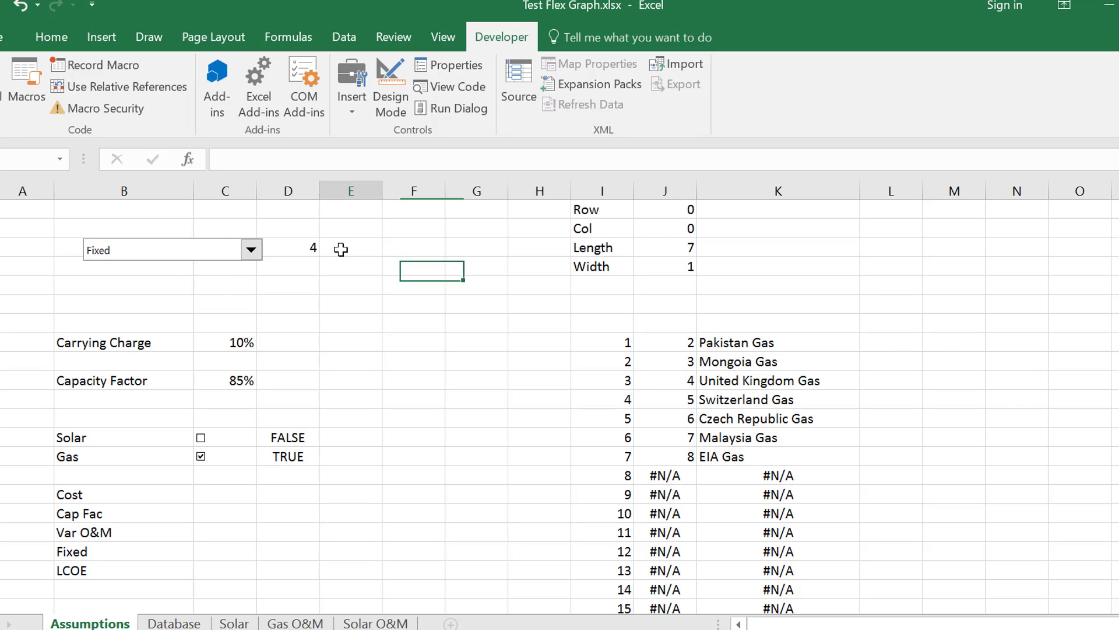
{"action": "type", "text": "=in"}
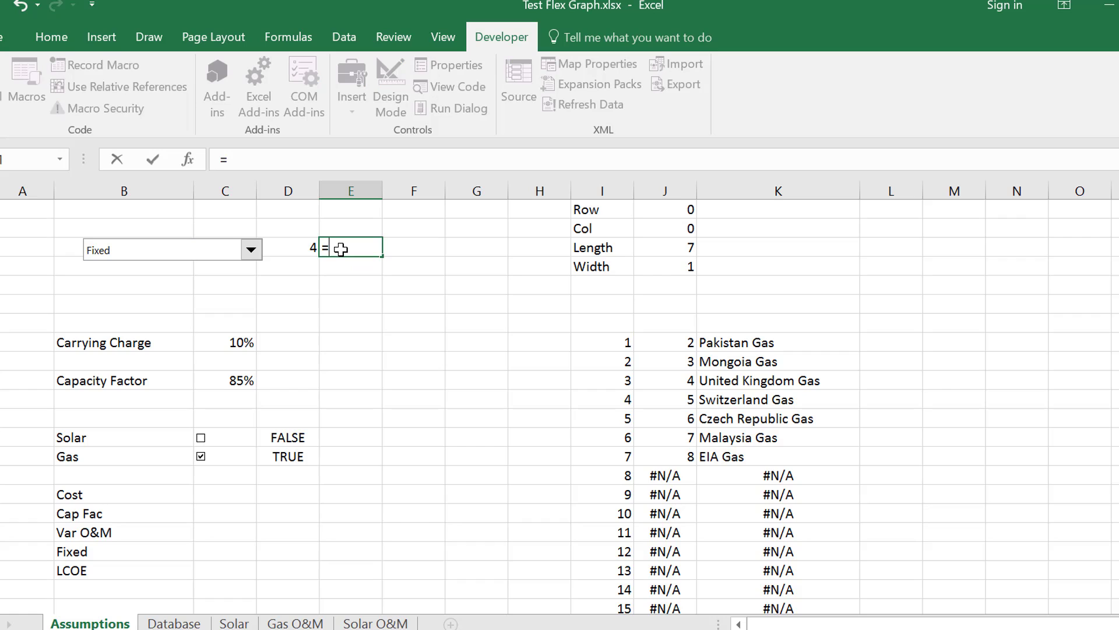
{"action": "key", "text": "Tab"}
{"action": "key", "text": "Left"}
{"action": "key", "text": "Down"}
{"action": "key", "text": "Down"}
{"action": "key", "text": "Down"}
{"action": "key", "text": "Down"}
{"action": "key", "text": "Down"}
{"action": "key", "text": "Down"}
{"action": "key", "text": "Down"}
{"action": "key", "text": "Down"}
{"action": "key", "text": "Down"}
{"action": "key", "text": "Down"}
{"action": "key", "text": "Down"}
{"action": "key", "text": "Down"}
{"action": "key", "text": "Down"}
{"action": "key", "text": "Down"}
{"action": "key", "text": "Left"}
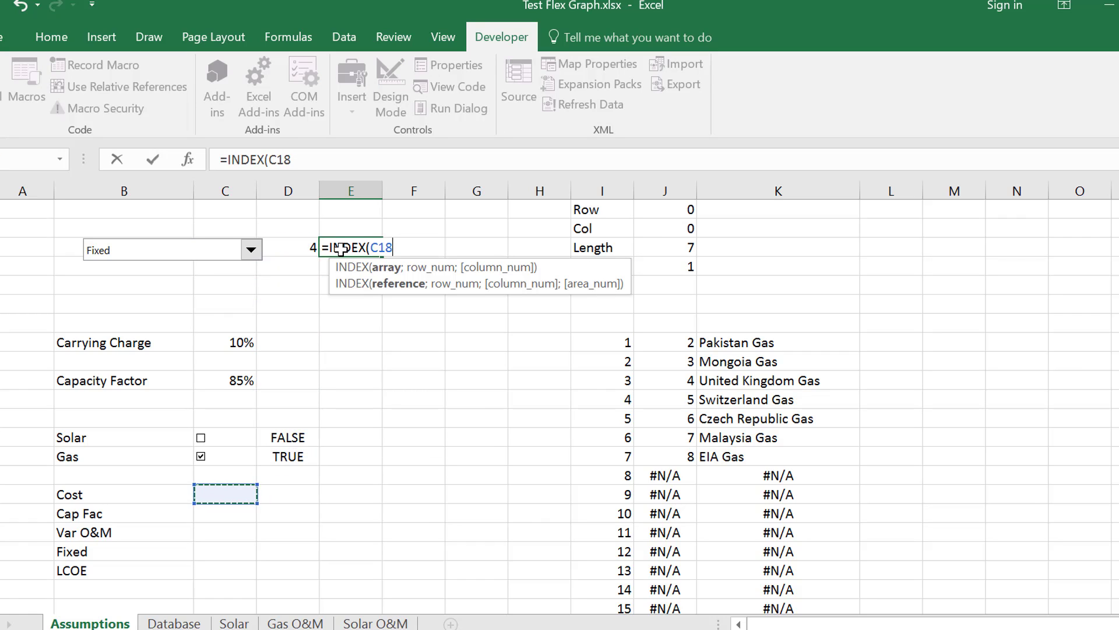
{"action": "key", "text": "Left"}
{"action": "key", "text": "Left"}
{"action": "key", "text": "Right"}
{"action": "key", "text": "shift+Down"}
{"action": "key", "text": "shift+Down"}
{"action": "key", "text": "shift+Down"}
{"action": "key", "text": "shift+Down"}
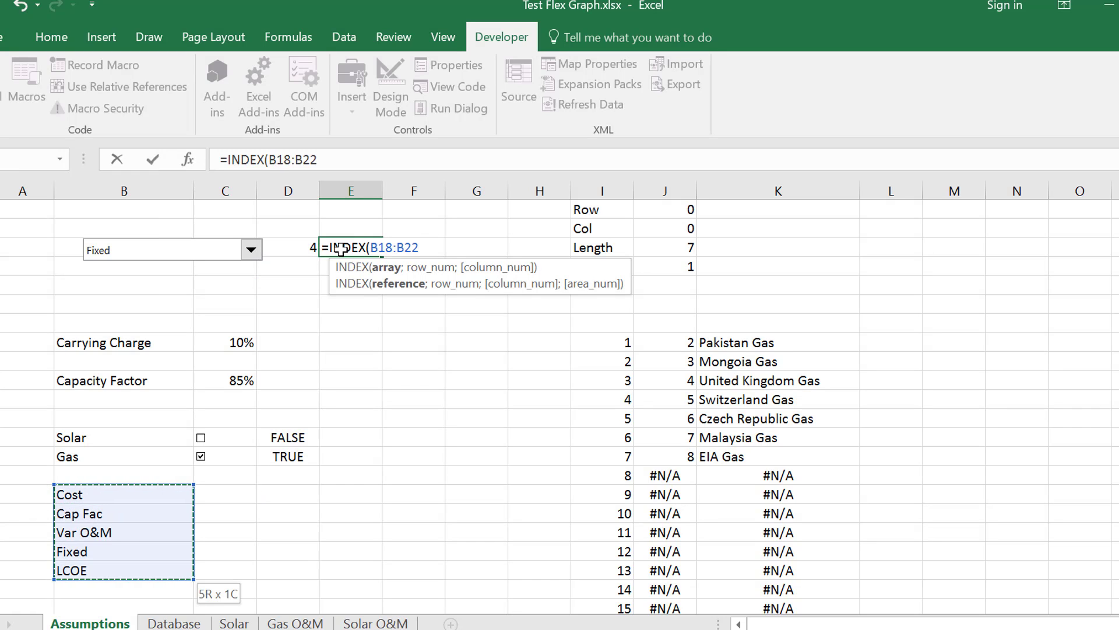
{"action": "type", "text": ";"}
{"action": "key", "text": "Left"}
{"action": "key", "text": "Return"}
{"action": "key", "text": "Up"}
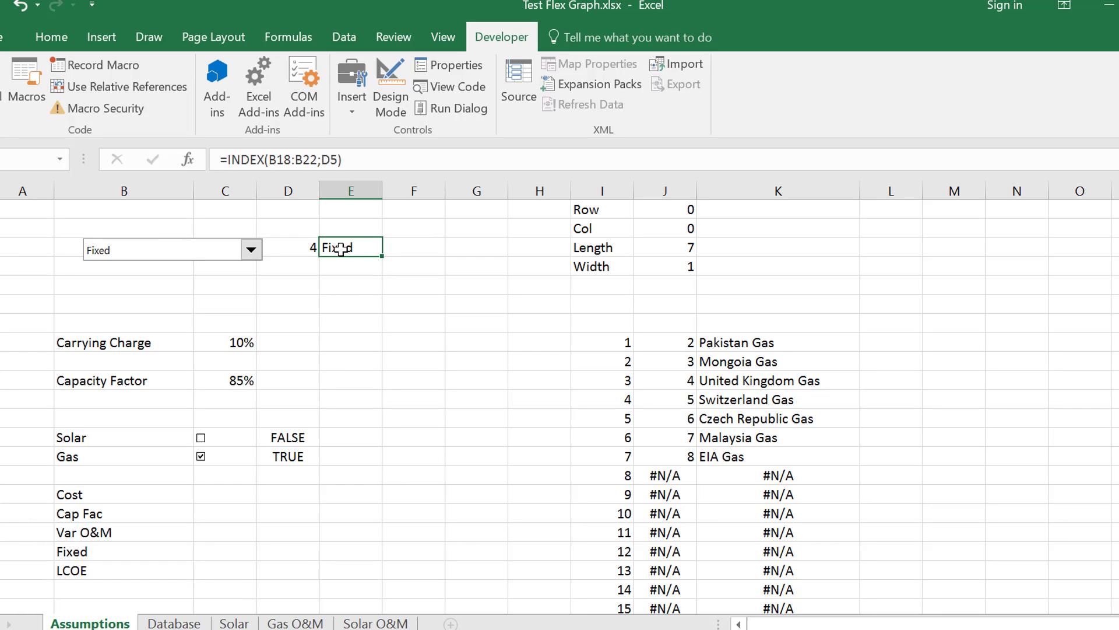
{"action": "key", "text": "Right"}
{"action": "type", "text": "="}
{"action": "key", "text": "Escape"}
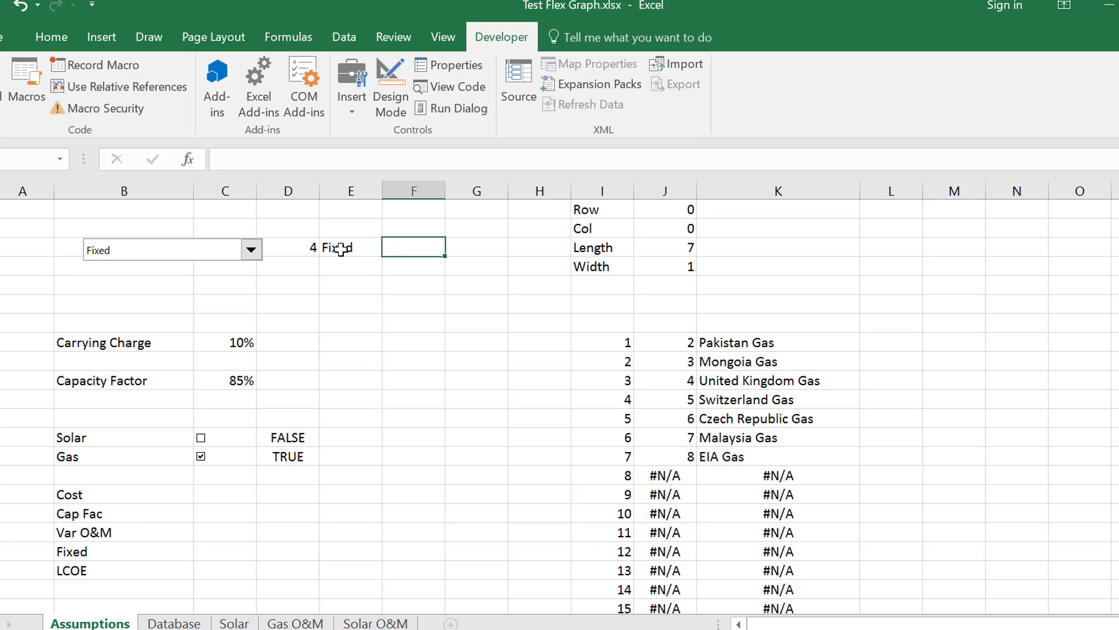
Step: Label cell D7 of the Assumptions sheet as Col
{"action": "key", "text": "Down"}
{"action": "key", "text": "Left"}
{"action": "key", "text": "Left"}
{"action": "key", "text": "Down"}
{"action": "key", "text": "Left"}
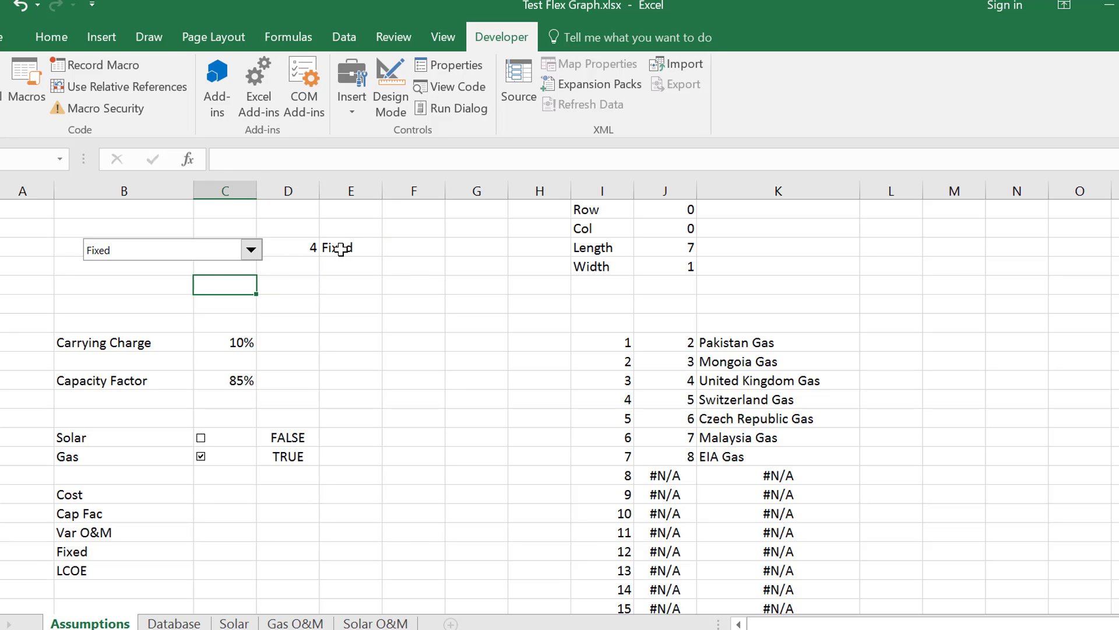
{"action": "key", "text": "Right"}
{"action": "type", "text": "Col"}
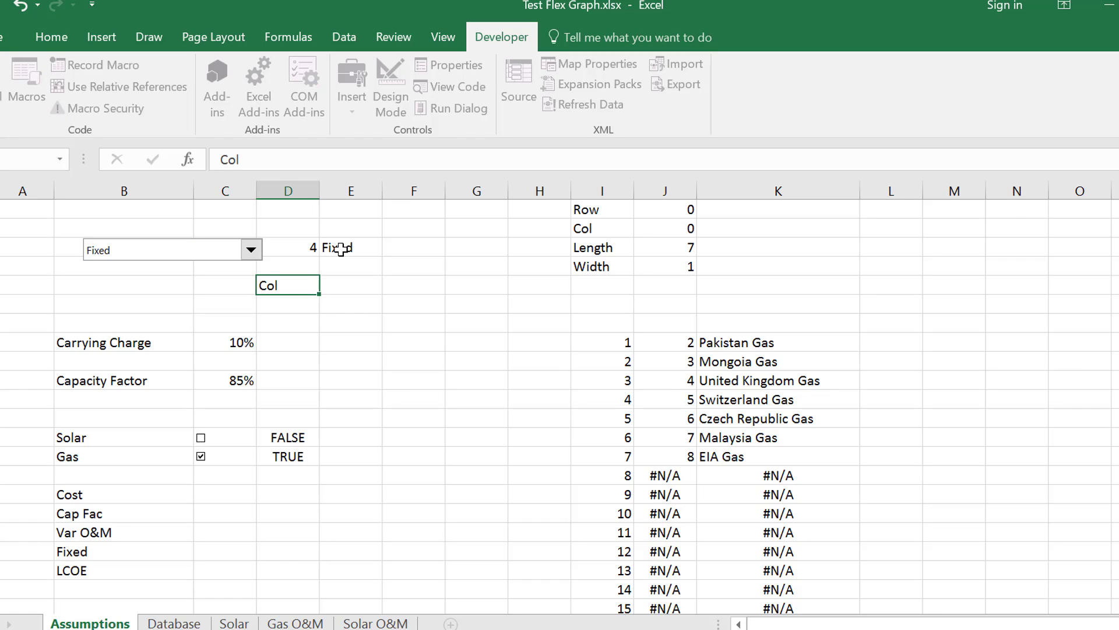
Step: Enter =MATCH(Assumptions!E5;Database!1:1;0) in E7 to find the selected item's column in the Database header row
{"action": "key", "text": "Tab"}
{"action": "type", "text": "=ma"}
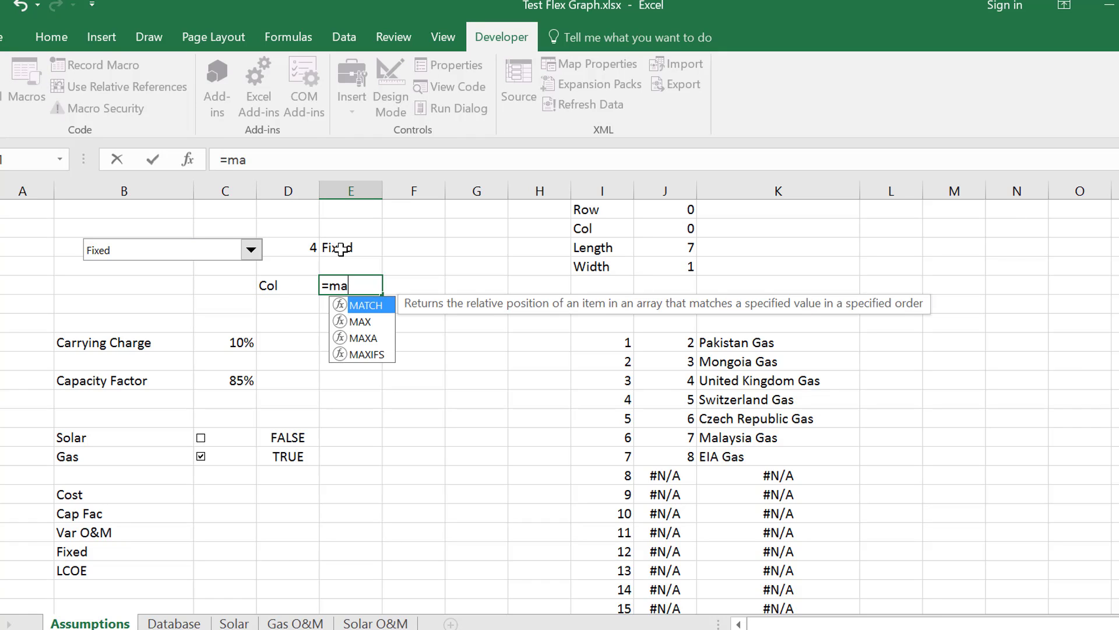
{"action": "key", "text": "Tab"}
{"action": "key", "text": "ctrl+Page_Down"}
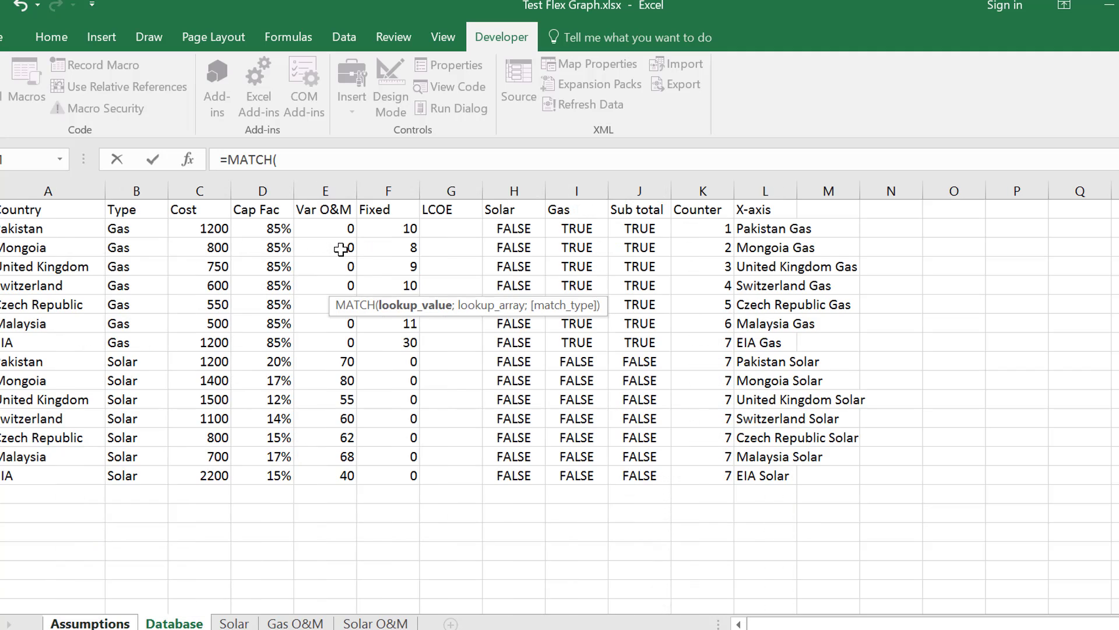
{"action": "key", "text": "ctrl+Page_Up"}
{"action": "key", "text": "Down"}
{"action": "left_click", "coordinate": [341, 249]}
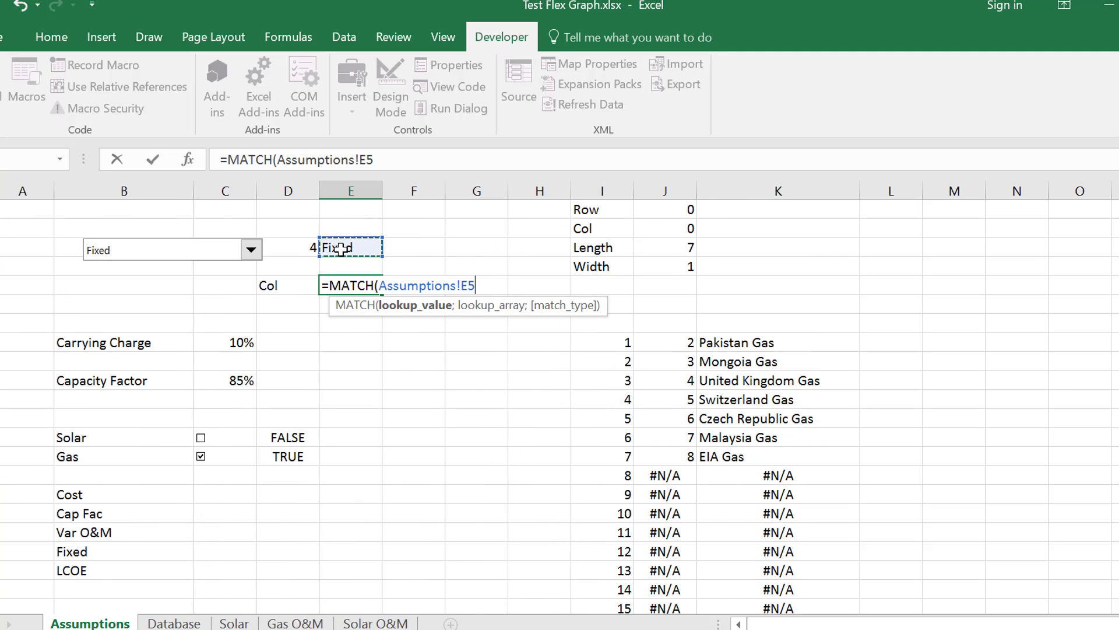
{"action": "type", "text": ";"}
{"action": "key", "text": "ctrl+Page_Down"}
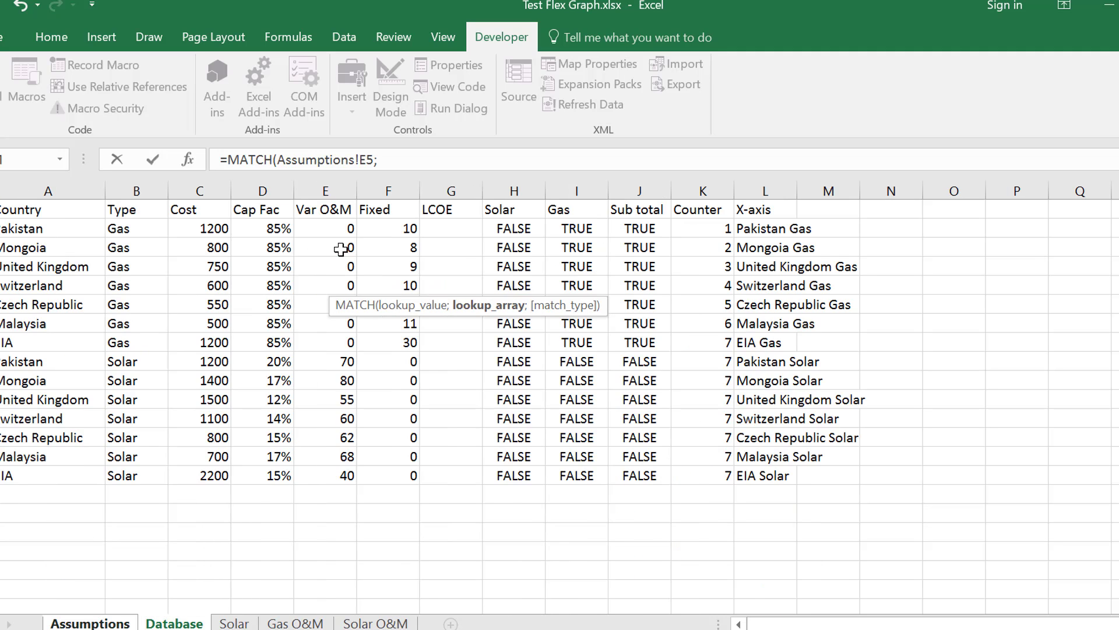
{"action": "key", "text": "shift+space"}
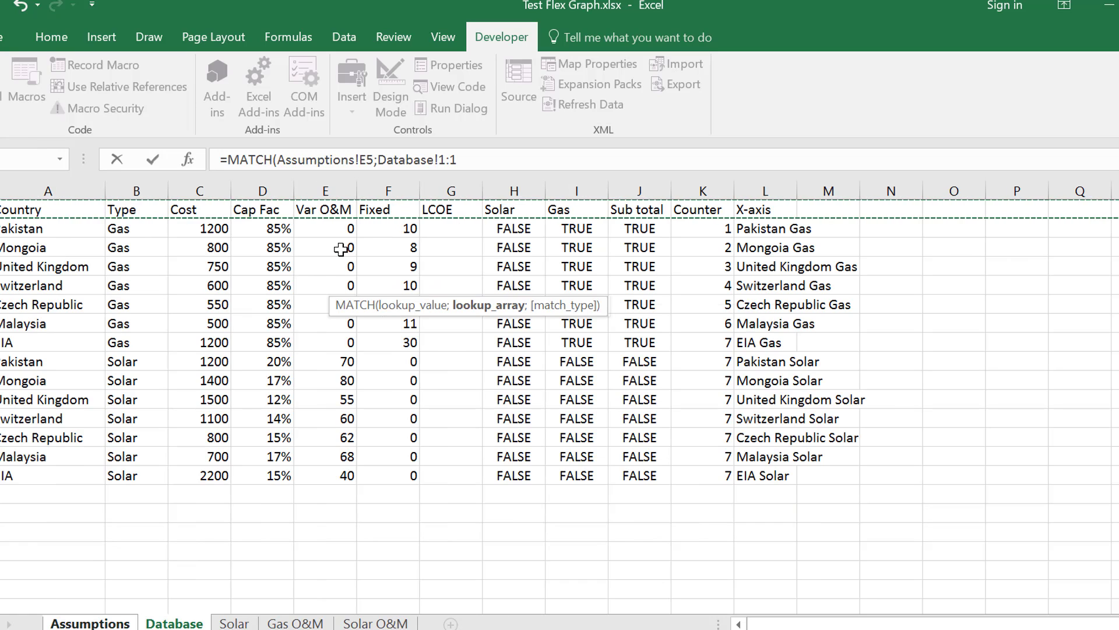
{"action": "type", "text": ";0"}
{"action": "key", "text": "Return"}
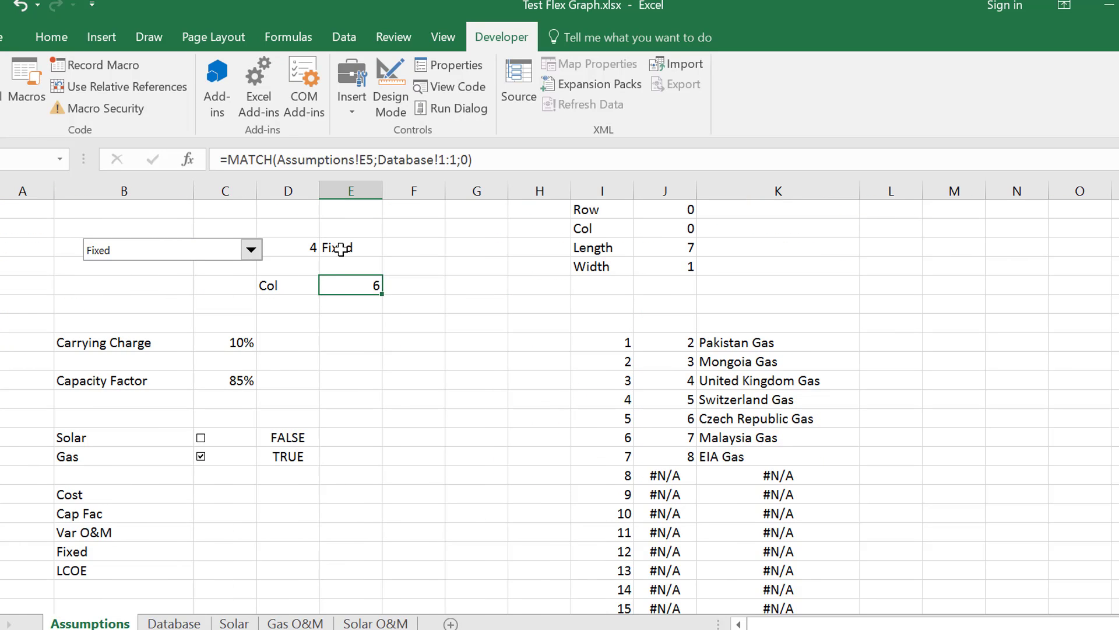
Step: Add the heading Row in J9, above the matched row numbers
{"action": "key", "text": "Right"}
{"action": "key", "text": "Right"}
{"action": "key", "text": "Right"}
{"action": "key", "text": "Right"}
{"action": "key", "text": "Right"}
{"action": "key", "text": "Down"}
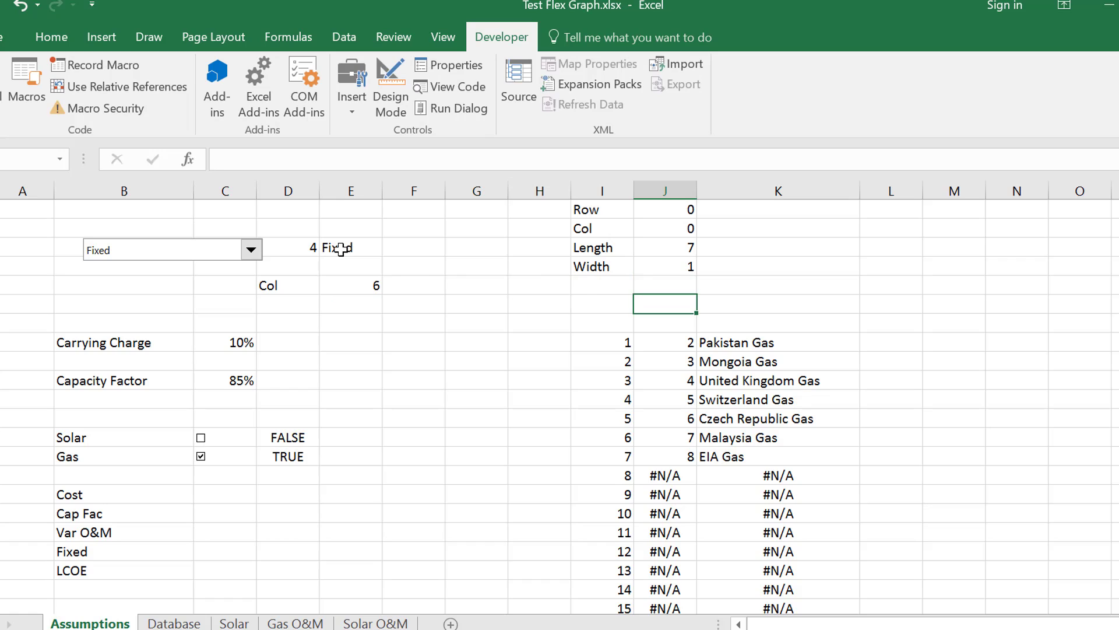
{"action": "key", "text": "Left"}
{"action": "key", "text": "Left"}
{"action": "key", "text": "Left"}
{"action": "key", "text": "Down"}
{"action": "key", "text": "Right"}
{"action": "key", "text": "Right"}
{"action": "key", "text": "Right"}
{"action": "key", "text": "Right"}
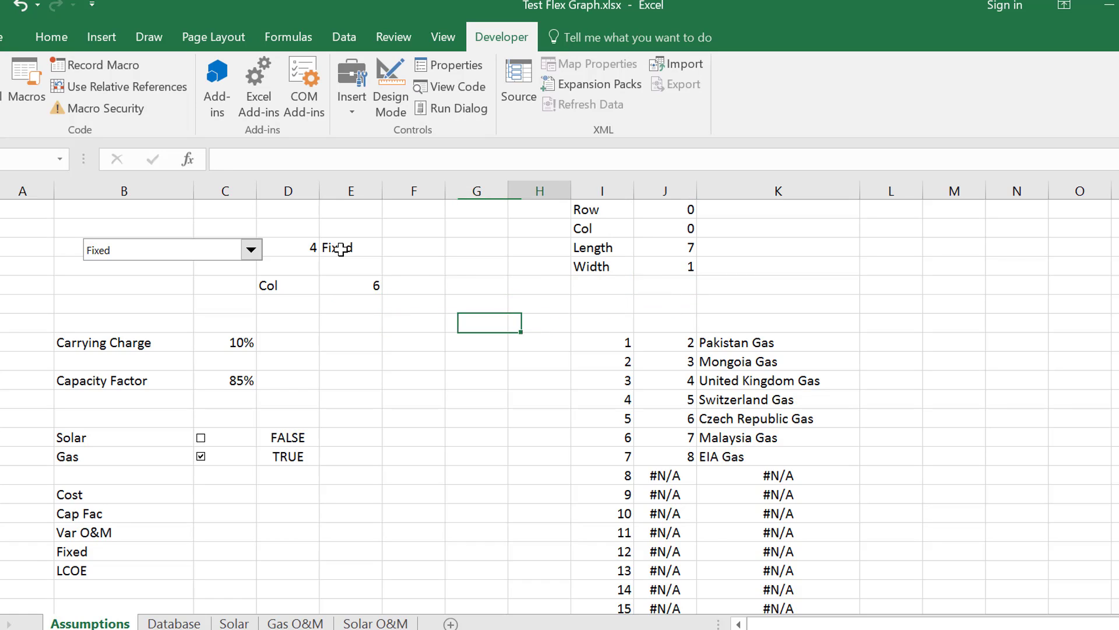
{"action": "type", "text": "Row"}
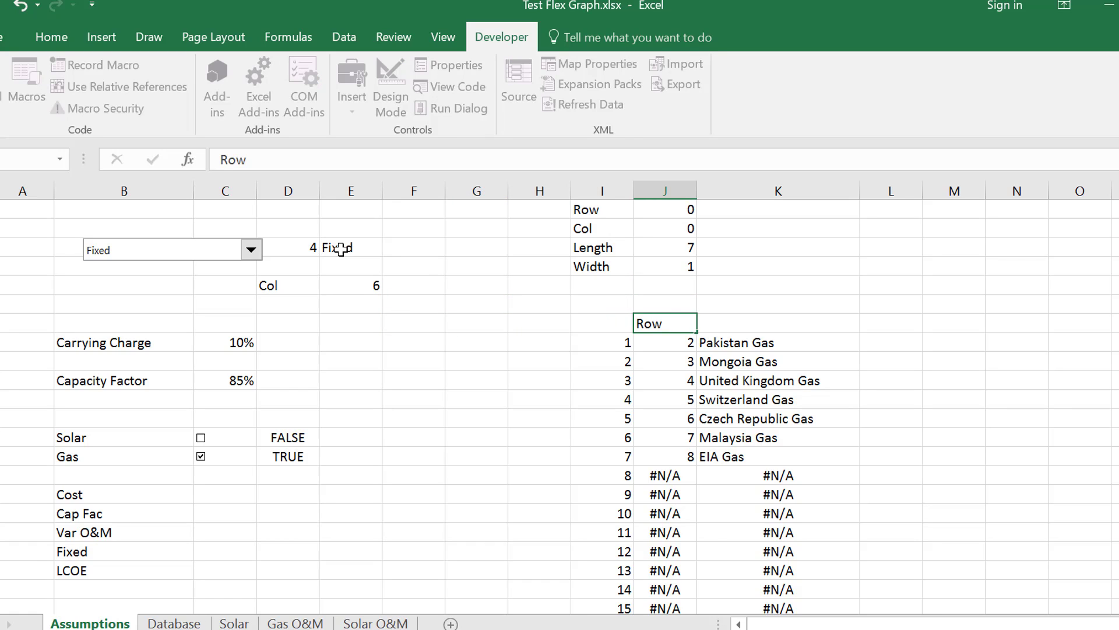
{"action": "key", "text": "Return"}
Step: Move the Col label and its MATCH formula from D7:E7 to J8:K8
{"action": "key", "text": "Up"}
{"action": "key", "text": "Left"}
{"action": "key", "text": "Left"}
{"action": "key", "text": "Left"}
{"action": "key", "text": "Left"}
{"action": "key", "text": "Left"}
{"action": "key", "text": "Up"}
{"action": "key", "text": "Up"}
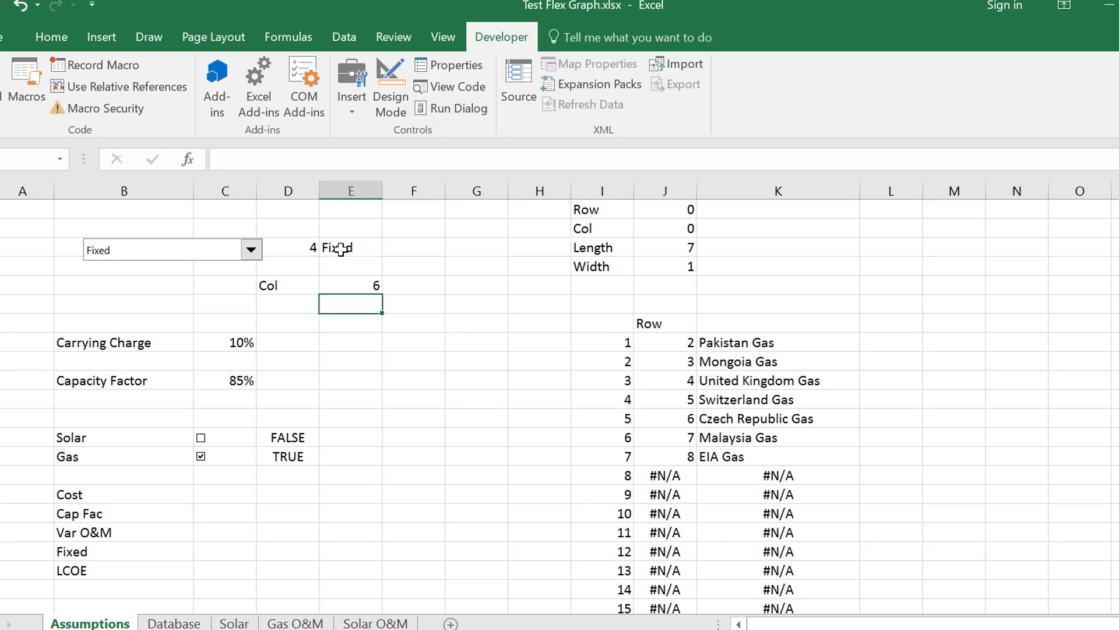
{"action": "key", "text": "Left"}
{"action": "key", "text": "shift+Right"}
{"action": "key", "text": "ctrl+c"}
{"action": "key", "text": "Down"}
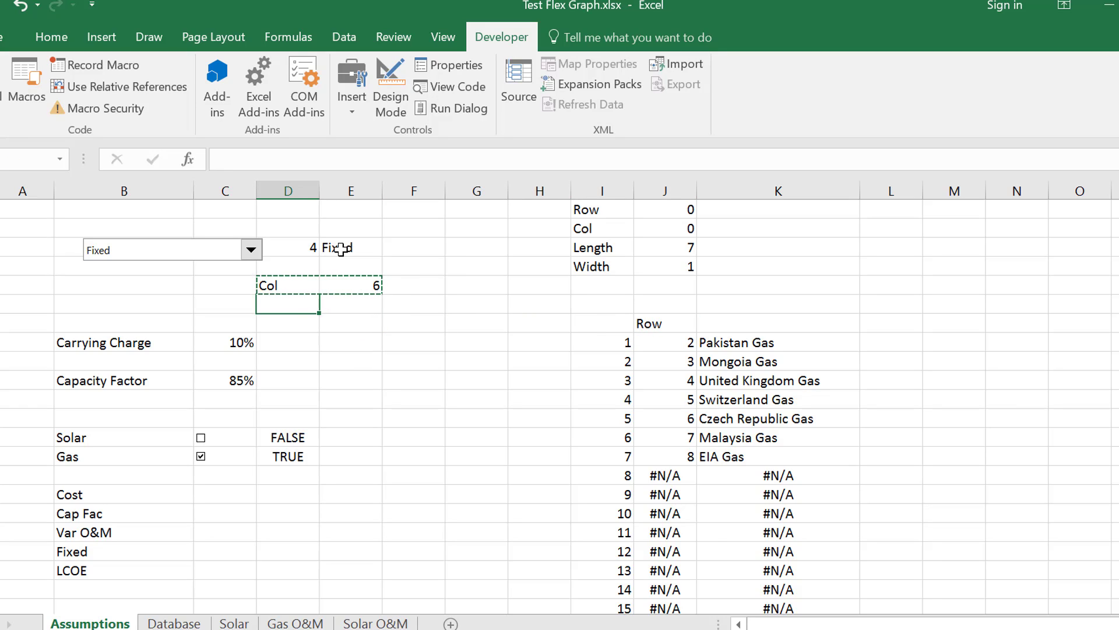
{"action": "key", "text": "Right"}
{"action": "key", "text": "Right"}
{"action": "key", "text": "Right"}
{"action": "key", "text": "Right"}
{"action": "key", "text": "Right"}
{"action": "key", "text": "Right"}
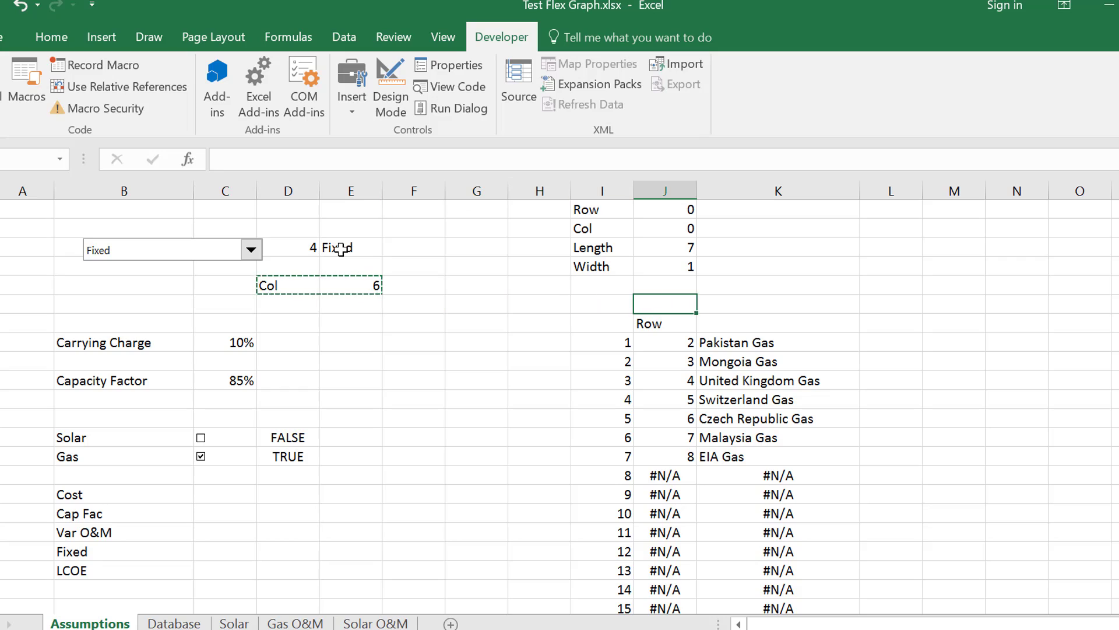
{"action": "key", "text": "ctrl+v"}
{"action": "key", "text": "Right"}
{"action": "key", "text": "Left"}
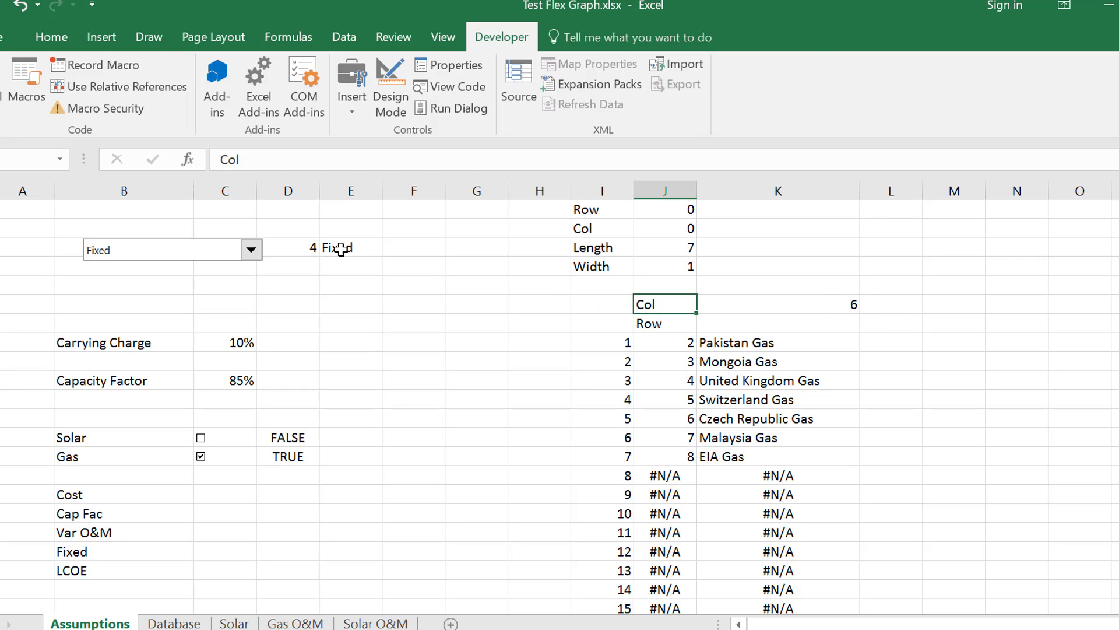
Step: Shift the Col label and its MATCH formula one column over, into I8:J8
{"action": "key", "text": "ctrl+c"}
{"action": "key", "text": "Left"}
{"action": "key", "text": "ctrl+v"}
{"action": "key", "text": "Right"}
{"action": "key", "text": "Right"}
{"action": "key", "text": "Right"}
{"action": "key", "text": "Left"}
{"action": "key", "text": "ctrl+x"}
{"action": "key", "text": "Left"}
{"action": "key", "text": "ctrl+v"}
Step: Enter =INDEX(Database!$1:$1048576;Assumptions!J10;Assumptions!$J$8) in L10 to retrieve the selected data for the first country
{"action": "key", "text": "Right"}
{"action": "key", "text": "Right"}
{"action": "key", "text": "Down"}
{"action": "key", "text": "Down"}
{"action": "type", "text": "="}
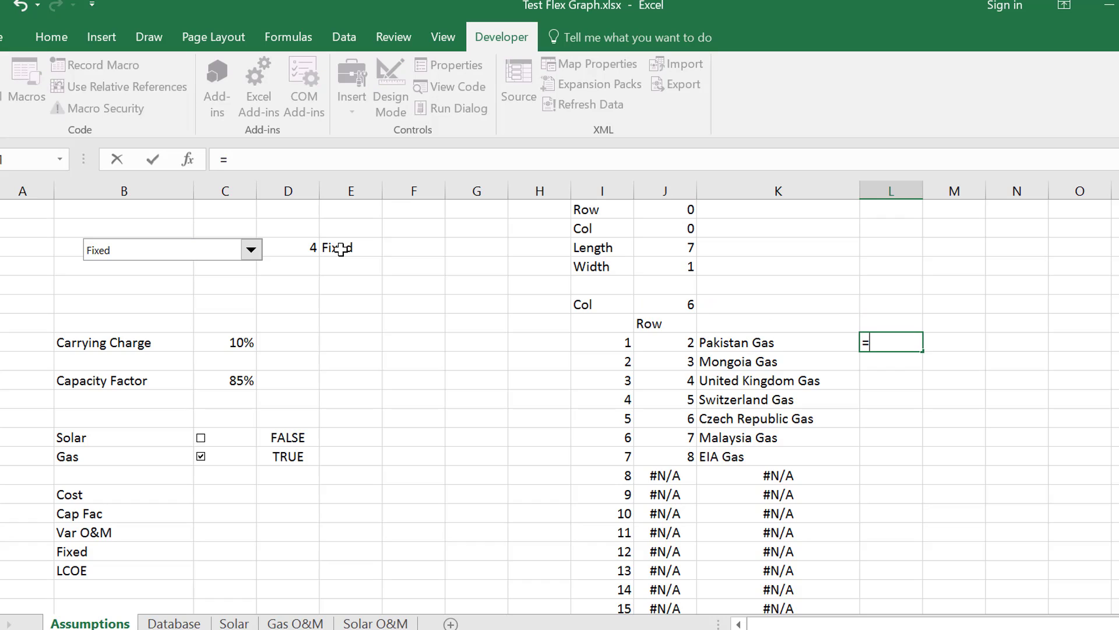
{"action": "type", "text": "in"}
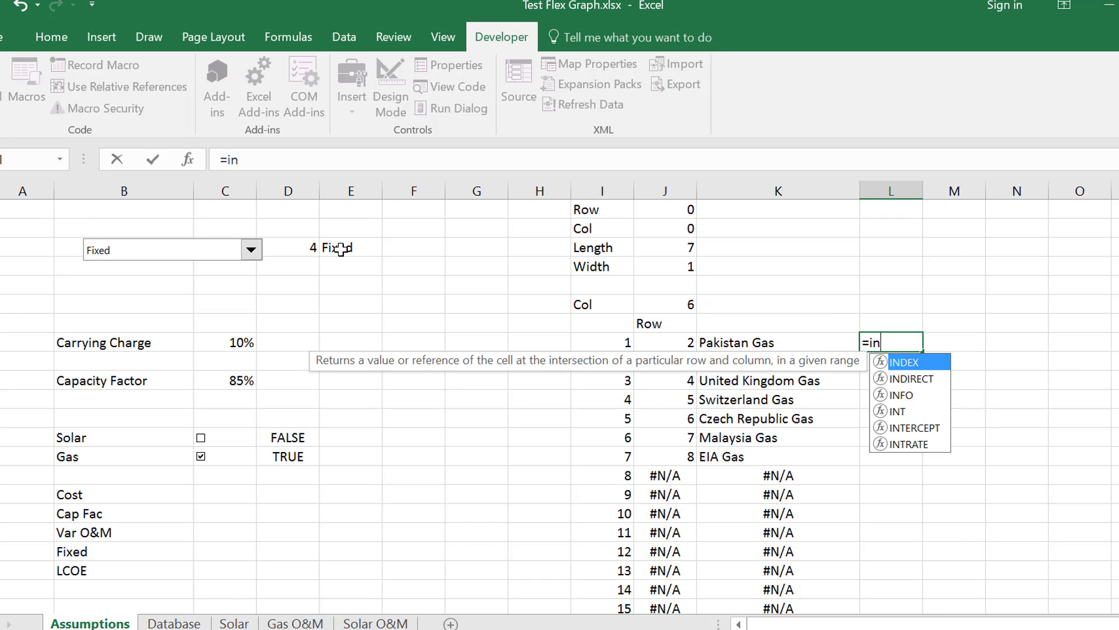
{"action": "key", "text": "Tab"}
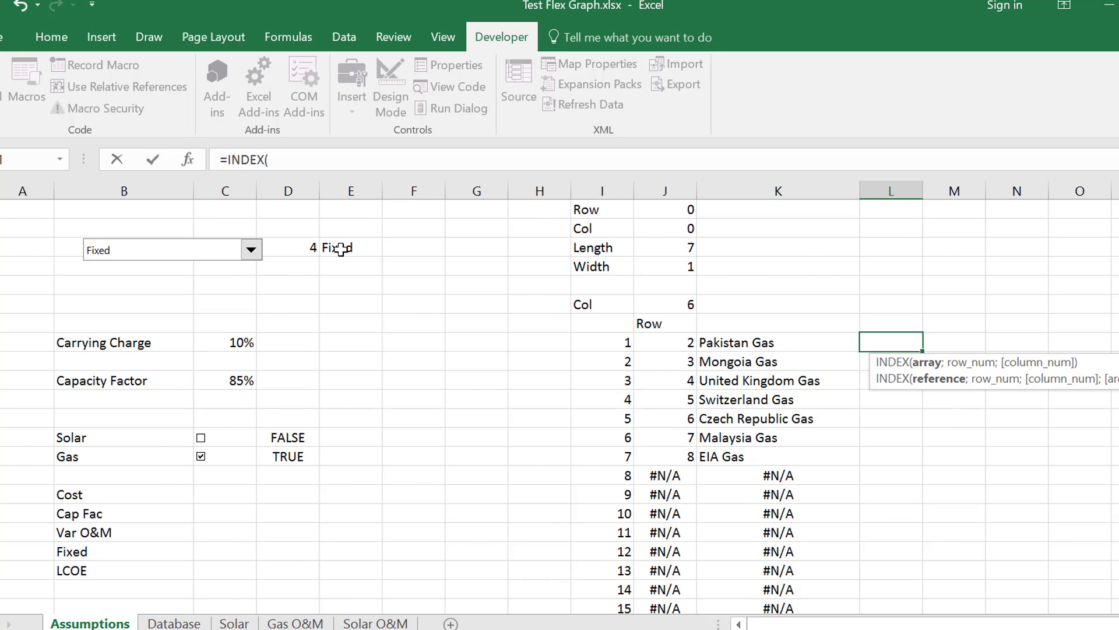
{"action": "key", "text": "ctrl+Page_Down"}
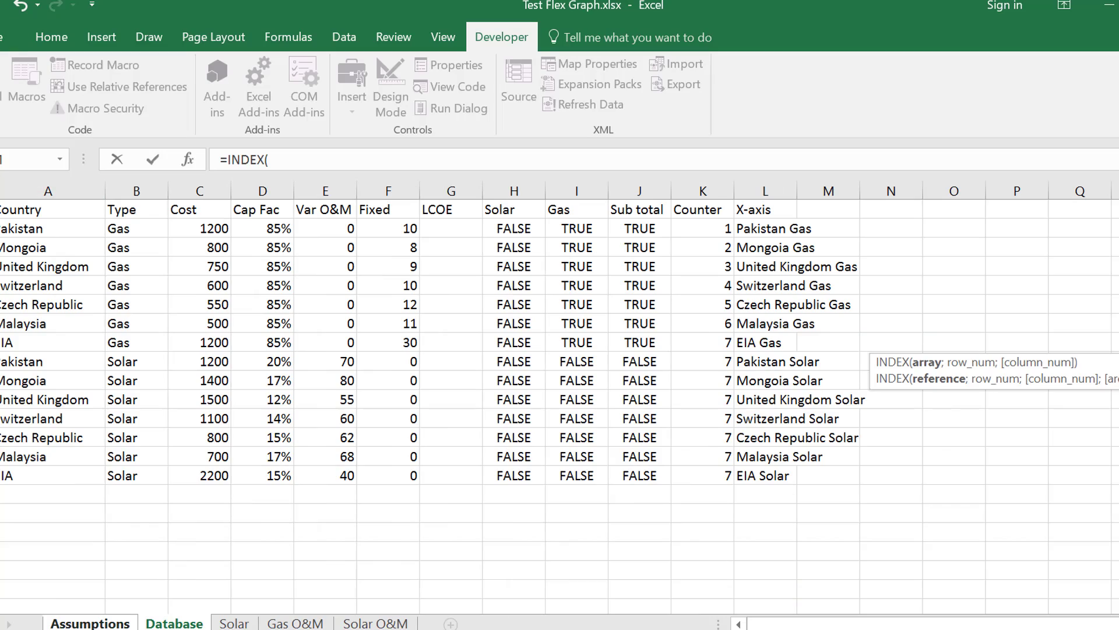
{"action": "key", "text": "ctrl+a"}
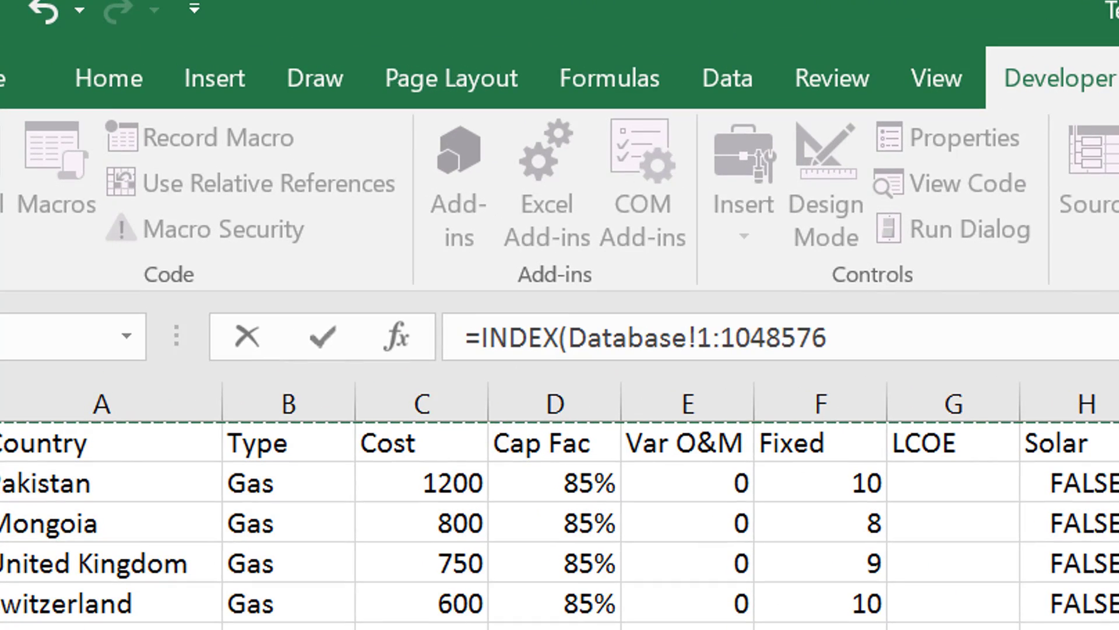
{"action": "key", "text": "F4"}
{"action": "type", "text": ";"}
{"action": "key", "text": "ctrl+Page_Up"}
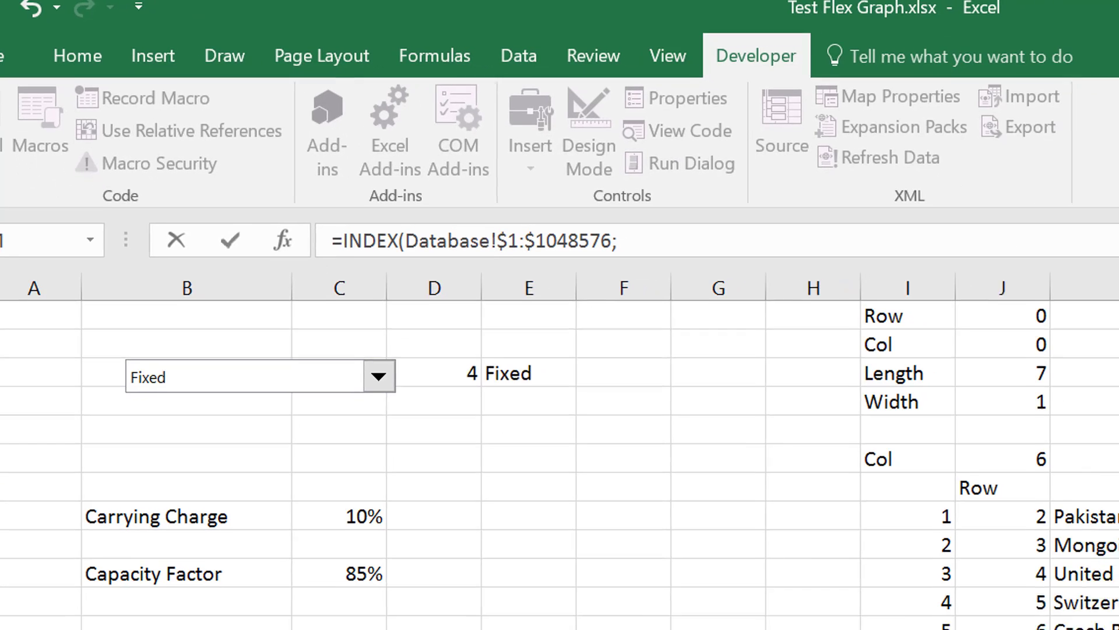
{"action": "left_click", "coordinate": [1073, 504]}
{"action": "left_click", "coordinate": [979, 504]}
{"action": "type", "text": ";"}
{"action": "key", "text": "Up"}
{"action": "key", "text": "Up"}
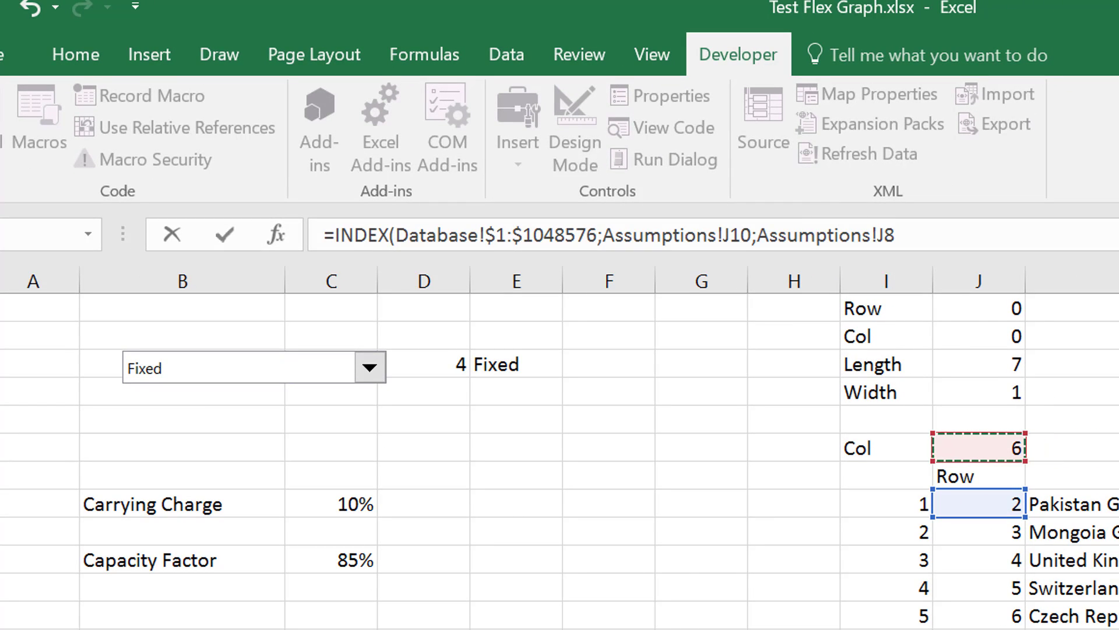
{"action": "key", "text": "F4"}
{"action": "key", "text": "Return"}
{"action": "key", "text": "Up"}
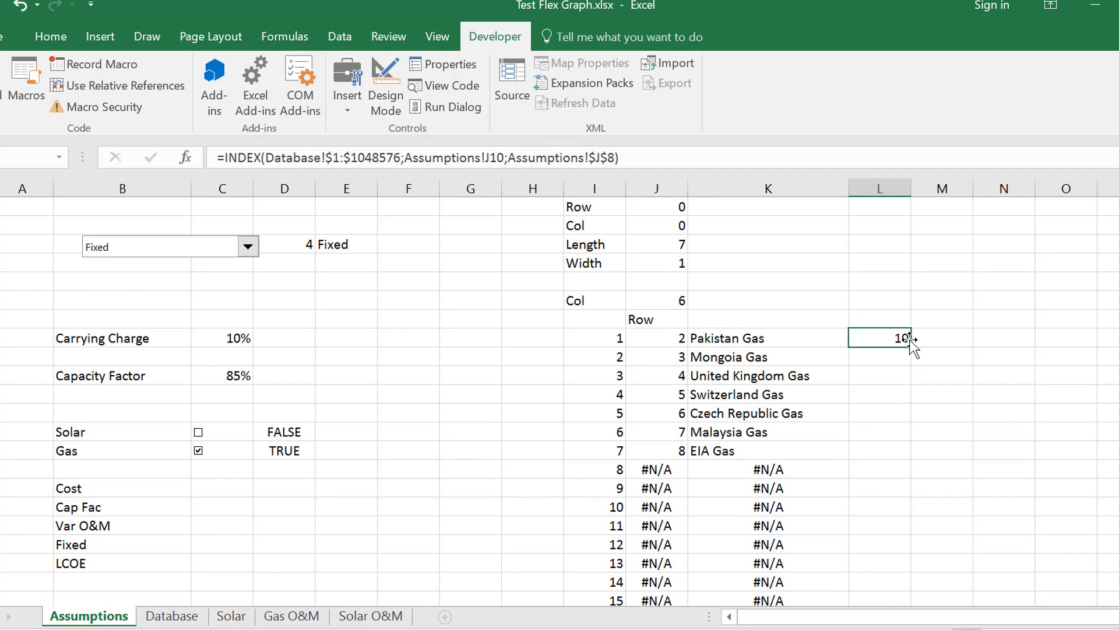
Step: Fill the INDEX formula from L10 down alongside the whole country list
{"action": "double_click", "coordinate": [911, 346]}
{"action": "key", "text": "Down"}
{"action": "key", "text": "Up"}
Step: Create a new workbook-scope defined name called xaxis
{"action": "key", "text": "Up"}
{"action": "key", "text": "Left"}
{"action": "key", "text": "Left"}
{"action": "key", "text": "Up"}
{"action": "key", "text": "Up"}
{"action": "key", "text": "ctrl+F3"}
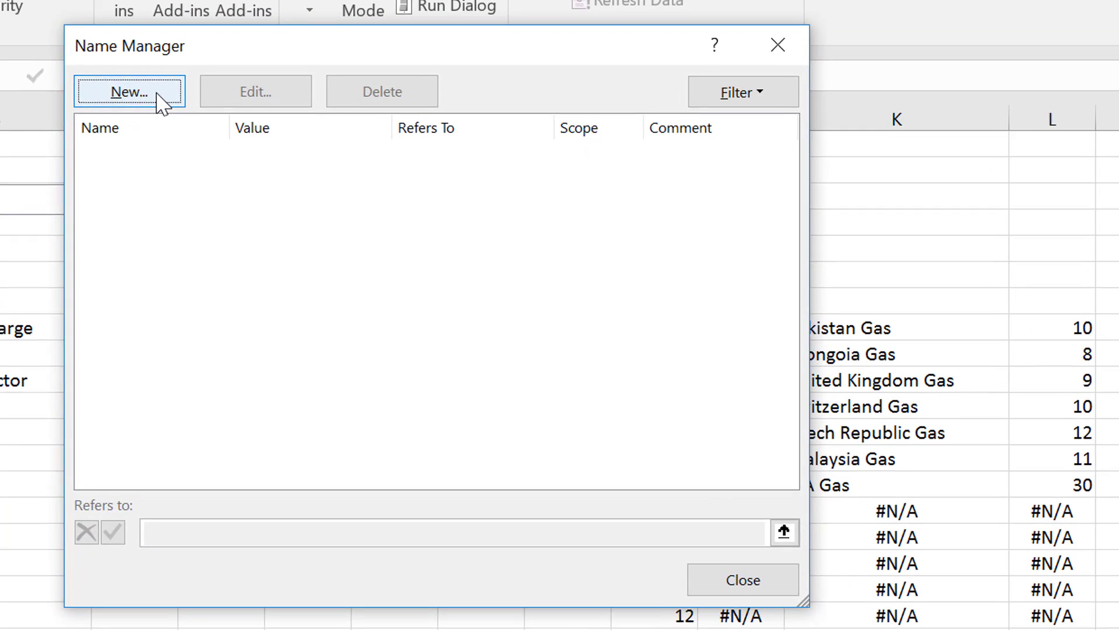
{"action": "left_click", "coordinate": [225, 144]}
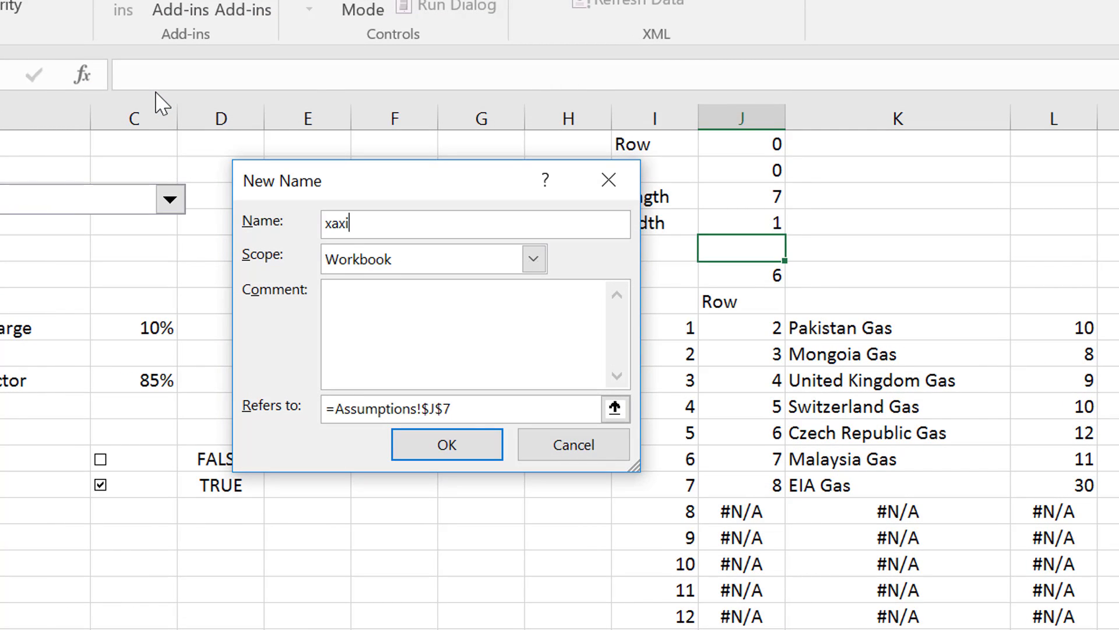
Step: Make the xaxis name refer to =OFFSET(Assumptions!$K$10;Assumptions!$J$3;Assumptions!$J$4;Assumptions!$J$5;Assumptions!$J$6) and save it
{"action": "left_click", "coordinate": [571, 416]}
{"action": "key", "text": "BackSpace"}
{"action": "key", "text": "BackSpace"}
{"action": "key", "text": "BackSpace"}
{"action": "key", "text": "BackSpace"}
{"action": "key", "text": "BackSpace"}
{"action": "key", "text": "BackSpace"}
{"action": "key", "text": "BackSpace"}
{"action": "key", "text": "BackSpace"}
{"action": "key", "text": "BackSpace"}
{"action": "key", "text": "BackSpace"}
{"action": "key", "text": "BackSpace"}
{"action": "key", "text": "BackSpace"}
{"action": "key", "text": "BackSpace"}
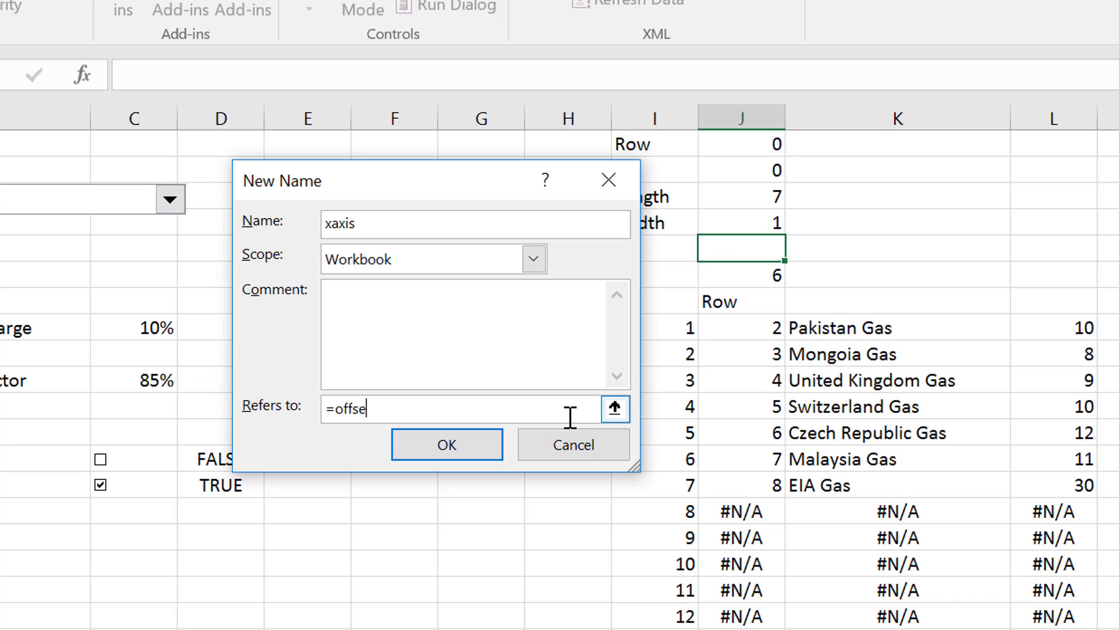
{"action": "type", "text": "offset("}
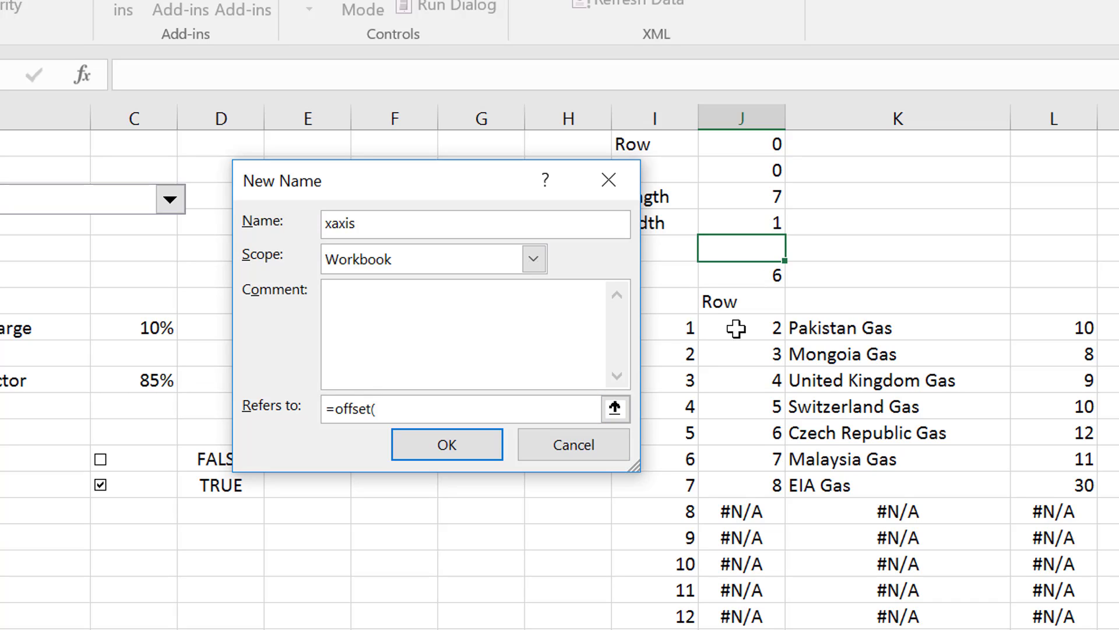
{"action": "left_click", "coordinate": [840, 328]}
{"action": "type", "text": ";"}
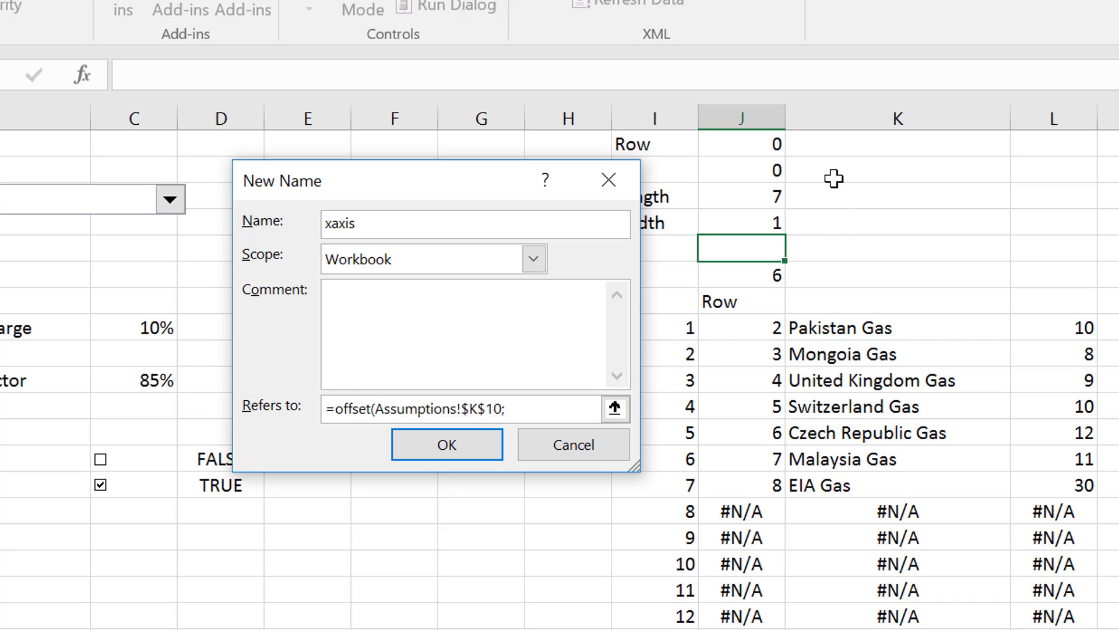
{"action": "left_click", "coordinate": [741, 141]}
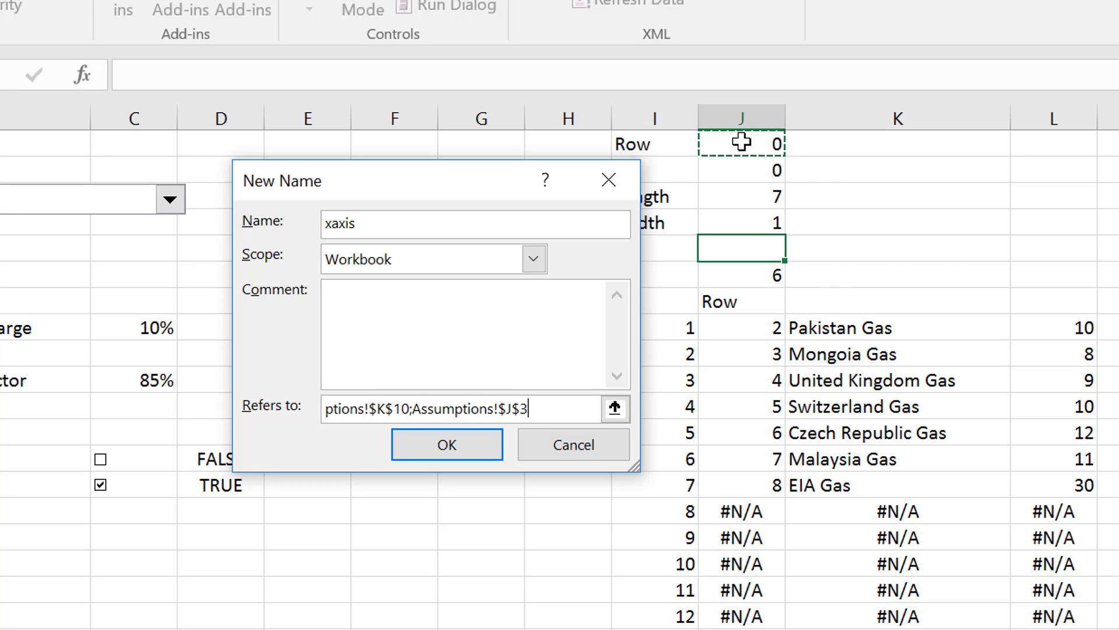
{"action": "type", "text": ";"}
{"action": "left_click", "coordinate": [742, 174]}
{"action": "type", "text": ";"}
{"action": "left_click", "coordinate": [750, 202]}
{"action": "type", "text": ";"}
{"action": "left_click", "coordinate": [763, 227]}
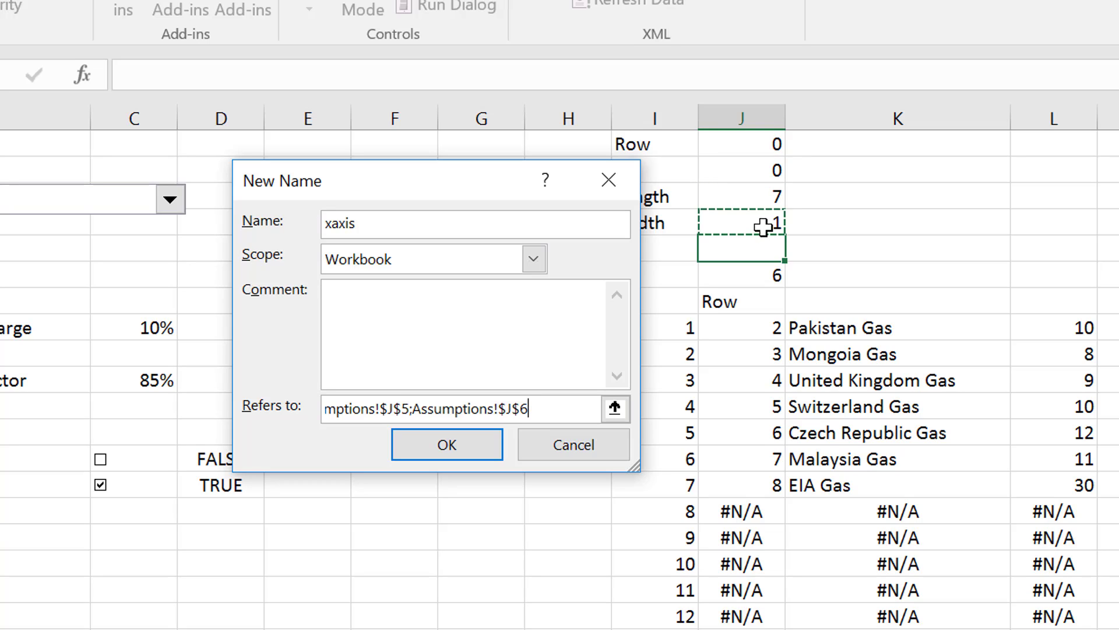
{"action": "type", "text": ")"}
{"action": "left_click", "coordinate": [473, 450]}
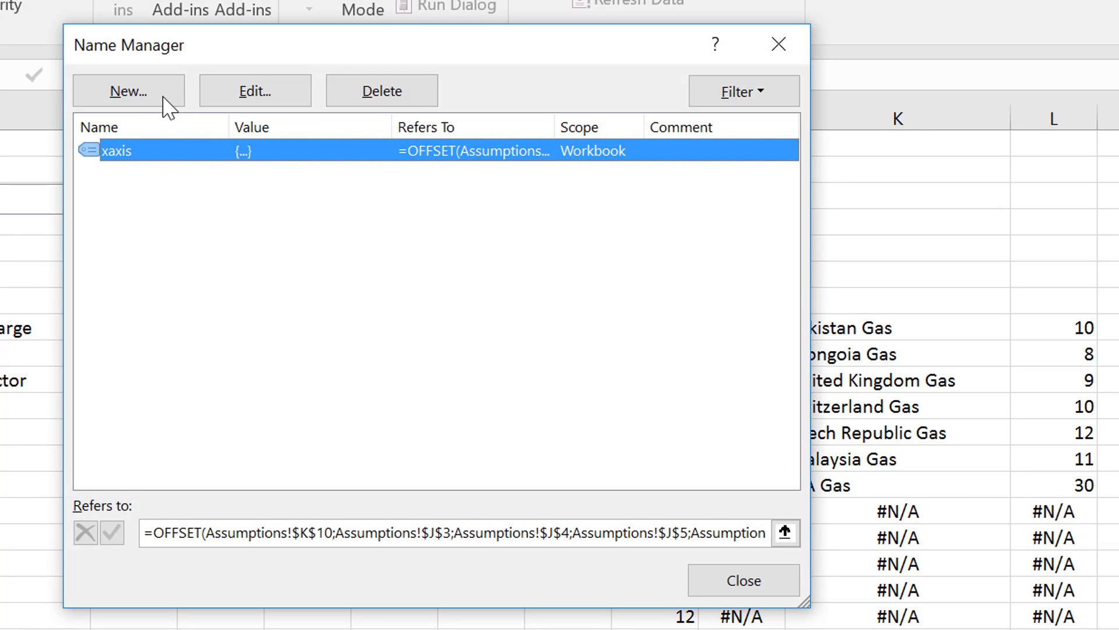
Step: Define a workbook-scope name yaxis as =OFFSET(Assumptions!$L$10;Assumptions!$J$3;Assumptions!$J$4;Assumptions!$J$5;Assumptions!$J$6) and close the Name Manager
{"action": "left_click", "coordinate": [129, 91]}
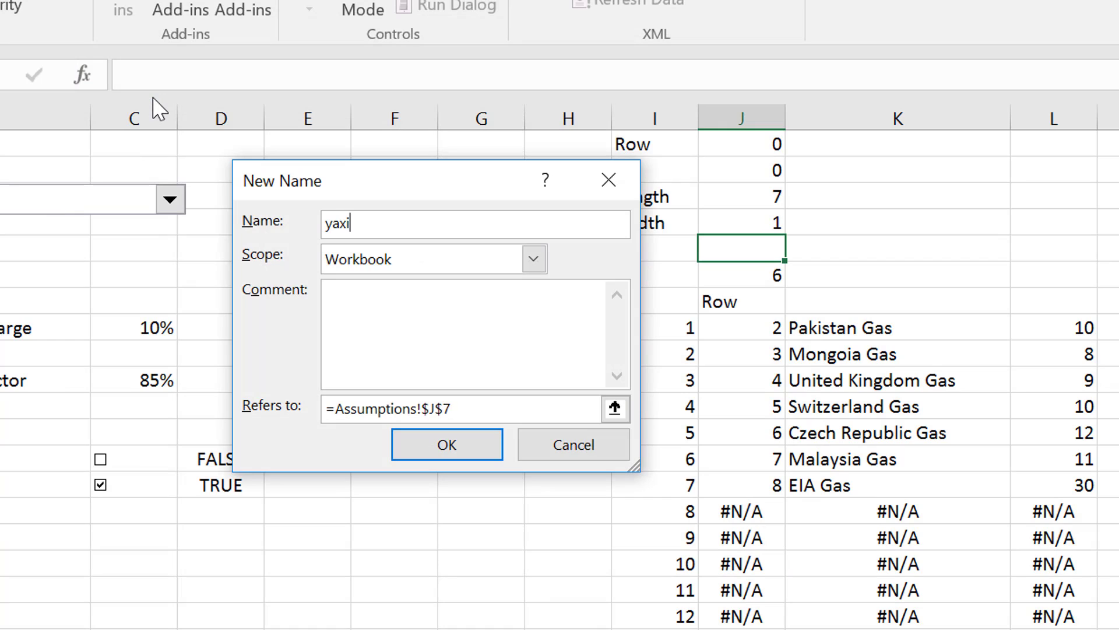
{"action": "left_click", "coordinate": [467, 409]}
{"action": "key", "text": "BackSpace"}
{"action": "key", "text": "BackSpace"}
{"action": "key", "text": "BackSpace"}
{"action": "key", "text": "BackSpace"}
{"action": "key", "text": "BackSpace"}
{"action": "key", "text": "BackSpace"}
{"action": "key", "text": "BackSpace"}
{"action": "key", "text": "BackSpace"}
{"action": "key", "text": "BackSpace"}
{"action": "key", "text": "BackSpace"}
{"action": "key", "text": "BackSpace"}
{"action": "key", "text": "BackSpace"}
{"action": "key", "text": "BackSpace"}
{"action": "key", "text": "BackSpace"}
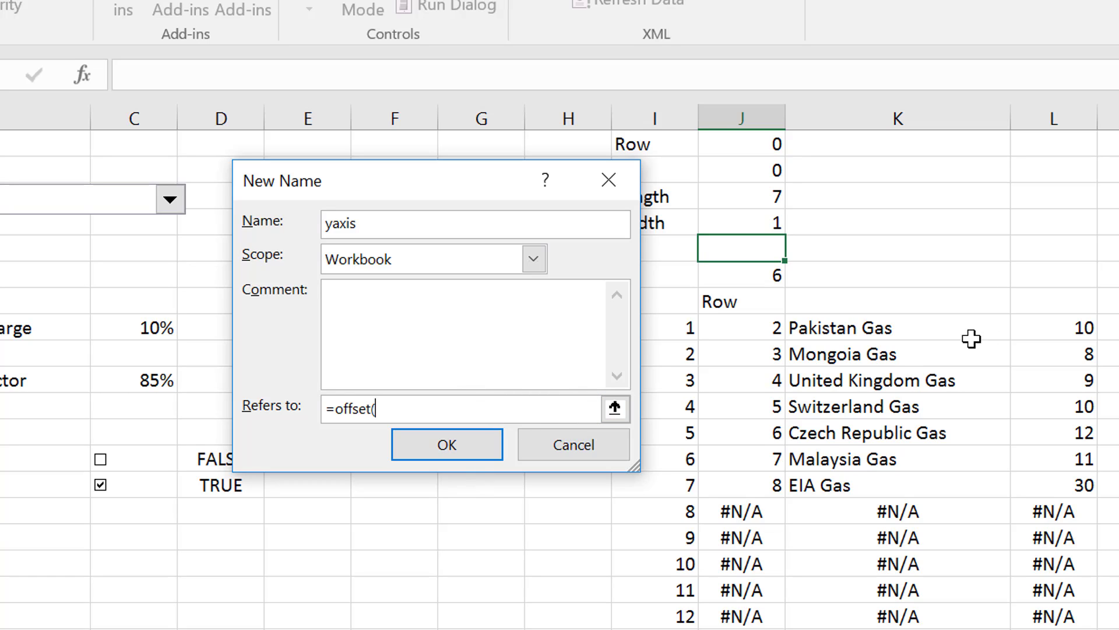
{"action": "left_click", "coordinate": [1062, 318]}
{"action": "type", "text": ";Assumptions!$J$3;"}
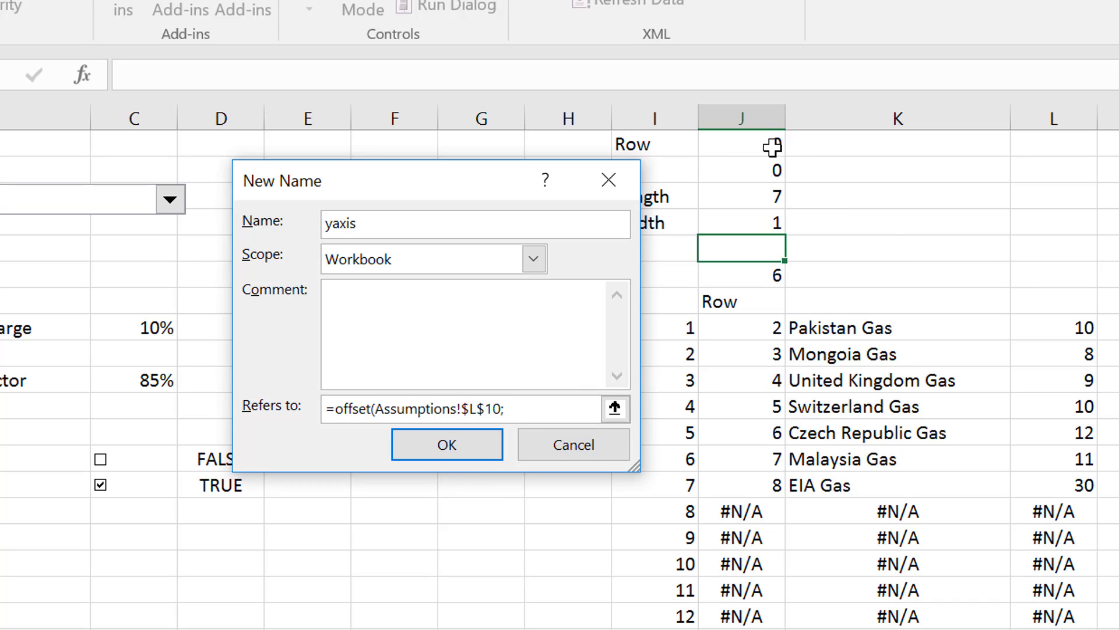
{"action": "left_click", "coordinate": [772, 146]}
{"action": "type", "text": ";"}
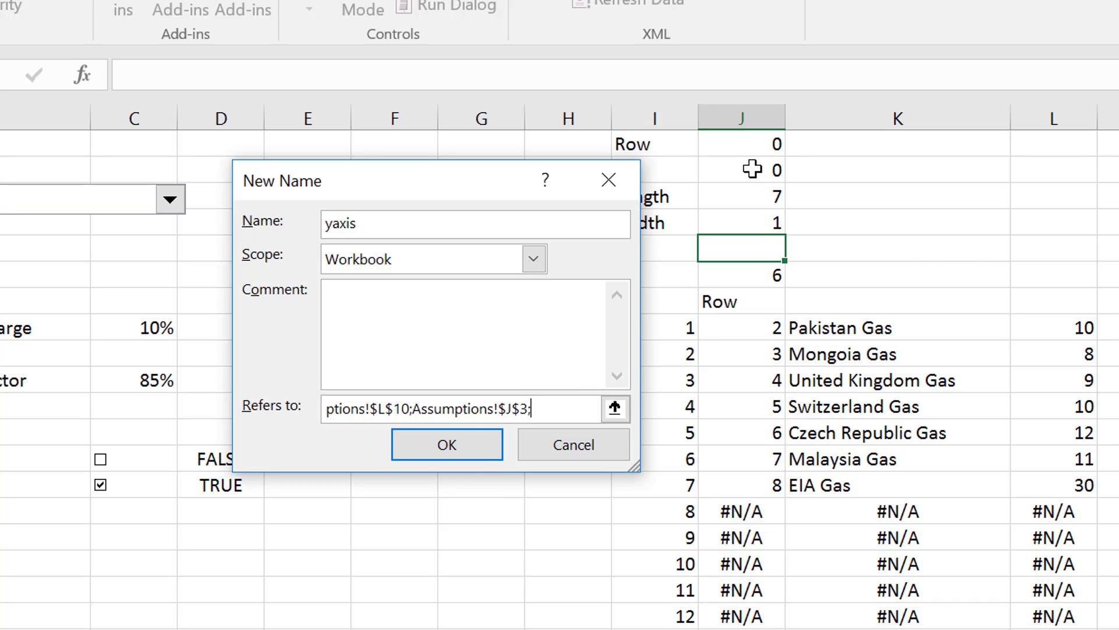
{"action": "left_click", "coordinate": [752, 169]}
{"action": "type", "text": ";"}
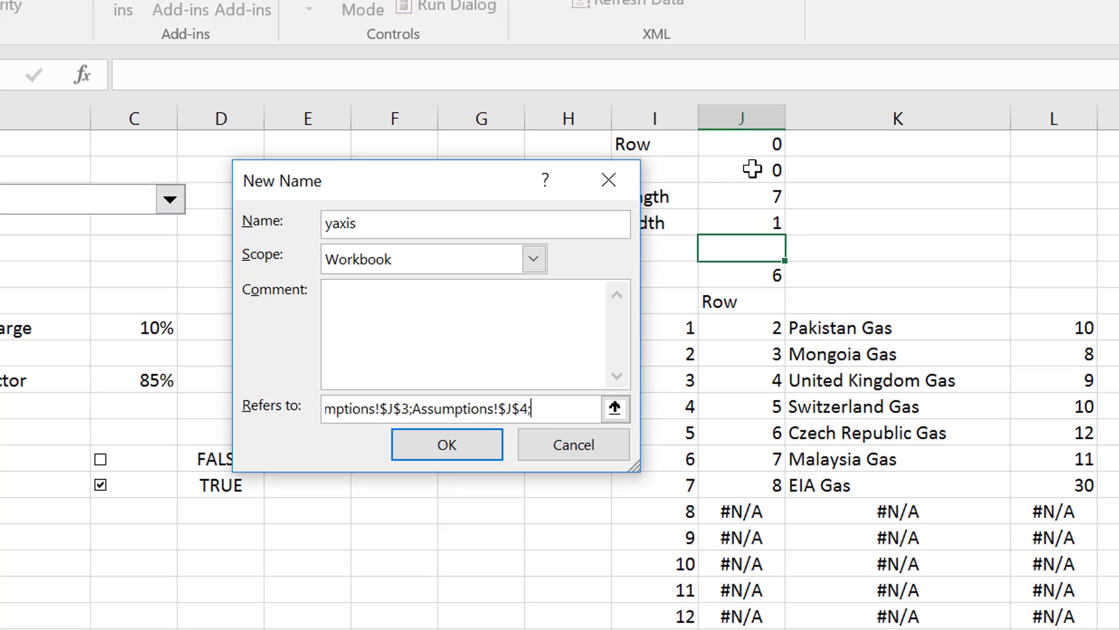
{"action": "left_click", "coordinate": [757, 204]}
{"action": "type", "text": ";"}
{"action": "left_click", "coordinate": [758, 220]}
{"action": "type", "text": ")"}
{"action": "left_click", "coordinate": [447, 446]}
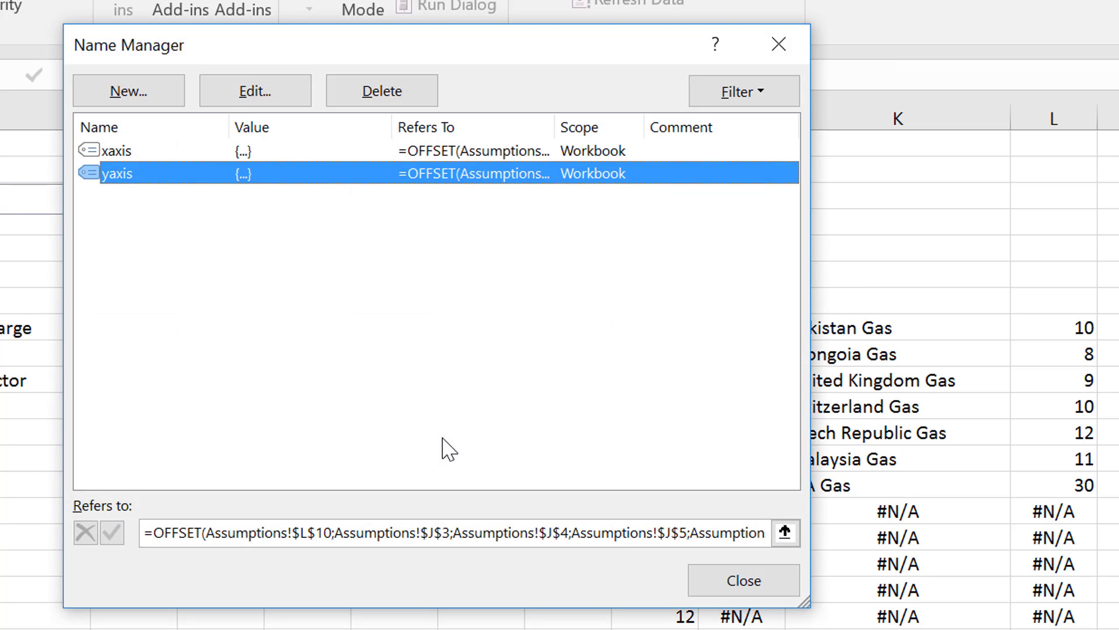
{"action": "left_click", "coordinate": [741, 583]}
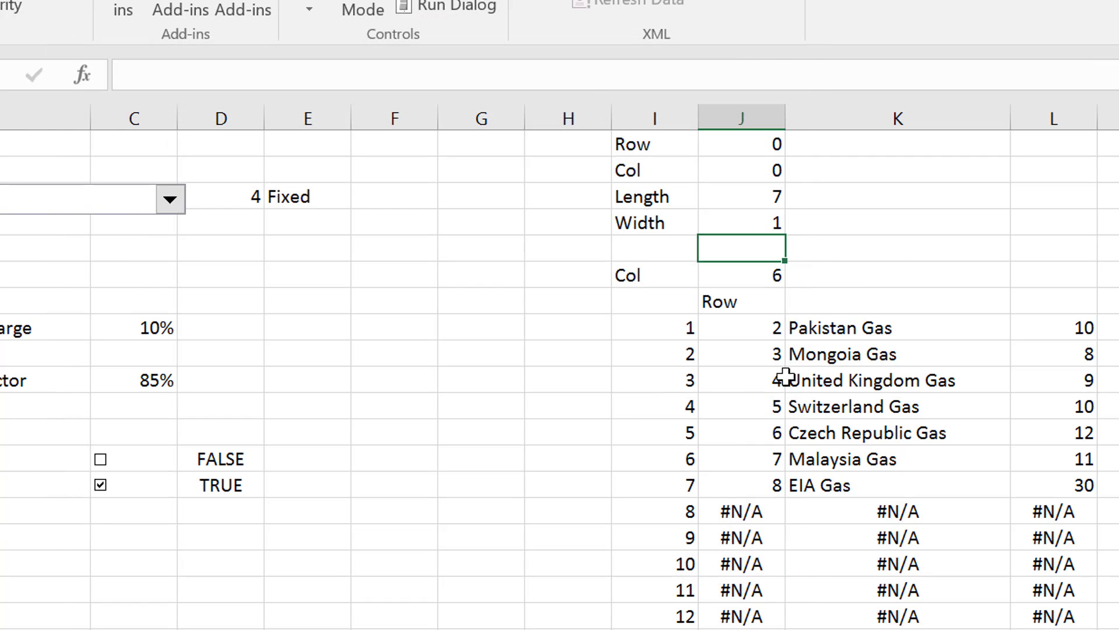
Step: Create a column chart on its own chart sheet from the country names and values in K10:L16
{"action": "left_click", "coordinate": [852, 313]}
{"action": "key", "text": "Down"}
{"action": "key", "text": "shift+Right"}
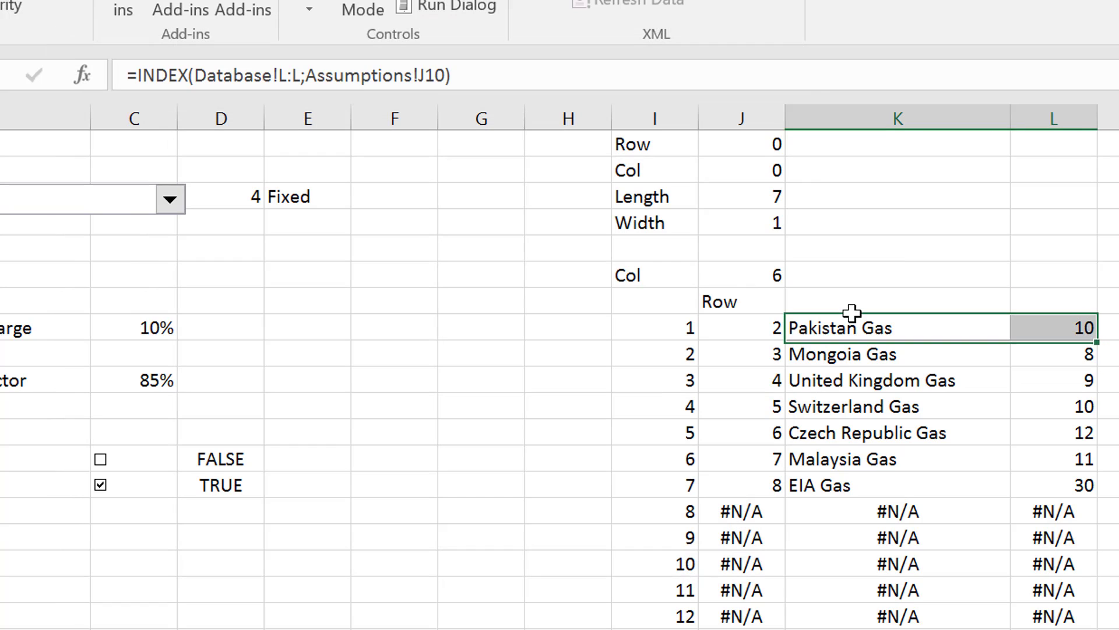
{"action": "key", "text": "shift+Down"}
{"action": "key", "text": "shift+Down"}
{"action": "key", "text": "shift+Down"}
{"action": "key", "text": "shift+Down"}
{"action": "key", "text": "shift+Down"}
{"action": "key", "text": "shift+Down"}
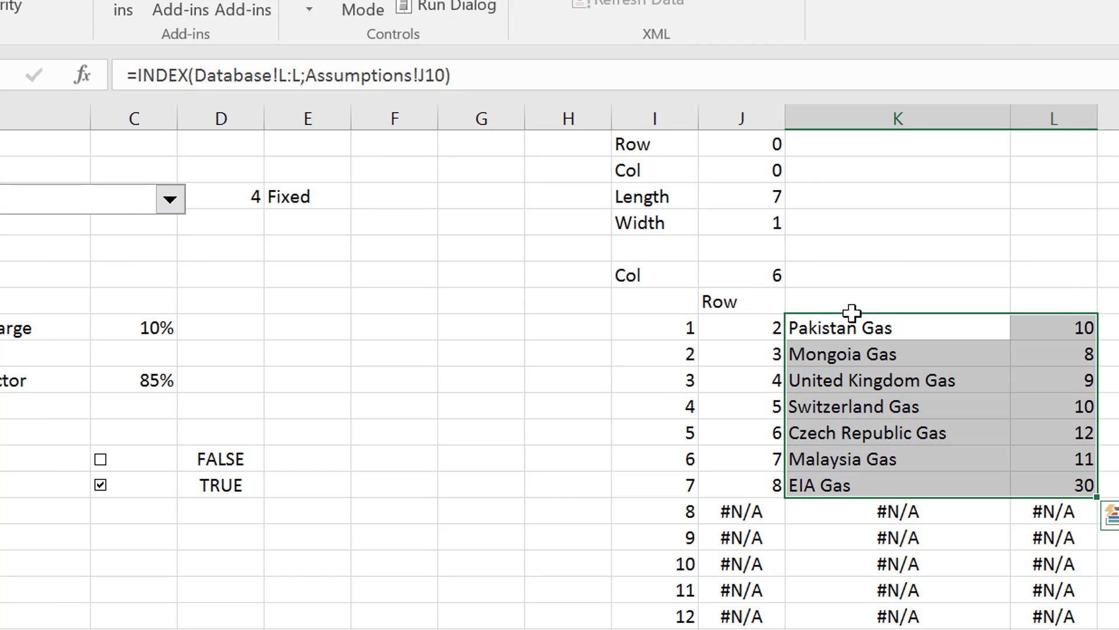
{"action": "key", "text": "F11"}
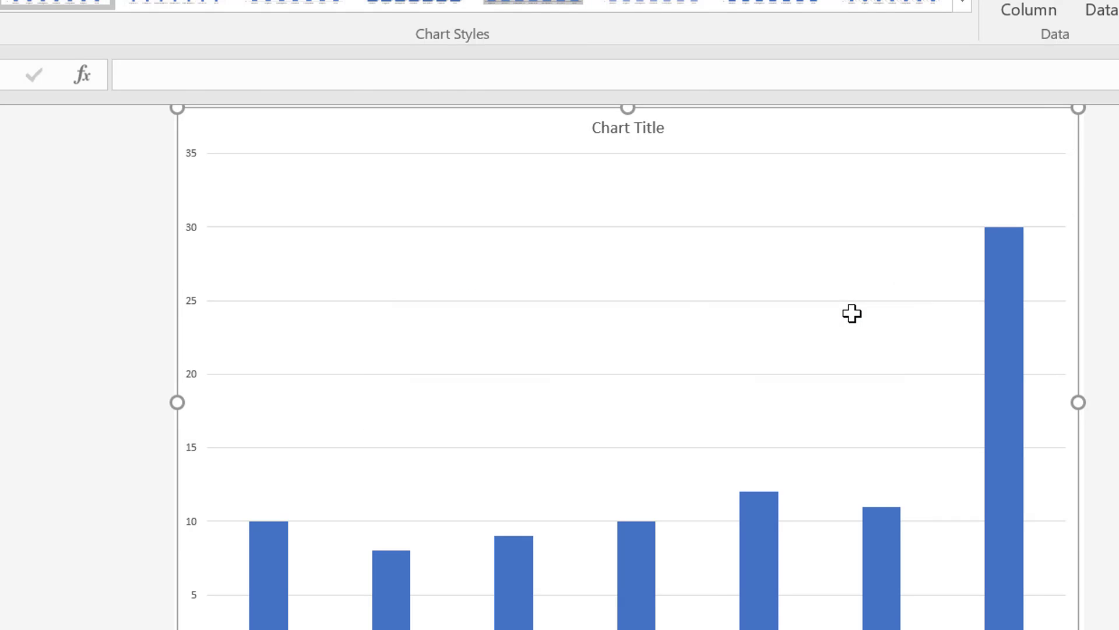
Step: Return to the Assumptions sheet and embed a column chart of K10:L16, placed beside the country table
{"action": "key", "text": "ctrl+Page_Down"}
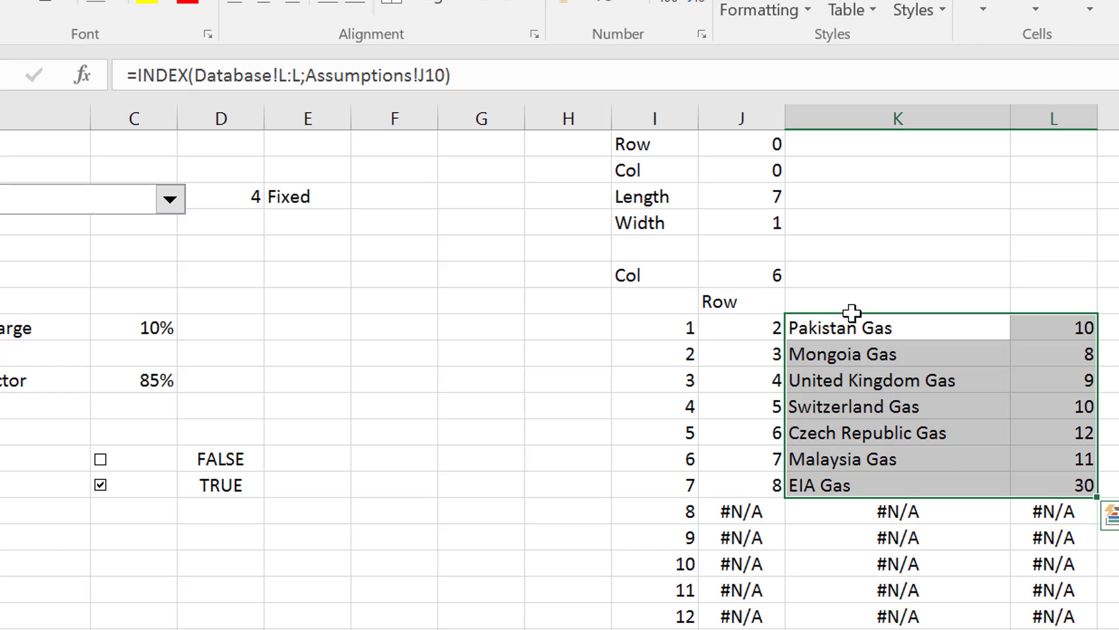
{"action": "key", "text": "alt+F1"}
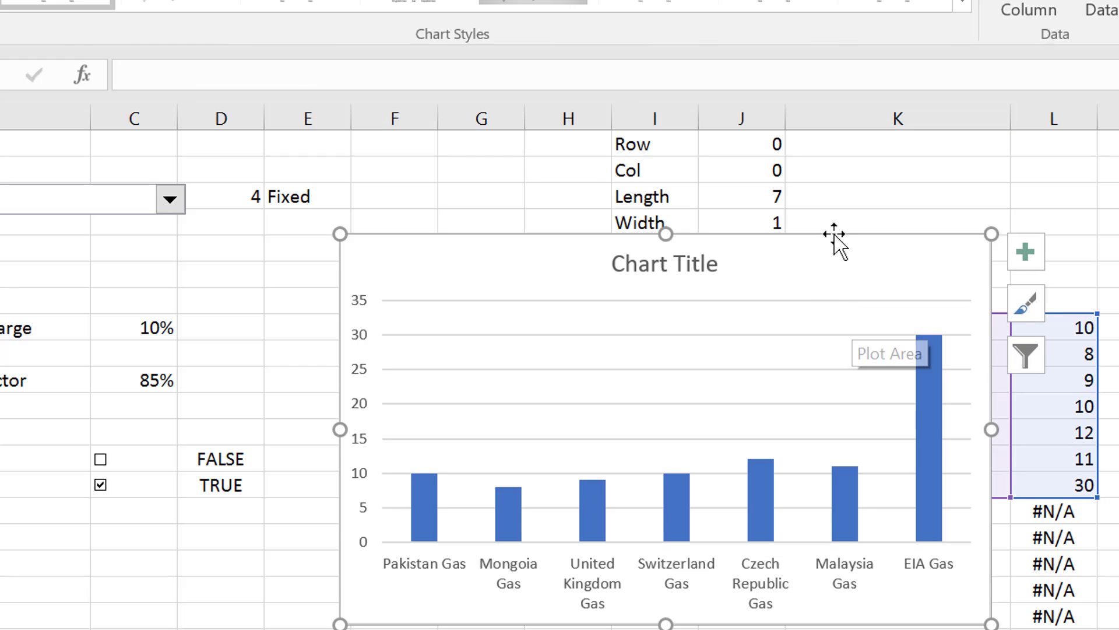
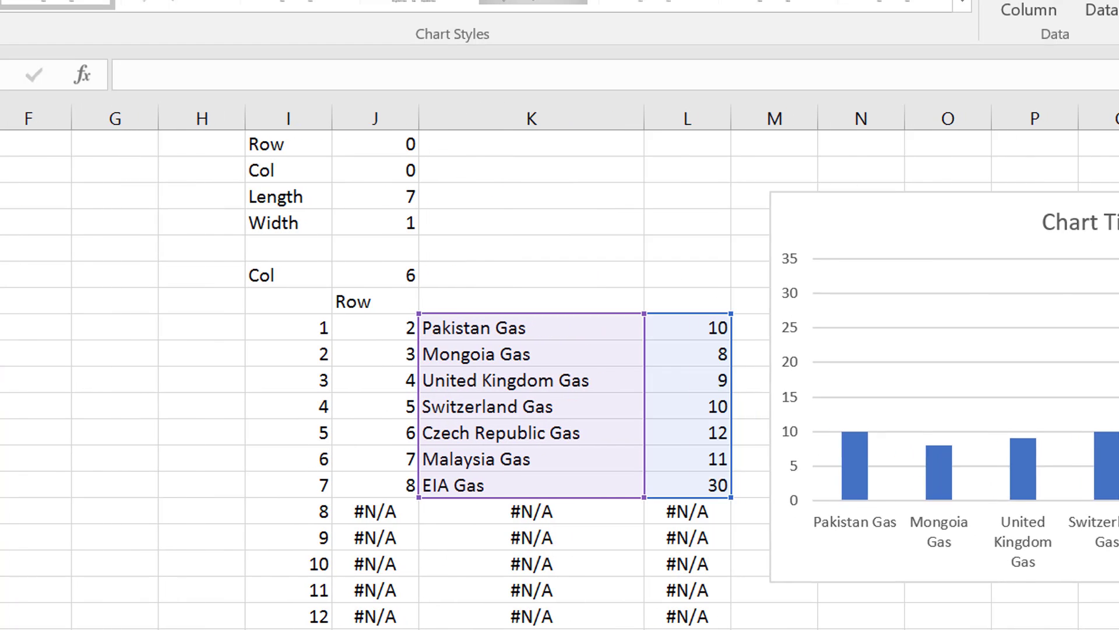
{"action": "left_click", "coordinate": [562, 239]}
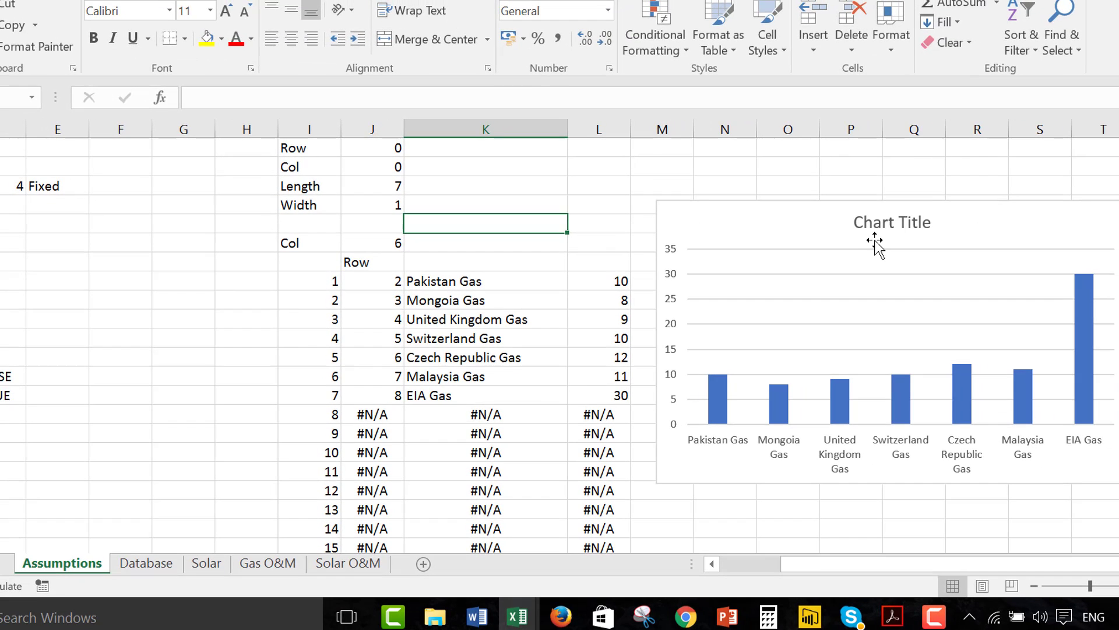
Step: Link the embedded chart's title to cell E5 on the Assumptions sheet
{"action": "left_click", "coordinate": [1070, 261]}
{"action": "type", "text": "="}
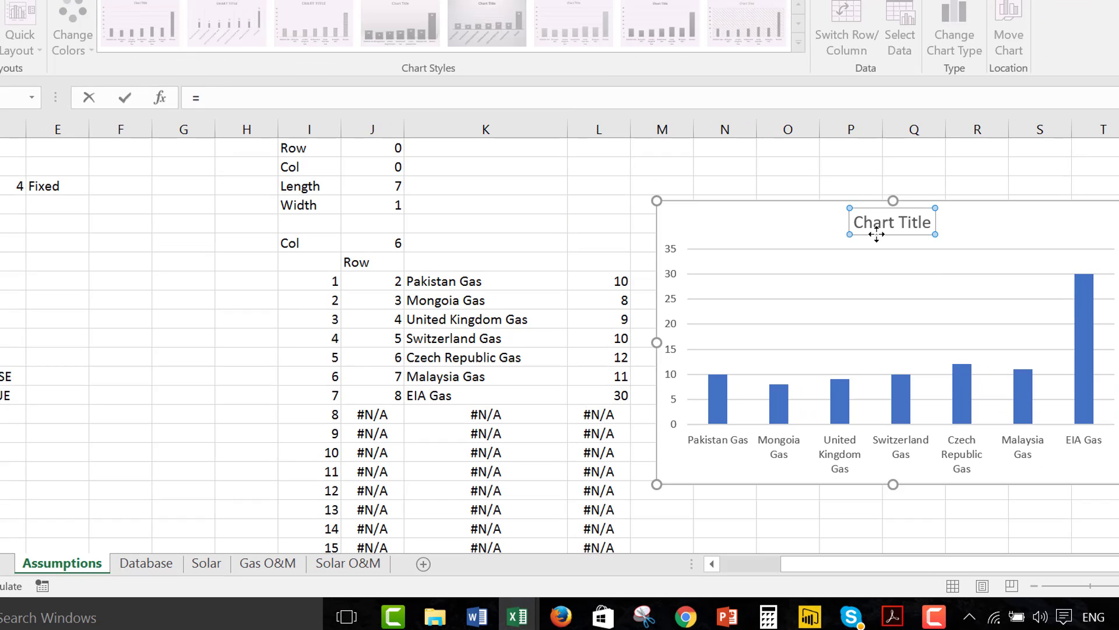
{"action": "left_click", "coordinate": [49, 190]}
{"action": "key", "text": "Return"}
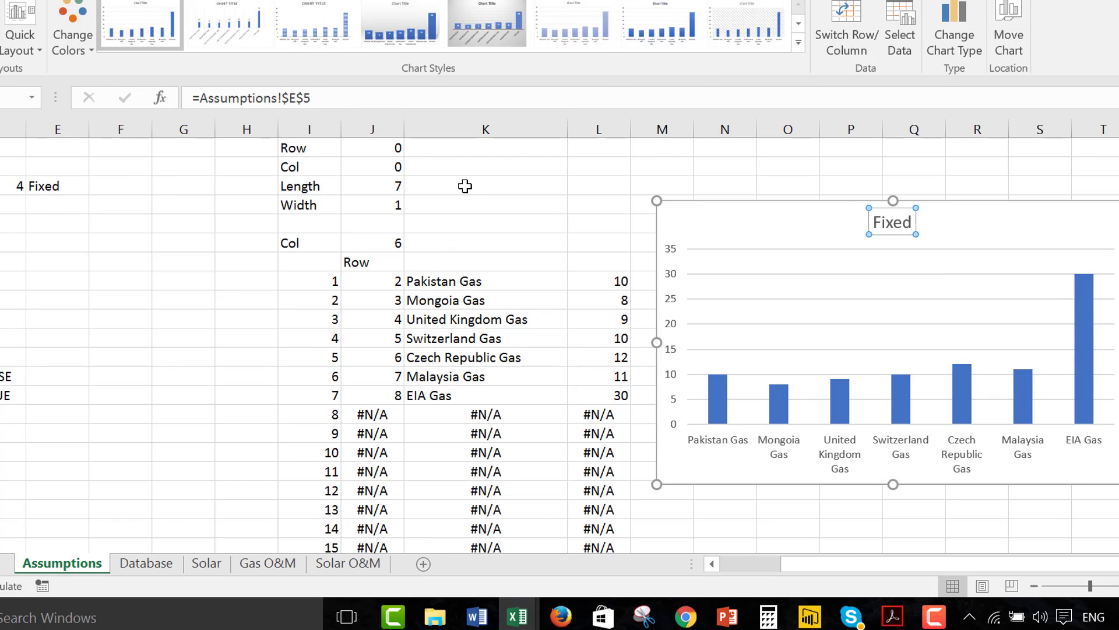
{"action": "left_click", "coordinate": [522, 198]}
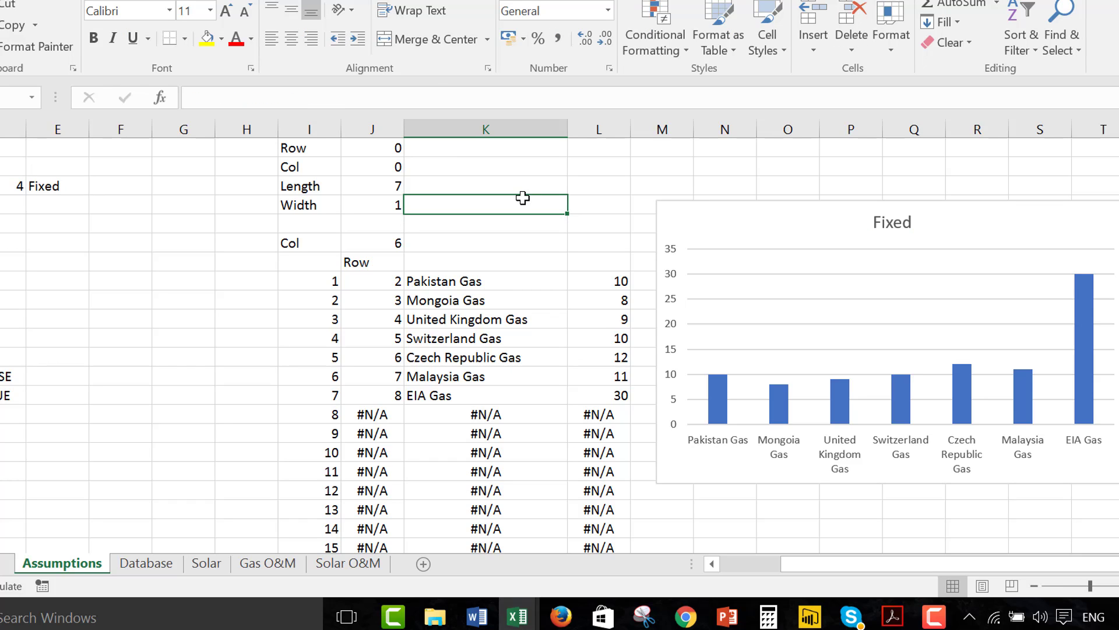
Step: Edit the chart's data source so the values of Series1 refer to the yaxis name on the Assumptions sheet
{"action": "right_click", "coordinate": [760, 278]}
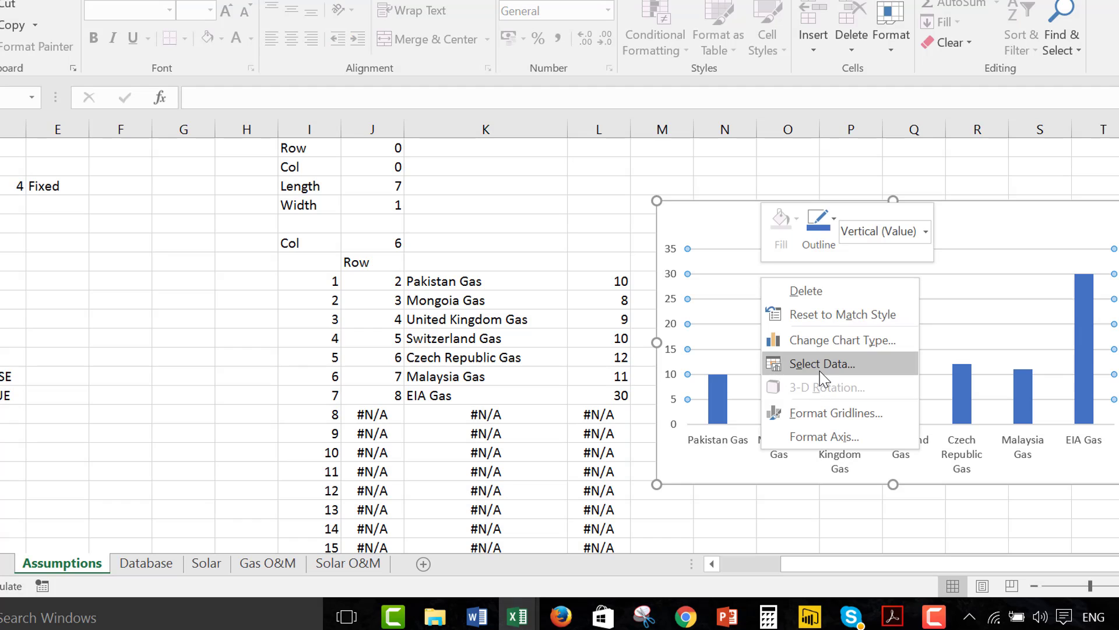
{"action": "left_click", "coordinate": [819, 363]}
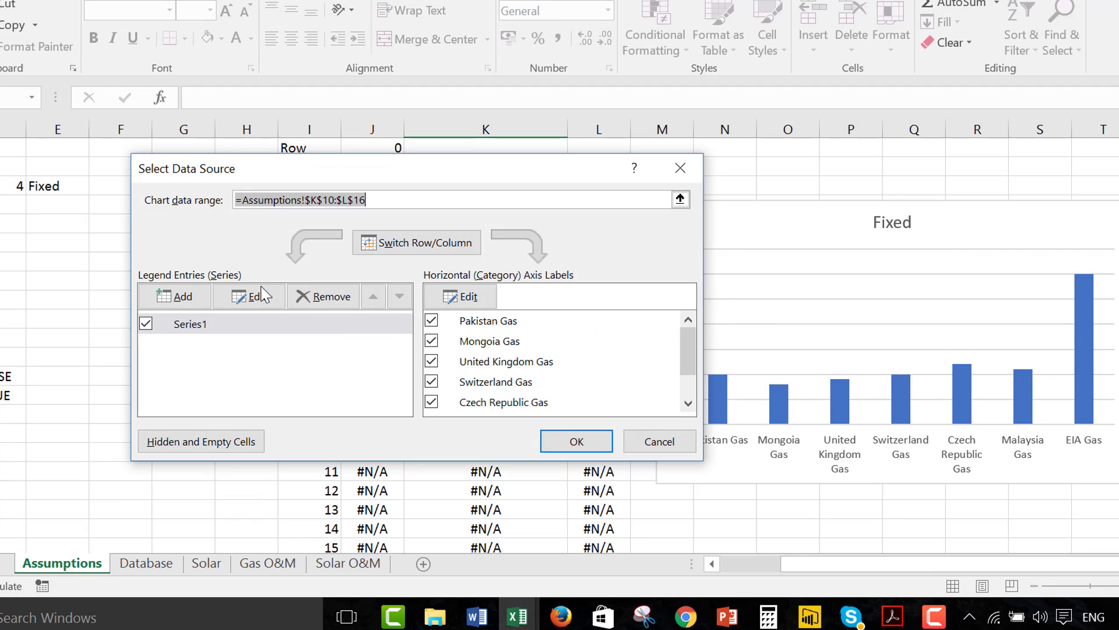
{"action": "left_click", "coordinate": [256, 297]}
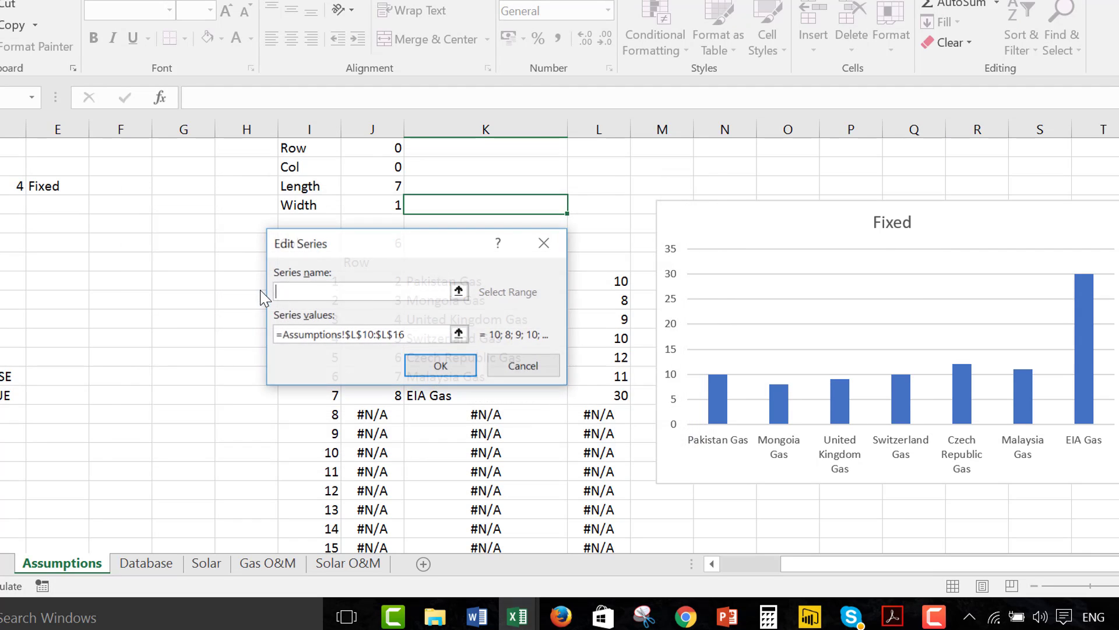
{"action": "left_click", "coordinate": [442, 332]}
{"action": "key", "text": "BackSpace"}
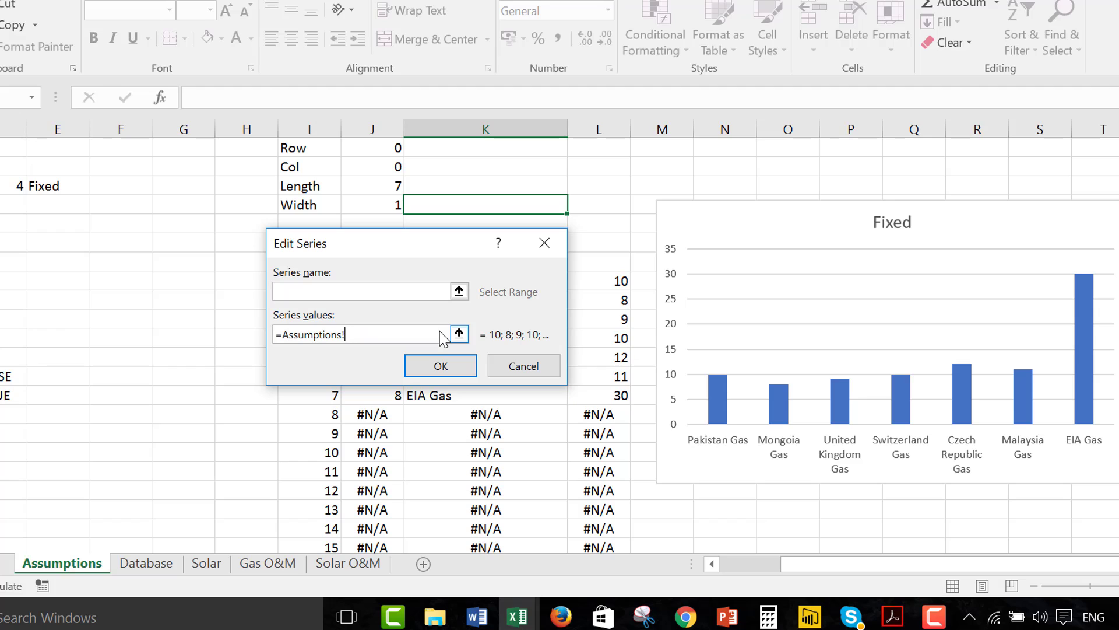
{"action": "left_click", "coordinate": [440, 373]}
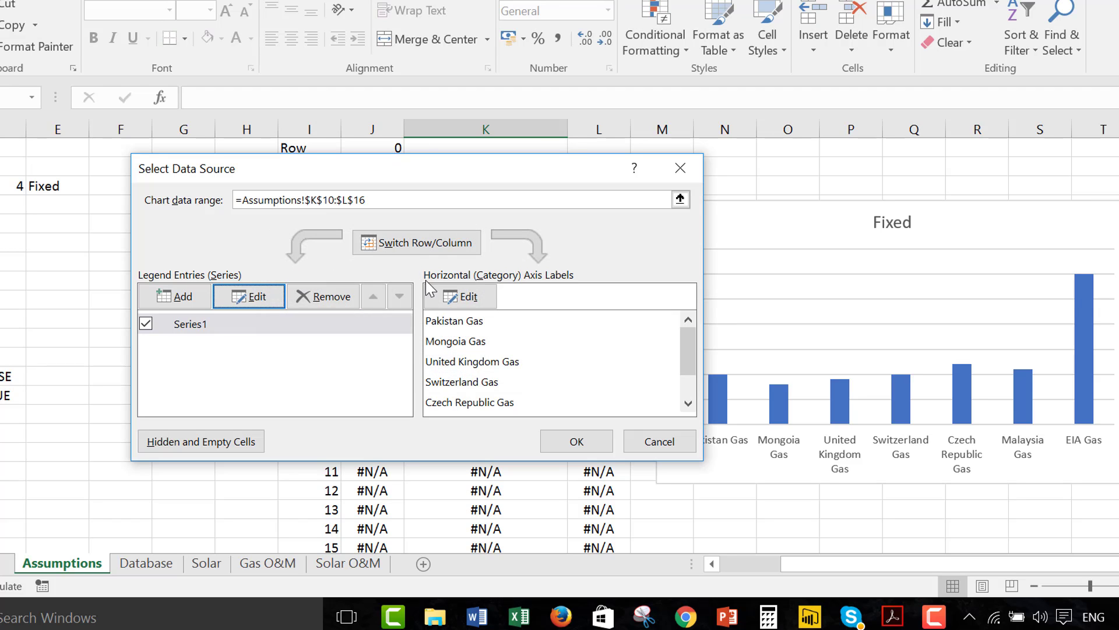
Step: Set the chart's category axis label range to =Assumptions!xaxis and apply the data source changes
{"action": "left_click", "coordinate": [461, 297]}
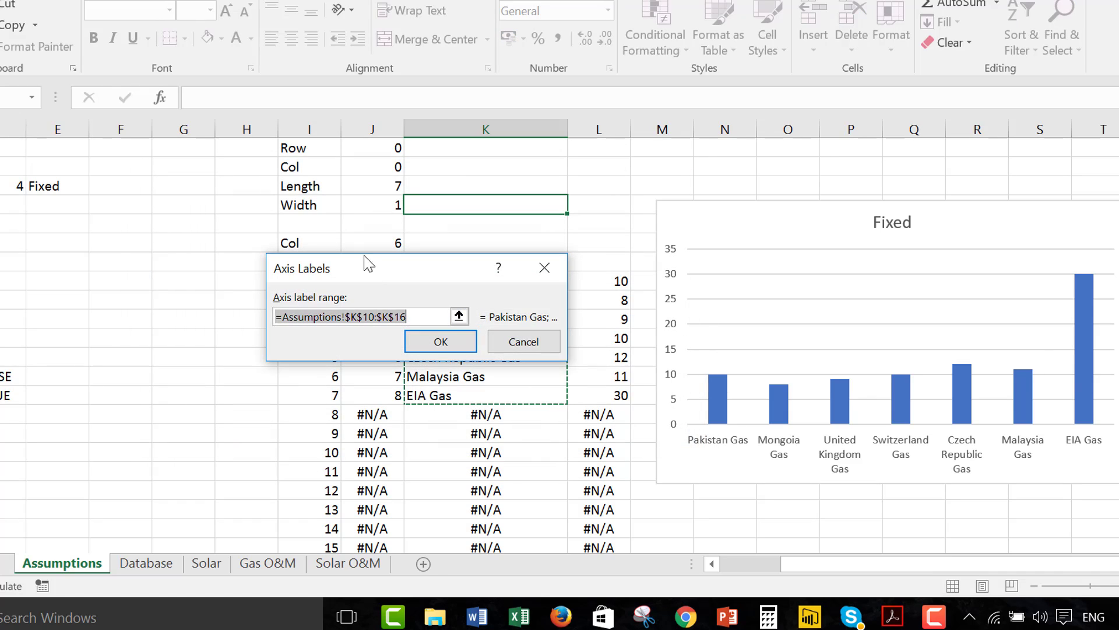
{"action": "left_click", "coordinate": [435, 320]}
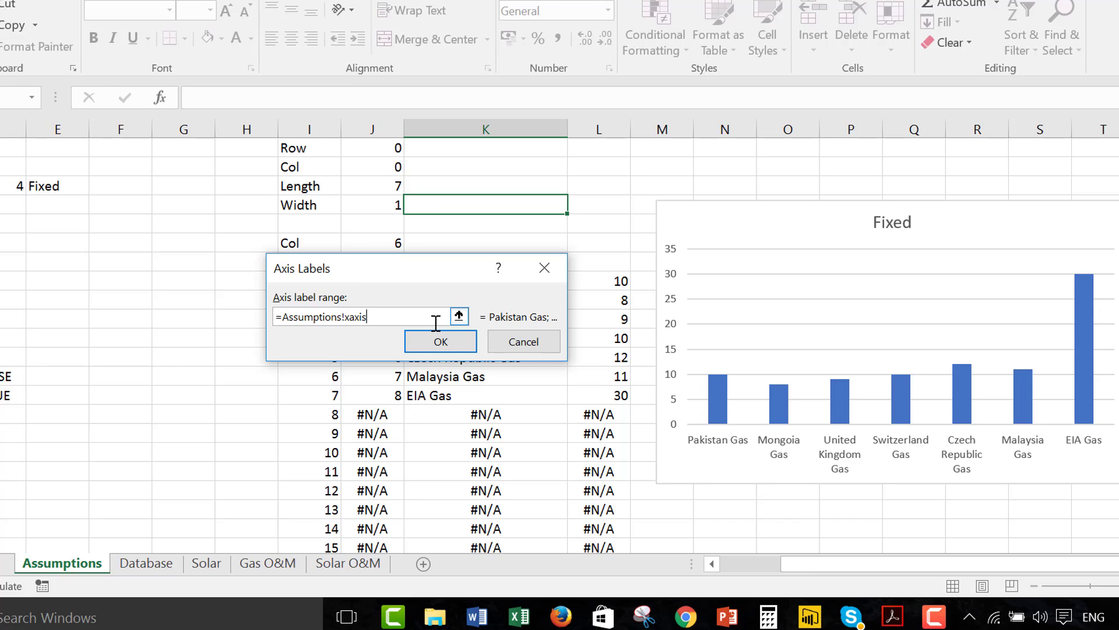
{"action": "key", "text": "Return"}
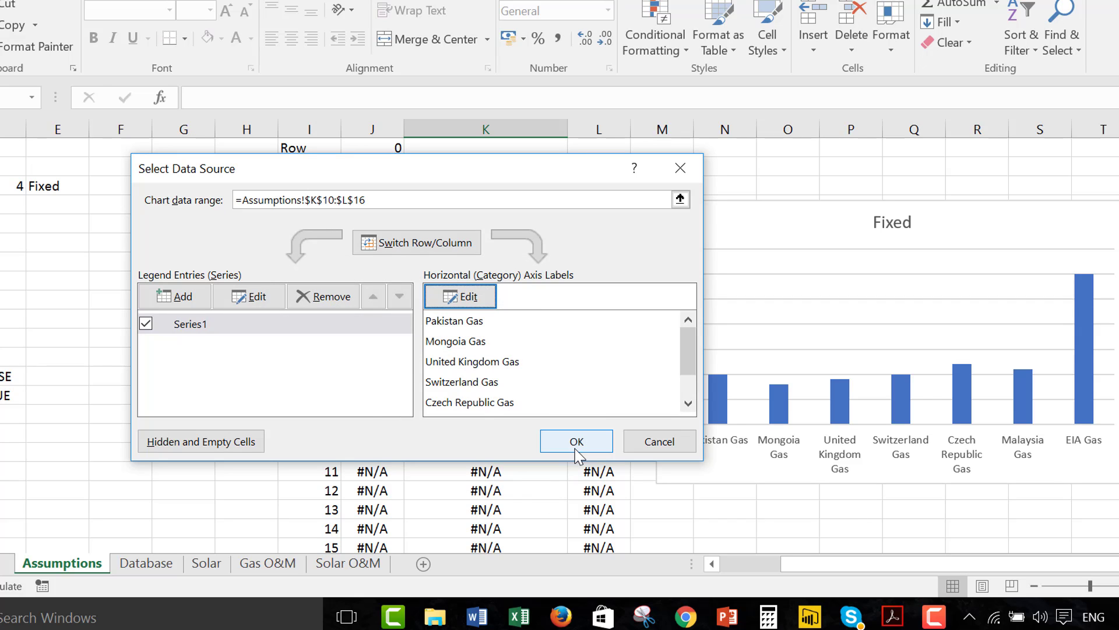
{"action": "left_click", "coordinate": [575, 447]}
{"action": "left_click", "coordinate": [529, 214]}
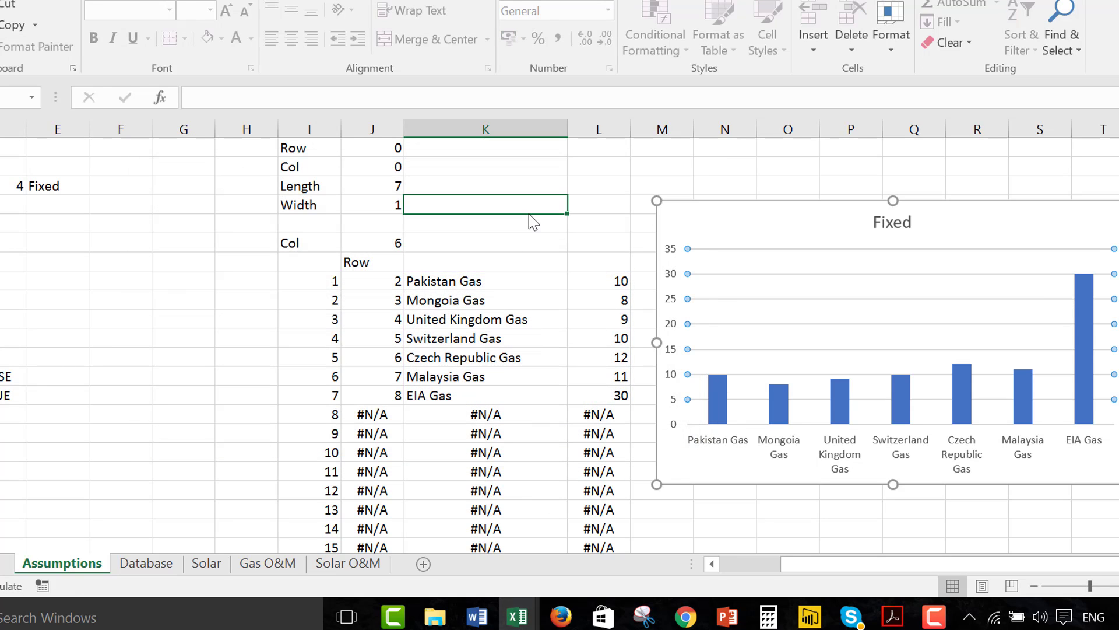
Step: Move the chart next to the input assumptions, below the drop-down and beside the Solar and Gas check boxes
{"action": "key", "text": "Left"}
{"action": "key", "text": "Left"}
{"action": "key", "text": "Left"}
{"action": "key", "text": "Left"}
{"action": "key", "text": "Left"}
{"action": "key", "text": "Left"}
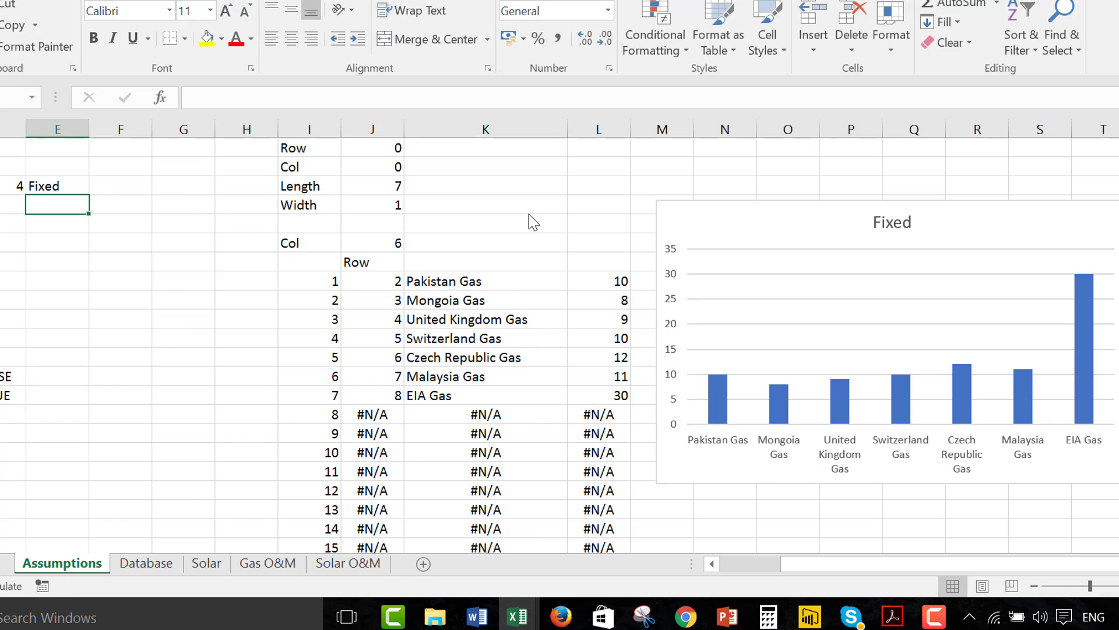
{"action": "key", "text": "Left"}
{"action": "key", "text": "Left"}
{"action": "key", "text": "Left"}
{"action": "key", "text": "Left"}
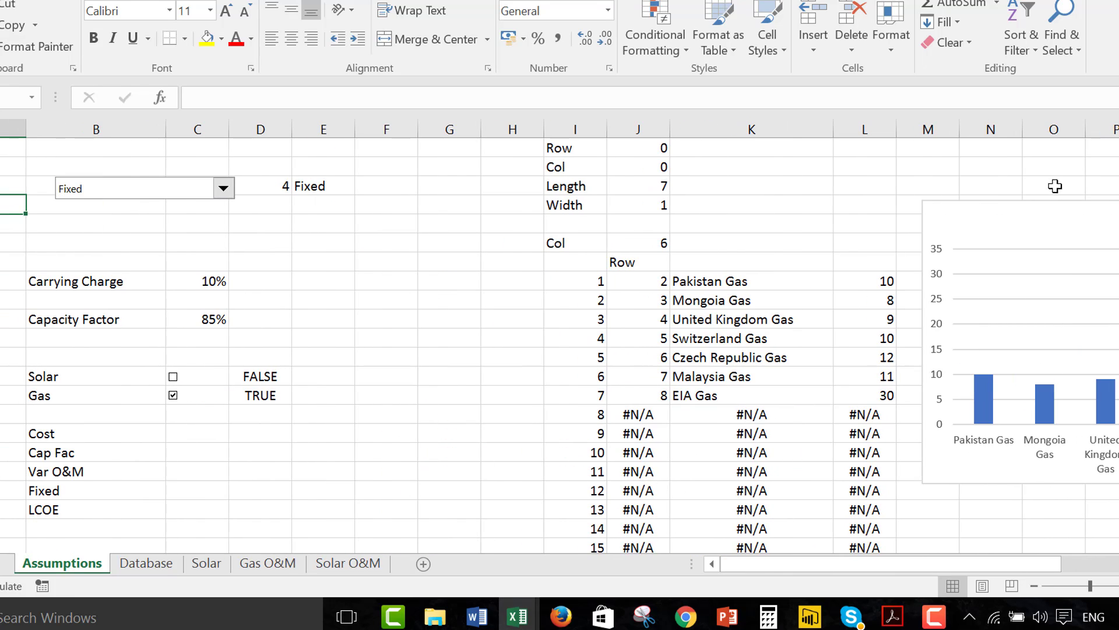
{"action": "left_click_drag", "start_coordinate": [1006, 227], "coordinate": [389, 272]}
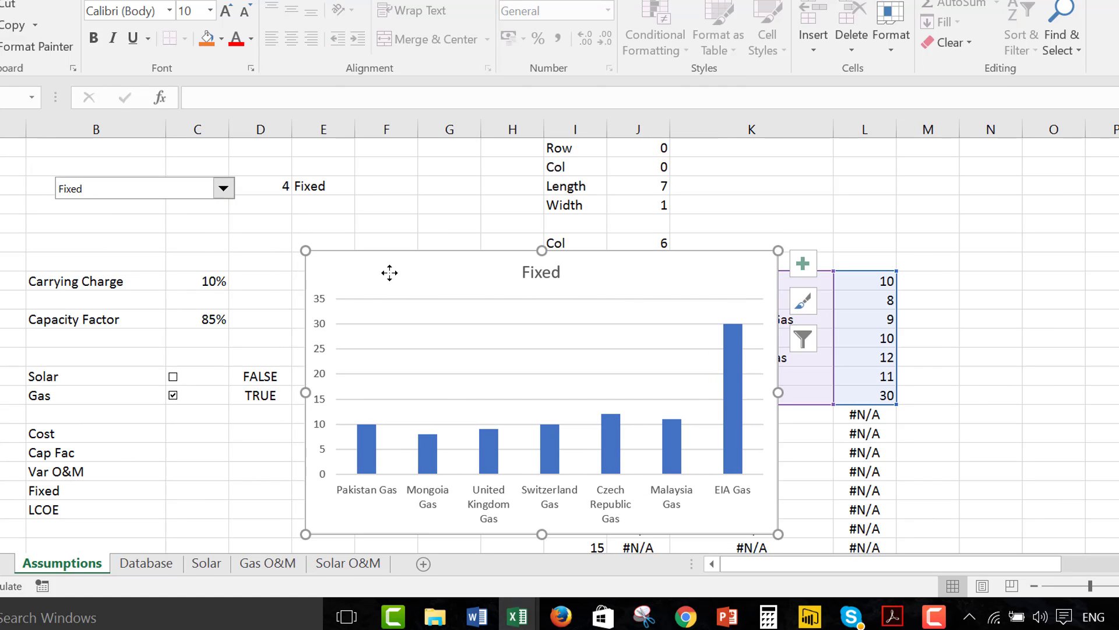
Step: Tick the Solar check box, then clear and re-tick the Gas check box to test the chart's response
{"action": "left_click", "coordinate": [282, 315]}
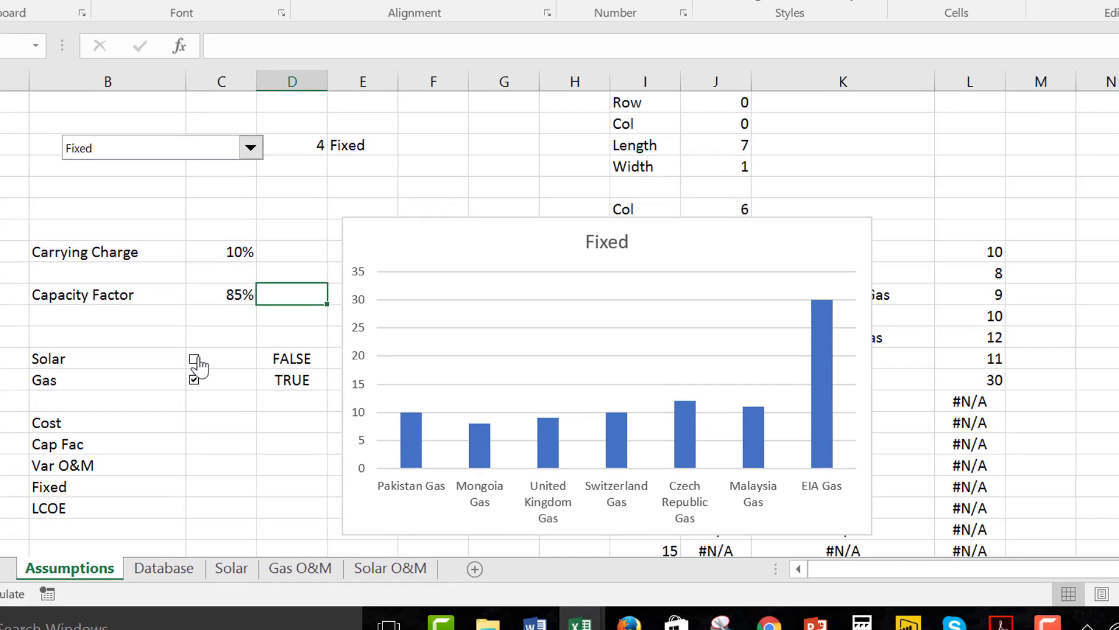
{"action": "left_click", "coordinate": [173, 376]}
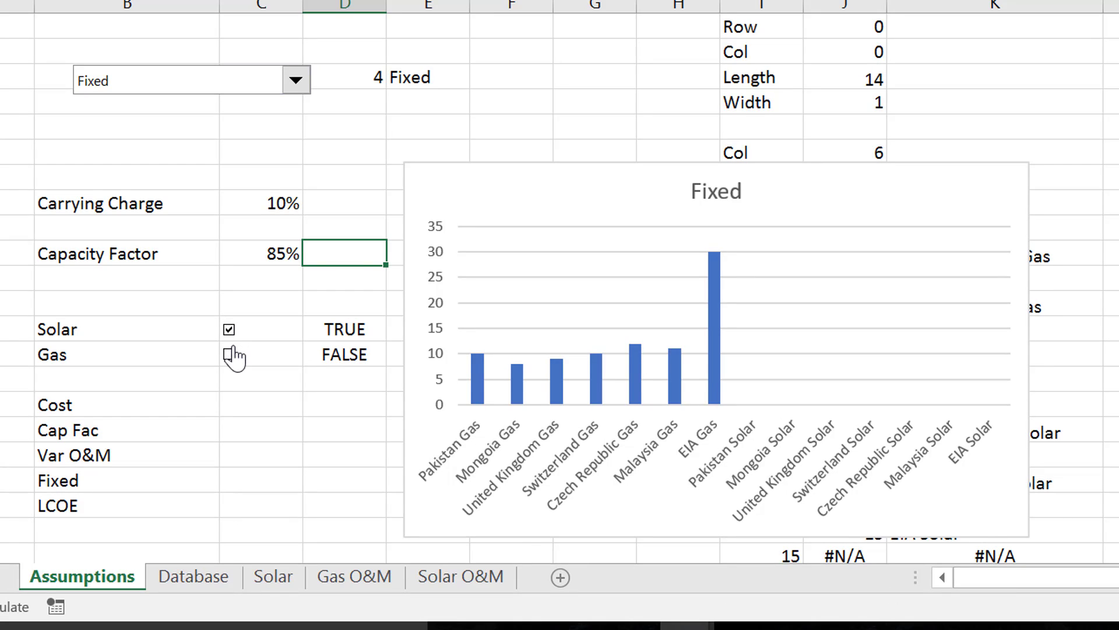
{"action": "left_click", "coordinate": [229, 355]}
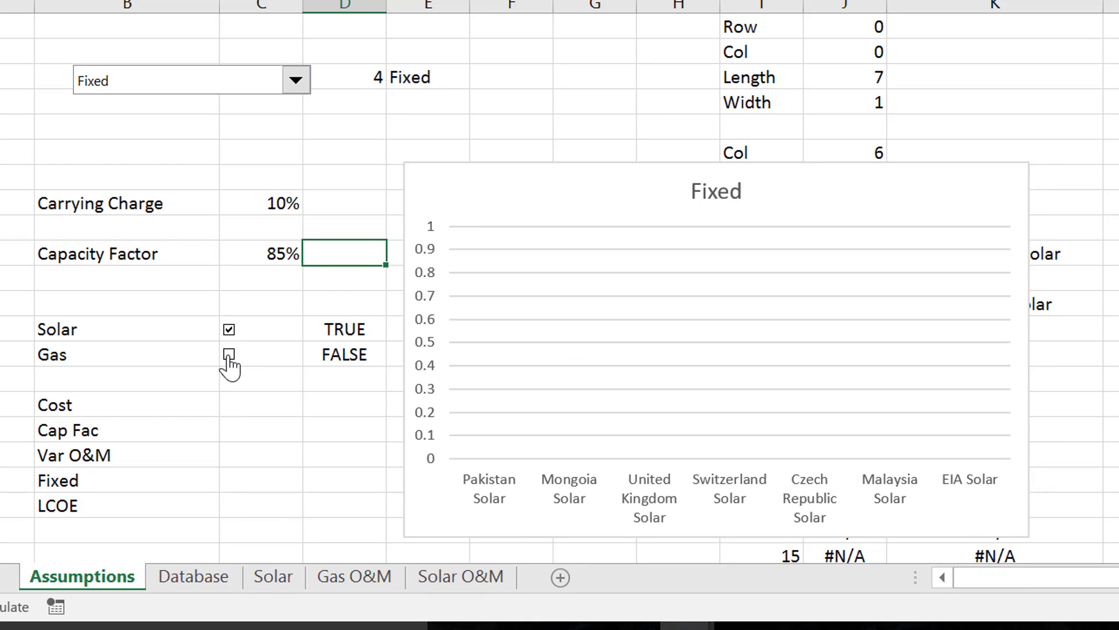
{"action": "left_click", "coordinate": [228, 355]}
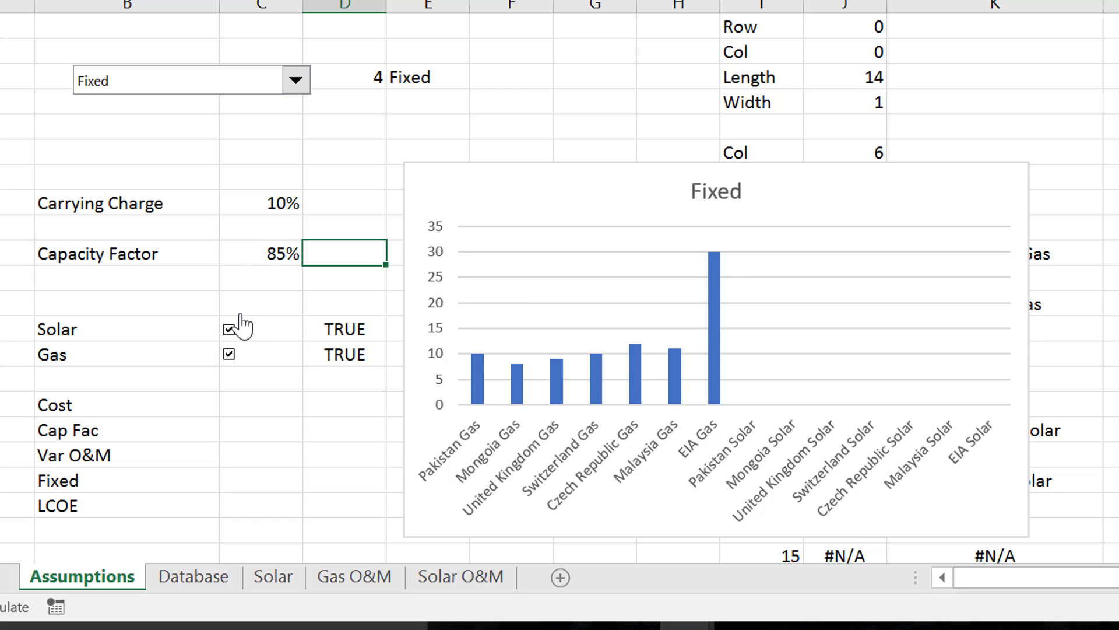
Step: Switch the chart measure in the linked drop-down to Cap Fac and finally to Cost
{"action": "left_click", "coordinate": [296, 82]}
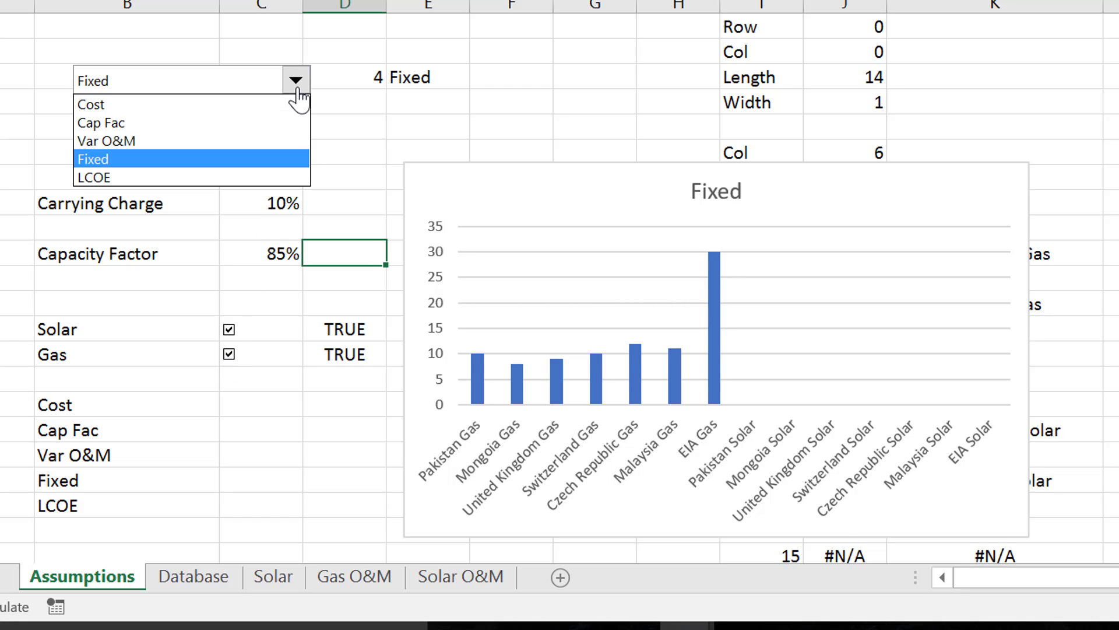
{"action": "key", "text": "Up"}
{"action": "key", "text": "Up"}
{"action": "key", "text": "Return"}
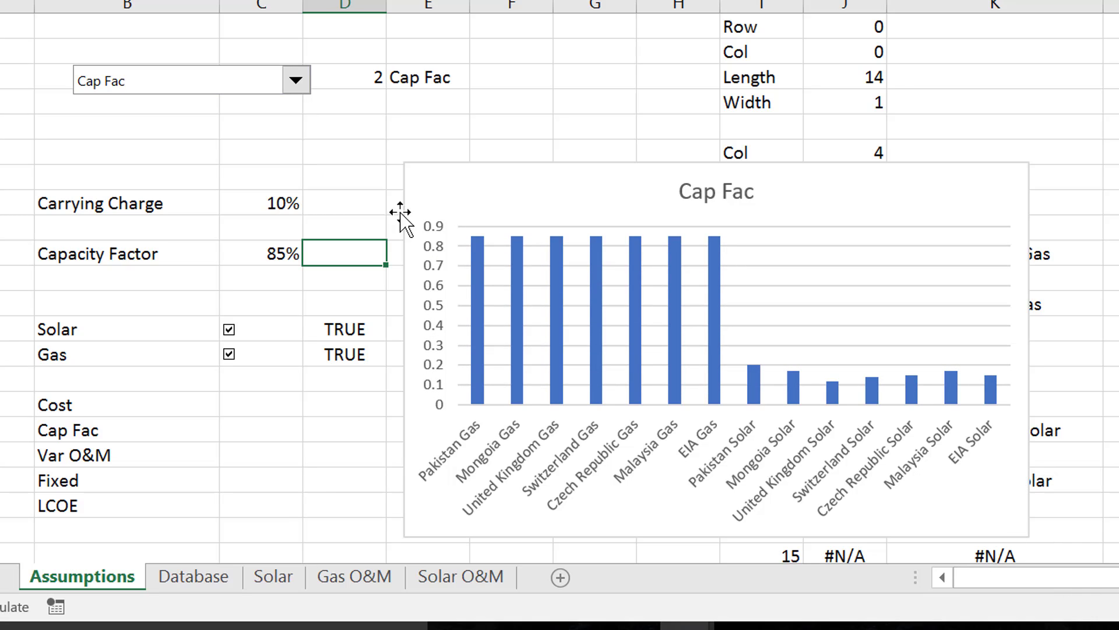
{"action": "left_click", "coordinate": [296, 82]}
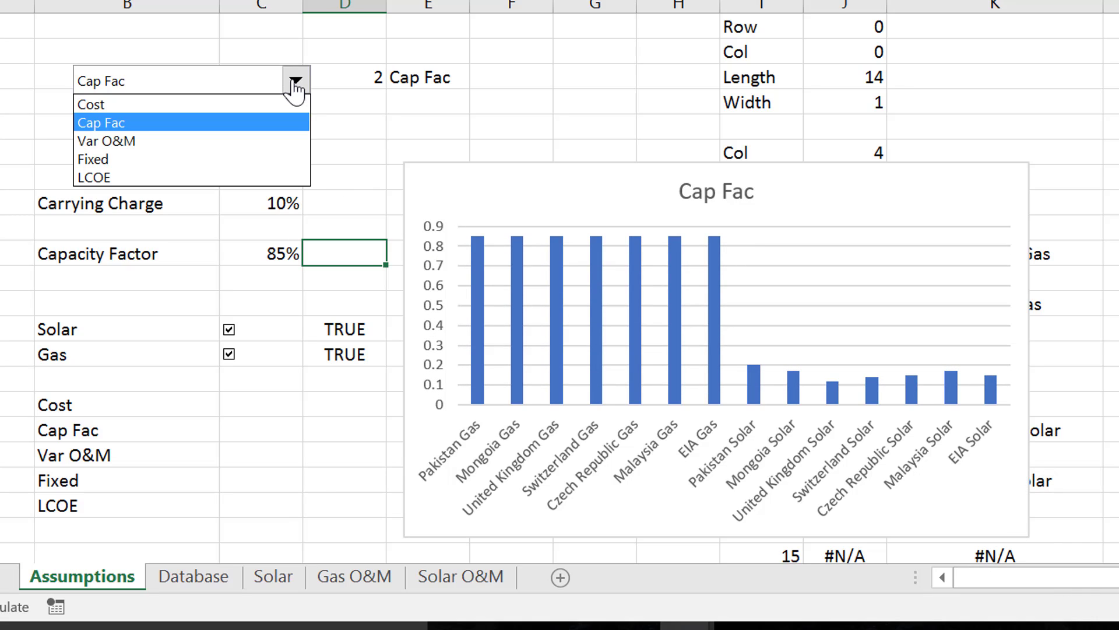
{"action": "key", "text": "Return"}
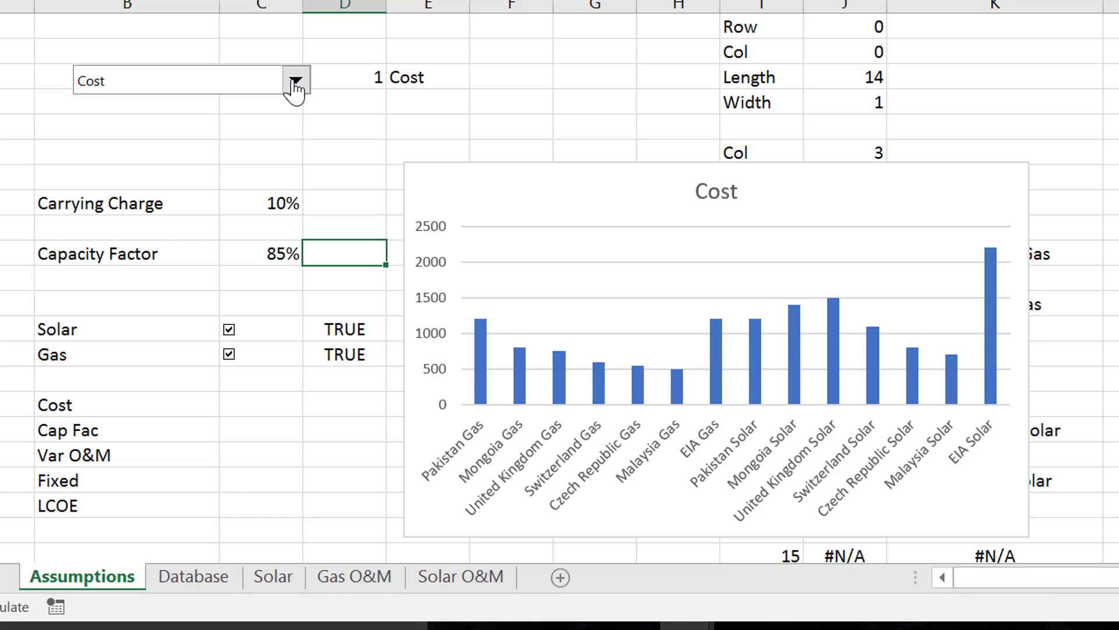
{"action": "left_click", "coordinate": [205, 415]}
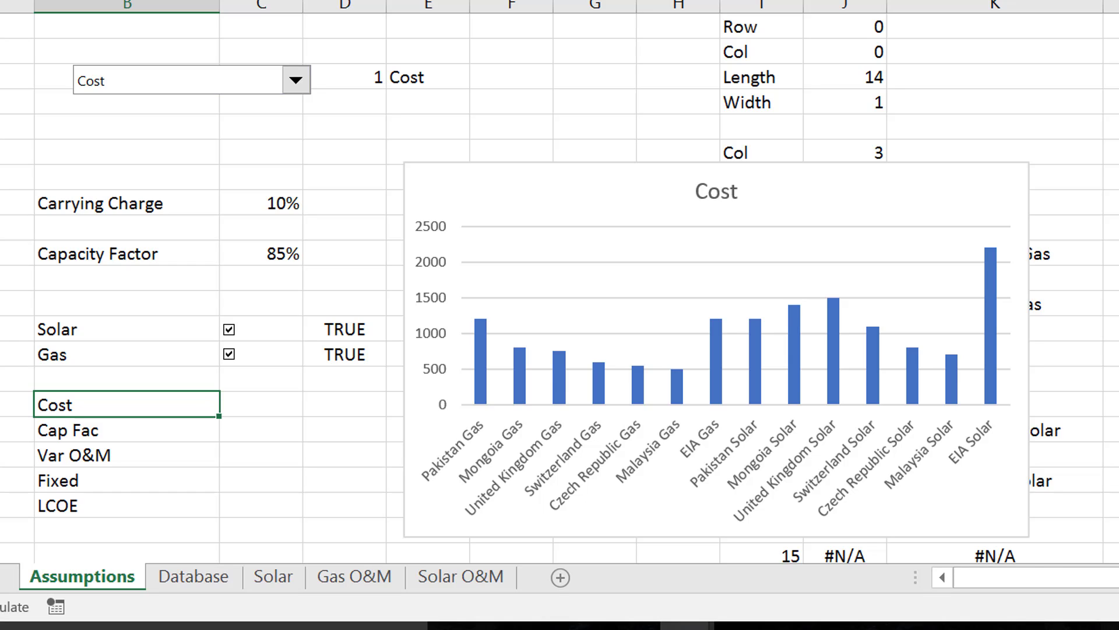
{"action": "left_click", "coordinate": [886, 627]}
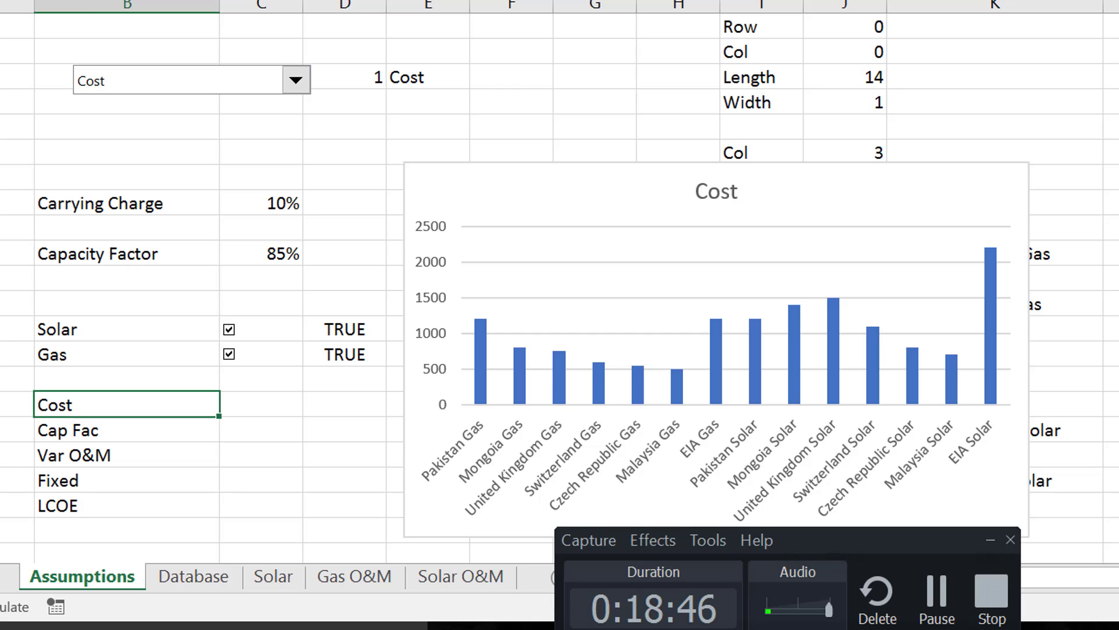
Step: Enter the labels EIA in B25 and Mongolia in B26, below the list of measures
{"action": "left_click", "coordinate": [285, 473]}
{"action": "key", "text": "Down"}
{"action": "key", "text": "Down"}
{"action": "key", "text": "Down"}
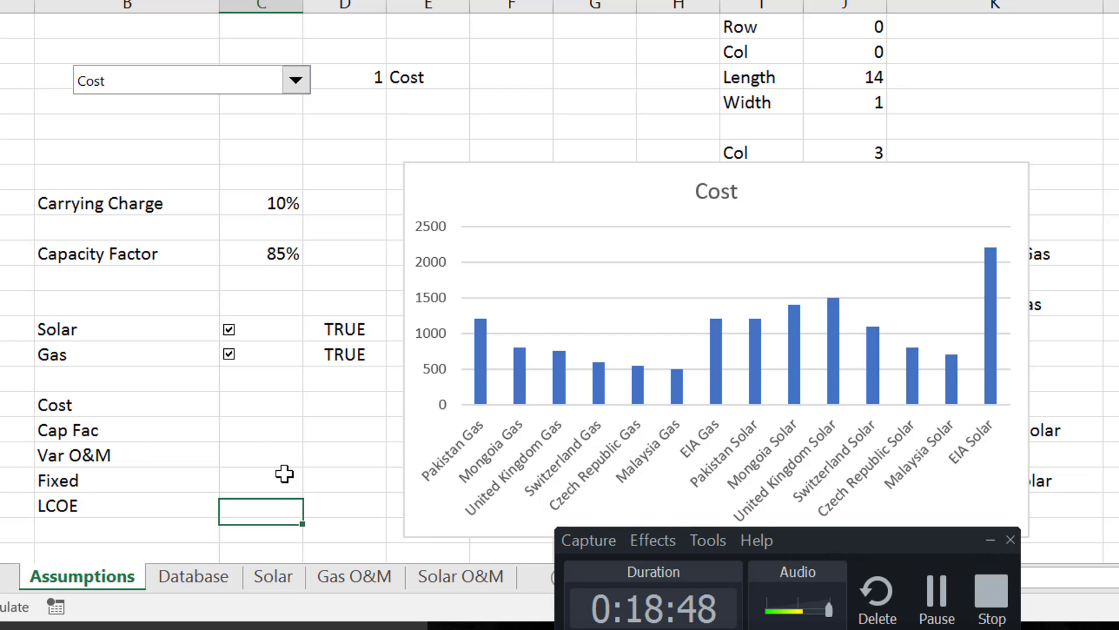
{"action": "key", "text": "Down"}
{"action": "key", "text": "Down"}
{"action": "key", "text": "Left"}
{"action": "key", "text": "Left"}
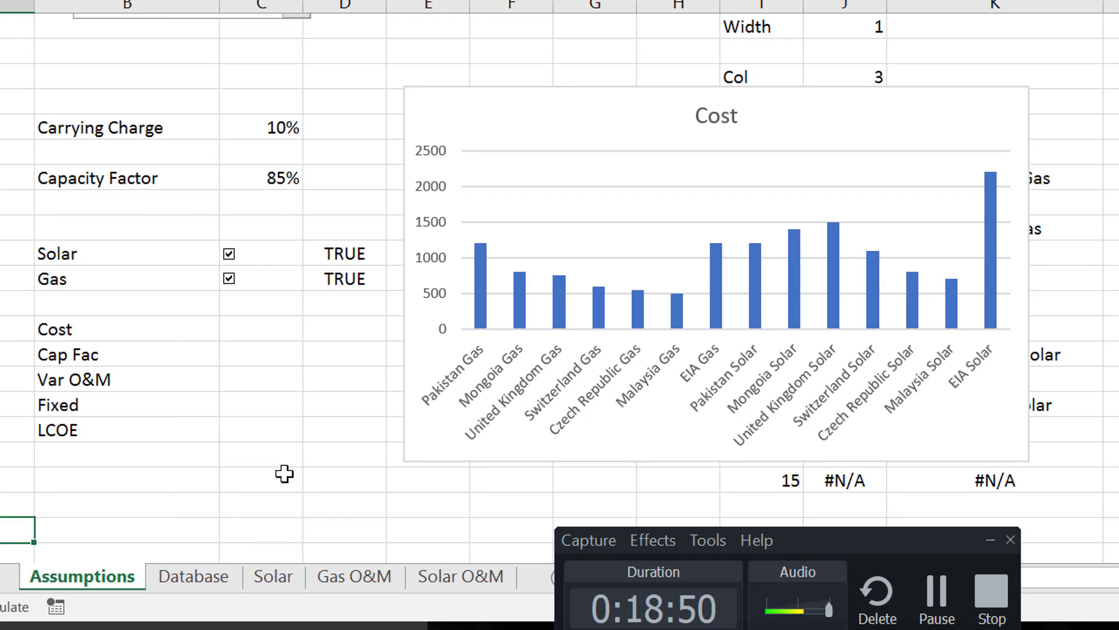
{"action": "key", "text": "Right"}
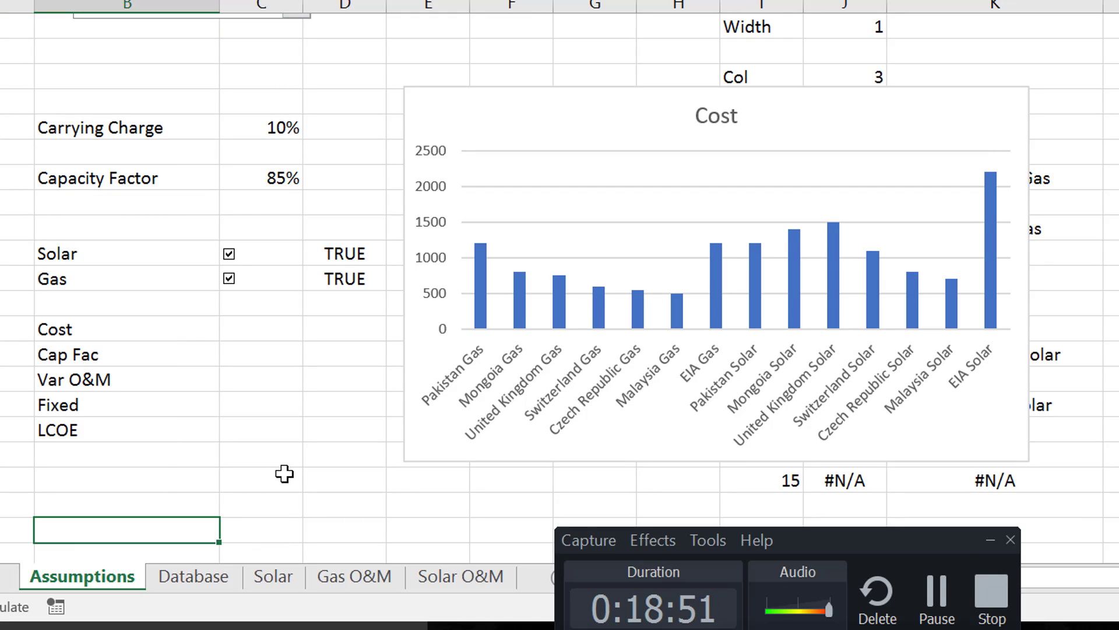
{"action": "left_click", "coordinate": [989, 540]}
{"action": "key", "text": "Up"}
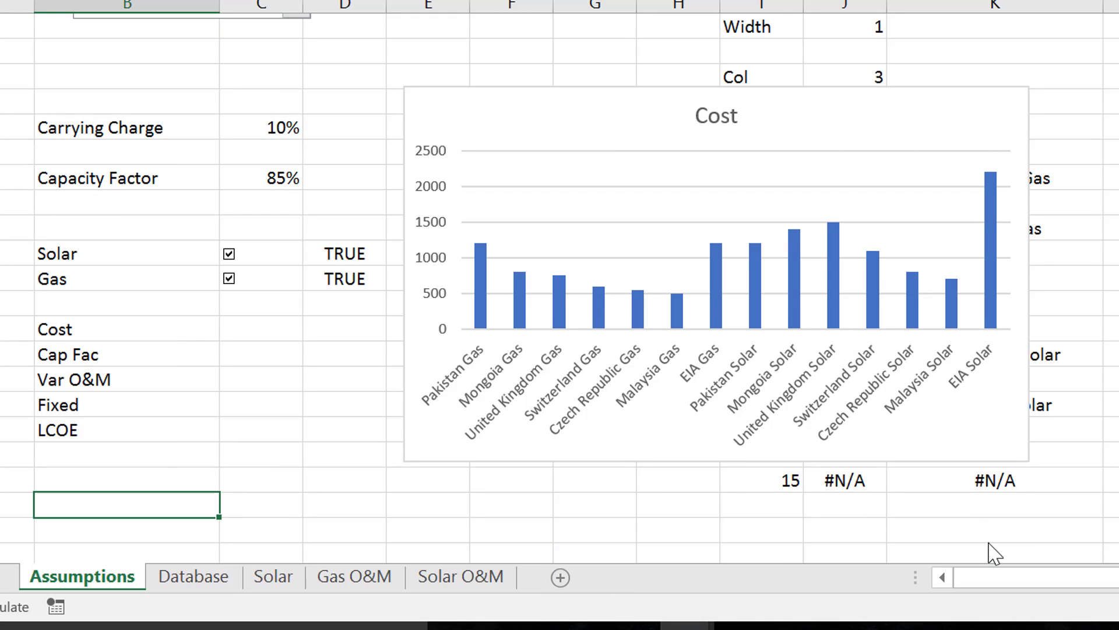
{"action": "type", "text": "EIA"}
{"action": "key", "text": "Return"}
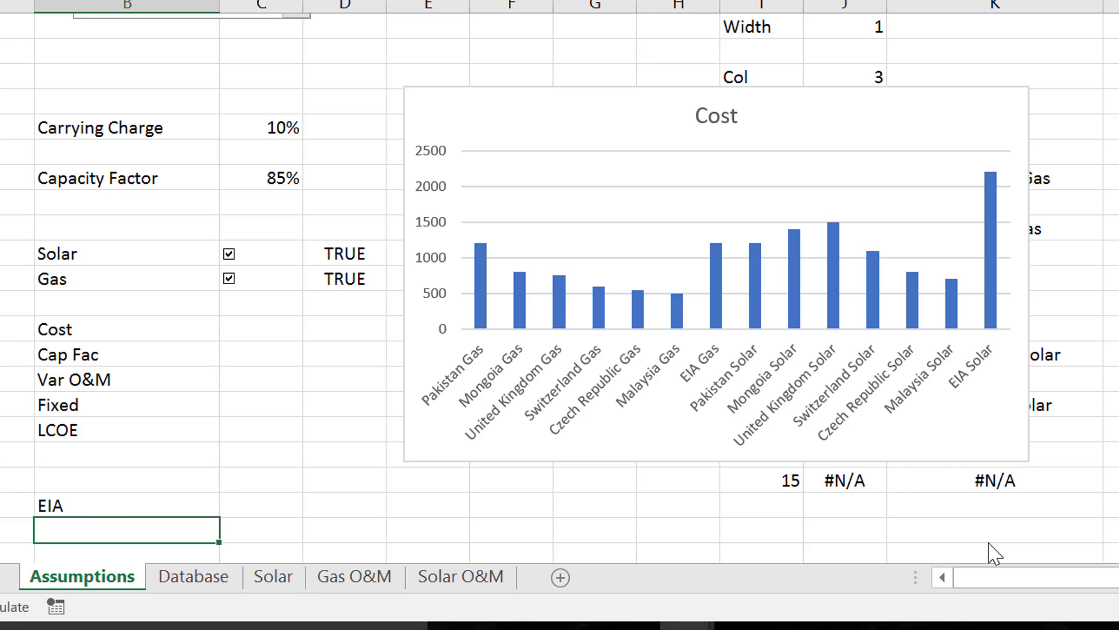
{"action": "type", "text": "Mongo"}
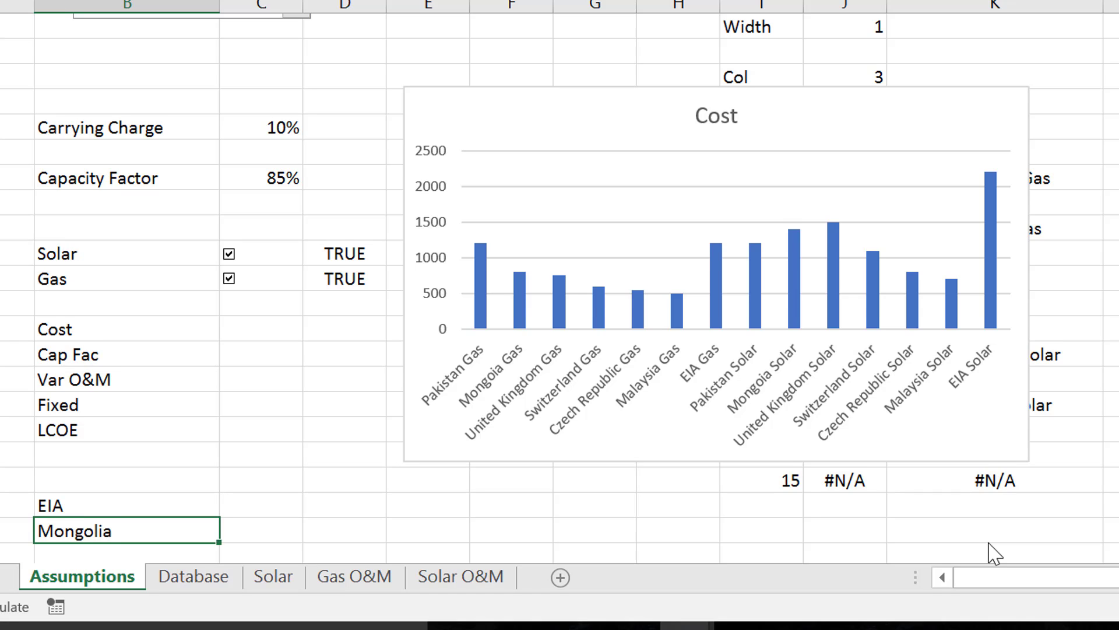
{"action": "type", "text": "lia"}
{"action": "key", "text": "Return"}
Step: Place a copy of the Solar check box beside the EIA label and link it to cell D25 on the Assumptions sheet
{"action": "key", "text": "Up"}
{"action": "key", "text": "Up"}
{"action": "key", "text": "Right"}
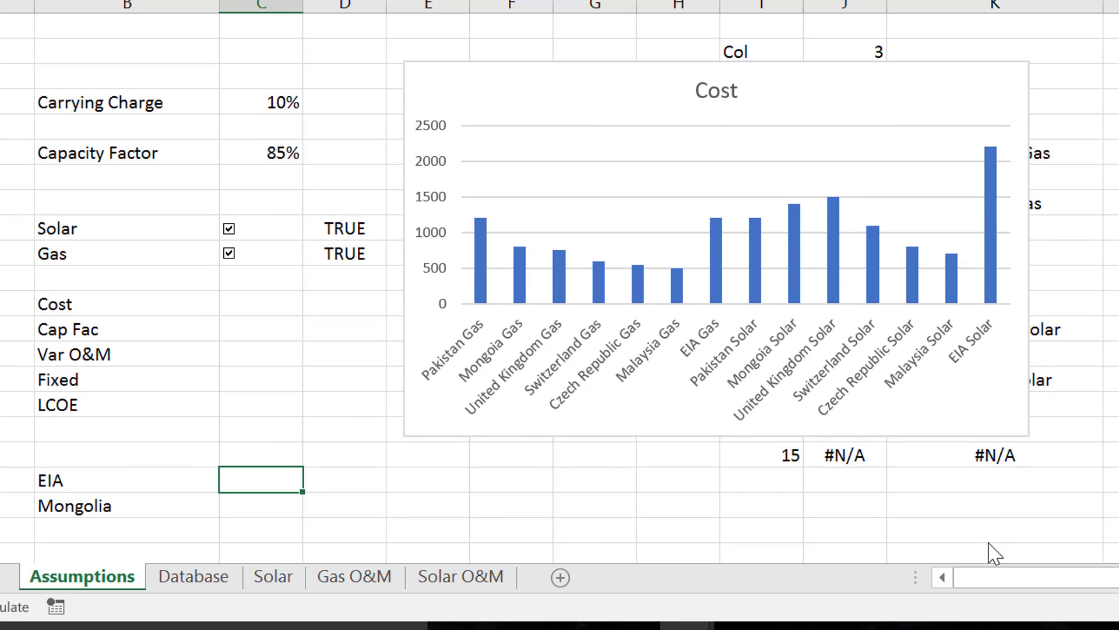
{"action": "right_click", "coordinate": [231, 229]}
{"action": "left_click", "coordinate": [271, 271]}
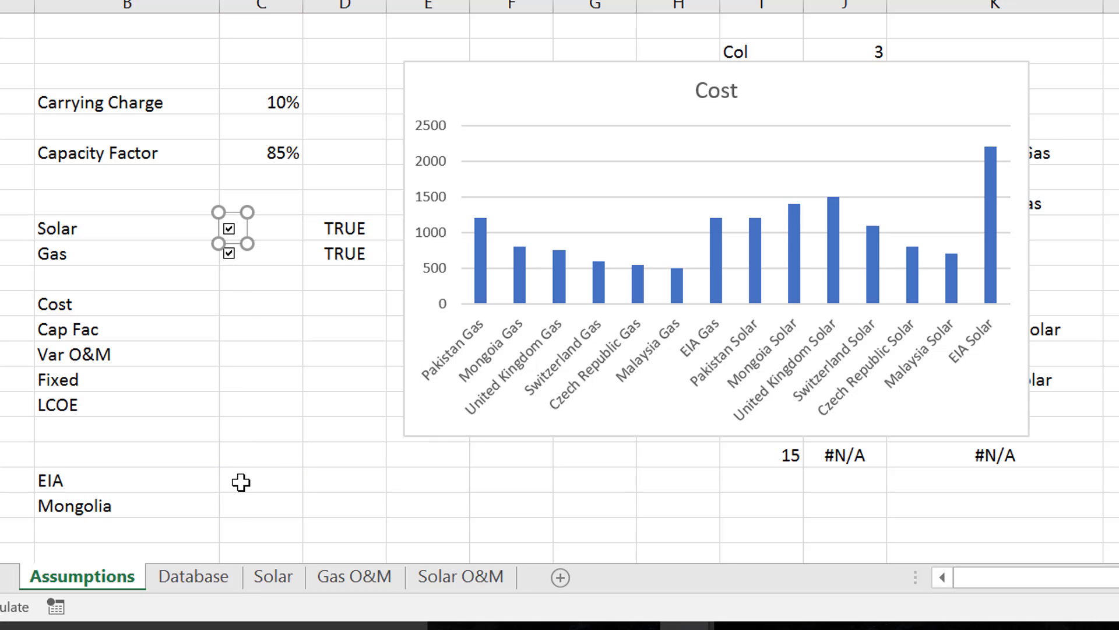
{"action": "left_click", "coordinate": [241, 482]}
{"action": "key", "text": "ctrl+v"}
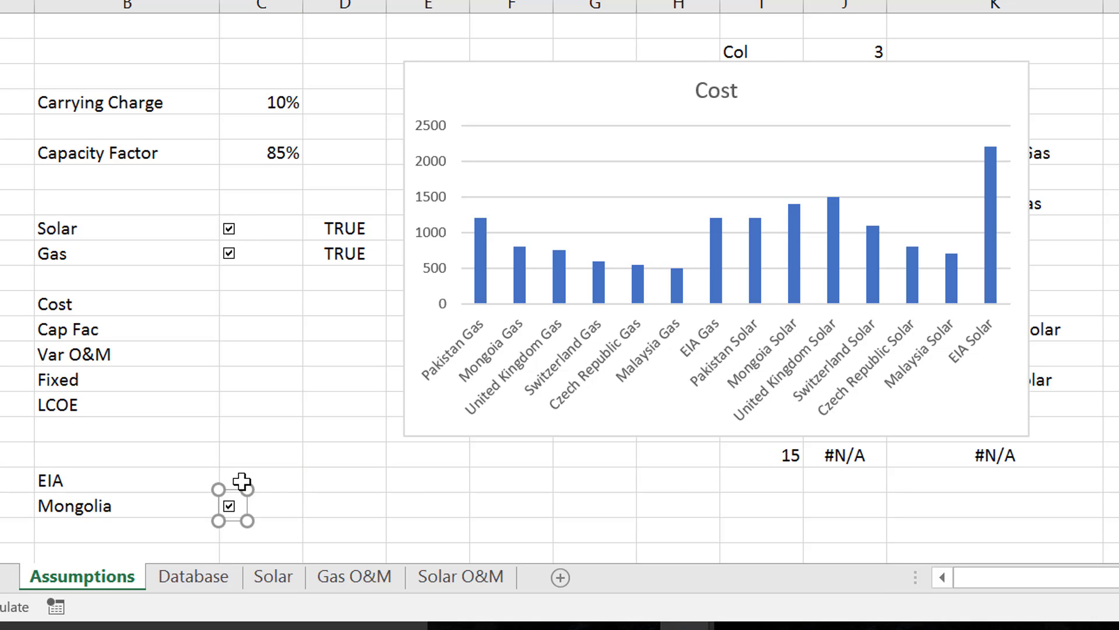
{"action": "left_click_drag", "start_coordinate": [237, 490], "coordinate": [247, 465]}
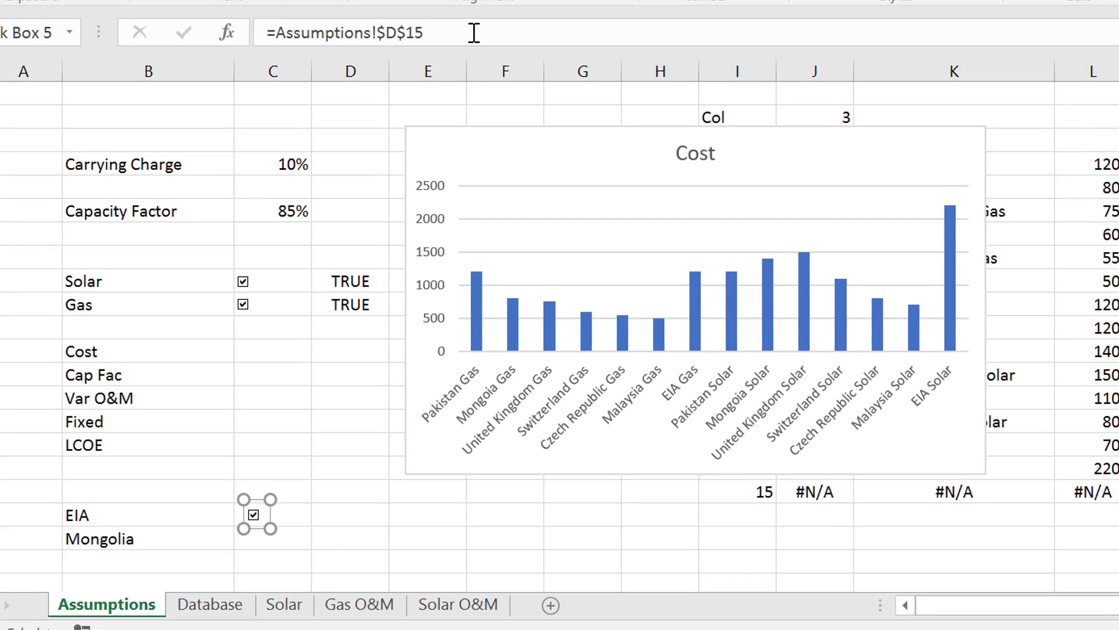
{"action": "left_click", "coordinate": [469, 127]}
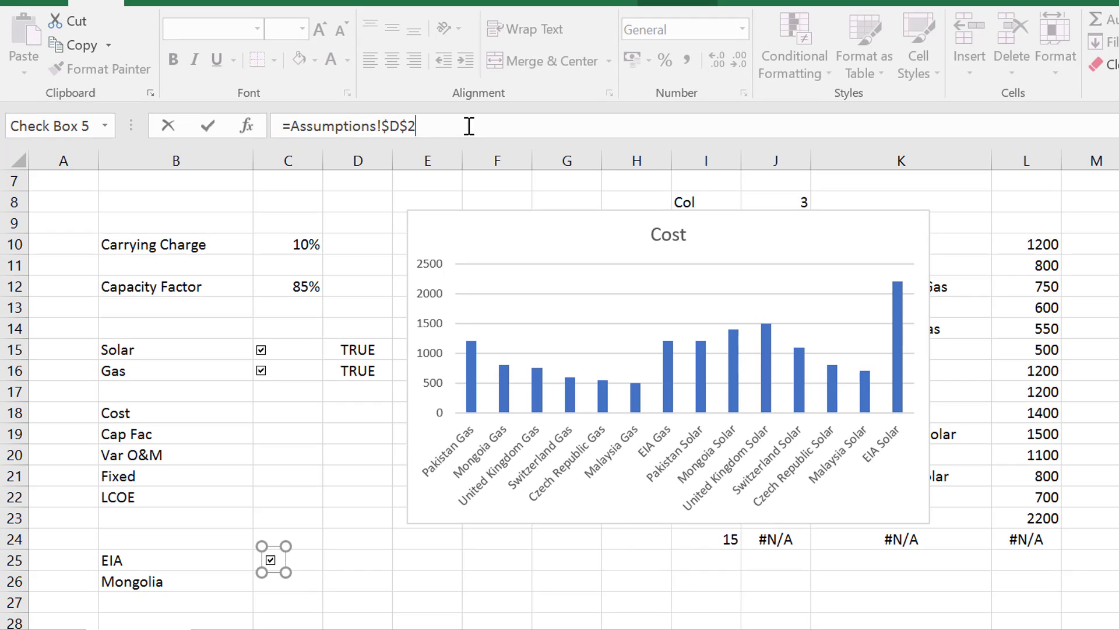
{"action": "left_click", "coordinate": [338, 548]}
Step: Copy the EIA check box beside the Mongolia label and link the copy to cell D26 on the Assumptions sheet
{"action": "right_click", "coordinate": [274, 561]}
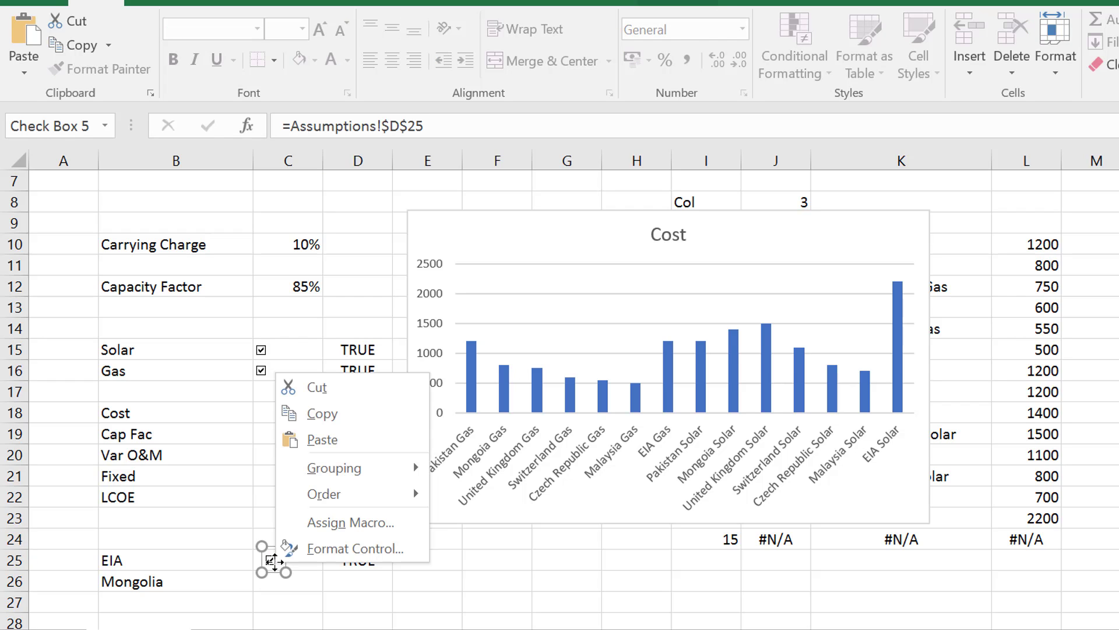
{"action": "left_click", "coordinate": [344, 413]}
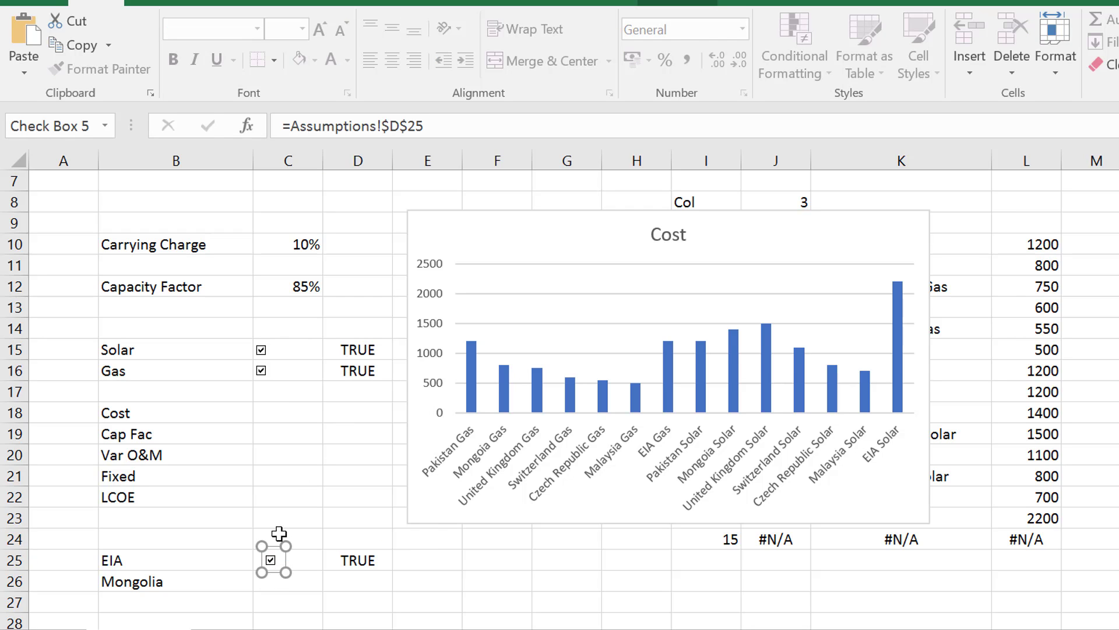
{"action": "left_click", "coordinate": [275, 588]}
{"action": "key", "text": "ctrl+v"}
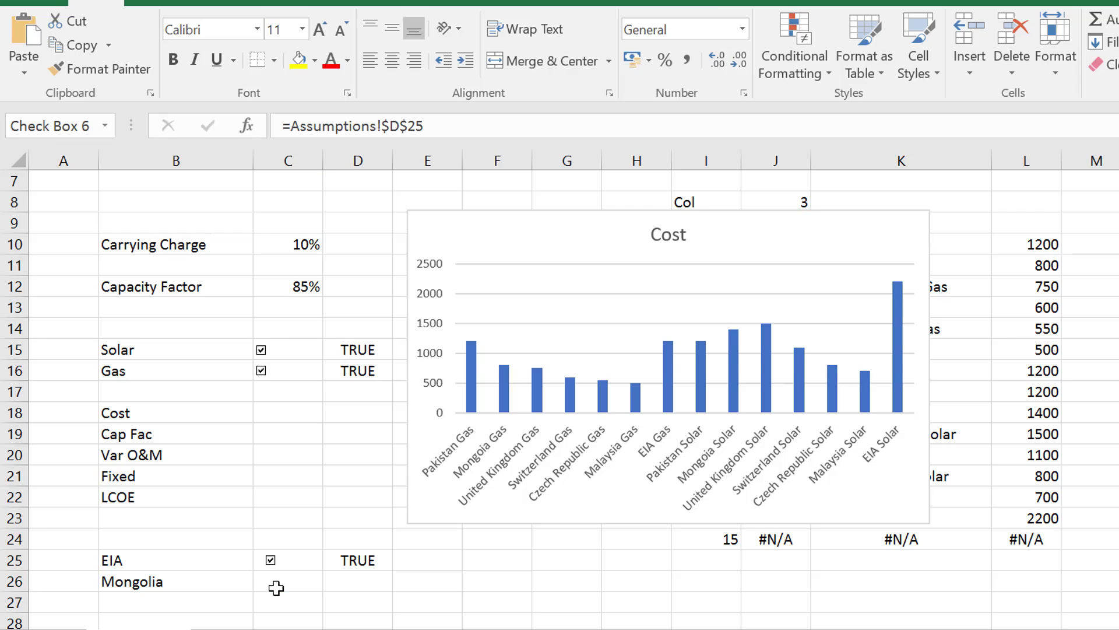
{"action": "mouse_move", "coordinate": [275, 588]}
{"action": "left_mouse_down"}
{"action": "mouse_move", "coordinate": [273, 568]}
{"action": "mouse_move", "coordinate": [274, 580]}
{"action": "left_mouse_up"}
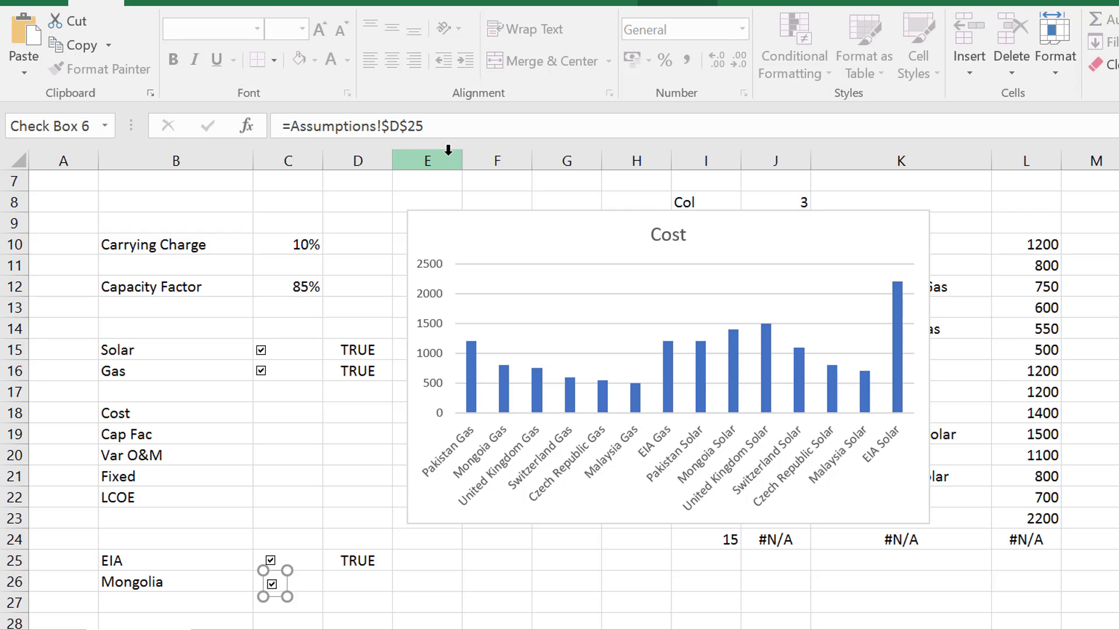
{"action": "left_click", "coordinate": [468, 120]}
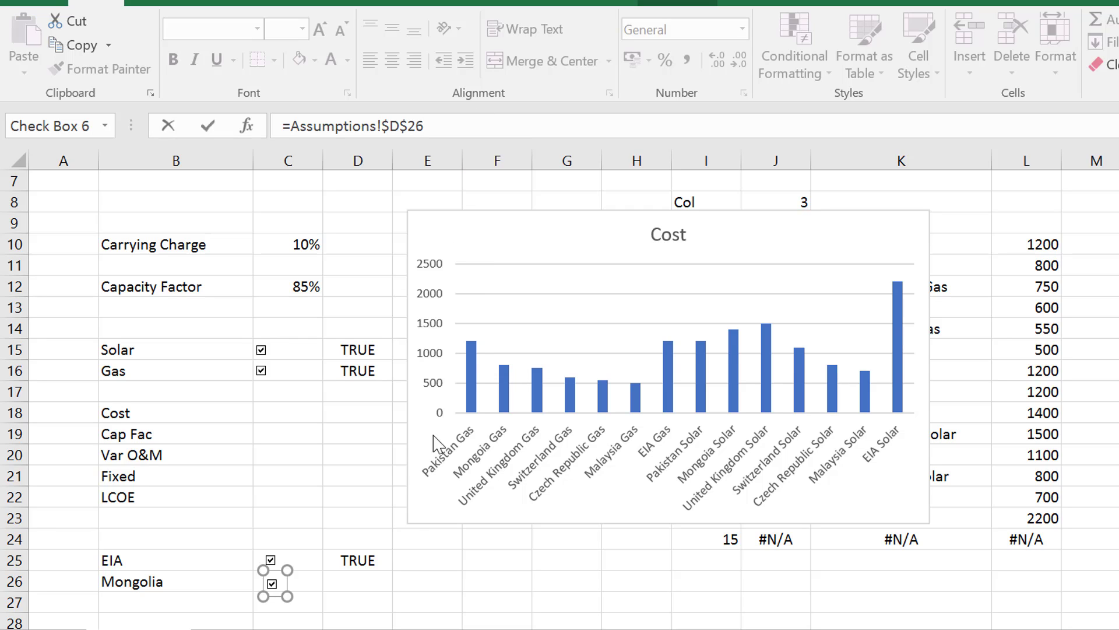
{"action": "left_click", "coordinate": [374, 586]}
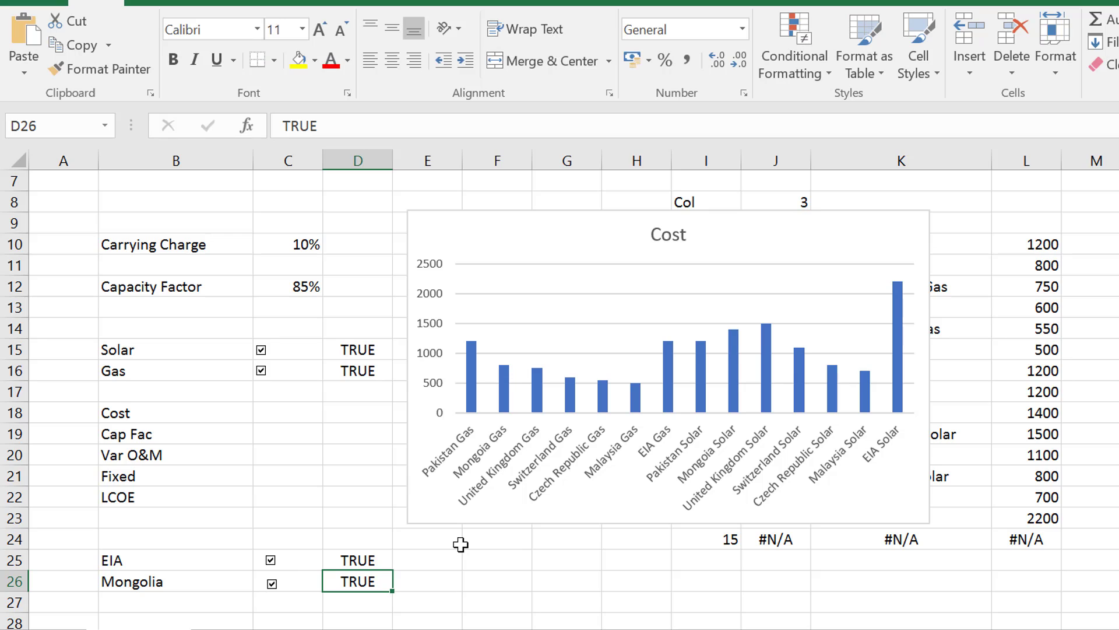
{"action": "key", "text": "Up"}
{"action": "key", "text": "Down"}
{"action": "key", "text": "Up"}
{"action": "key", "text": "Down"}
{"action": "key", "text": "Down"}
{"action": "key", "text": "Up"}
{"action": "key", "text": "Up"}
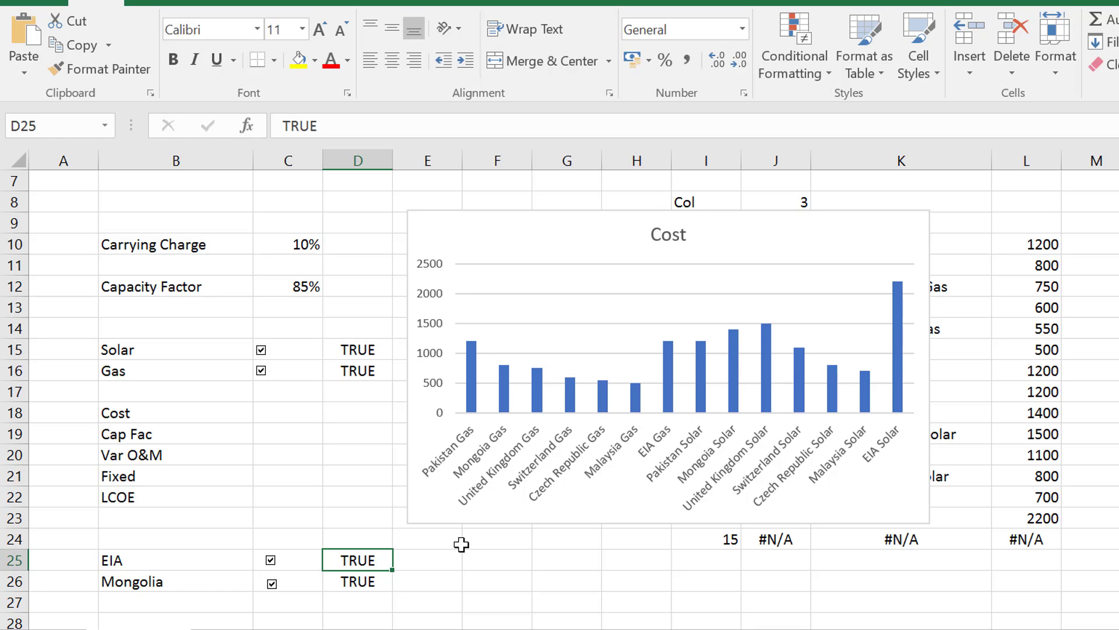
Step: Enter the label All in B27, under Mongolia
{"action": "key", "text": "Down"}
{"action": "key", "text": "Down"}
{"action": "key", "text": "Left"}
{"action": "key", "text": "Left"}
{"action": "key", "text": "Left"}
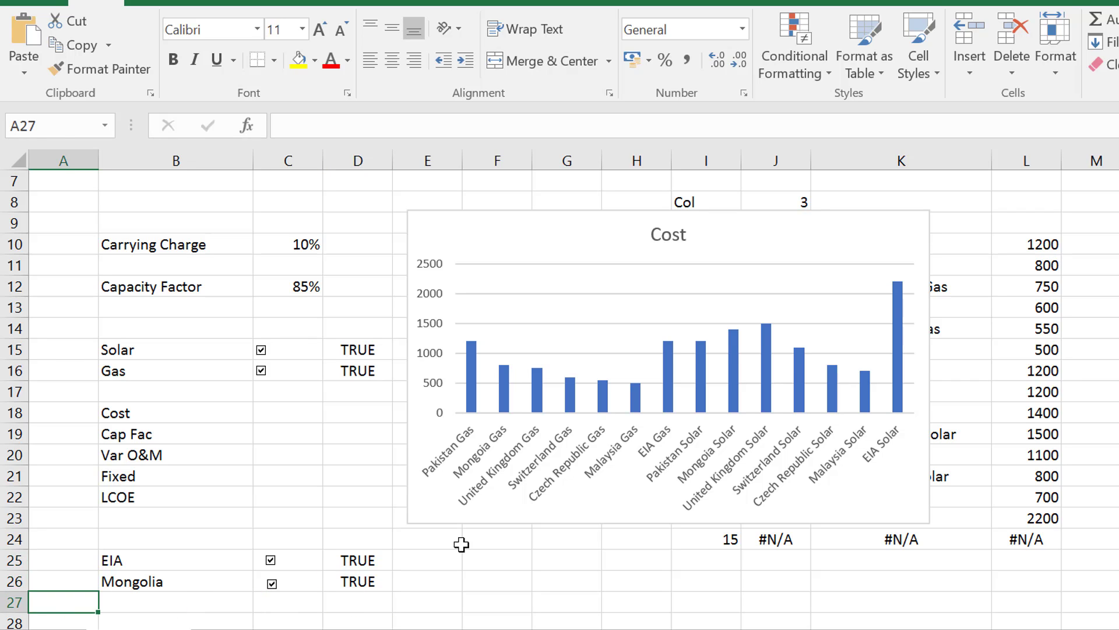
{"action": "key", "text": "Right"}
{"action": "type", "text": "A"}
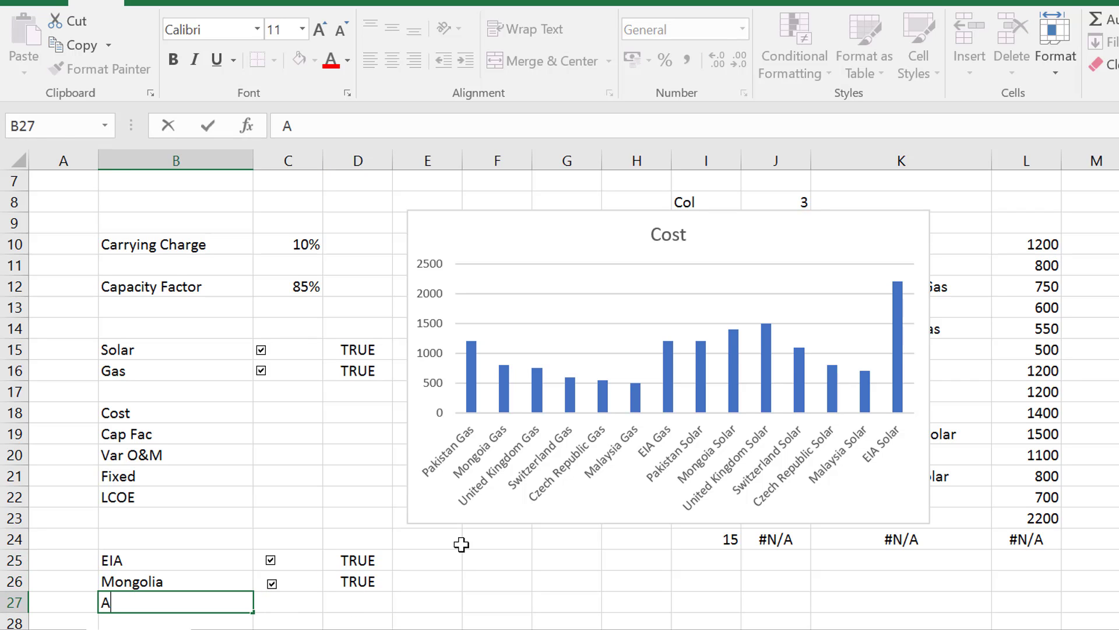
{"action": "key", "text": "Return"}
{"action": "key", "text": "Up"}
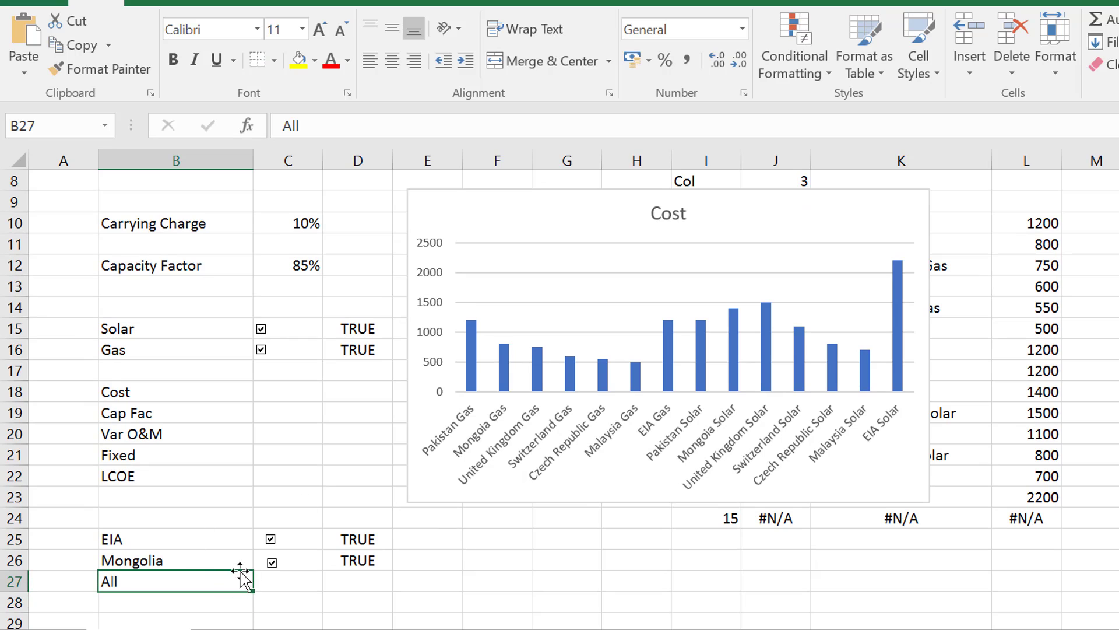
Step: Paste a copy of the Mongolia check box into C27 beside the All label
{"action": "right_click", "coordinate": [271, 563]}
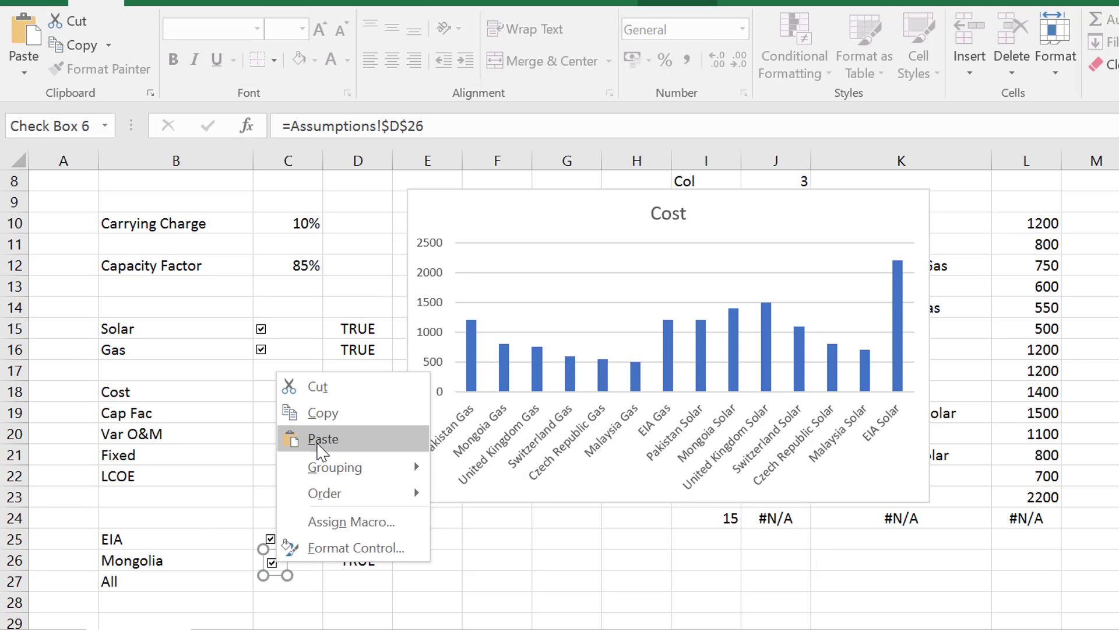
{"action": "left_click", "coordinate": [322, 413]}
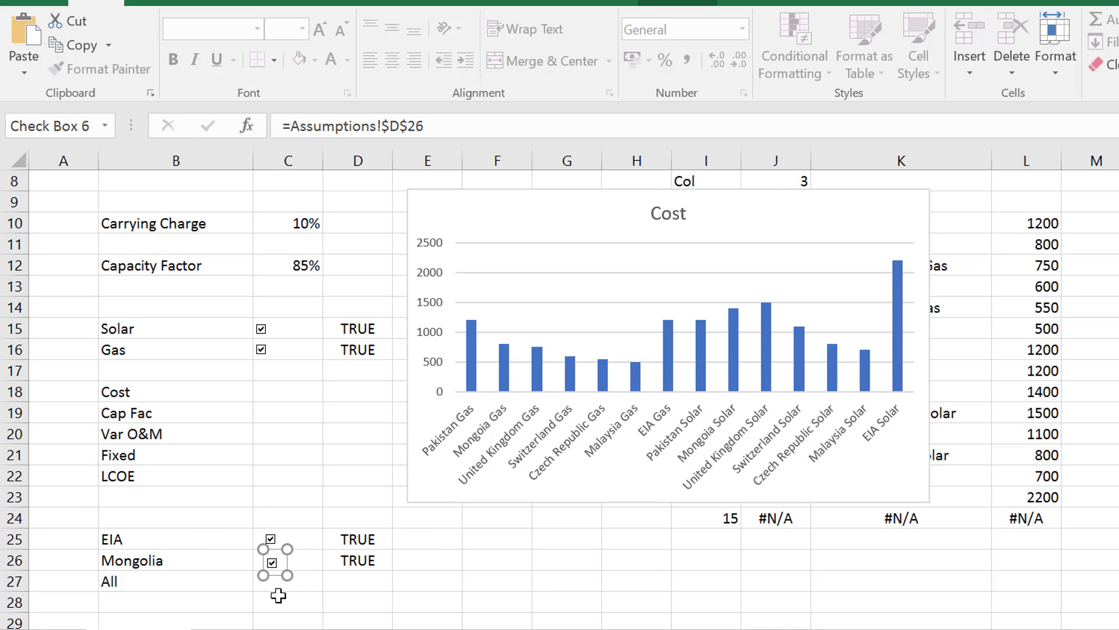
{"action": "left_click", "coordinate": [281, 589]}
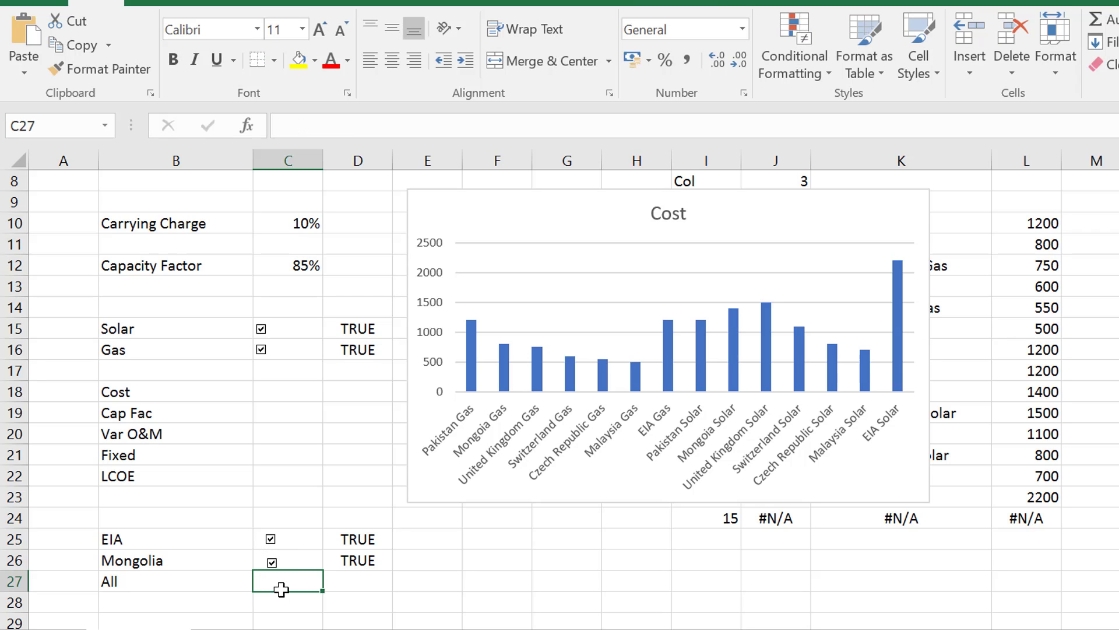
{"action": "key", "text": "ctrl+v"}
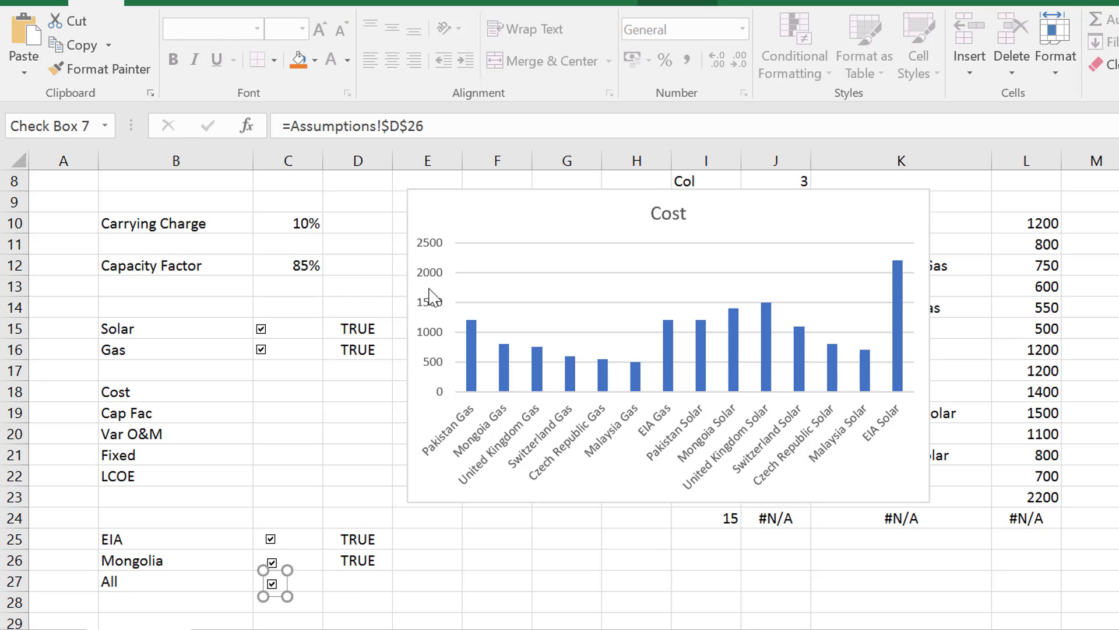
Step: Link the lowest check box copy to cell D27 on the Assumptions sheet and change the label in B27 to All Other
{"action": "left_click", "coordinate": [478, 128]}
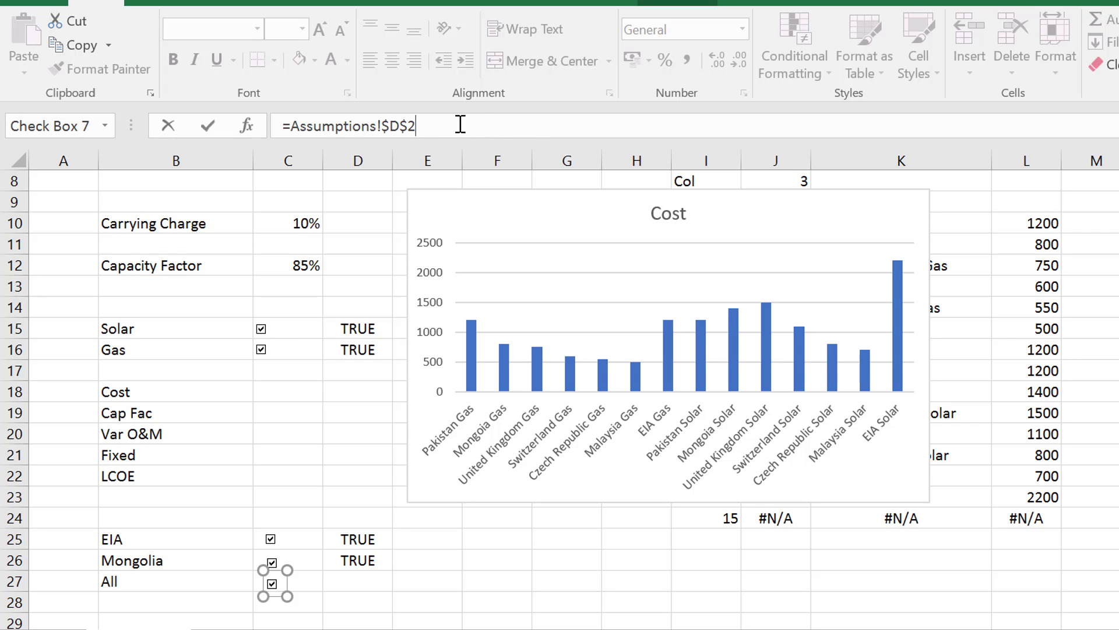
{"action": "left_click", "coordinate": [414, 577]}
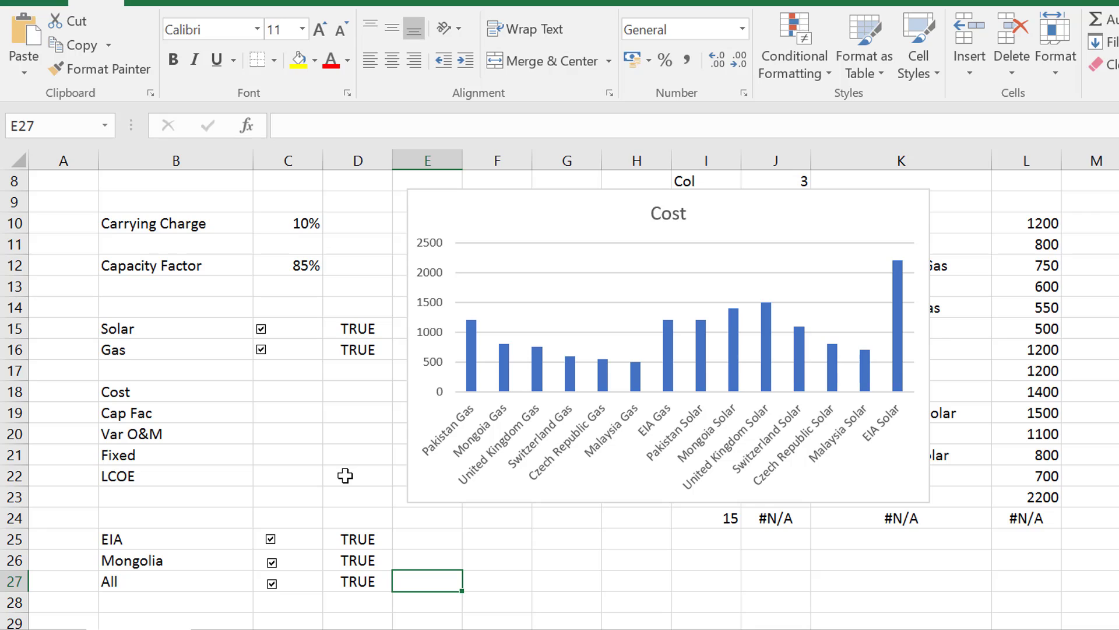
{"action": "left_click", "coordinate": [154, 590]}
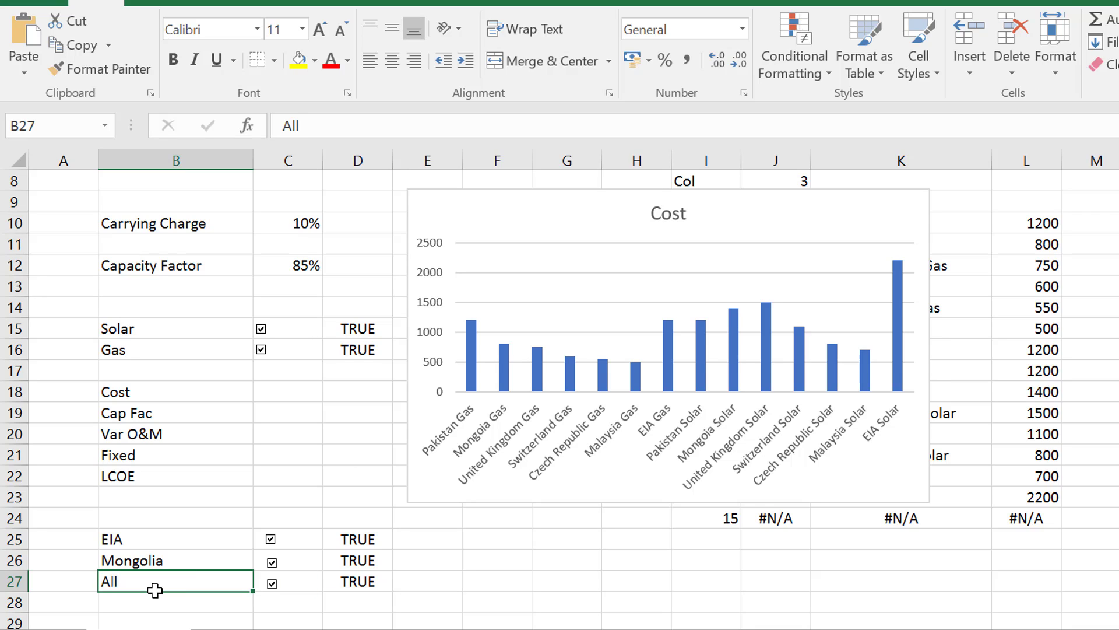
{"action": "type", "text": "All Other"}
{"action": "key", "text": "Return"}
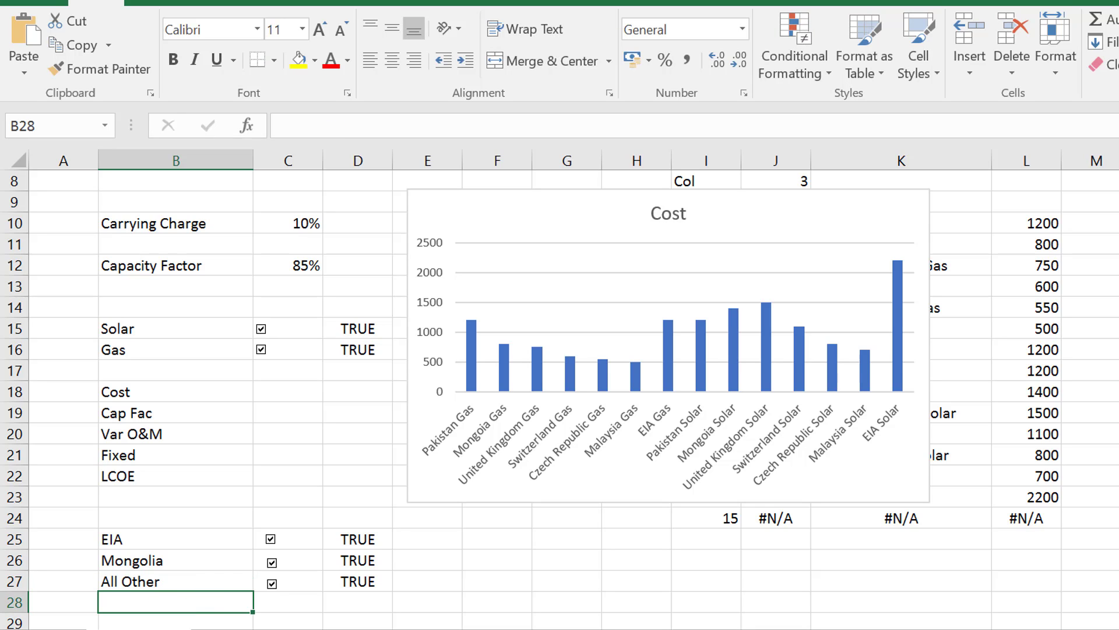
Step: Insert five blank columns before the Counter column on the country data sheet
{"action": "key", "text": "ctrl+Page_Down"}
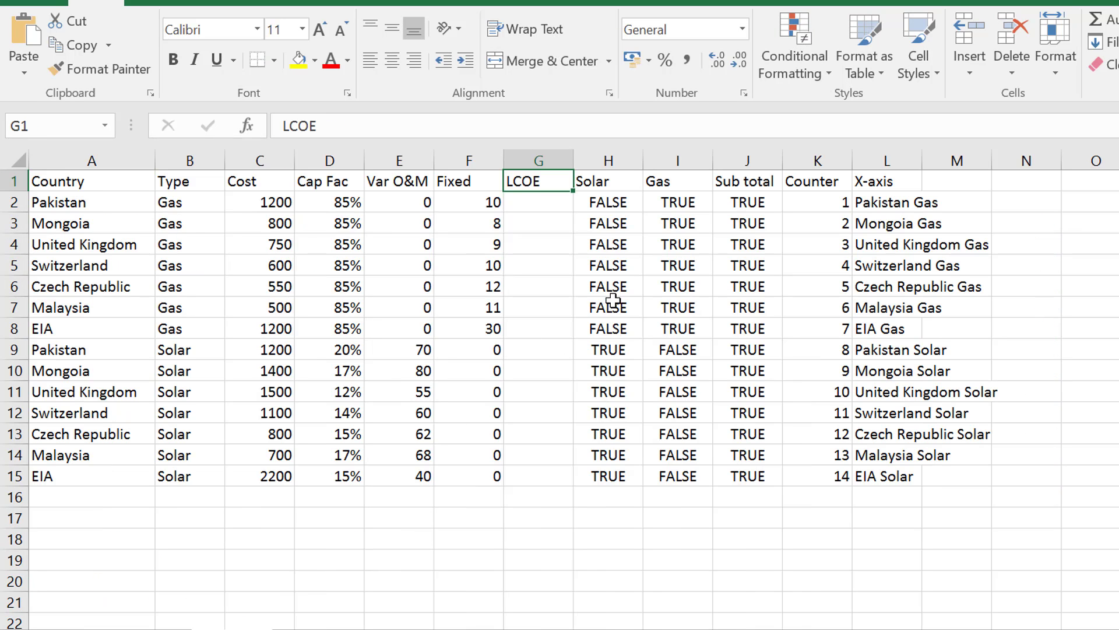
{"action": "key", "text": "Right"}
{"action": "key", "text": "Right"}
{"action": "key", "text": "Right"}
{"action": "key", "text": "Right"}
{"action": "key", "text": "Right"}
{"action": "key", "text": "Left"}
{"action": "key", "text": "ctrl+space"}
{"action": "key", "text": "ctrl+plus"}
{"action": "key", "text": "ctrl+plus"}
{"action": "key", "text": "ctrl+plus"}
{"action": "key", "text": "ctrl+plus"}
{"action": "key", "text": "ctrl+plus"}
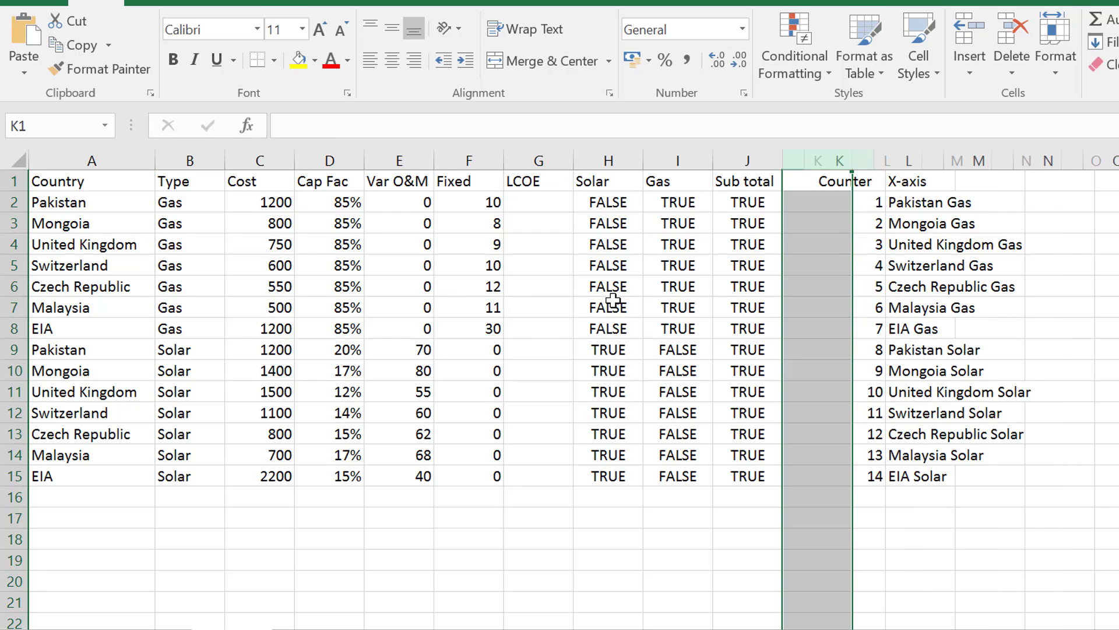
{"action": "key", "text": "Up"}
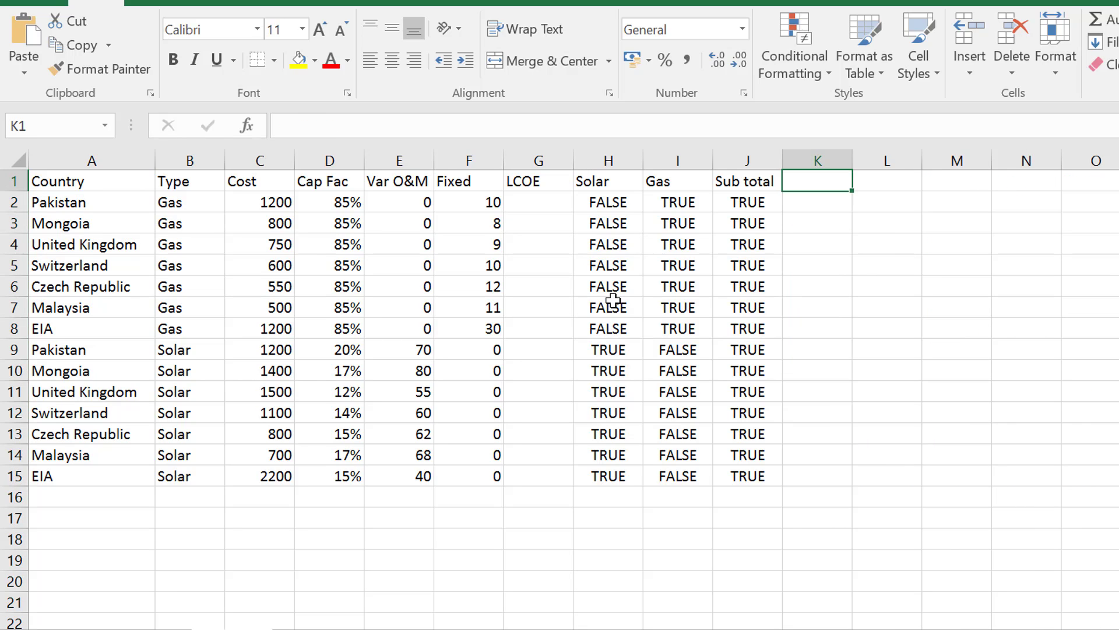
Step: Enter the headings EIA in K1 and Mongolia in L1 of the country data sheet
{"action": "key", "text": "ctrl+Page_Up"}
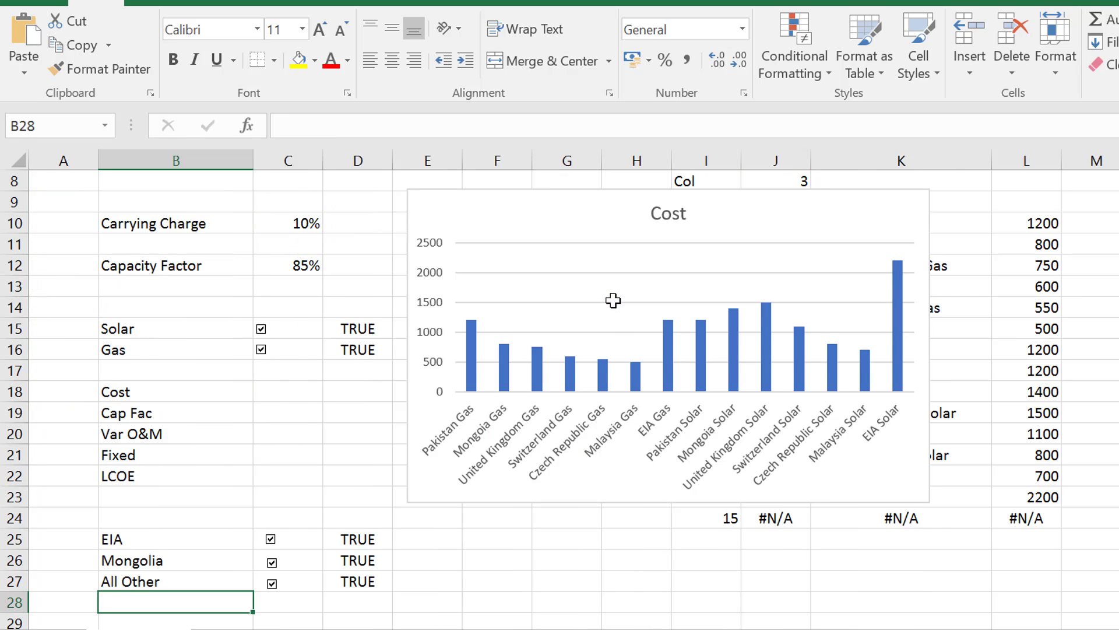
{"action": "key", "text": "ctrl+Page_Down"}
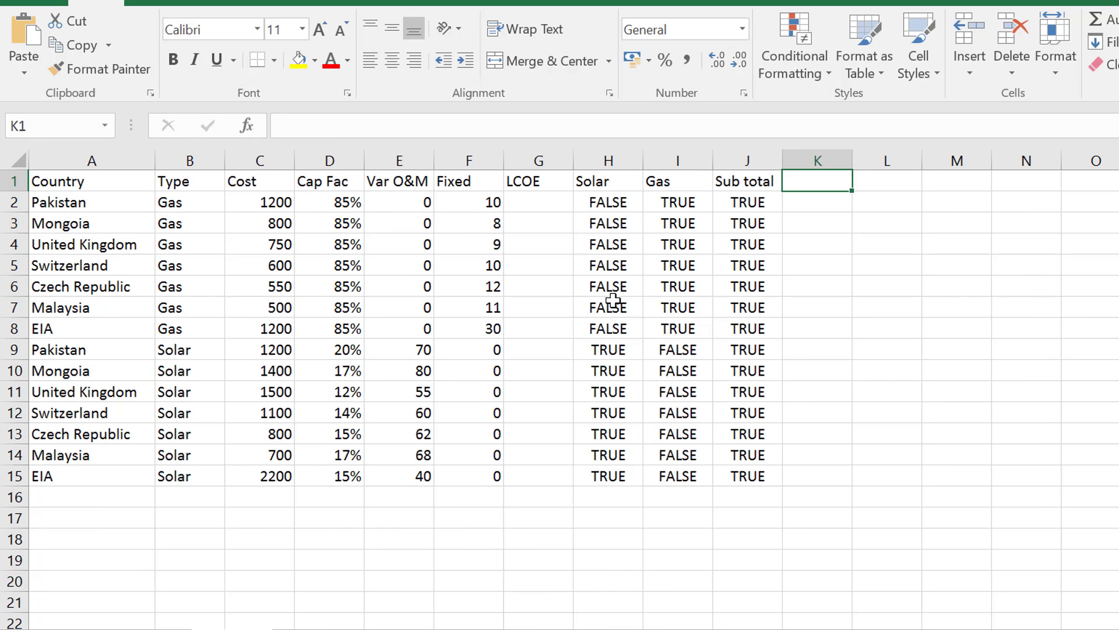
{"action": "type", "text": "EIA"}
{"action": "key", "text": "Return"}
{"action": "key", "text": "Up"}
{"action": "key", "text": "Right"}
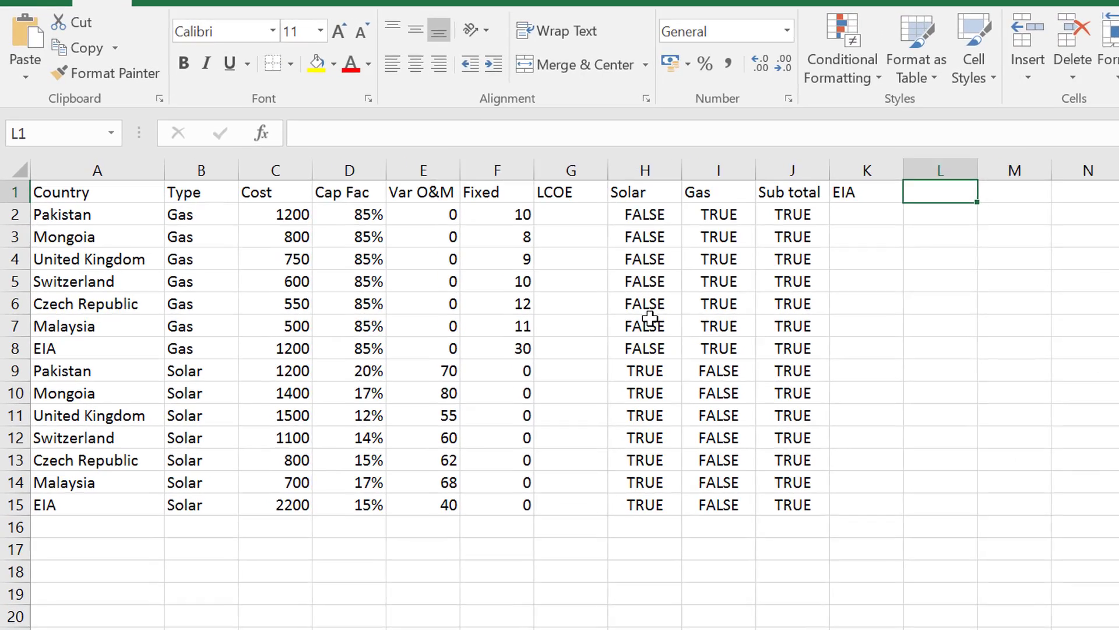
{"action": "type", "text": "Mongo"}
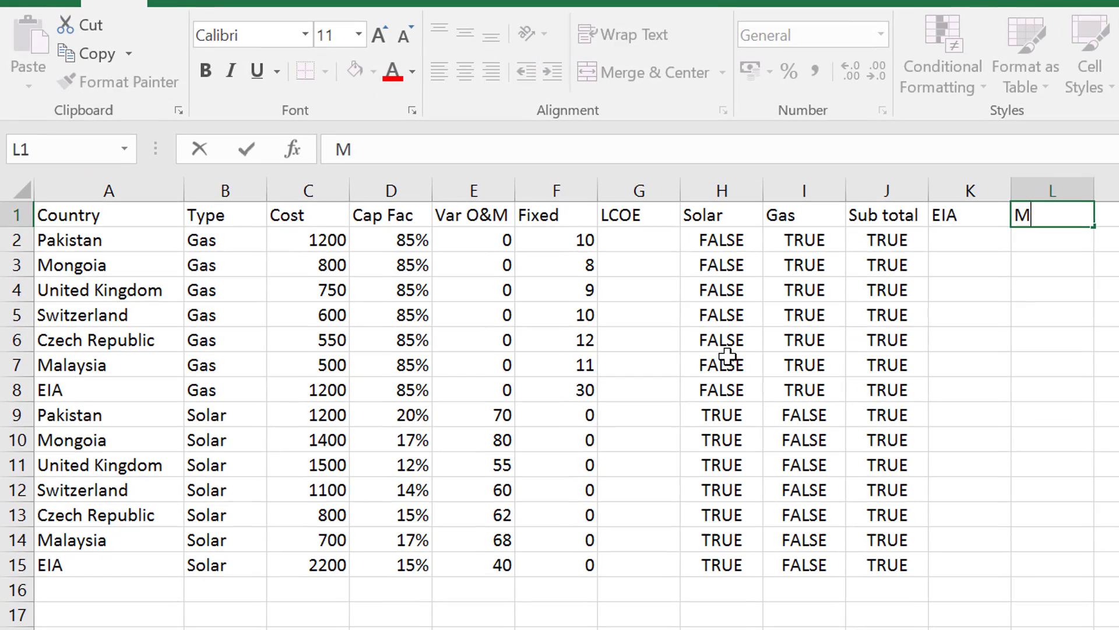
{"action": "type", "text": "lia"}
{"action": "key", "text": "Return"}
{"action": "key", "text": "Up"}
{"action": "key", "text": "Right"}
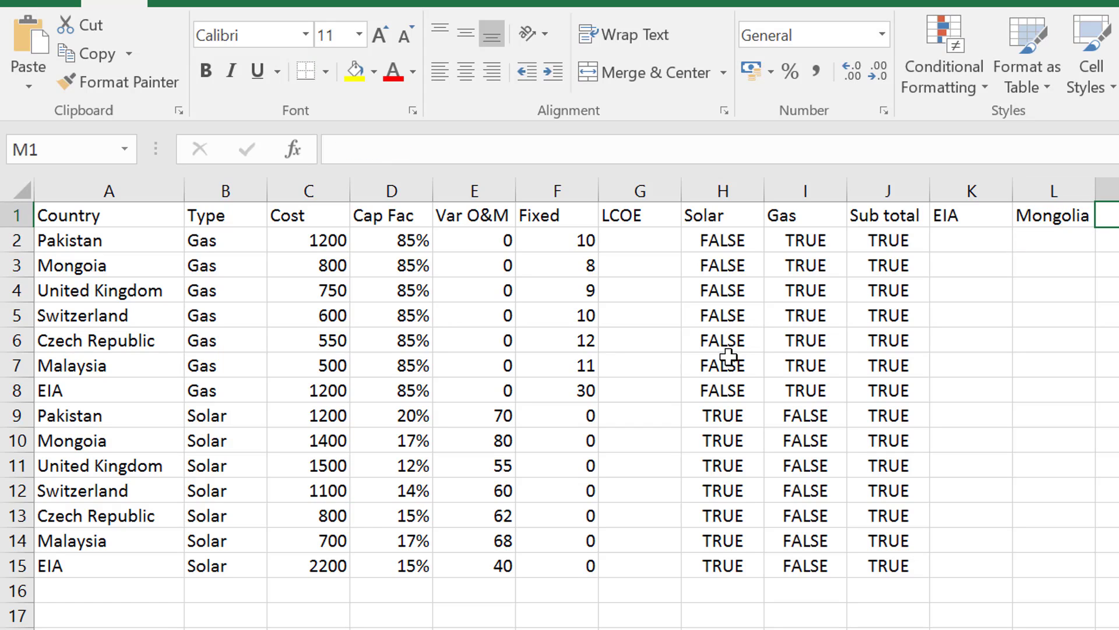
Step: Enter the headings All Other in M1 and Sub total in N1
{"action": "type", "text": "All Ot"}
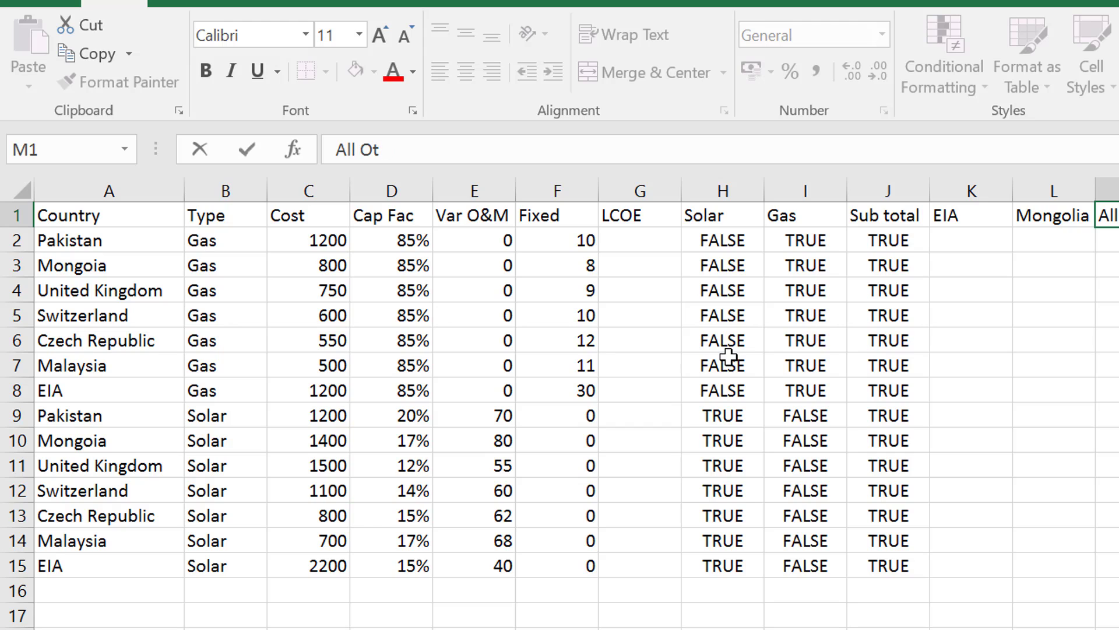
{"action": "type", "text": "her"}
{"action": "key", "text": "Return"}
{"action": "key", "text": "Up"}
{"action": "key", "text": "Right"}
{"action": "type", "text": "S"}
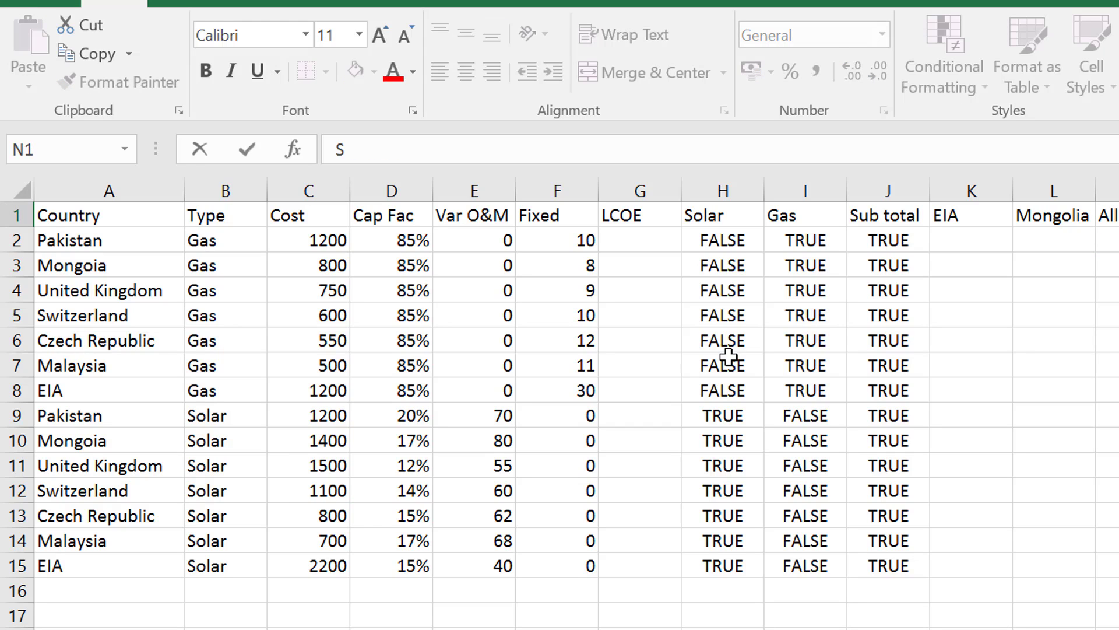
{"action": "type", "text": "ub"}
{"action": "type", "text": " total"}
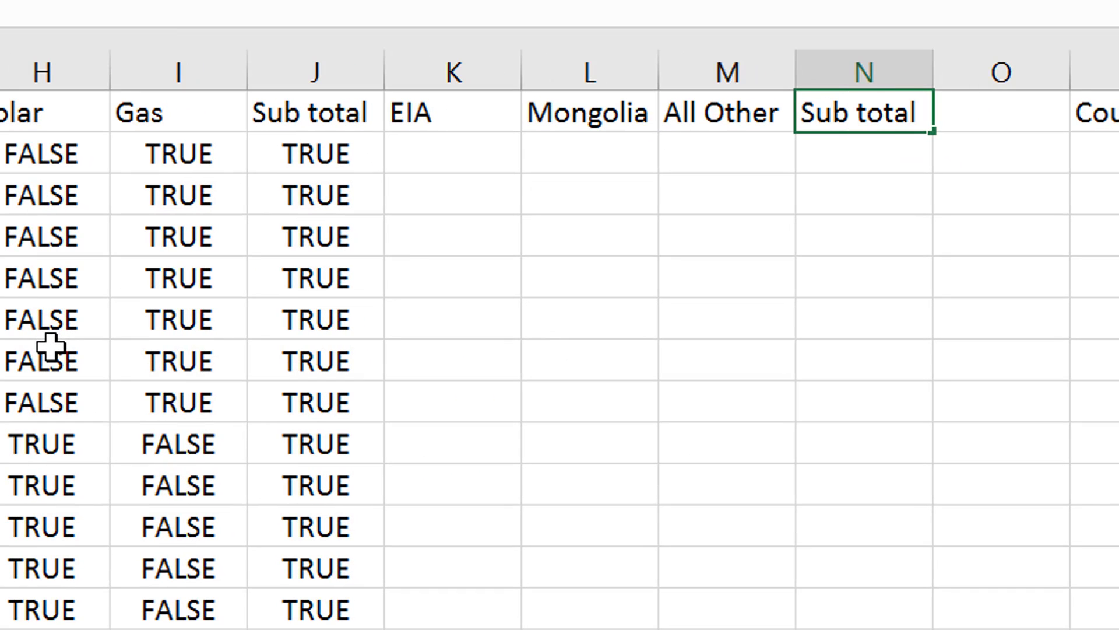
Step: Enter the heading Grand Total in O1 and widen column O to fit it
{"action": "key", "text": "Tab"}
{"action": "type", "text": "Grand Total"}
{"action": "key", "text": "Return"}
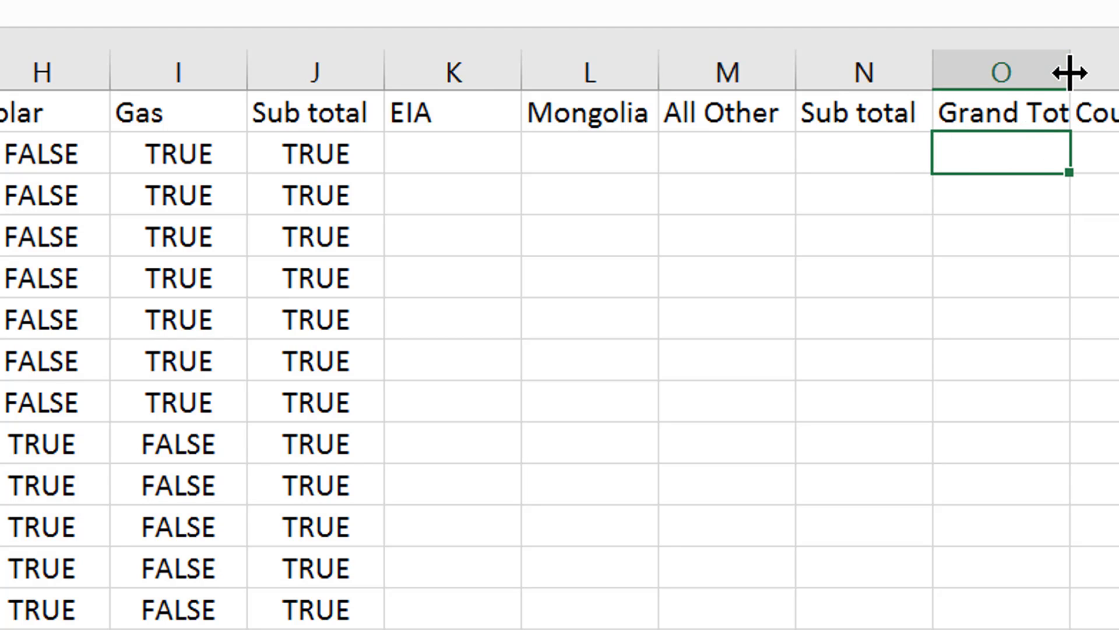
{"action": "left_click_drag", "start_coordinate": [1070, 73], "coordinate": [1104, 73]}
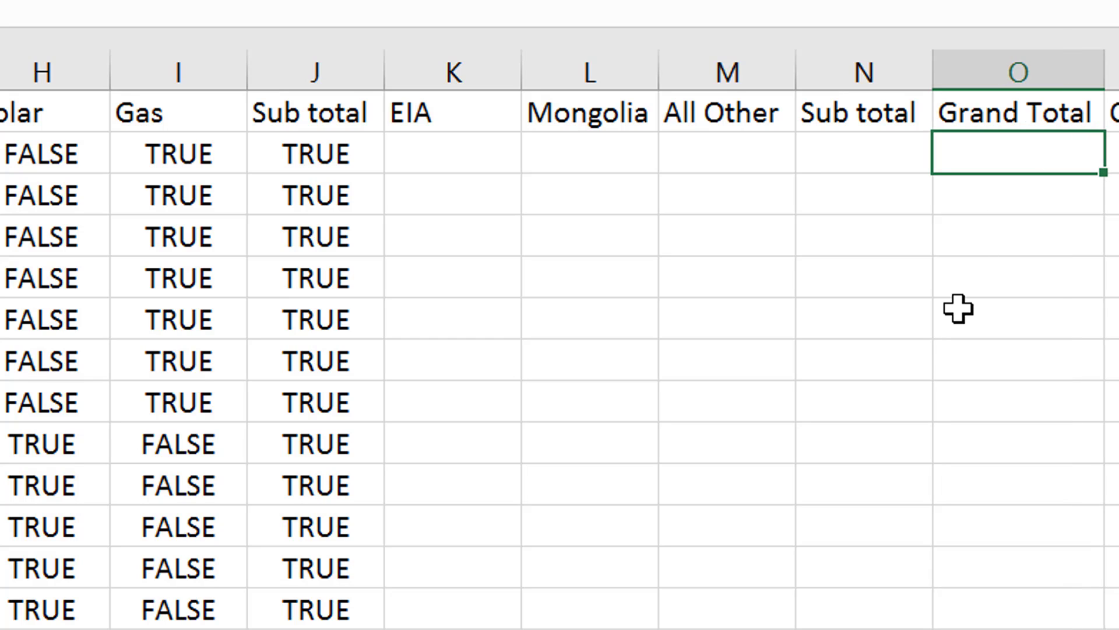
Step: Enter =A2=Assumptions!$B$25 in K2 to test for the EIA country and fill it down the column
{"action": "key", "text": "Up"}
{"action": "key", "text": "Left"}
{"action": "key", "text": "Left"}
{"action": "key", "text": "Down"}
{"action": "key", "text": "Left"}
{"action": "key", "text": "Left"}
{"action": "key", "text": "Left"}
{"action": "key", "text": "Left"}
{"action": "key", "text": "Right"}
{"action": "key", "text": "Right"}
{"action": "type", "text": "="}
{"action": "key", "text": "Left"}
{"action": "key", "text": "Left"}
{"action": "key", "text": "Left"}
{"action": "key", "text": "Home"}
{"action": "key", "text": "Right"}
{"action": "key", "text": "Left"}
{"action": "type", "text": "="}
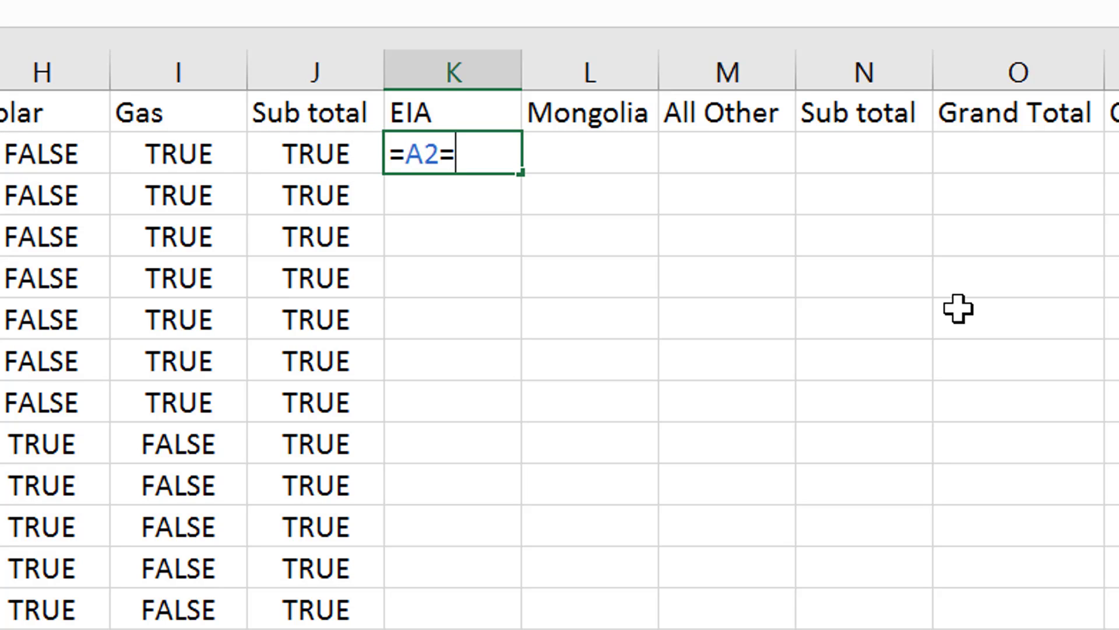
{"action": "key", "text": "Up"}
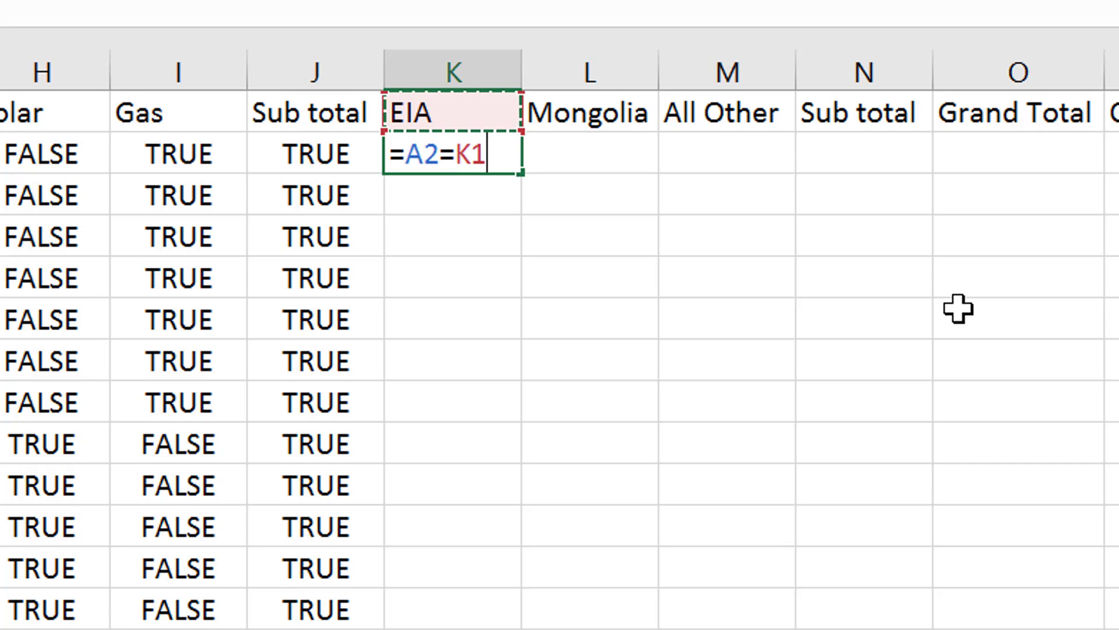
{"action": "key", "text": "Escape"}
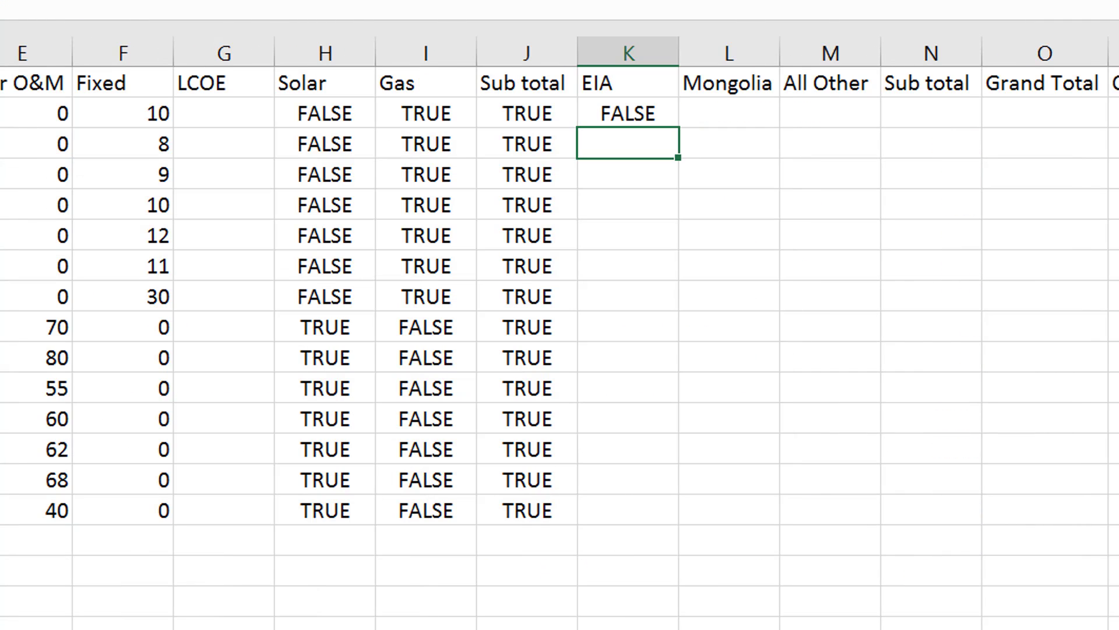
{"action": "key", "text": "Up"}
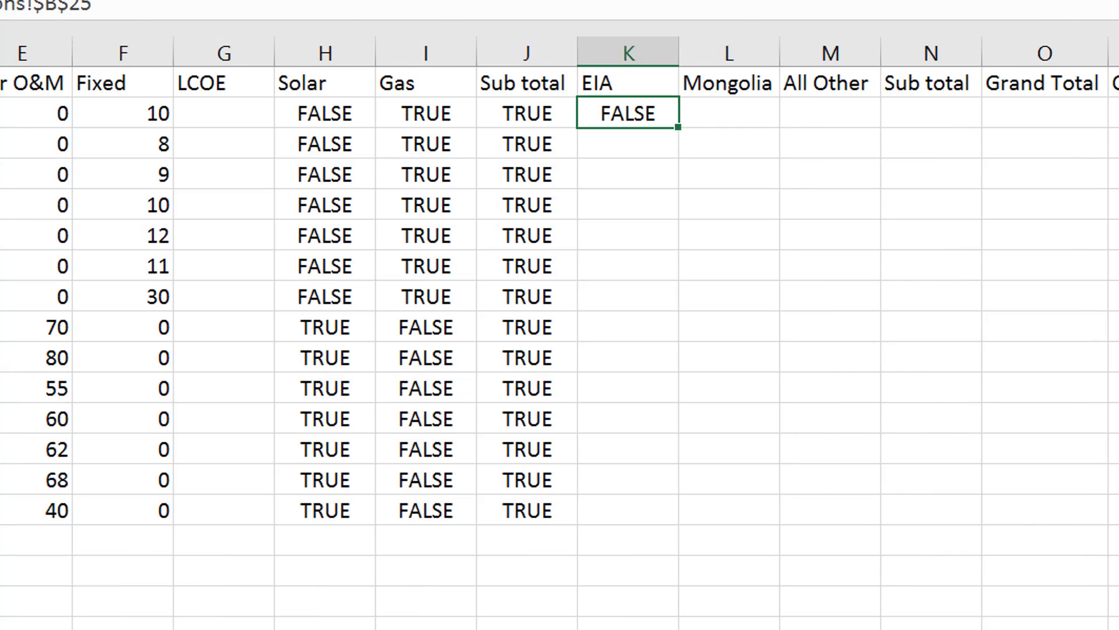
{"action": "double_click", "coordinate": [688, 134]}
Step: Change K2 to =IF(Assumptions!$D$25;A2=Assumptions!$B$25) so it depends on the EIA check box, and fill it down the column
{"action": "key", "text": "Up"}
{"action": "key", "text": "F2"}
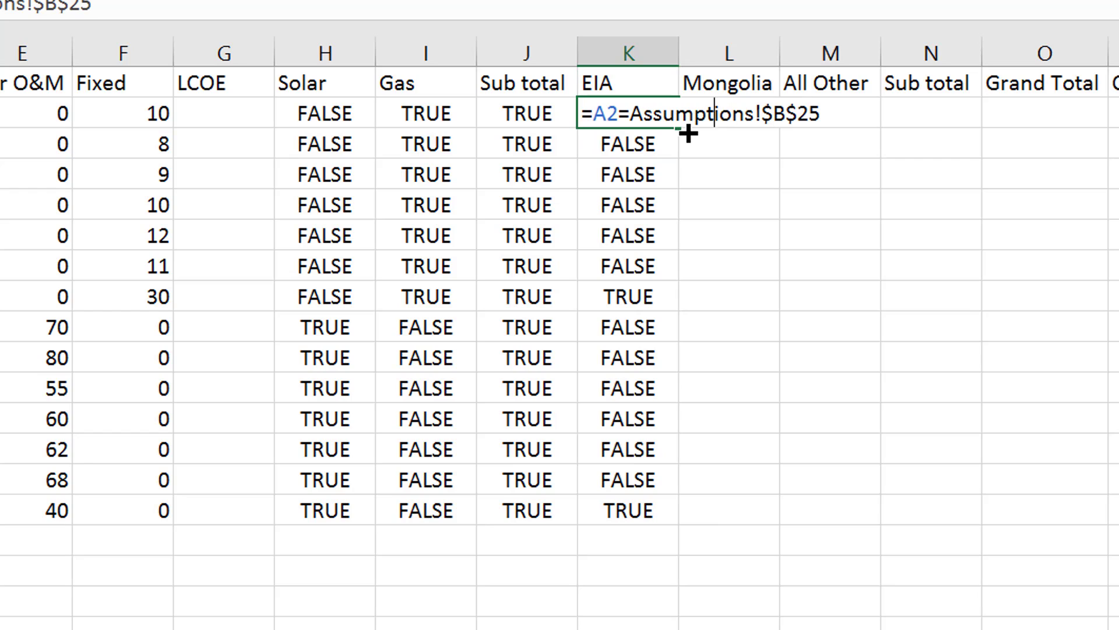
{"action": "type", "text": "if("}
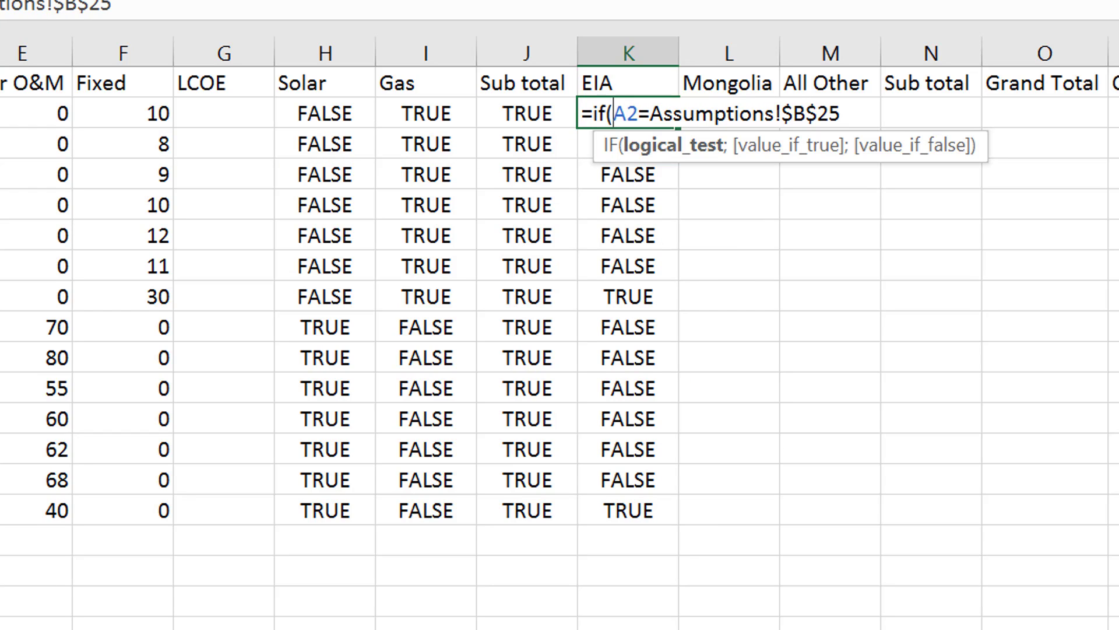
{"action": "key", "text": "ctrl+Page_Up"}
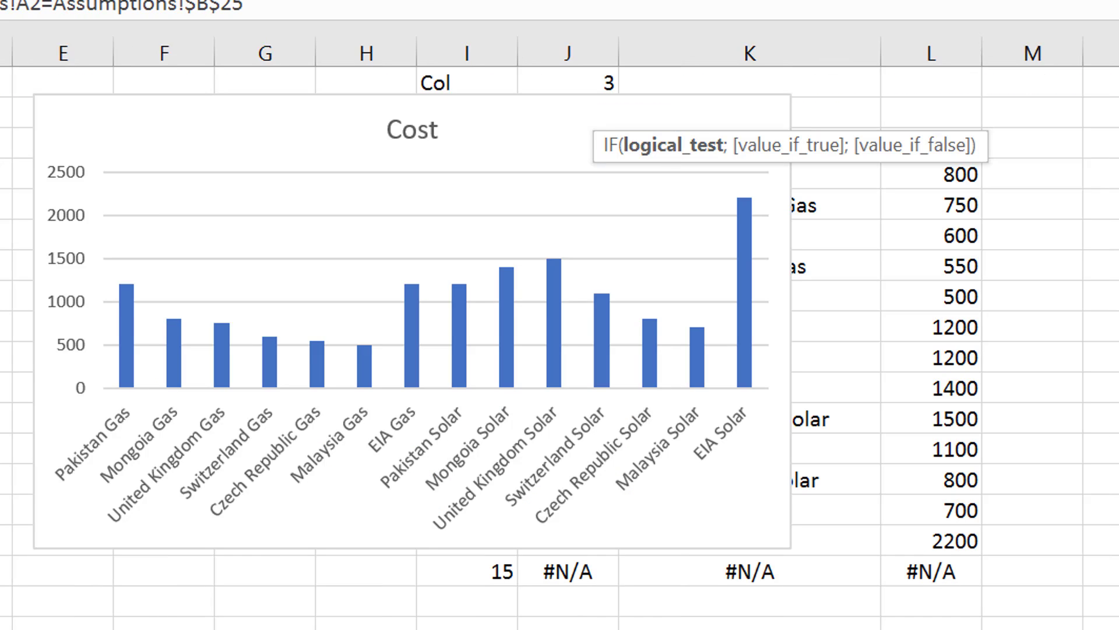
{"action": "left_click", "coordinate": [5, 600]}
{"action": "key", "text": "F4"}
{"action": "type", "text": ";"}
{"action": "key", "text": "ctrl+Page_Down"}
{"action": "key", "text": "Return"}
{"action": "key", "text": "Up"}
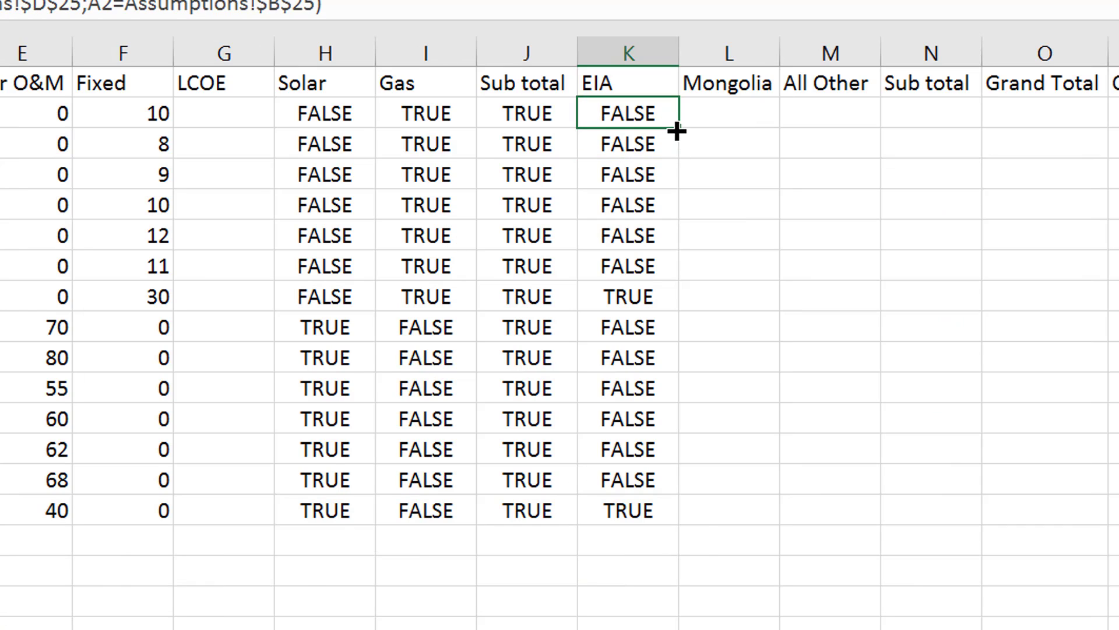
{"action": "double_click", "coordinate": [677, 131]}
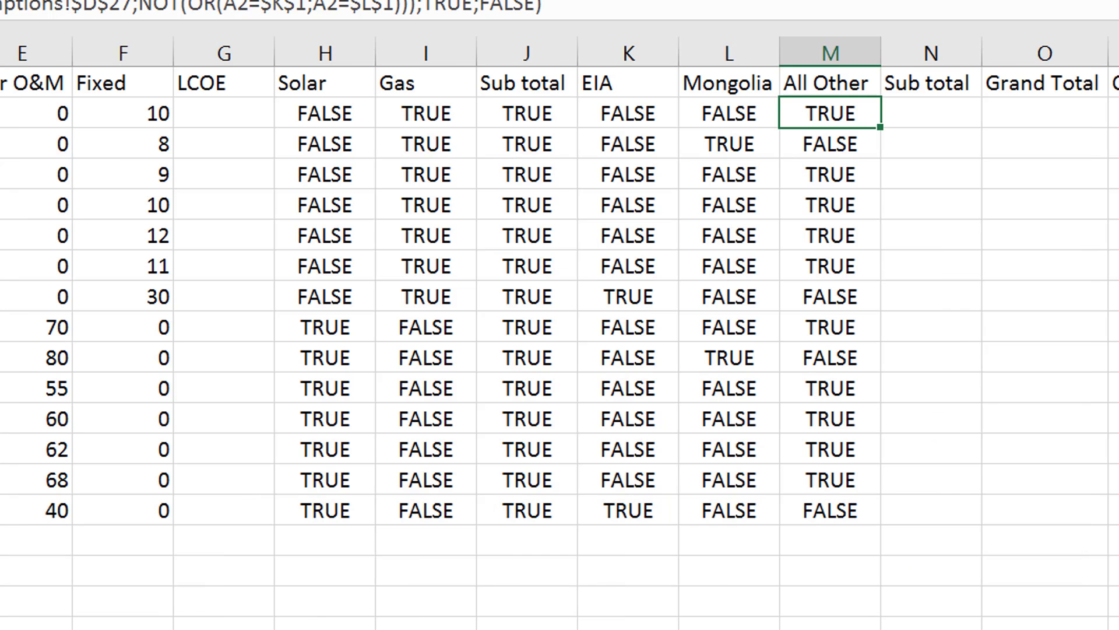
Step: Try to enter an OR formula over K2:M2 in N2, the first cell of the second Sub total column
{"action": "key", "text": "Right"}
{"action": "key", "text": "Left"}
{"action": "key", "text": "Left"}
{"action": "key", "text": "Left"}
{"action": "key", "text": "Right"}
{"action": "key", "text": "Right"}
{"action": "key", "text": "Right"}
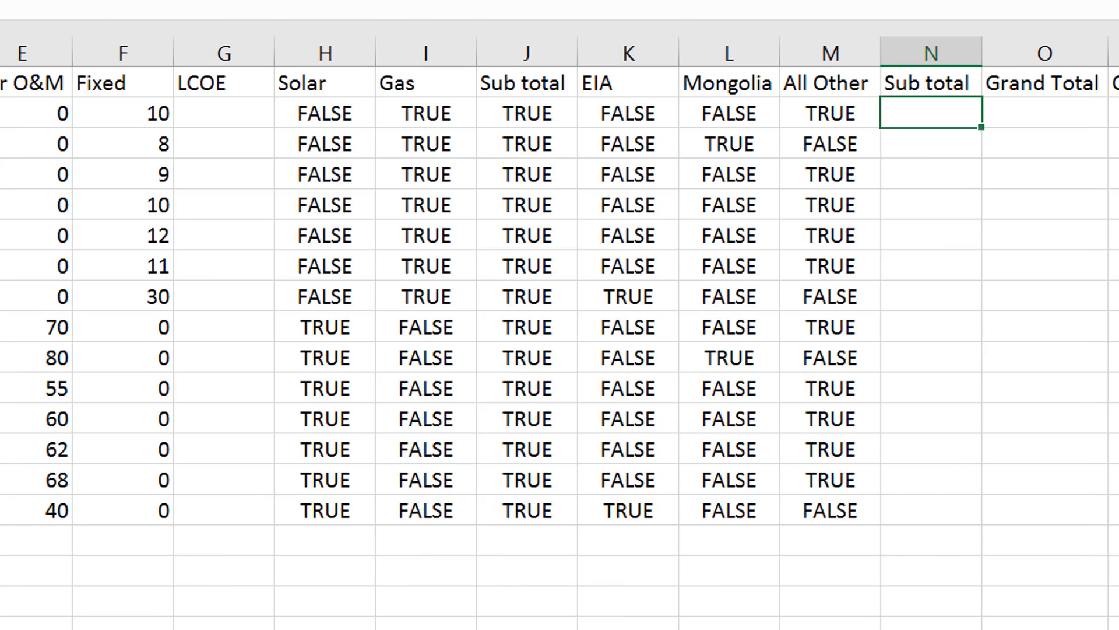
{"action": "type", "text": "=of("}
{"action": "key", "text": "Left"}
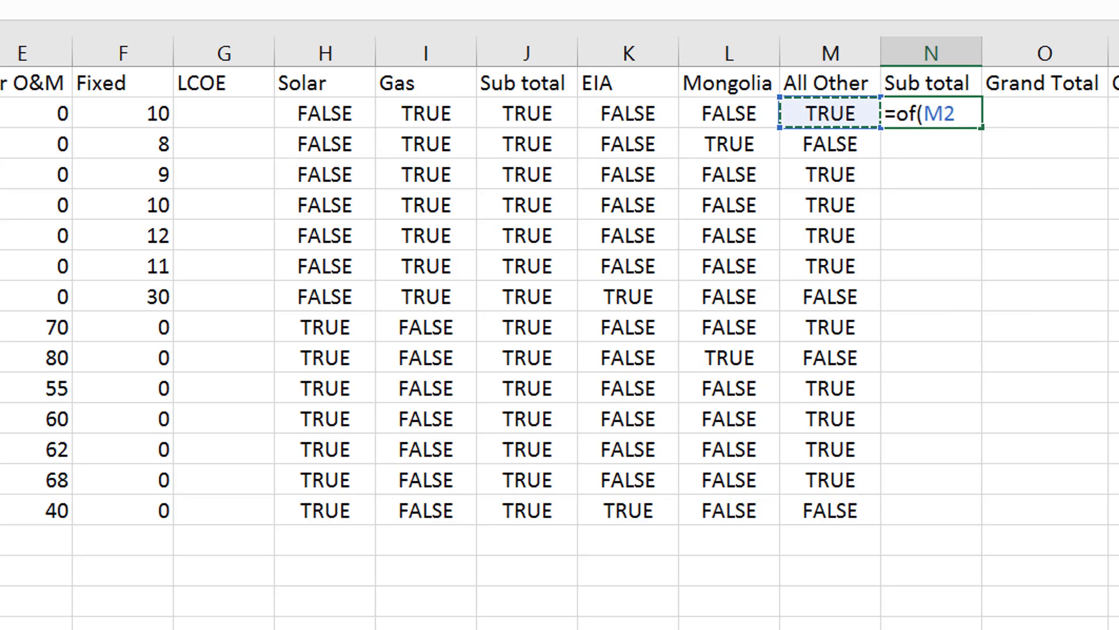
{"action": "key", "text": "shift+Left"}
{"action": "key", "text": "shift+Left"}
{"action": "key", "text": "Return"}
{"action": "left_click", "coordinate": [931, 113]}
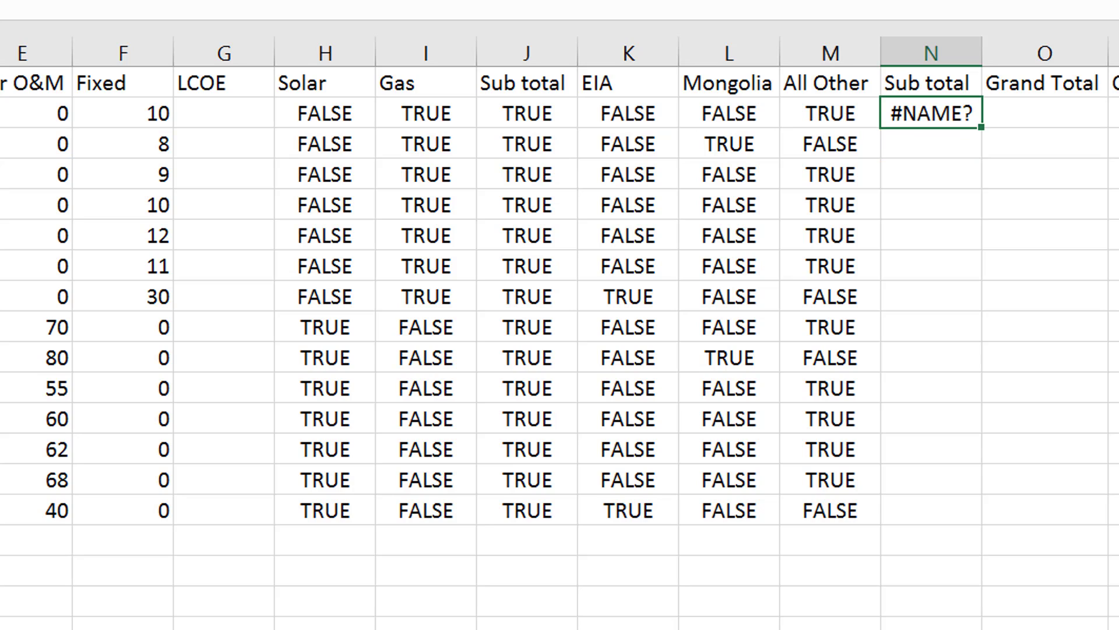
Step: Correct the function in N2 so it reads =OR(K2:M2), and fill the formula down the second Sub total column
{"action": "key", "text": "F2"}
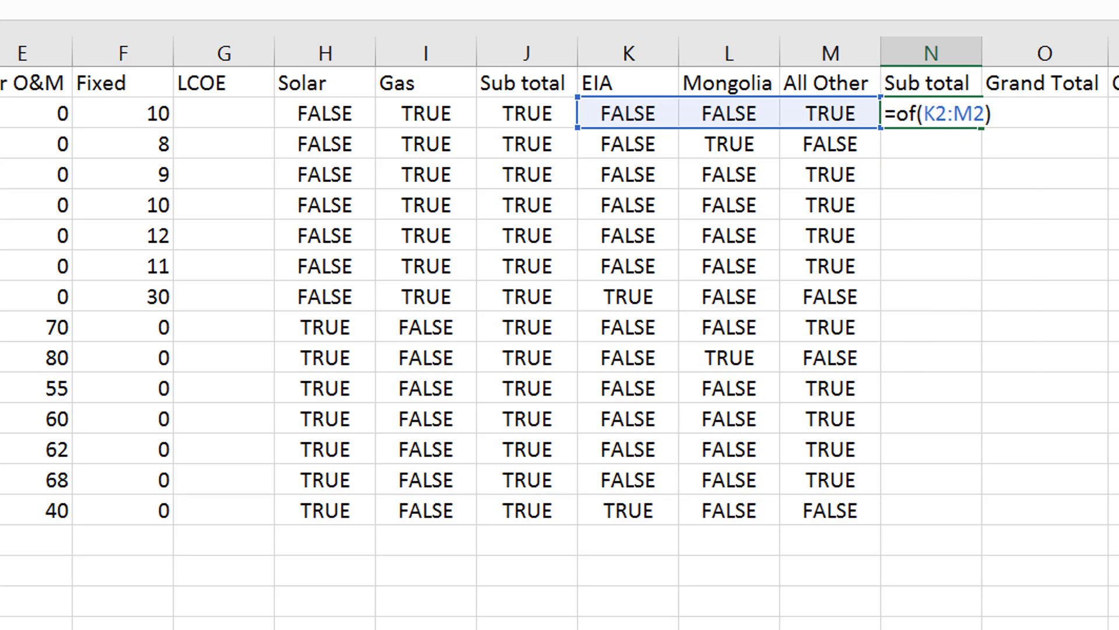
{"action": "key", "text": "BackSpace"}
{"action": "type", "text": "r"}
{"action": "key", "text": "Return"}
{"action": "key", "text": "Up"}
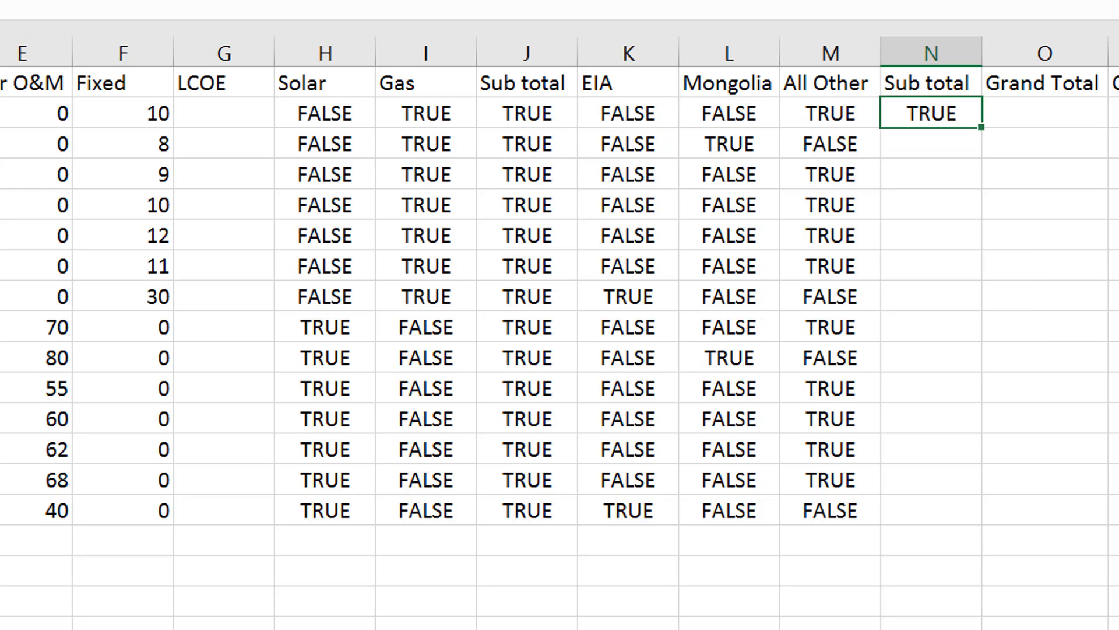
{"action": "double_click", "coordinate": [982, 127]}
Step: Enter =AND(N2;J2) in O2 to combine both sub totals and fill it down the Grand Total column
{"action": "key", "text": "Right"}
{"action": "key", "text": "Left"}
{"action": "key", "text": "Right"}
{"action": "type", "text": "=and("}
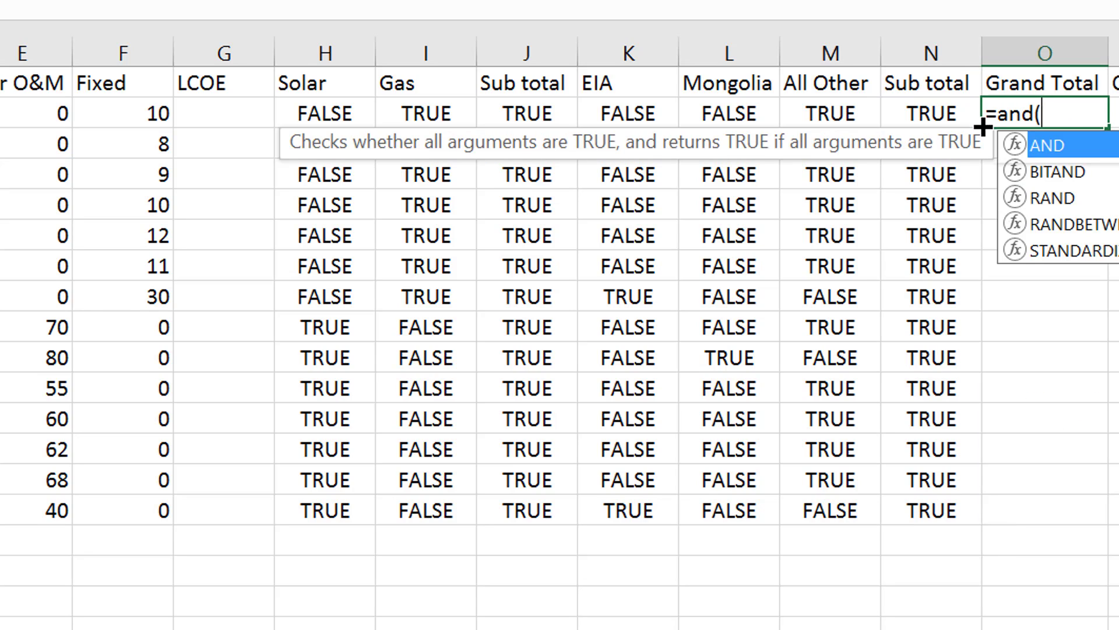
{"action": "key", "text": "Left"}
{"action": "type", "text": ";"}
{"action": "key", "text": "Left"}
{"action": "key", "text": "Left"}
{"action": "key", "text": "Left"}
{"action": "key", "text": "Left"}
{"action": "key", "text": "Left"}
{"action": "key", "text": "Return"}
{"action": "key", "text": "Up"}
{"action": "double_click", "coordinate": [1108, 132]}
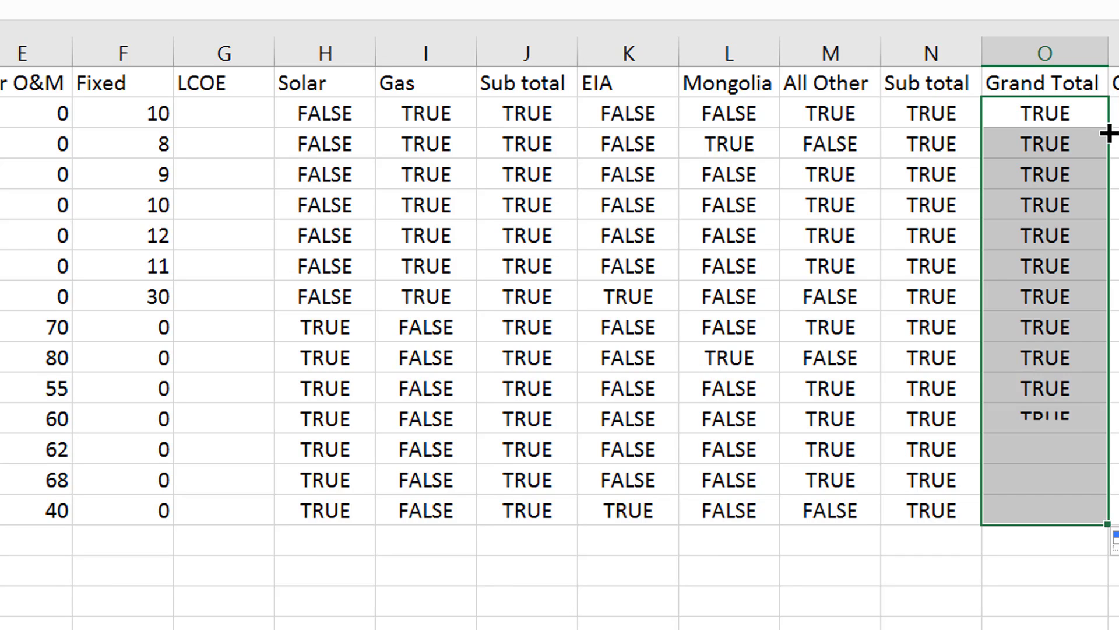
Step: Change the first Counter cell, P2, to =O2*1 so it counts from the Grand Total column
{"action": "double_click", "coordinate": [1111, 119]}
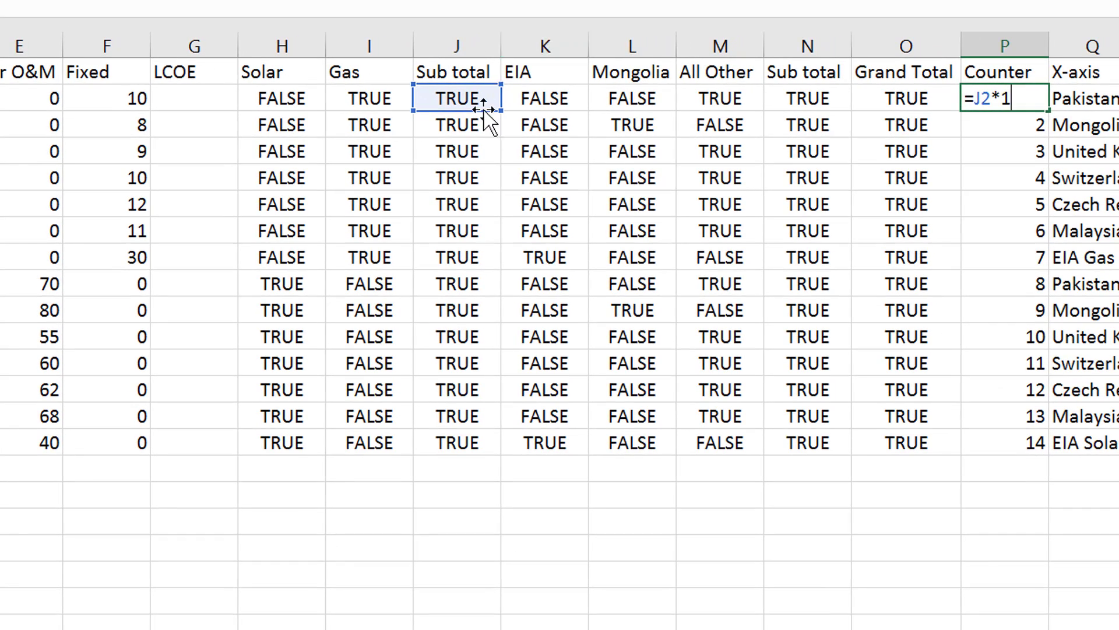
{"action": "key", "text": "Right"}
{"action": "key", "text": "Down"}
{"action": "left_click", "coordinate": [893, 99]}
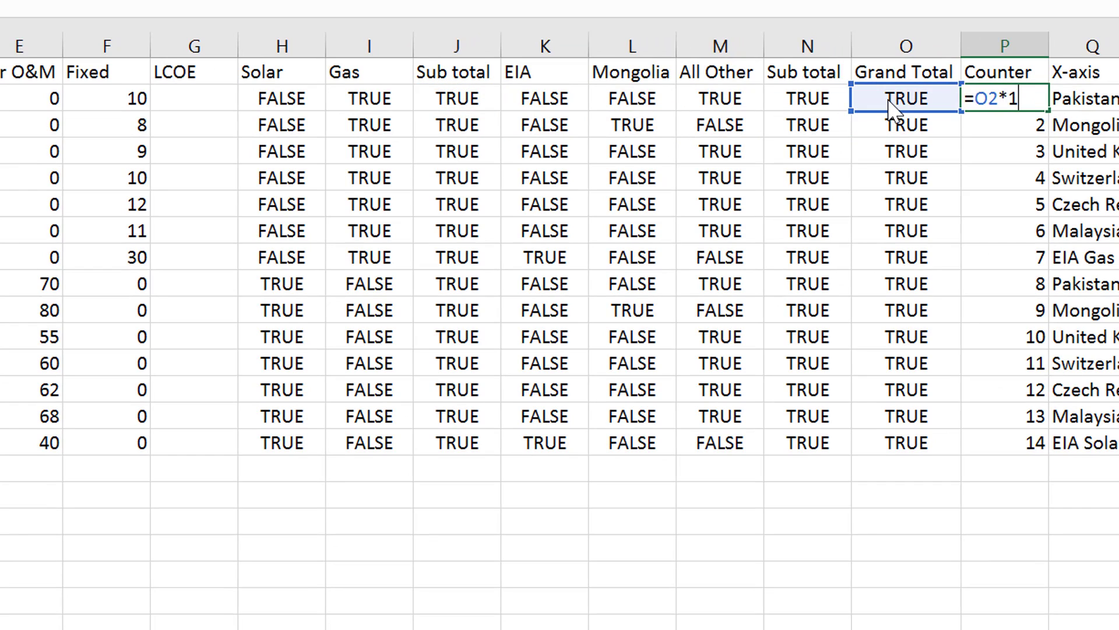
{"action": "key", "text": "Return"}
Step: Change P3 to =O3+P2 so the running count uses the Grand Total, and fill it down the Counter column
{"action": "key", "text": "F2"}
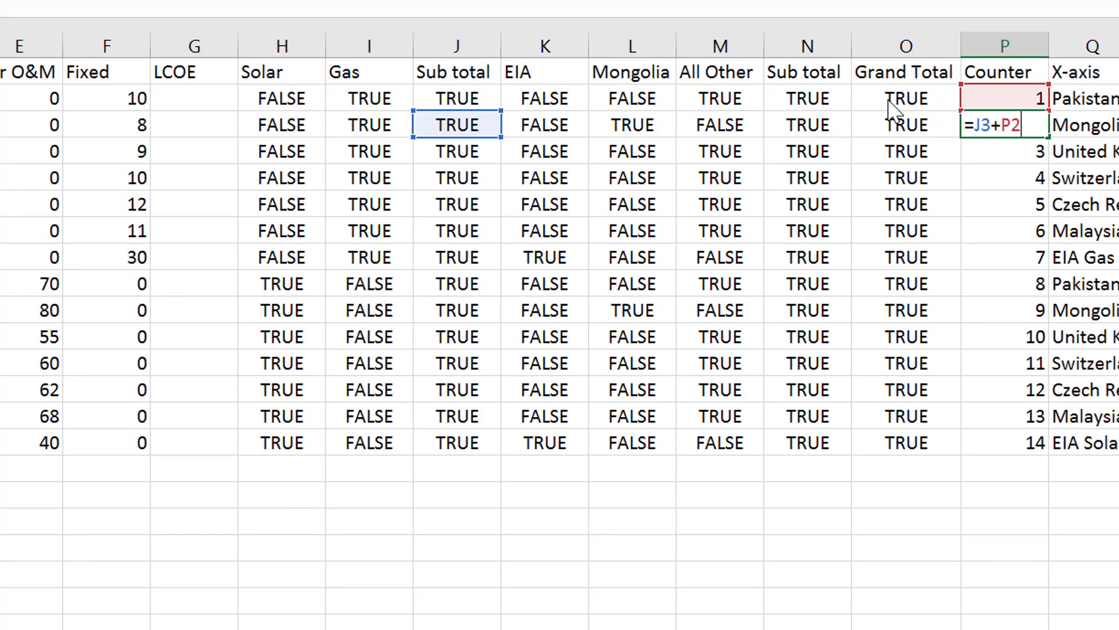
{"action": "left_click_drag", "start_coordinate": [493, 136], "coordinate": [941, 140]}
{"action": "key", "text": "ctrl+Return"}
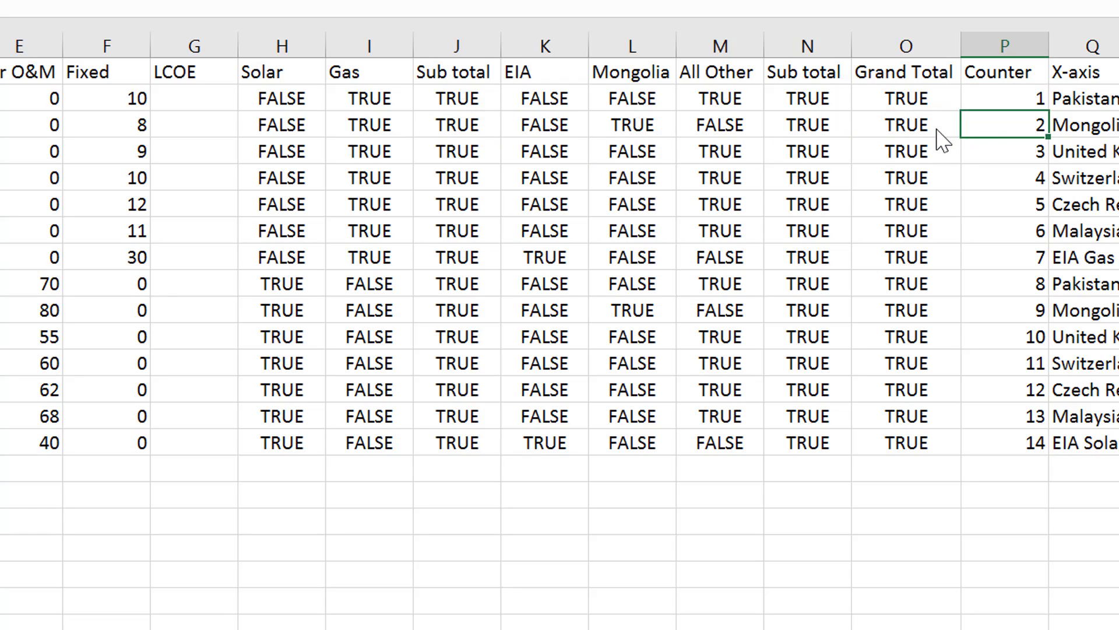
{"action": "double_click", "coordinate": [1051, 136]}
{"action": "key", "text": "Up"}
{"action": "key", "text": "Down"}
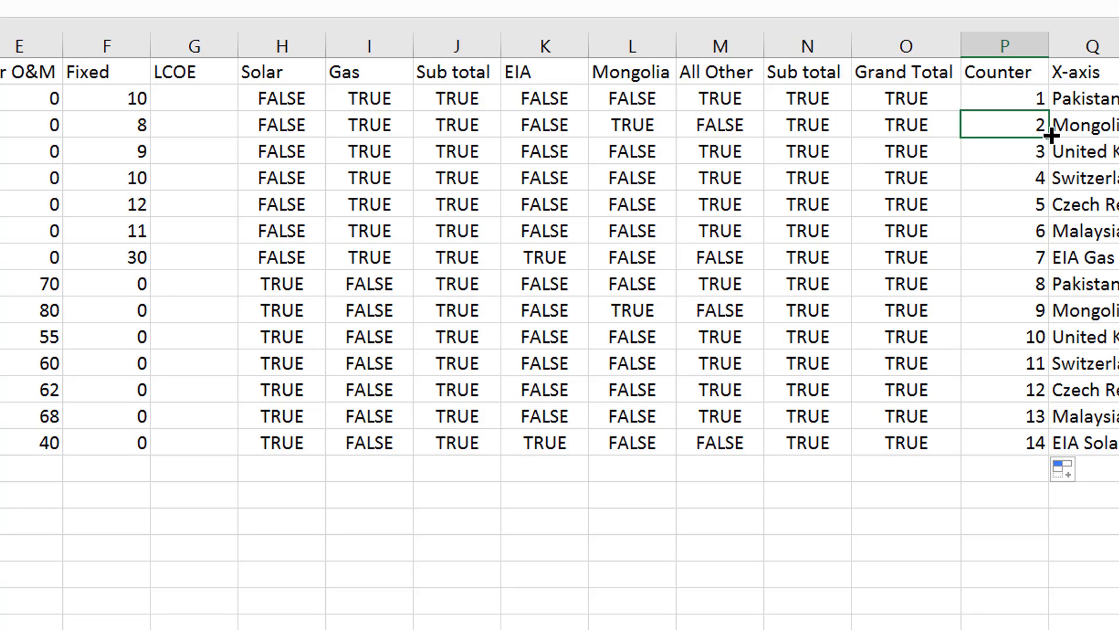
Step: Test the chart on the Assumptions sheet by unchecking Mongolia, All Other and Gas, and check all three again
{"action": "key", "text": "ctrl+Page_Up"}
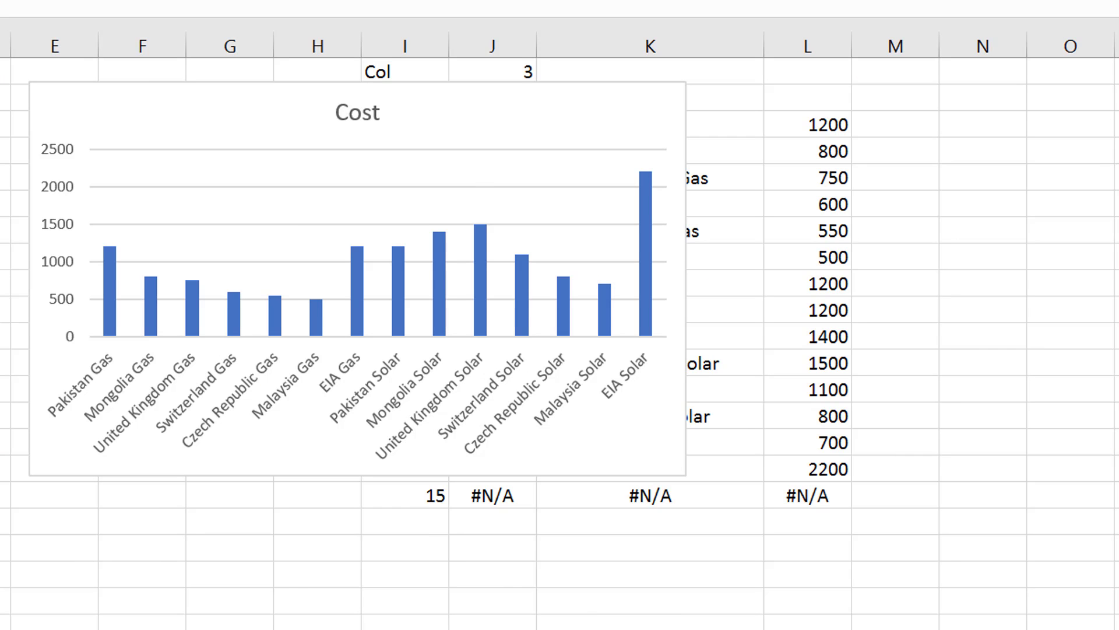
{"action": "left_click", "coordinate": [200, 548]}
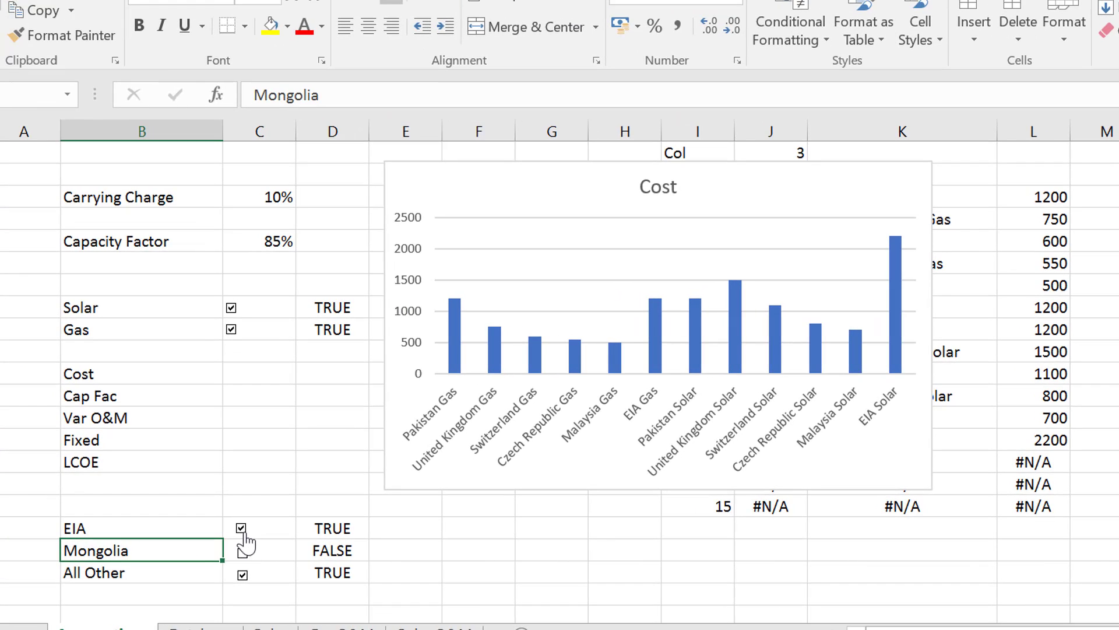
{"action": "left_click", "coordinate": [243, 574]}
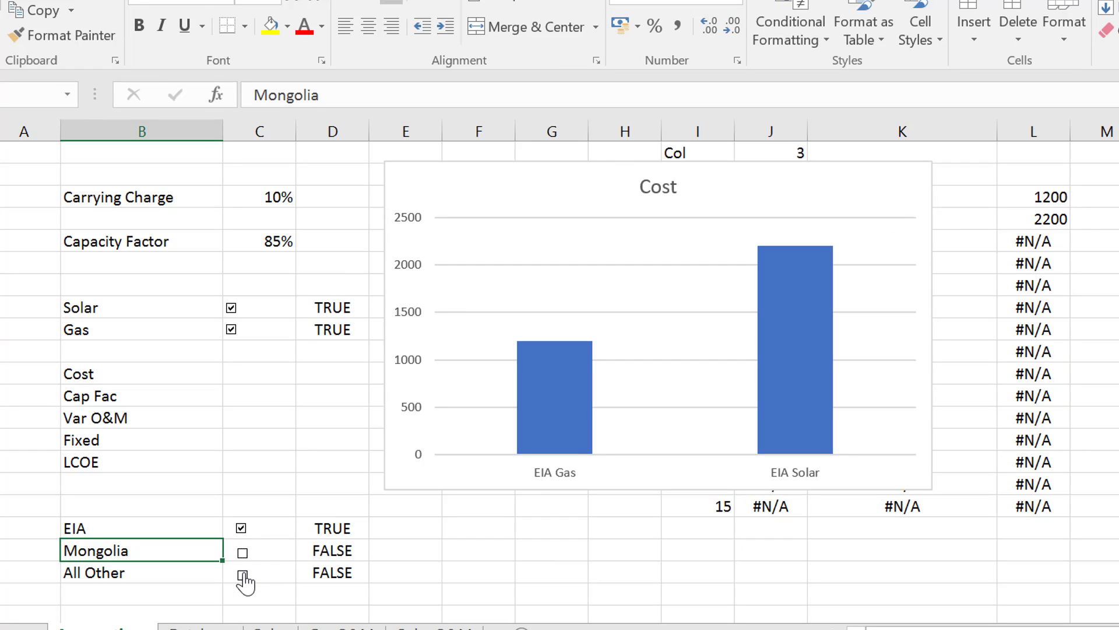
{"action": "left_click", "coordinate": [231, 330]}
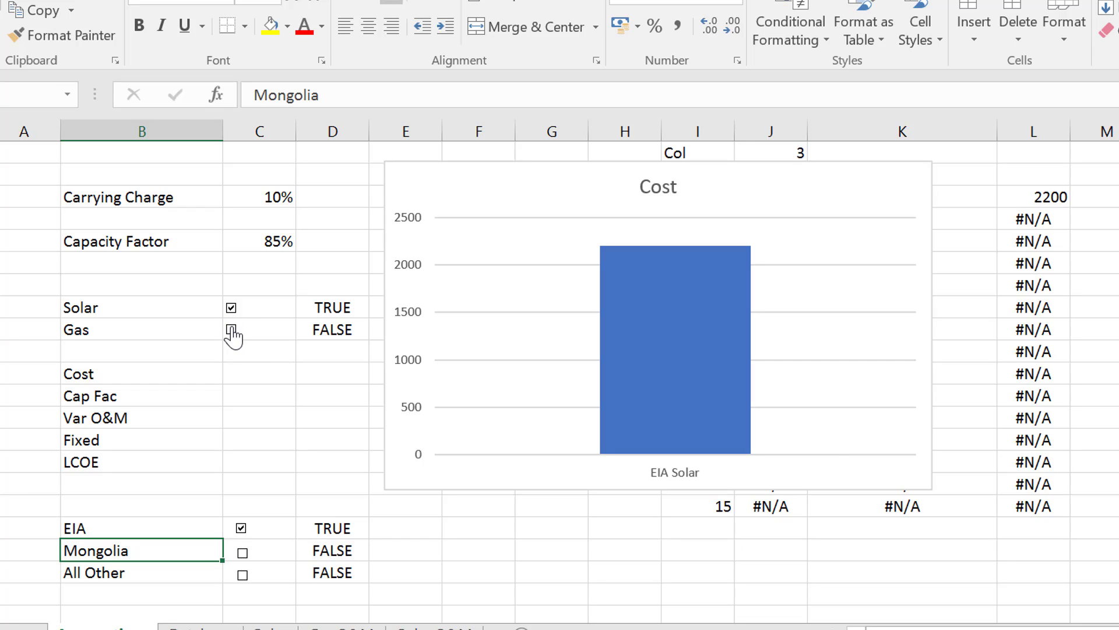
{"action": "left_click", "coordinate": [232, 330]}
{"action": "left_click", "coordinate": [242, 552]}
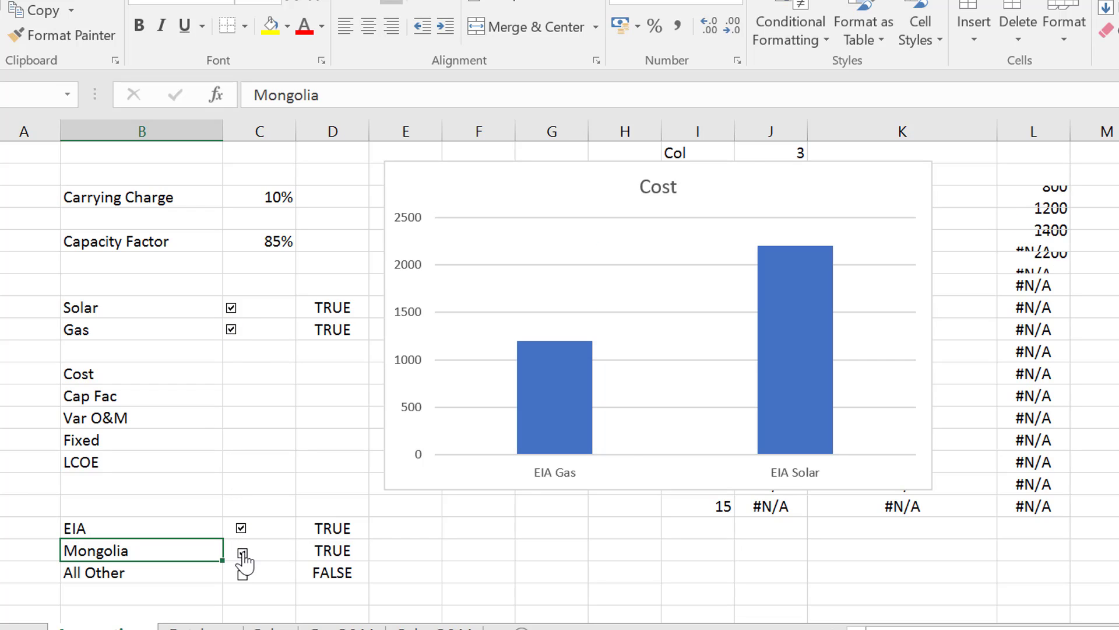
{"action": "left_click", "coordinate": [241, 576]}
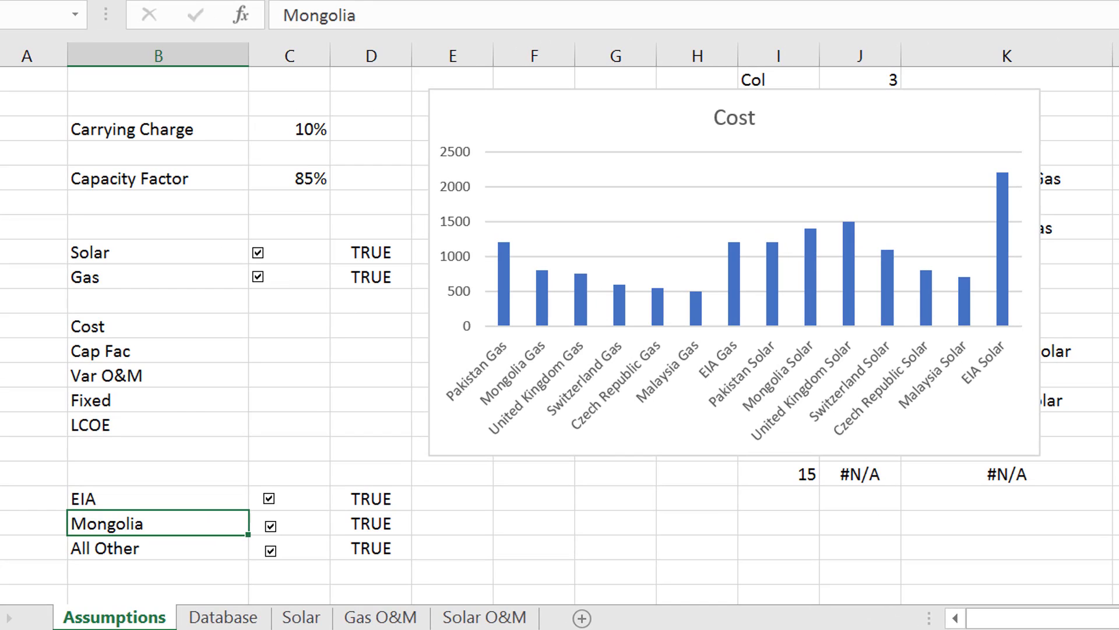
Step: Insert a new worksheet for a summary of the method and go to cell B3
{"action": "key", "text": "shift+F11"}
{"action": "left_click", "coordinate": [40, 160]}
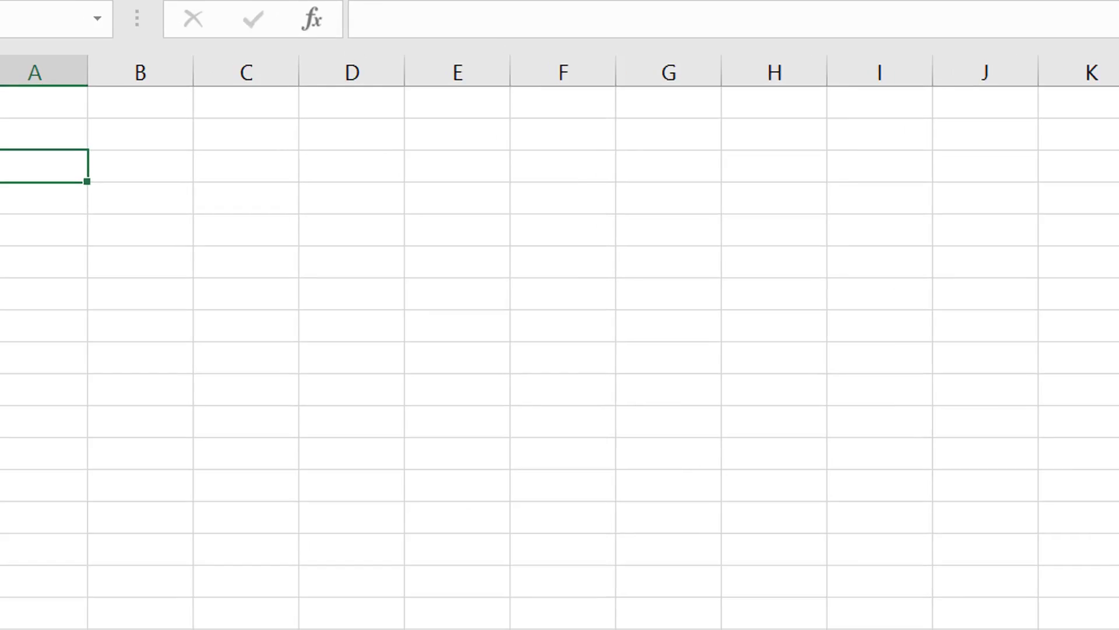
{"action": "left_click", "coordinate": [336, 227]}
{"action": "left_click", "coordinate": [191, 227]}
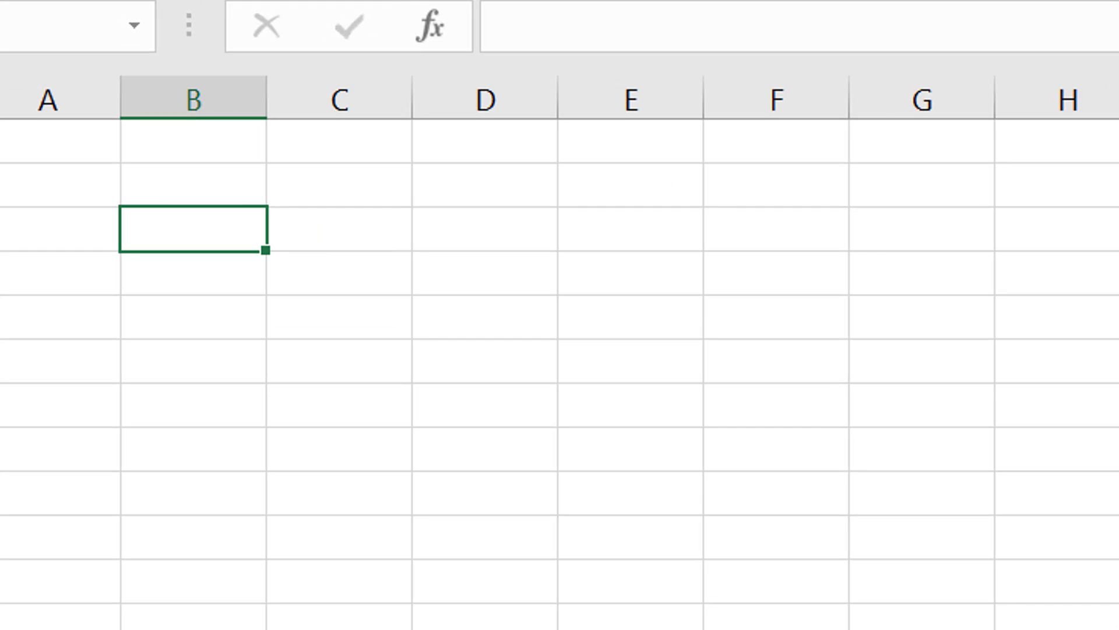
Step: Enter the first summary line, Check Boxes with True and False, in B3
{"action": "type", "text": "Chech"}
{"action": "key", "text": "BackSpace"}
{"action": "type", "text": "k B"}
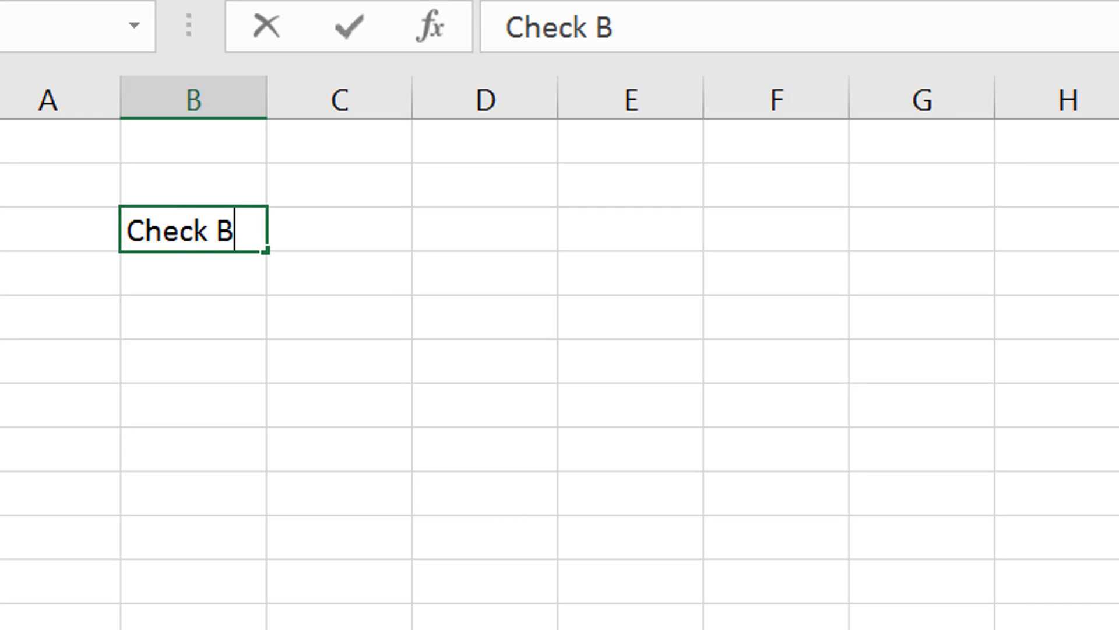
{"action": "type", "text": "oxses"}
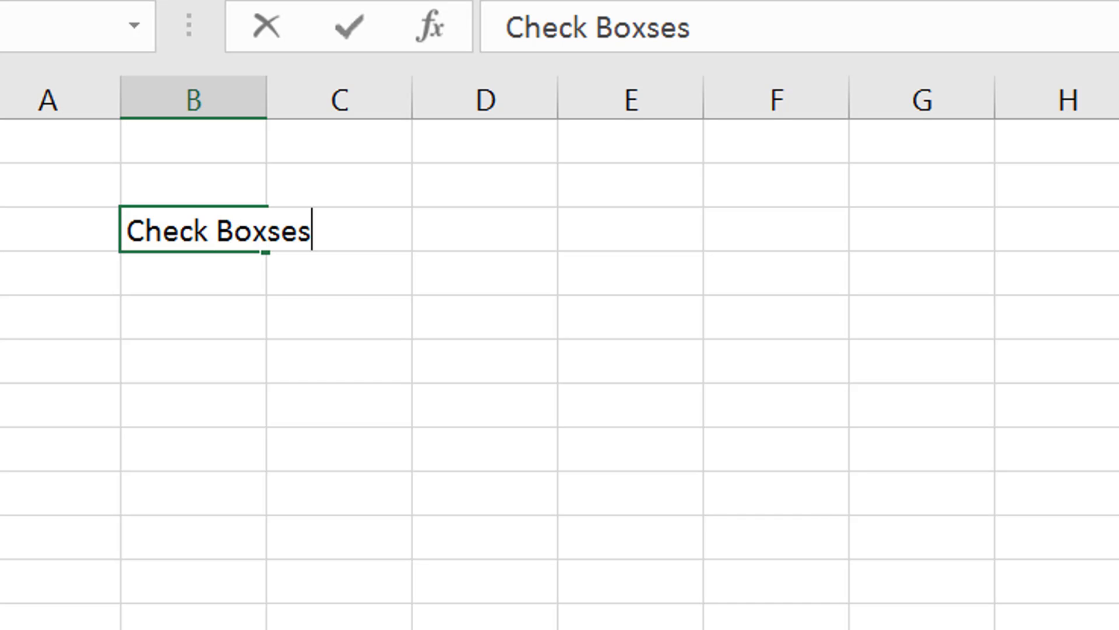
{"action": "key", "text": "BackSpace"}
{"action": "key", "text": "BackSpace"}
{"action": "key", "text": "BackSpace"}
{"action": "type", "text": "es"}
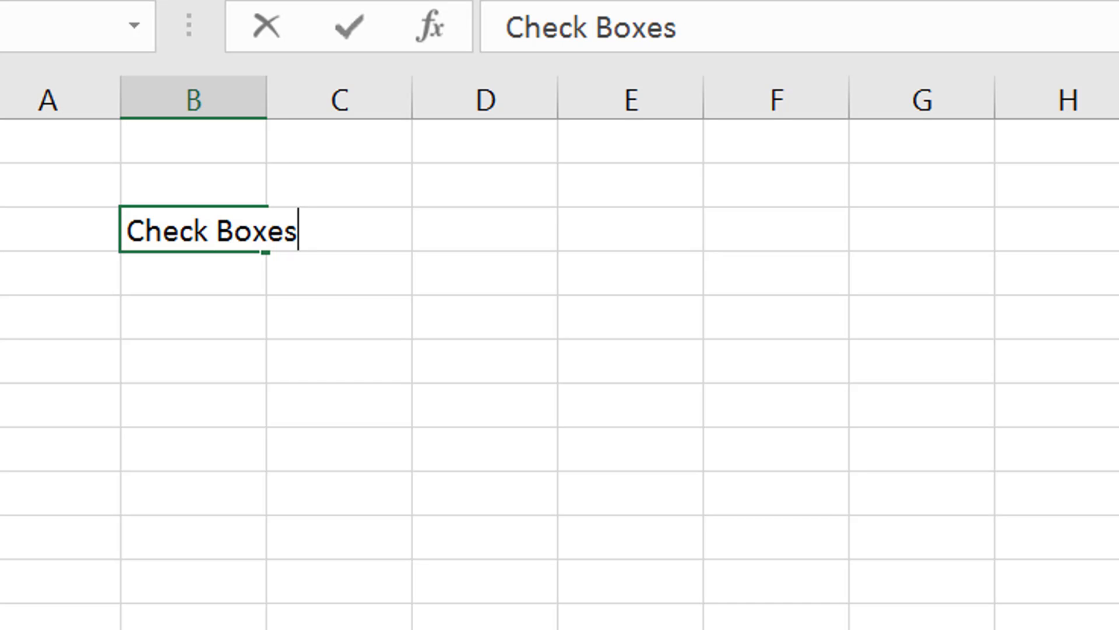
{"action": "type", "text": " with TRE"}
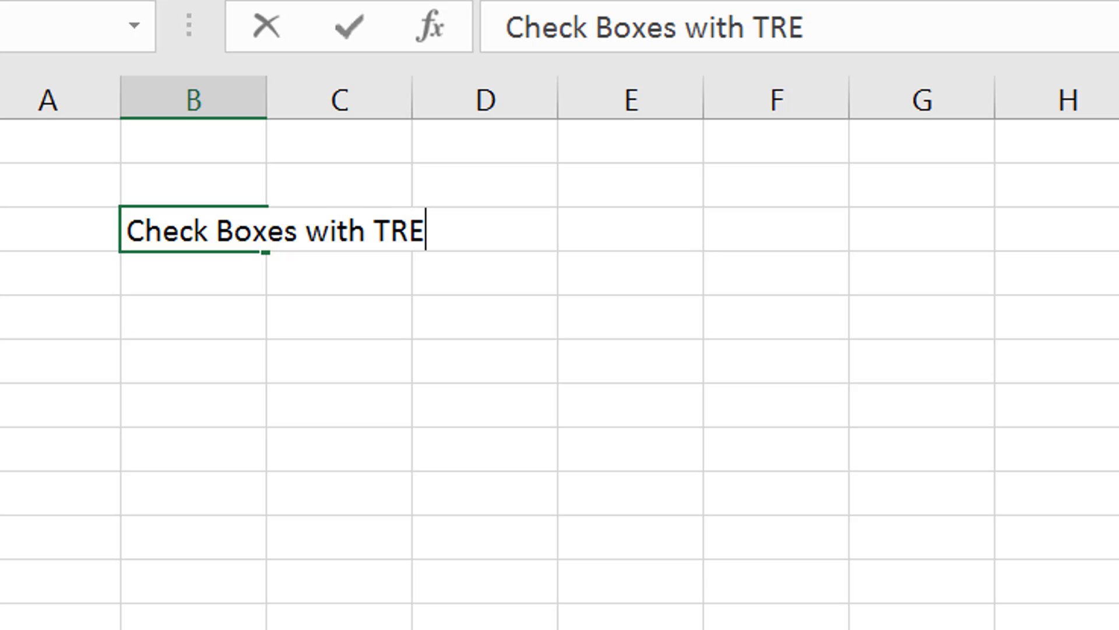
{"action": "type", "text": "U an"}
{"action": "key", "text": "BackSpace"}
{"action": "key", "text": "BackSpace"}
{"action": "key", "text": "BackSpace"}
{"action": "key", "text": "BackSpace"}
{"action": "key", "text": "BackSpace"}
{"action": "type", "text": "ue"}
{"action": "key", "text": "BackSpace"}
{"action": "key", "text": "BackSpace"}
{"action": "key", "text": "BackSpace"}
{"action": "type", "text": "rue and "}
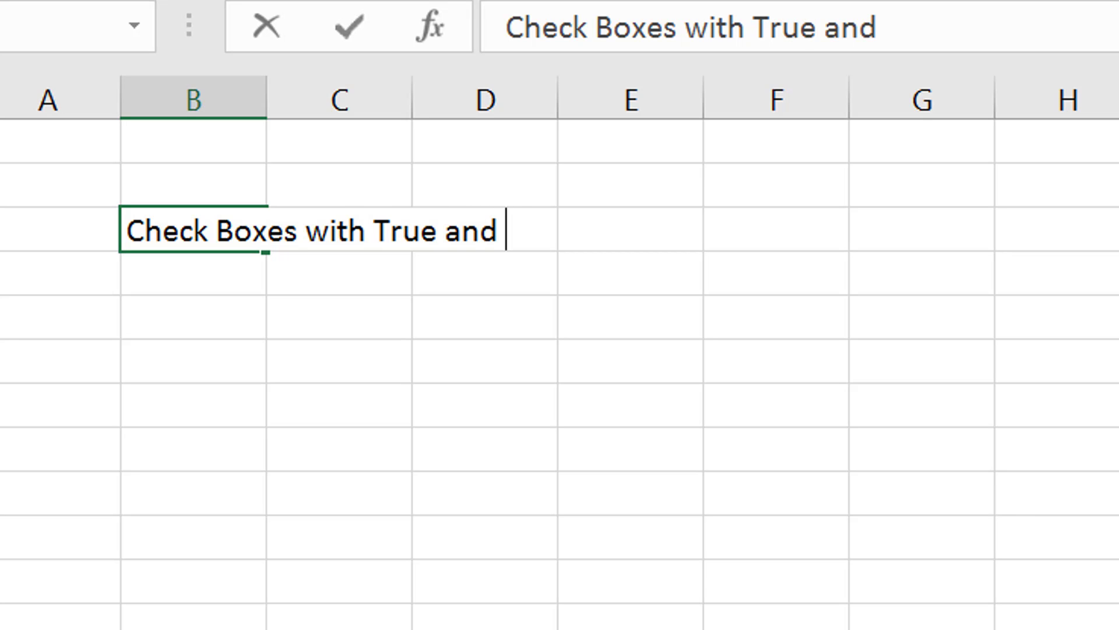
{"action": "type", "text": "Fale"}
{"action": "key", "text": "BackSpace"}
{"action": "type", "text": "se"}
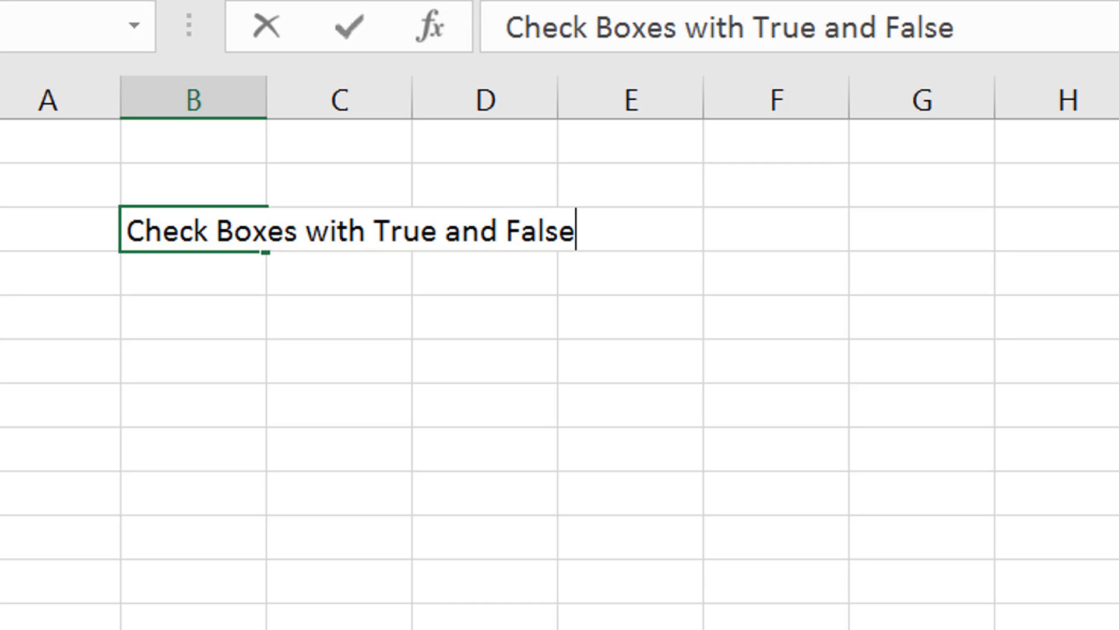
{"action": "key", "text": "Return"}
{"action": "key", "text": "Return"}
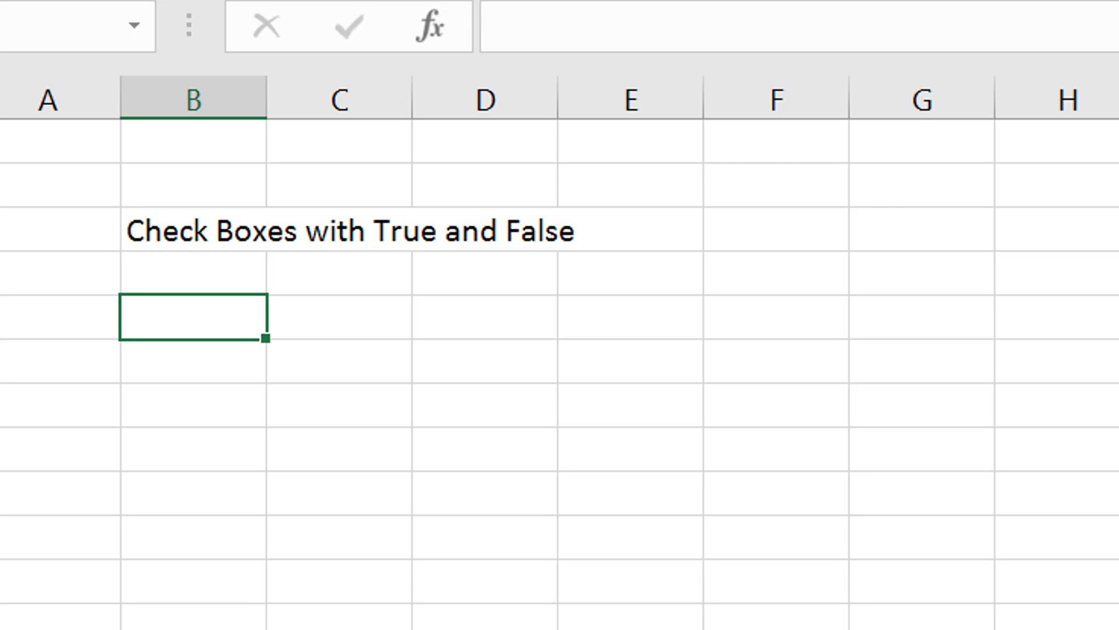
Step: Enter Tests in B5 as the second summary line
{"action": "key", "text": "F2"}
{"action": "type", "text": "Mat"}
{"action": "key", "text": "BackSpace"}
{"action": "key", "text": "BackSpace"}
{"action": "key", "text": "BackSpace"}
{"action": "type", "text": "sts"}
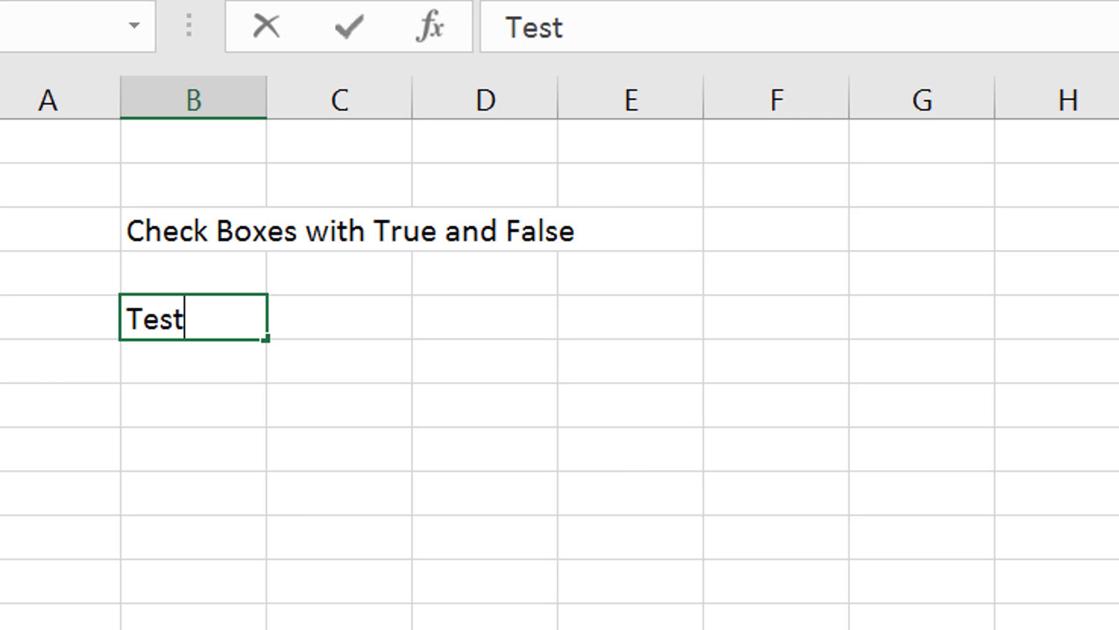
{"action": "key", "text": "Return"}
{"action": "key", "text": "Return"}
Step: Enter Make Counter in B7 as the third summary line
{"action": "type", "text": "Maket Co"}
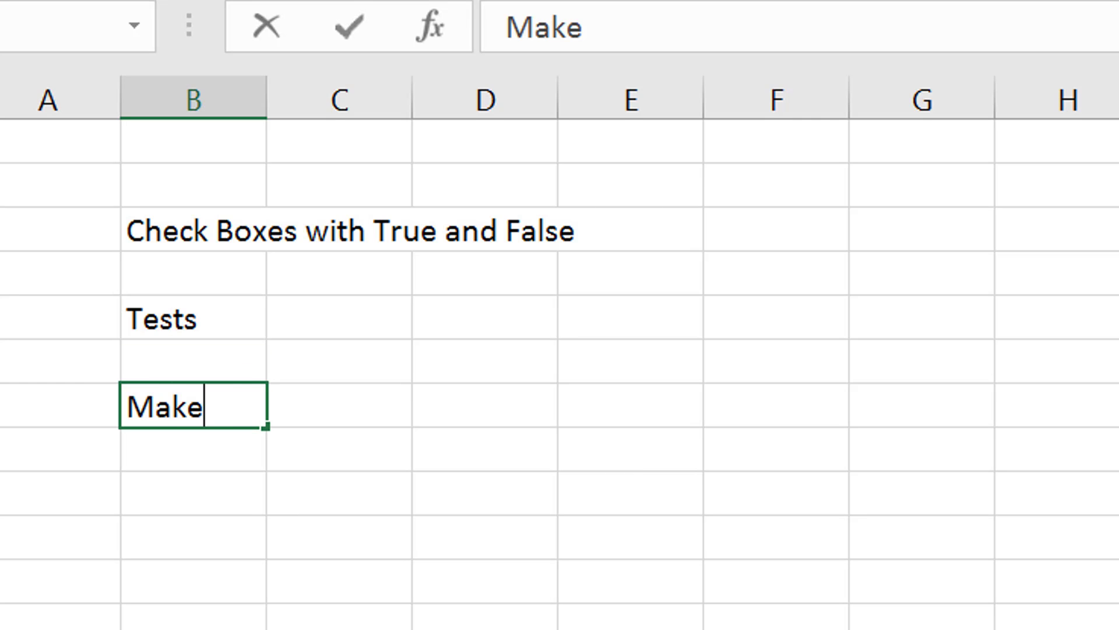
{"action": "key", "text": "BackSpace"}
{"action": "key", "text": "BackSpace"}
{"action": "key", "text": "BackSpace"}
{"action": "key", "text": "BackSpace"}
{"action": "type", "text": "Counter"}
{"action": "key", "text": "Return"}
{"action": "key", "text": "Return"}
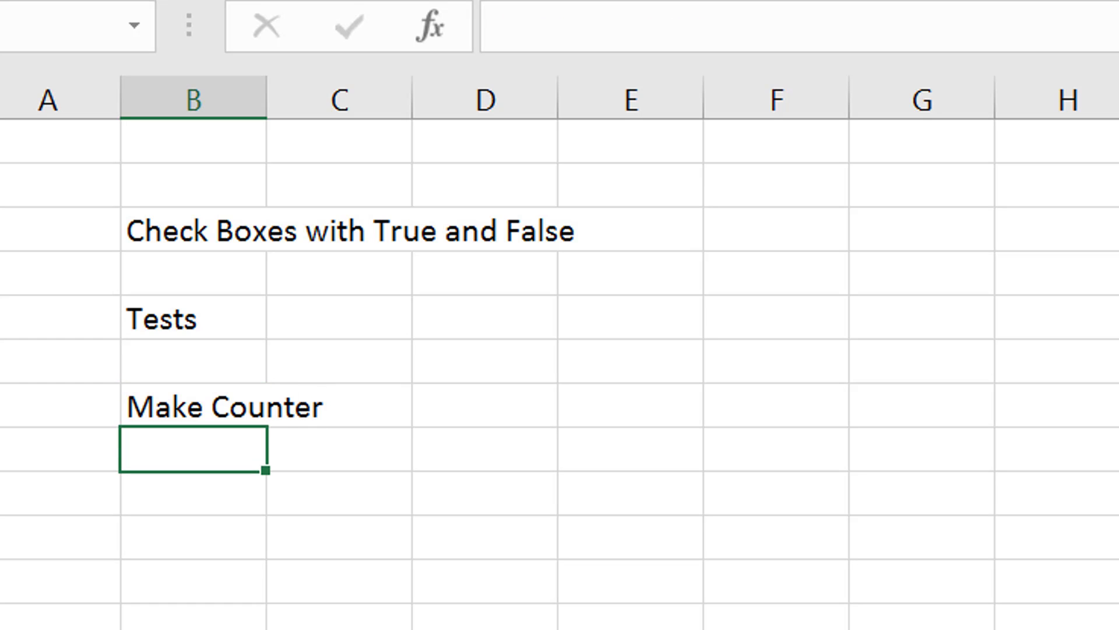
Step: Enter Use Match in B9, two rows below Make Counter
{"action": "type", "text": "U"}
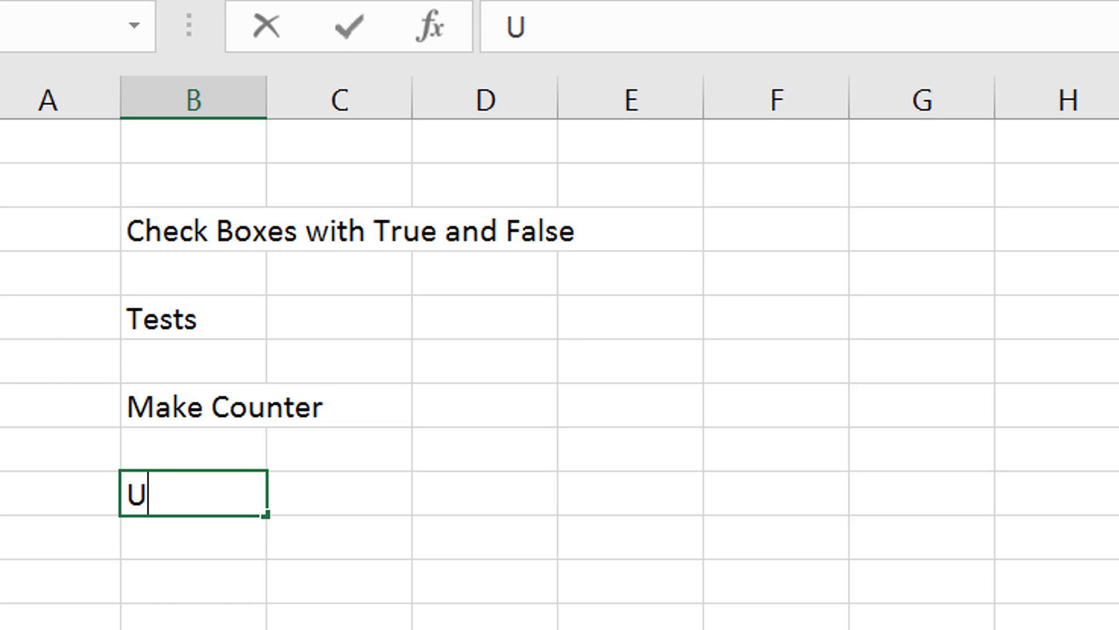
{"action": "type", "text": "se Match"}
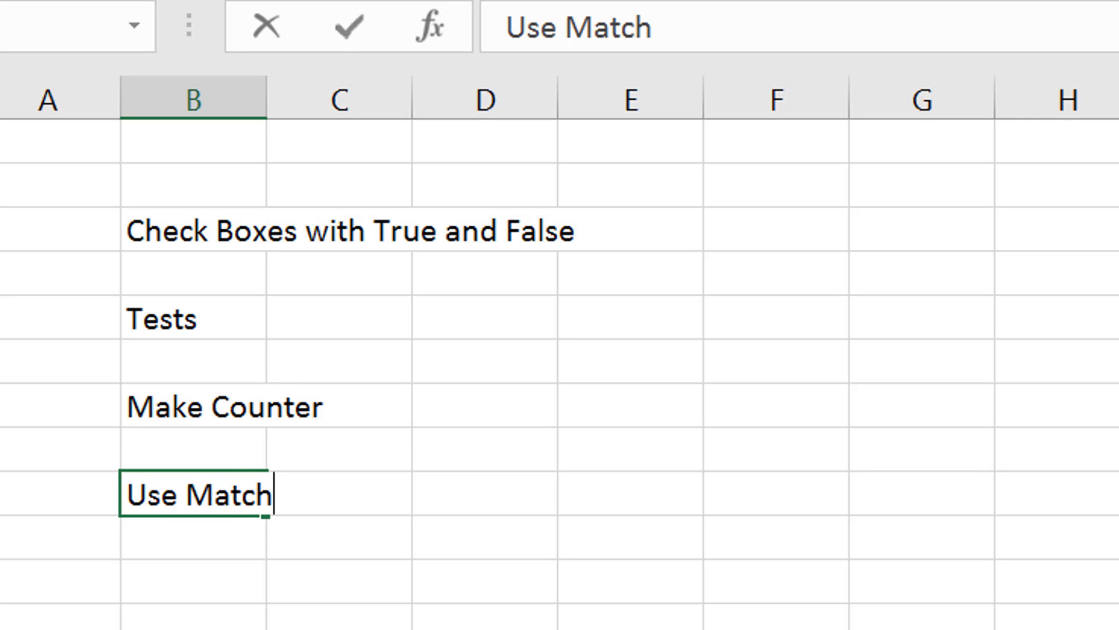
{"action": "key", "text": "Return"}
{"action": "key", "text": "Return"}
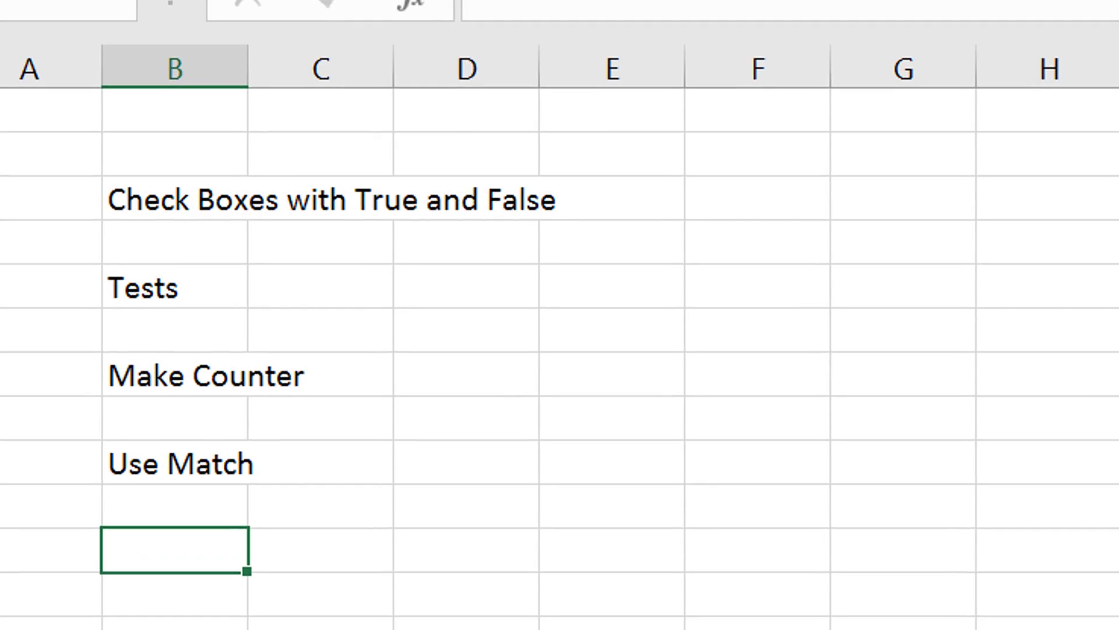
Step: Enter Use Index in B11, two rows below Use Match
{"action": "type", "text": "Uns"}
{"action": "key", "text": "BackSpace"}
{"action": "key", "text": "BackSpace"}
{"action": "type", "text": "se Inde"}
{"action": "key", "text": "BackSpace"}
{"action": "type", "text": "dex"}
{"action": "key", "text": "Return"}
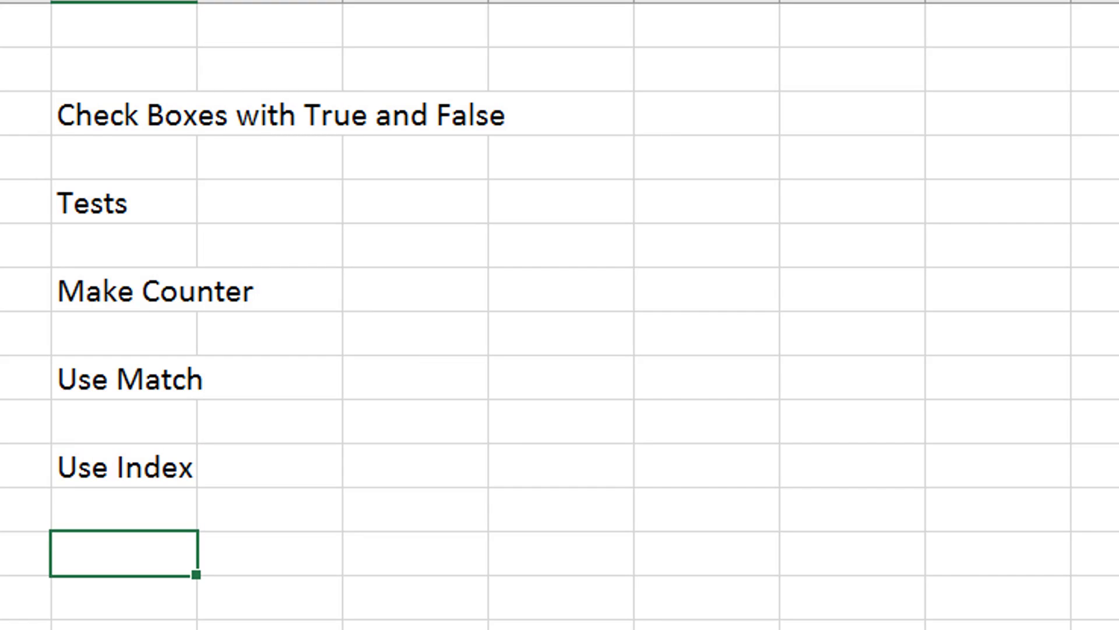
Step: Enter Applied OFFSET Function in B13 as the last summary line
{"action": "type", "text": "Applied "}
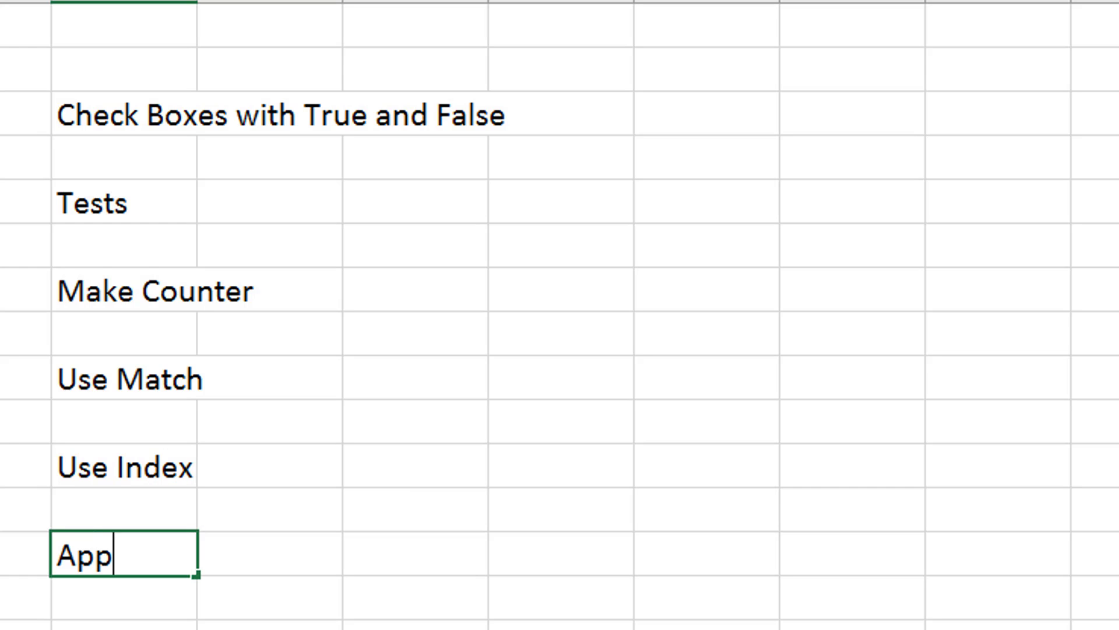
{"action": "type", "text": "OFFSET Function"}
{"action": "key", "text": "Return"}
{"action": "left_click", "coordinate": [124, 552]}
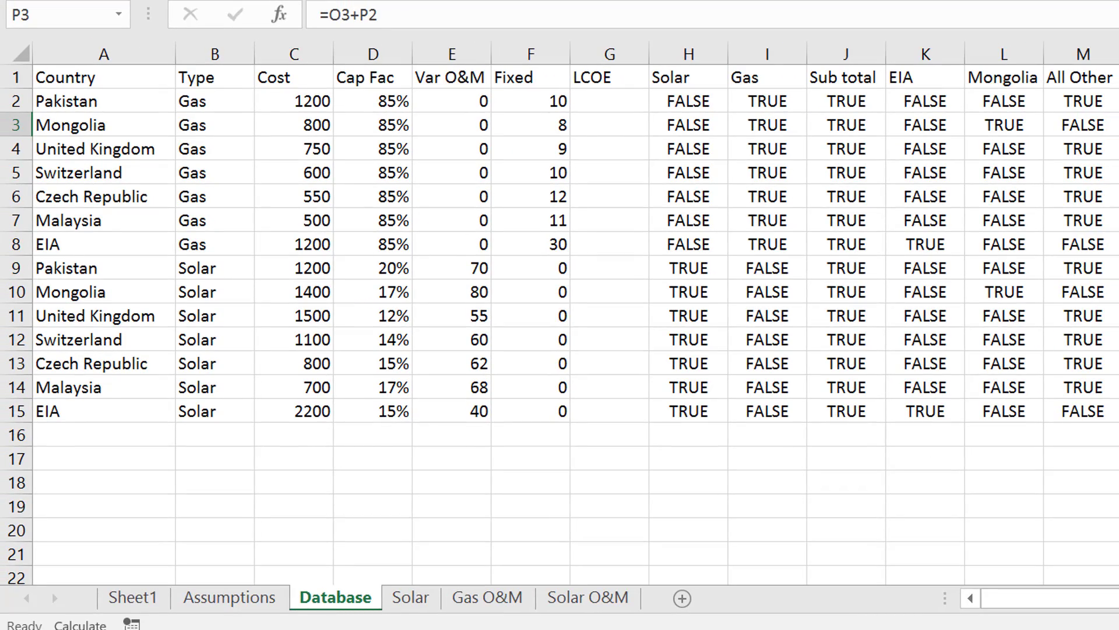
Step: Colour the Database sheet through the colouring options macro with conditional formatting and Column A colours included
{"action": "key", "text": "ctrl+alt+c"}
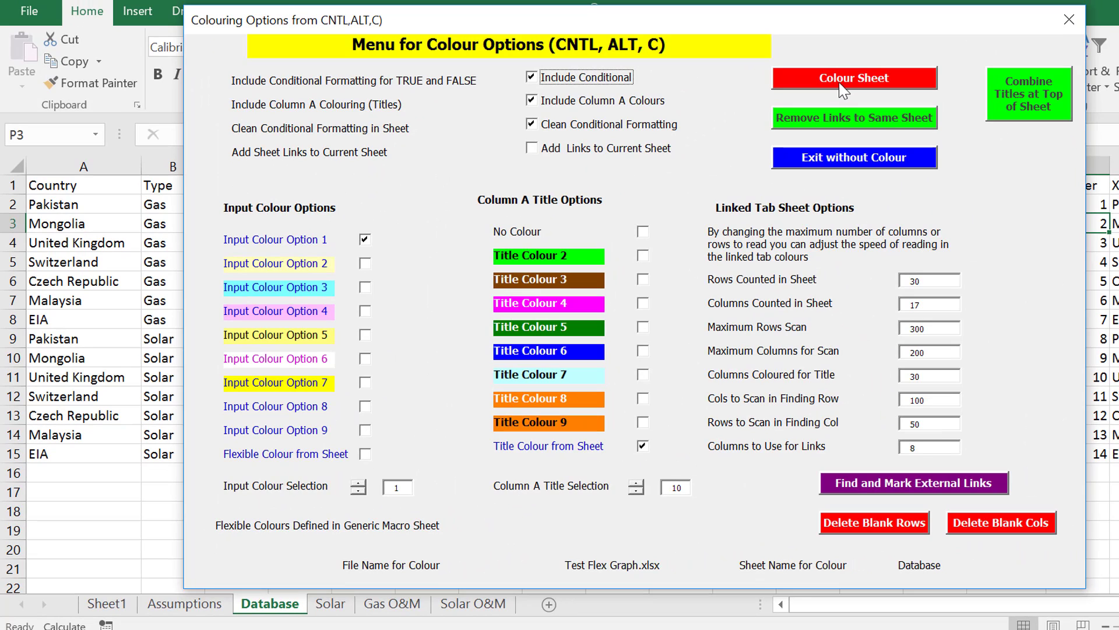
{"action": "left_click", "coordinate": [839, 84]}
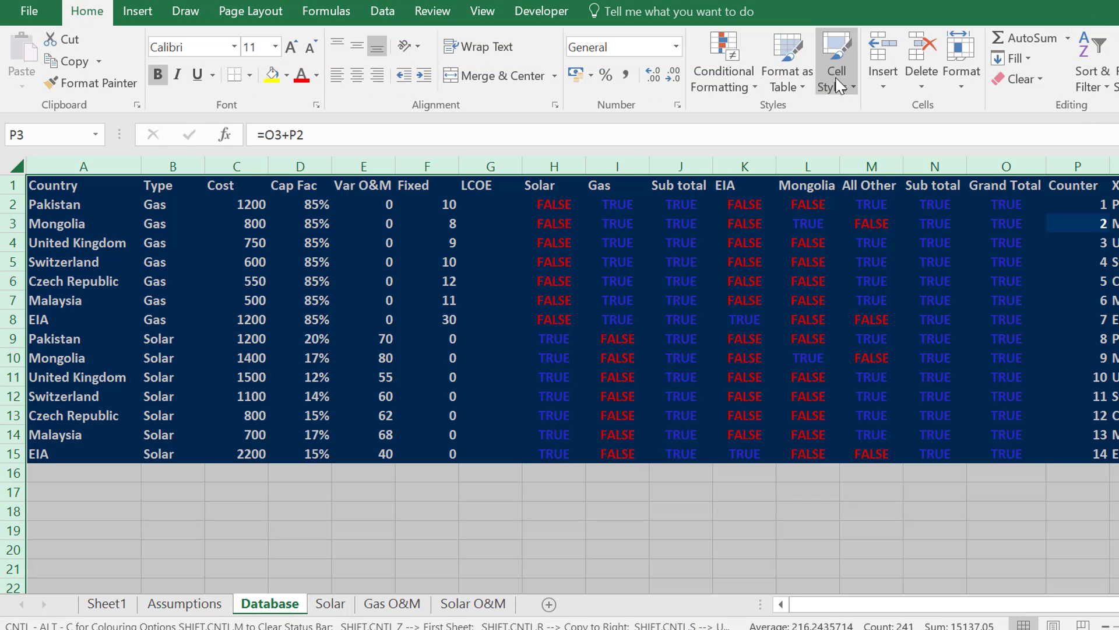
{"action": "left_click", "coordinate": [495, 278]}
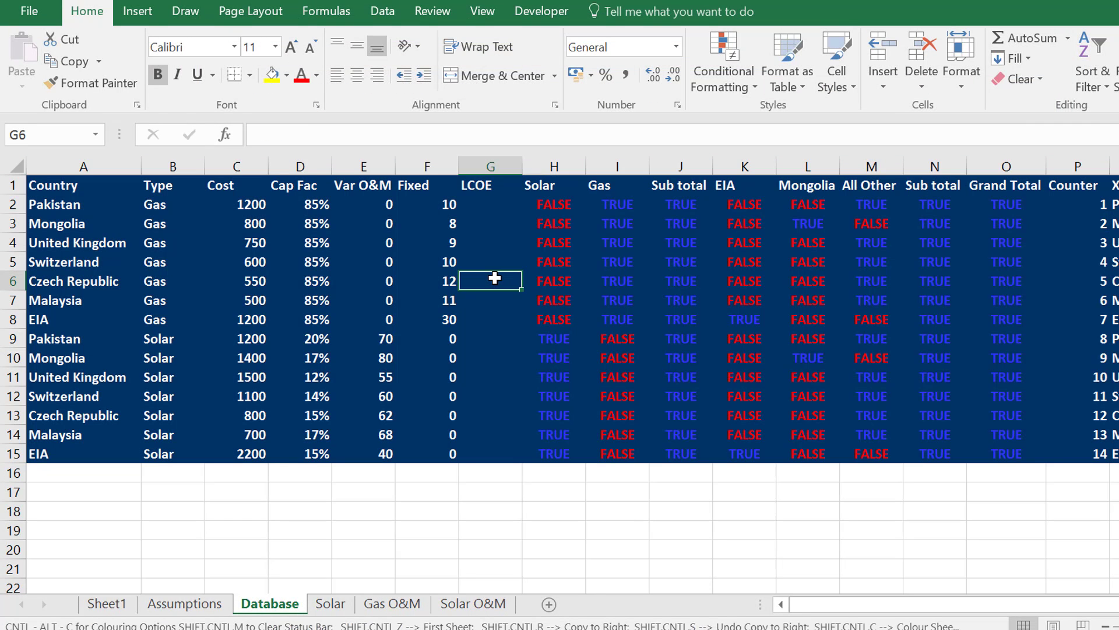
Step: Recolour the Database sheet through the colouring options macro with Include Column A Colours switched off
{"action": "key", "text": "Left"}
{"action": "key", "text": "Left"}
{"action": "key", "text": "Left"}
{"action": "key", "text": "Left"}
{"action": "key", "text": "Left"}
{"action": "key", "text": "Left"}
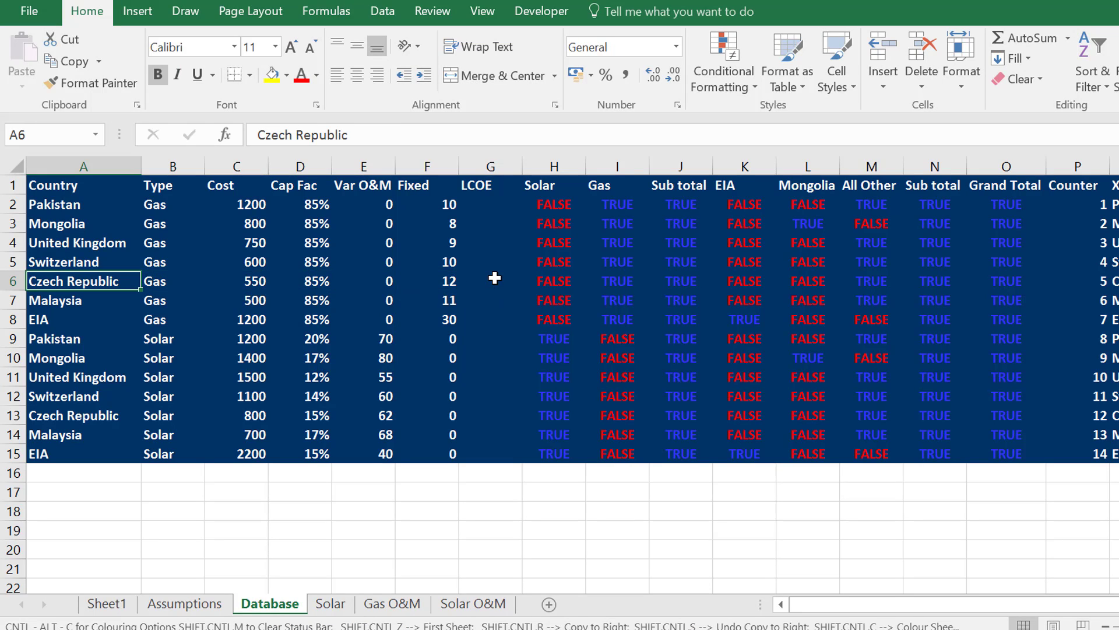
{"action": "key", "text": "ctrl+alt+c"}
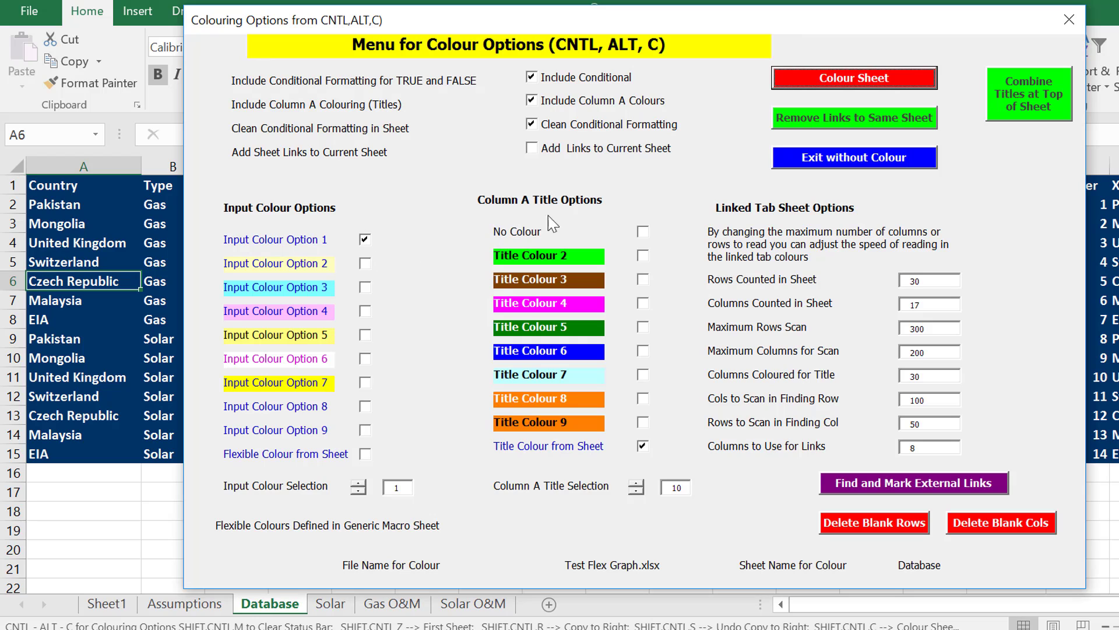
{"action": "left_click", "coordinate": [544, 100]}
{"action": "left_click", "coordinate": [788, 74]}
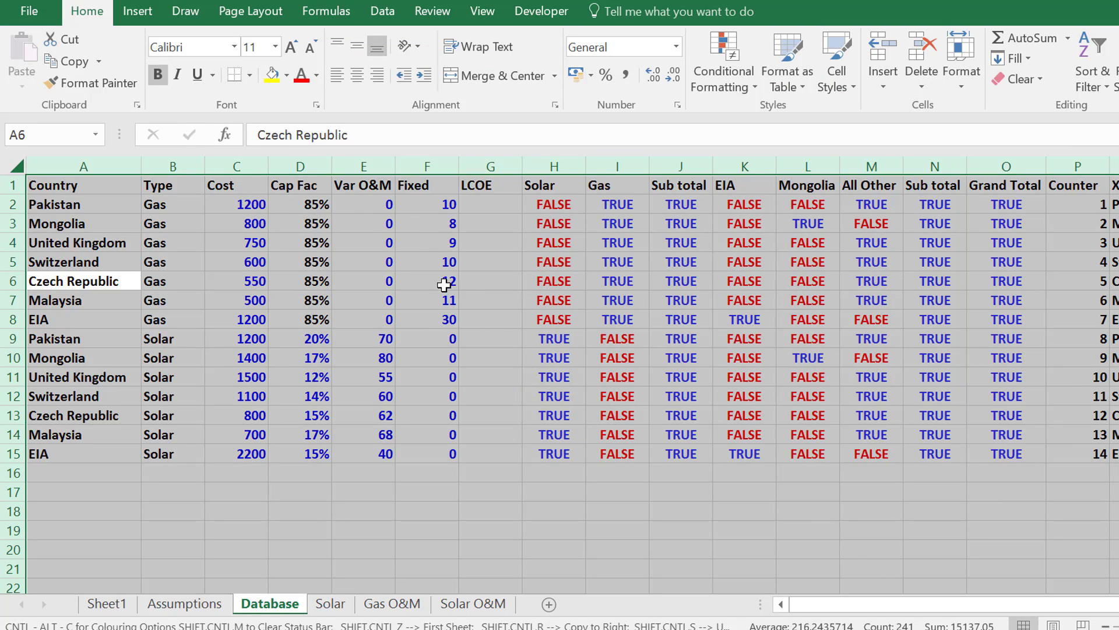
{"action": "left_click", "coordinate": [451, 360]}
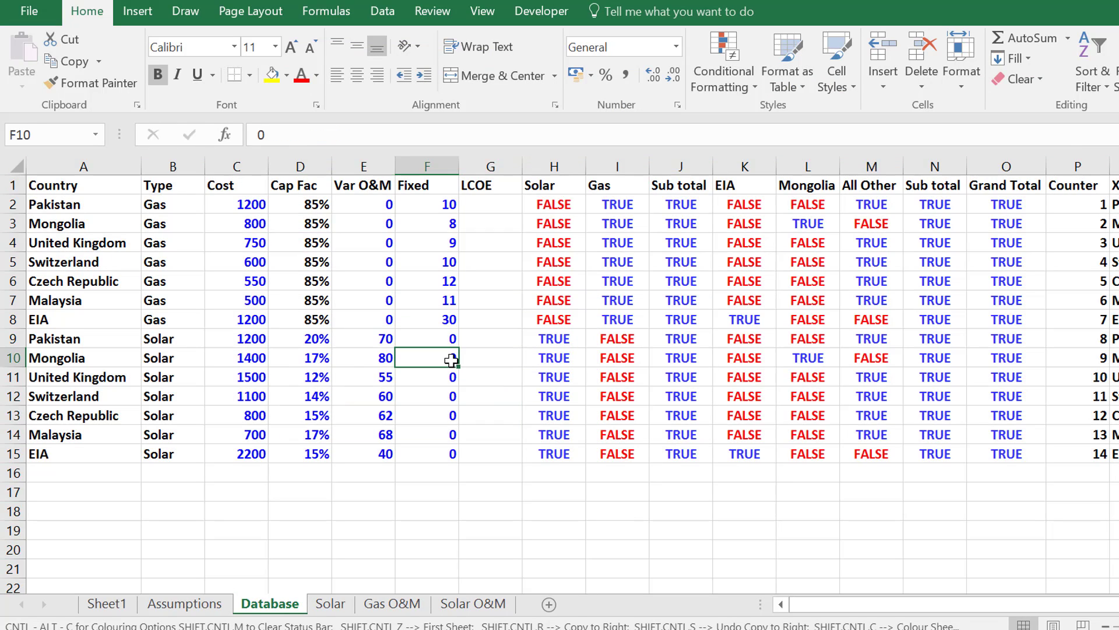